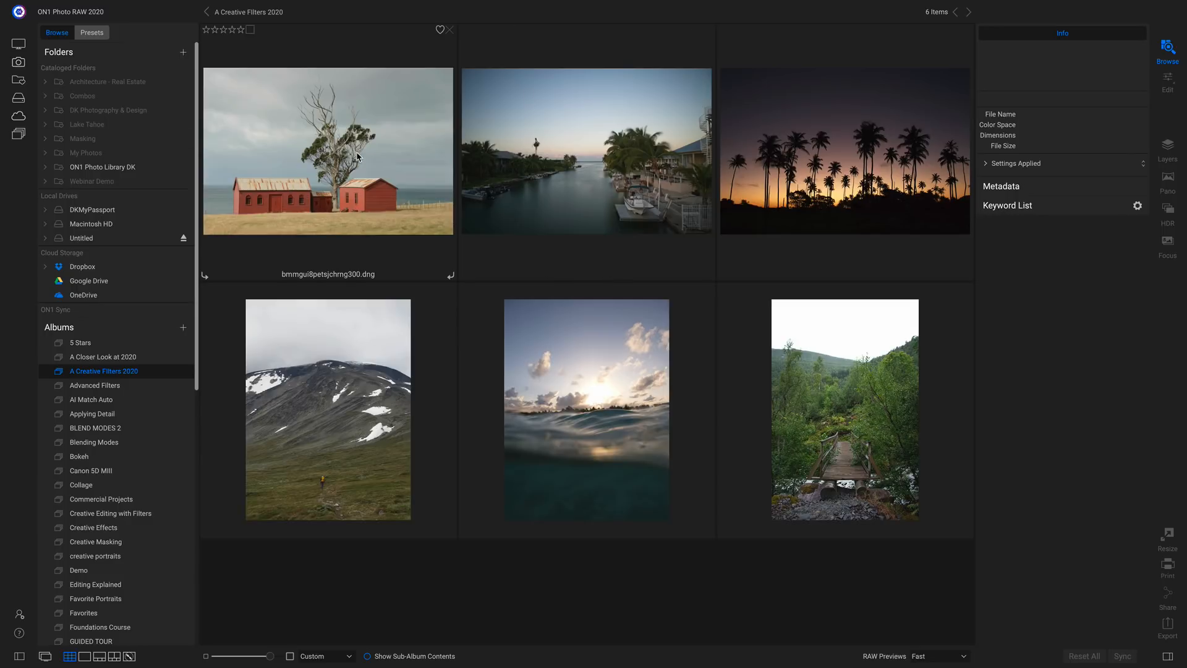
Step: Open the photo of the red buildings and tree from the A Creative Filters 2020 album for viewing and editing
click(391, 159)
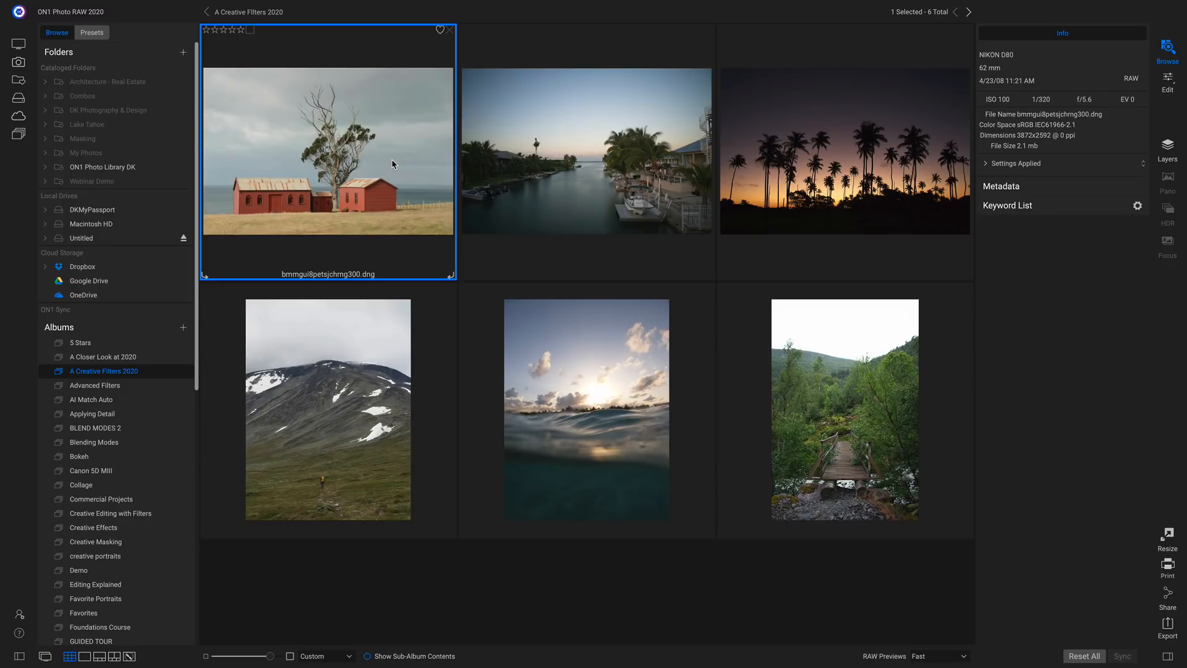
double_click(391, 164)
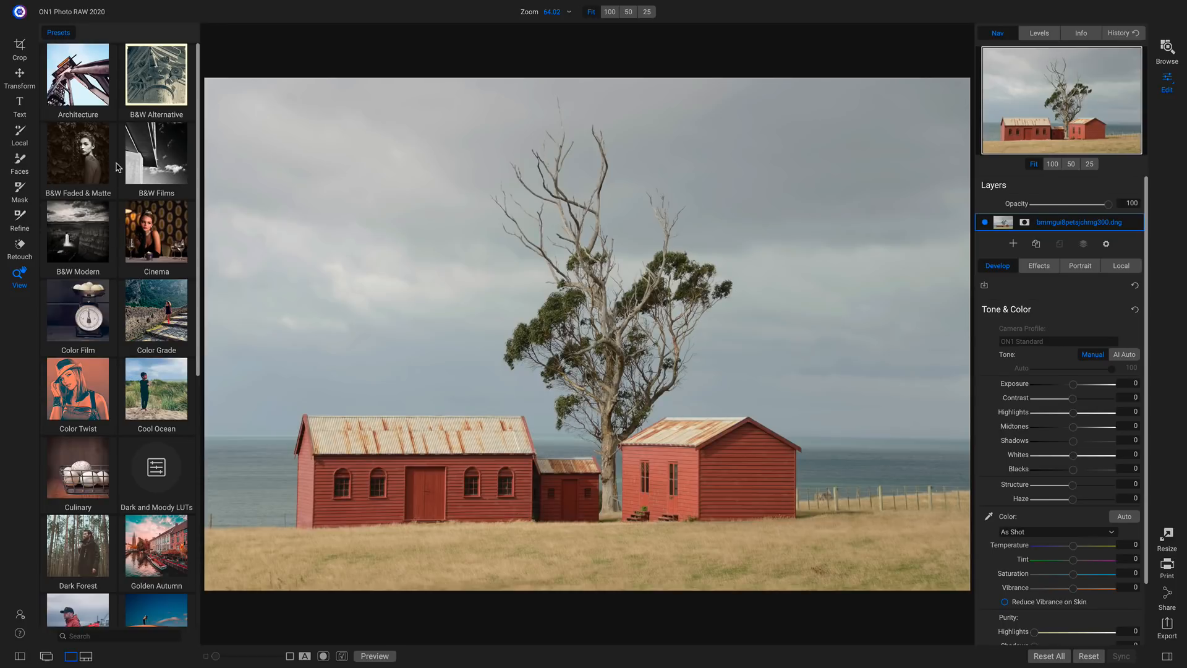
Step: Look through the preset categories and hide the presets pane to enlarge the photo
scroll(117, 167, down, 5)
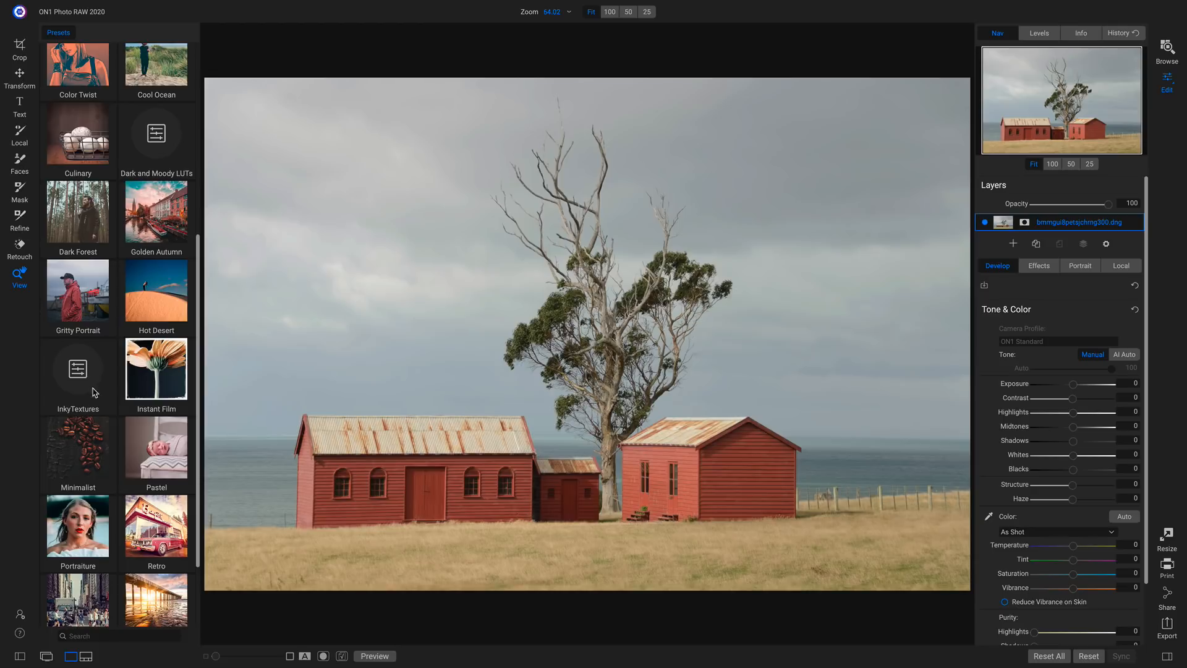
scroll(105, 405, down, 2)
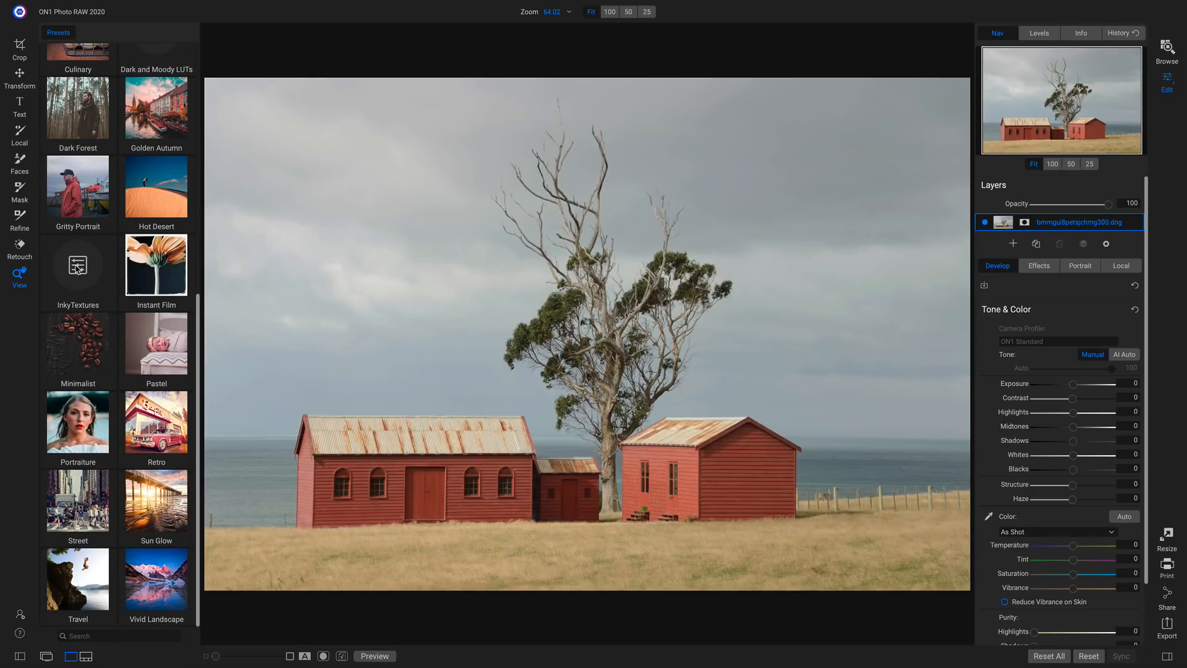
scroll(152, 192, up, 2)
scroll(152, 197, up, 3)
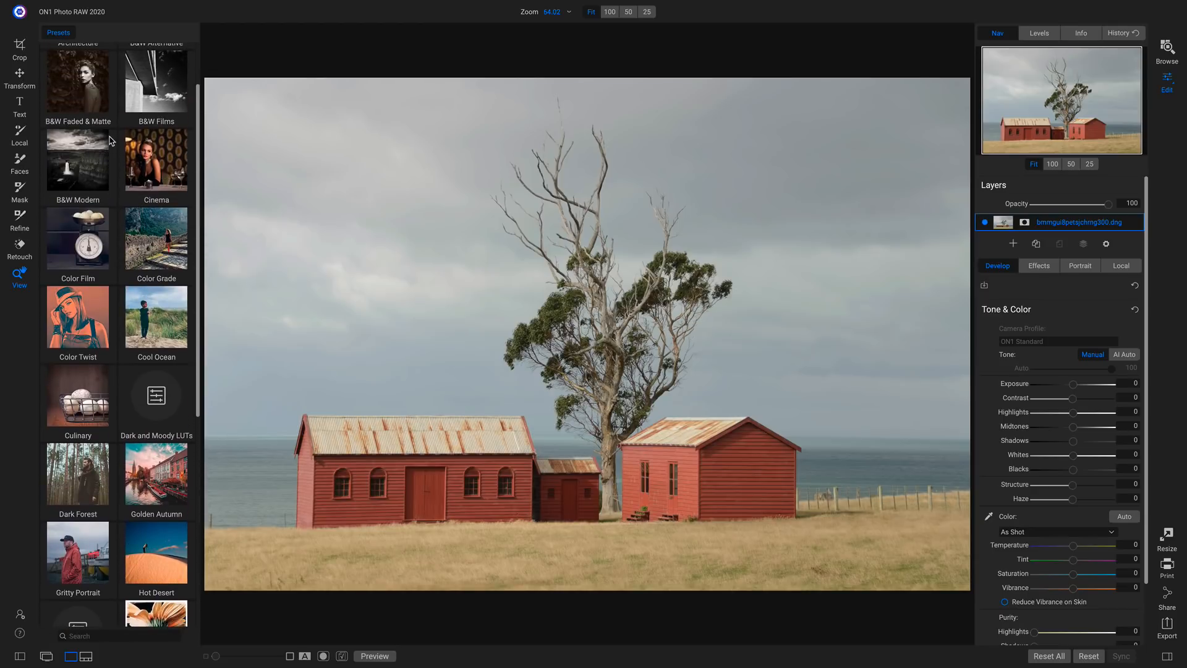
scroll(139, 210, down, 5)
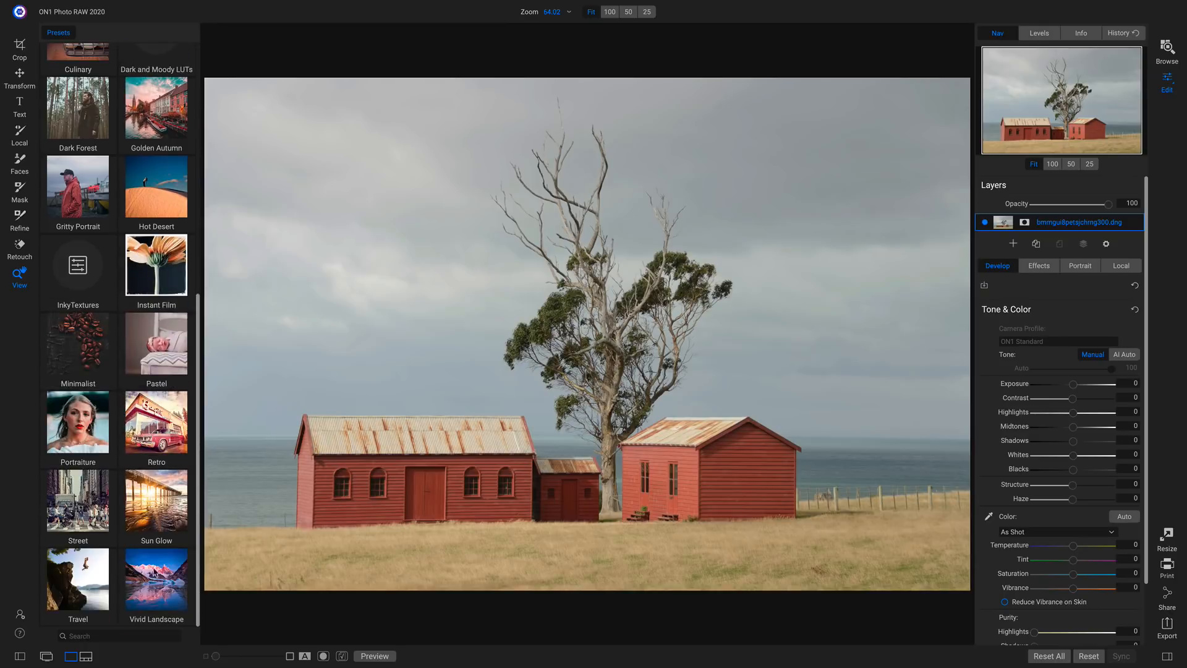
click(19, 656)
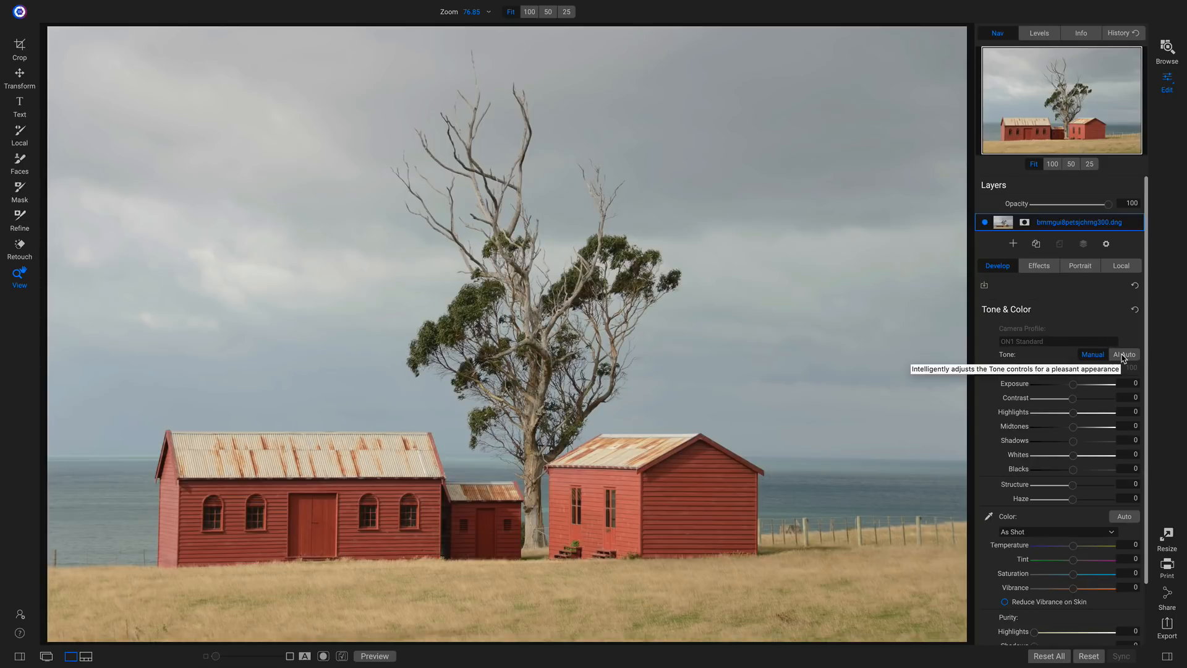
Step: Apply AI Auto tone at 100, compare with the original, and lower Exposure to -0.3
click(1123, 358)
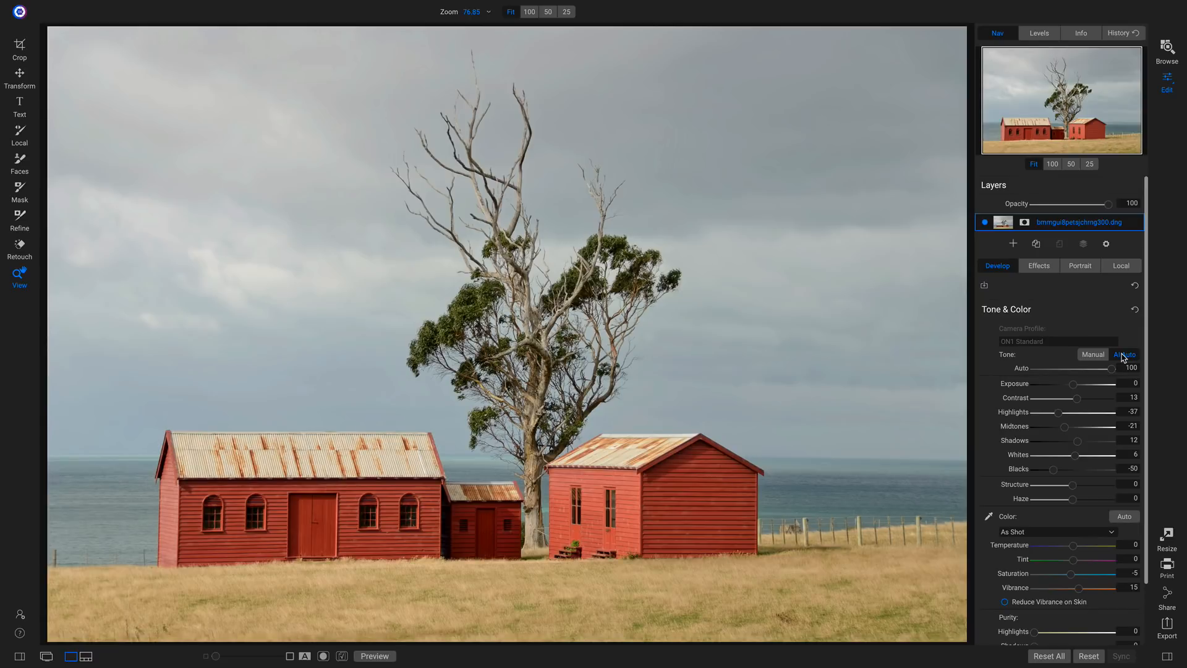
drag(1112, 369, 1138, 375)
key(ctrl+p)
key(ctrl+p)
drag(1074, 389, 1072, 390)
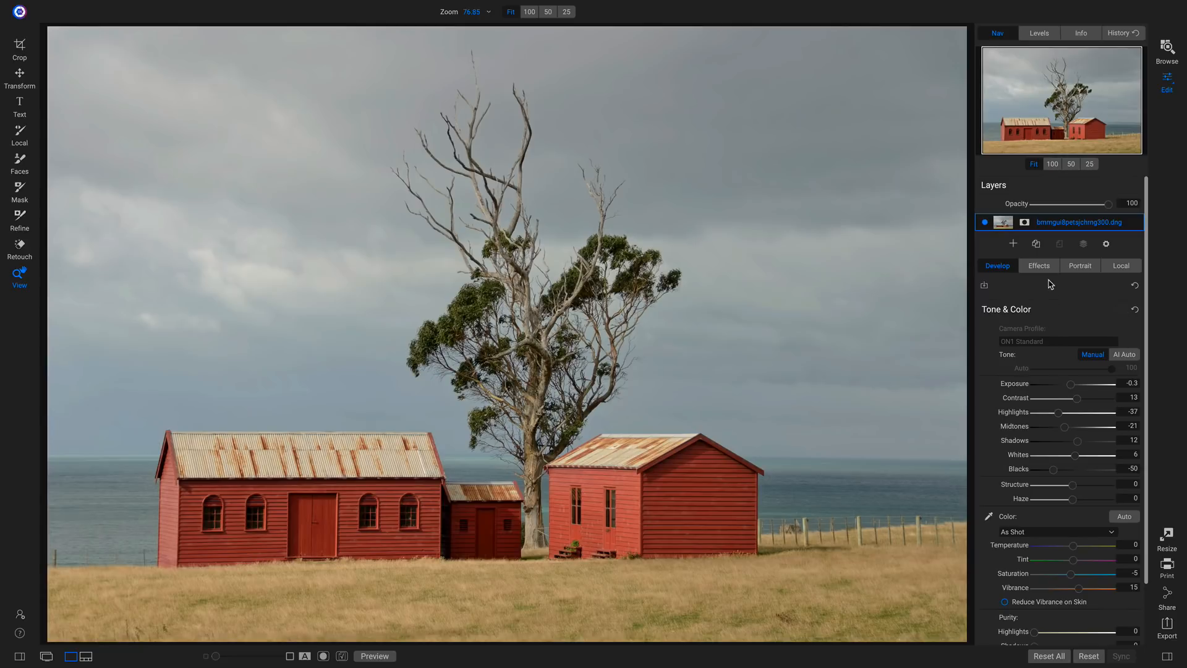
Step: Add a Channel Mixer filter in Effects and apply its BW Infrared style
click(1046, 269)
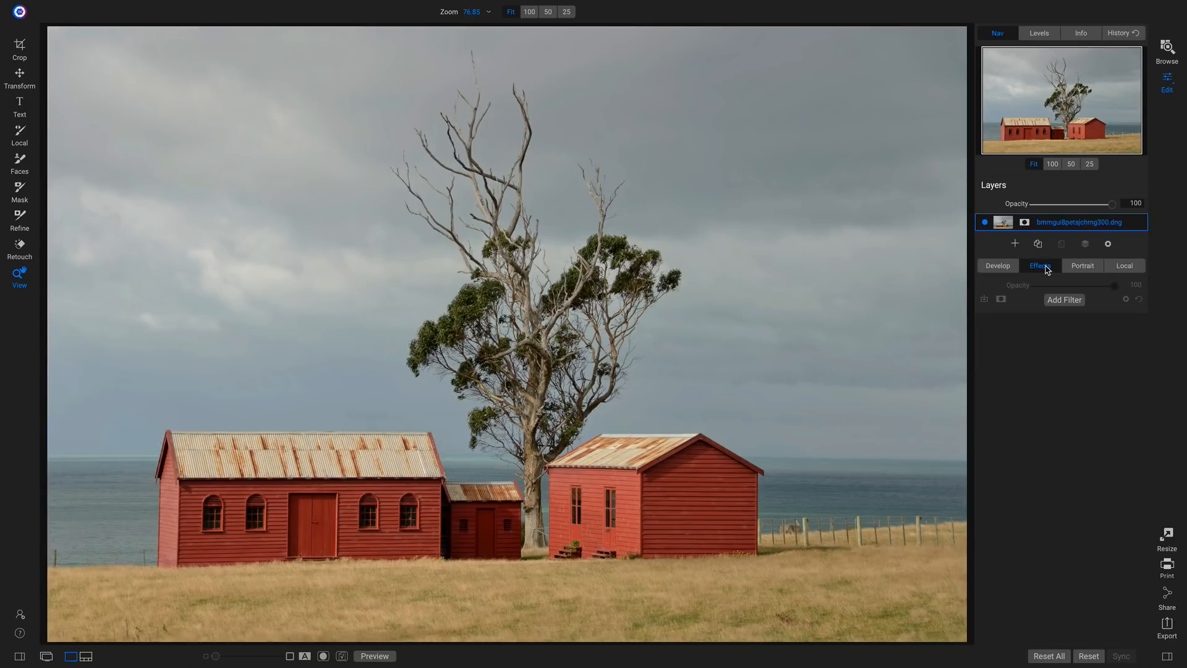
click(1062, 300)
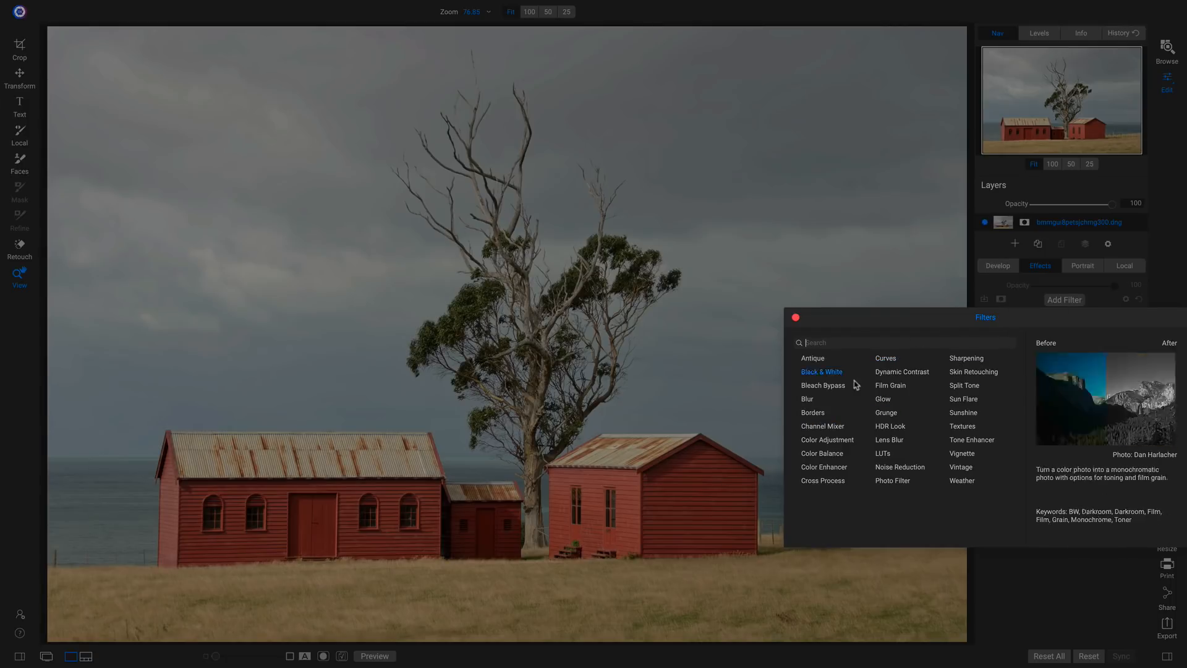
click(824, 425)
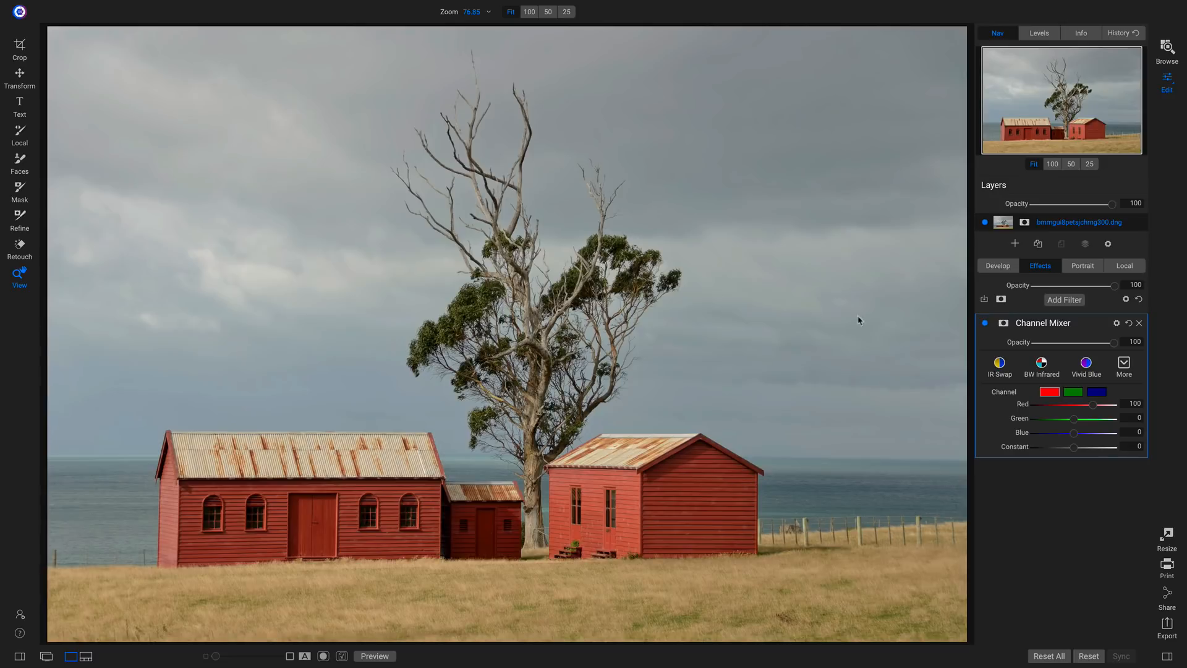
click(1124, 365)
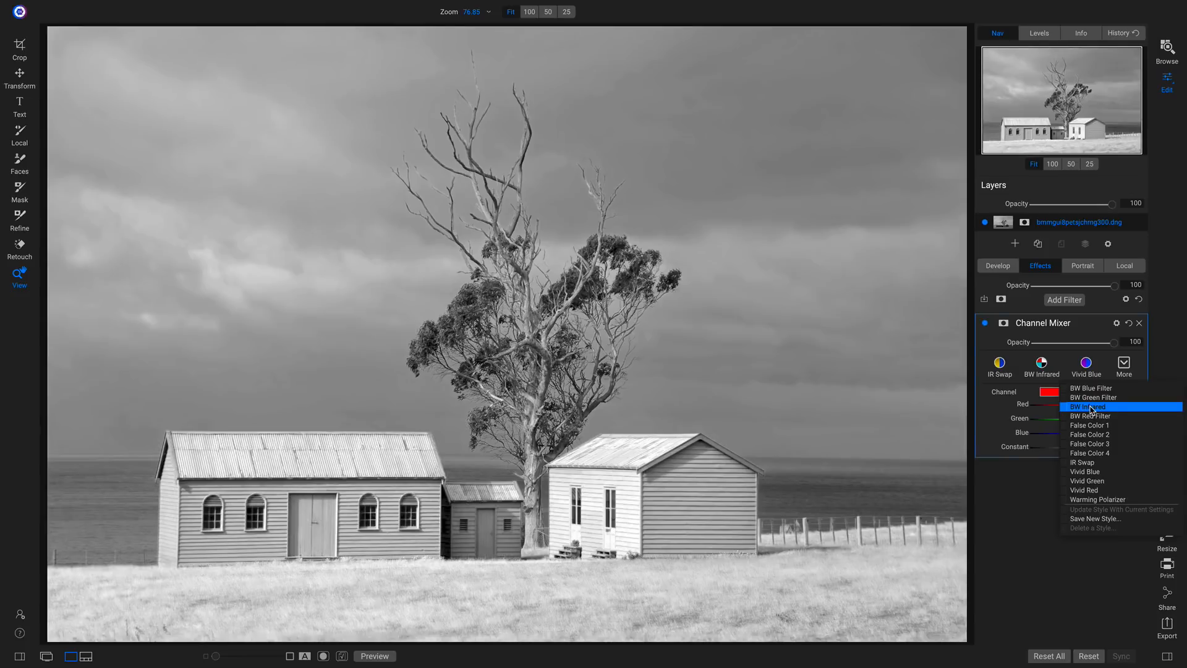
click(1094, 409)
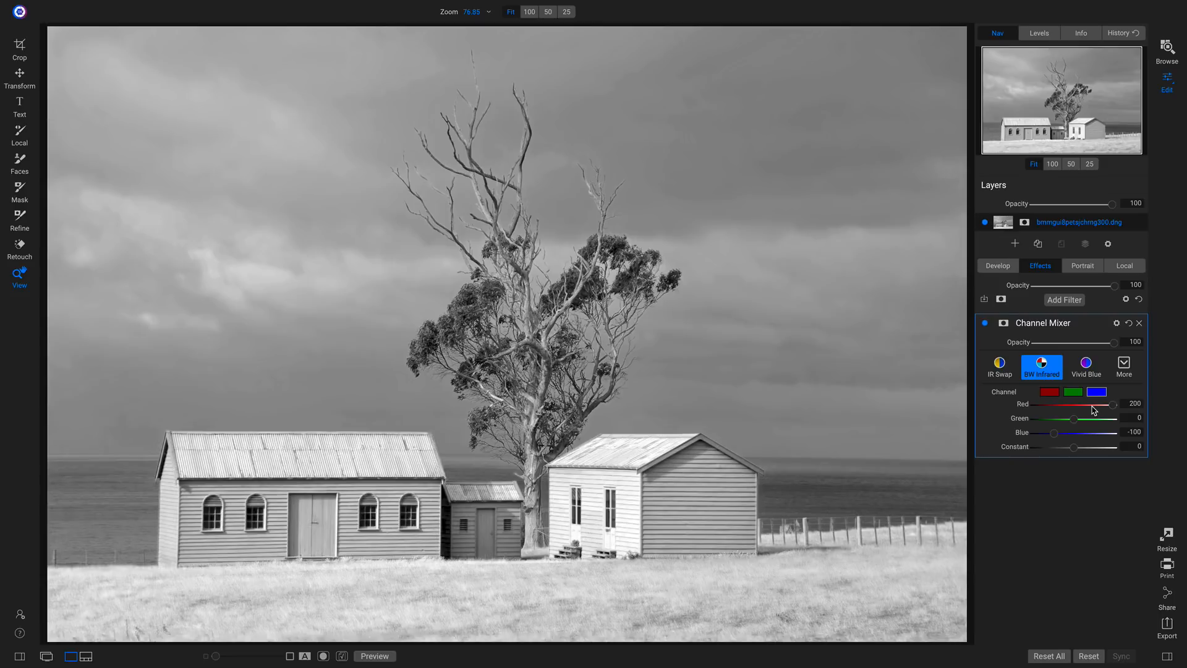
Step: Compare the photo with the Channel Mixer filter switched off and on
click(985, 323)
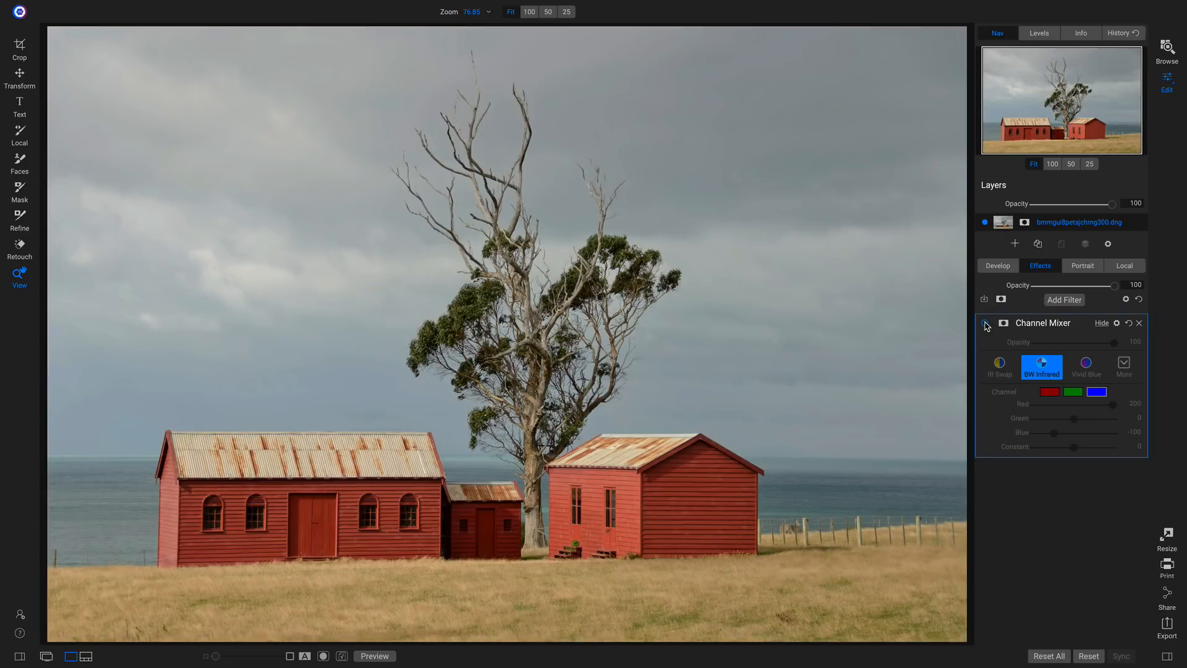
click(985, 324)
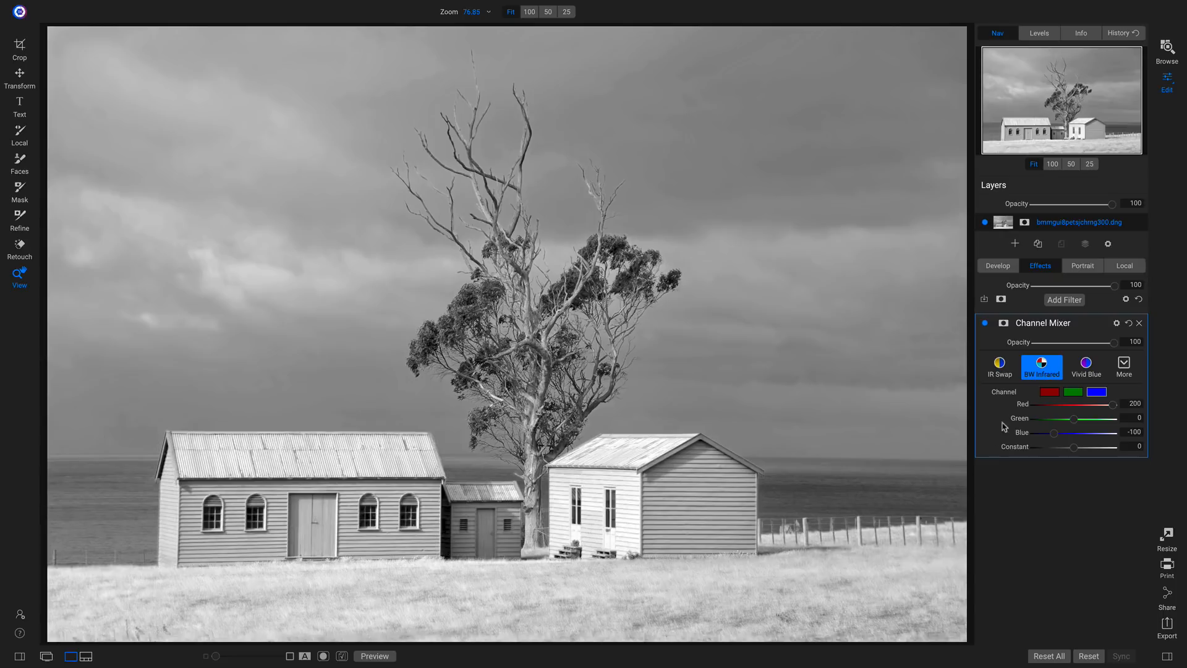
click(986, 323)
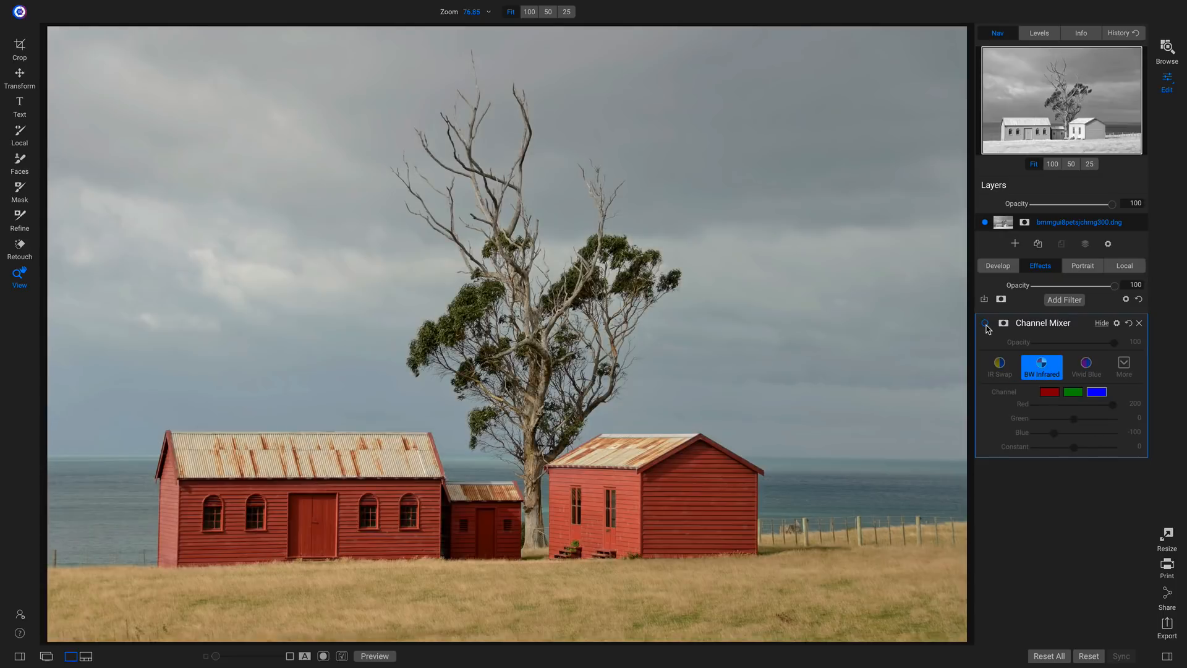
click(986, 323)
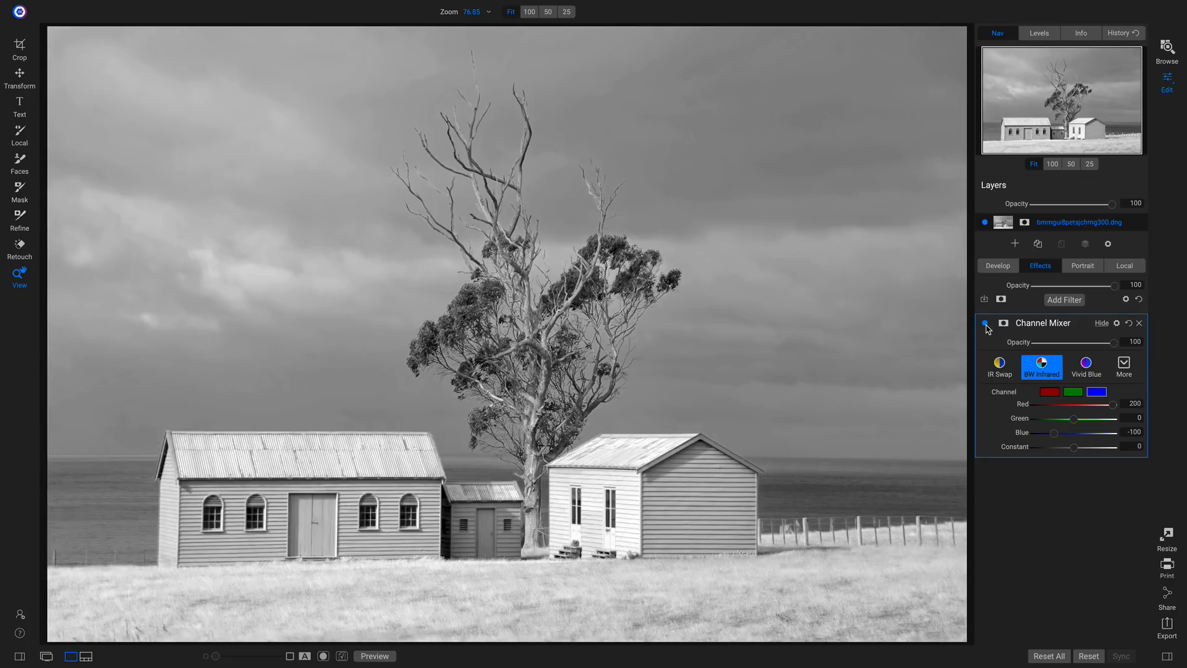
Step: Add a Curves filter and place it below the Channel Mixer filter in the stack
click(1065, 304)
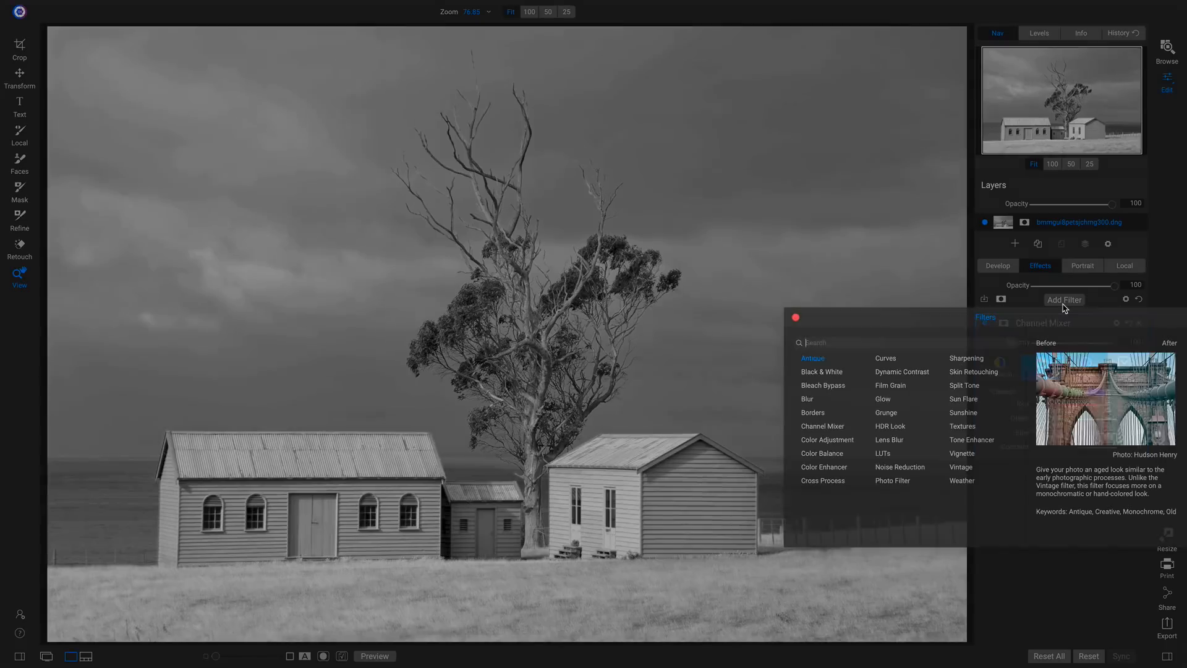
click(890, 364)
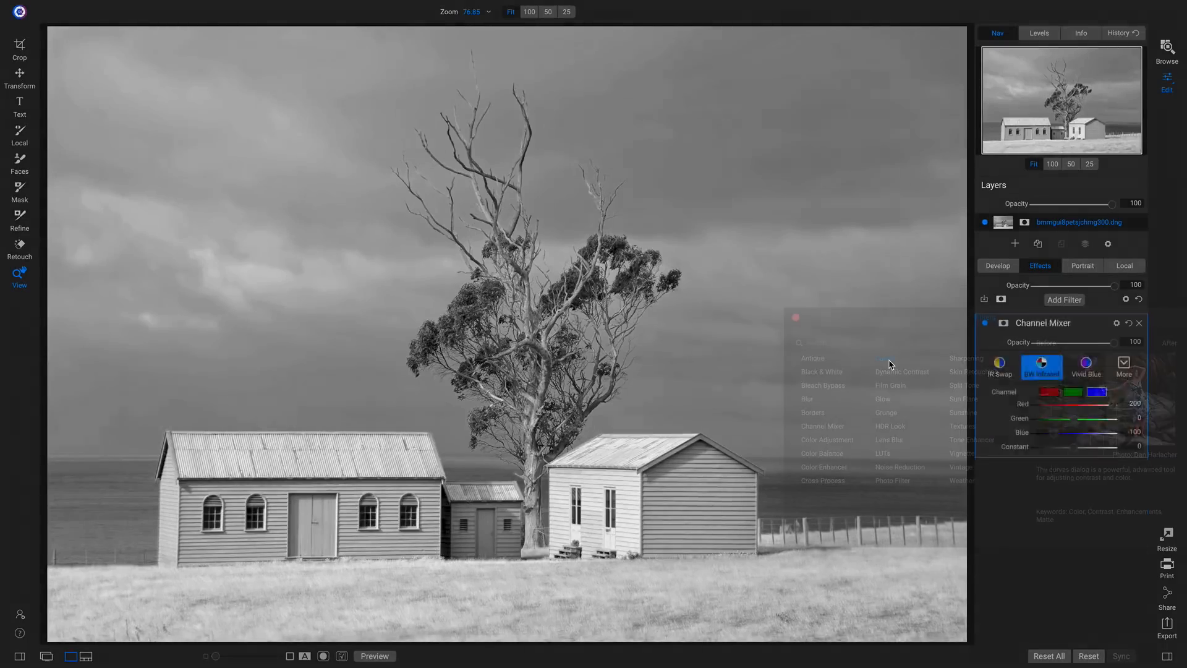
drag(1070, 324, 1044, 555)
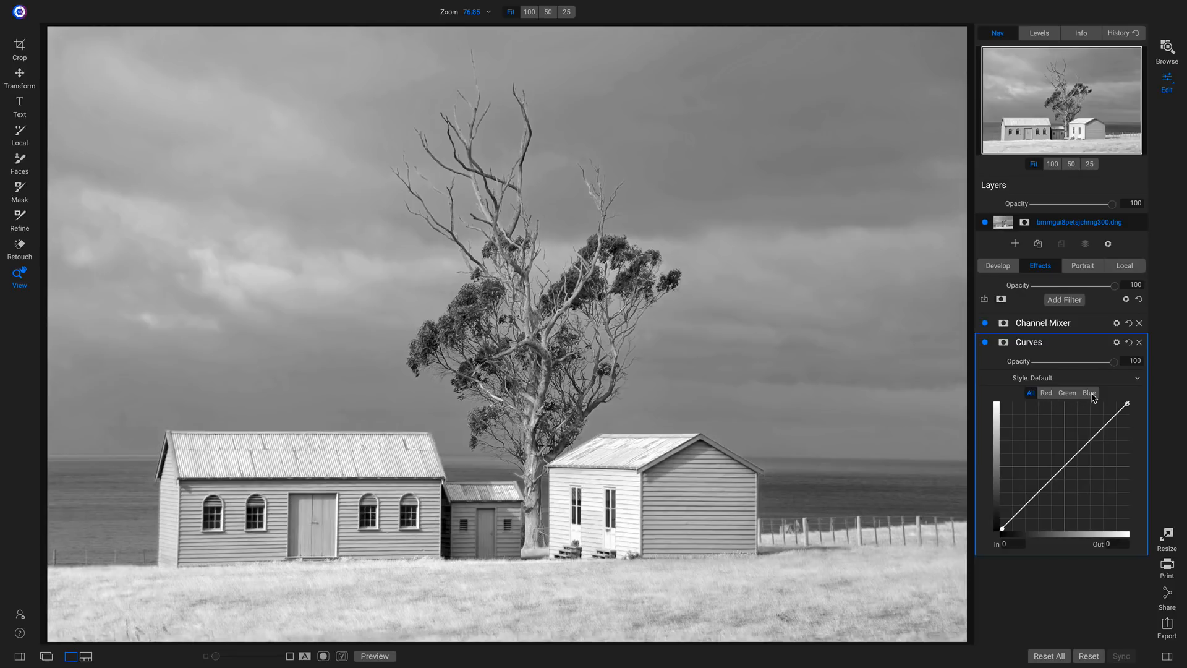
Step: Raise the midtones of the blue channel curve to In 119, Out 161
click(1091, 394)
mouse_move(1064, 471)
mouse_down()
mouse_move(1050, 442)
mouse_move(1068, 462)
mouse_up()
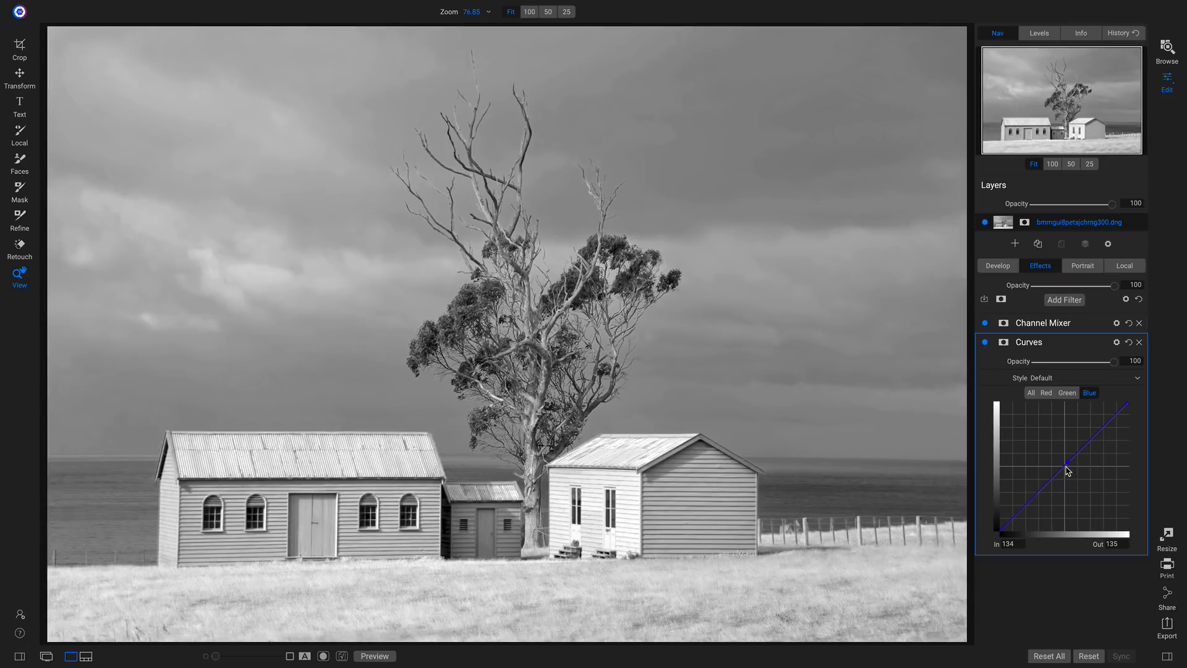
drag(1068, 470, 1062, 452)
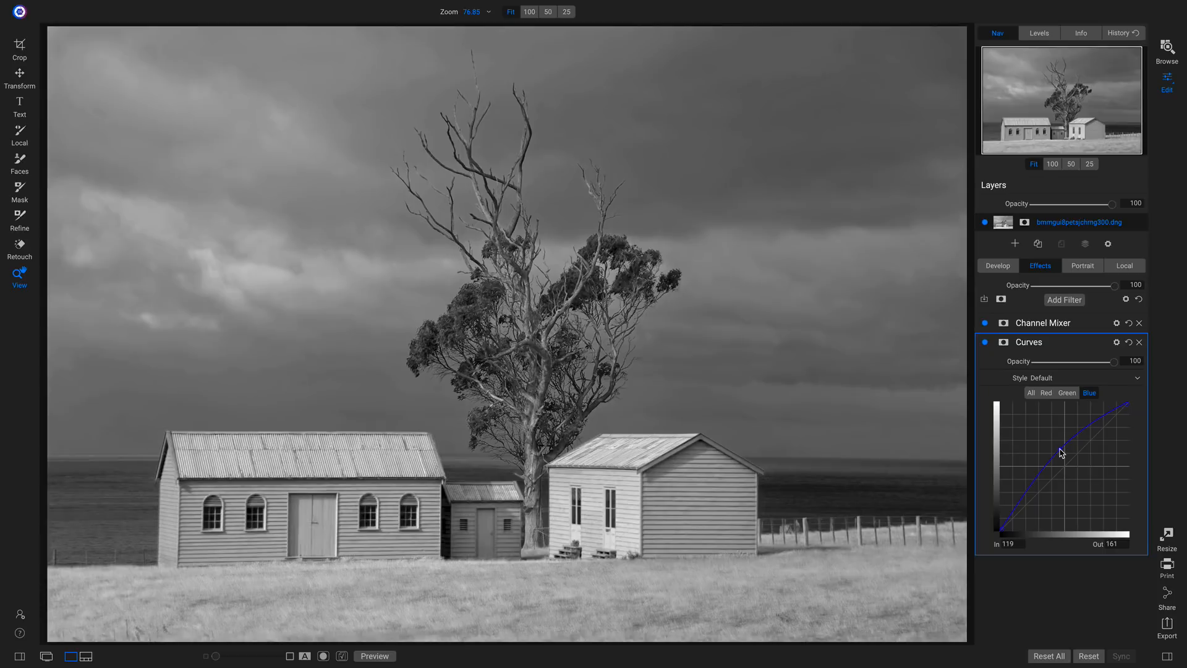
Step: Try raising the midtones of the red channel curve, and return the point to In 132, Out 132
click(1047, 392)
drag(1064, 470, 1061, 461)
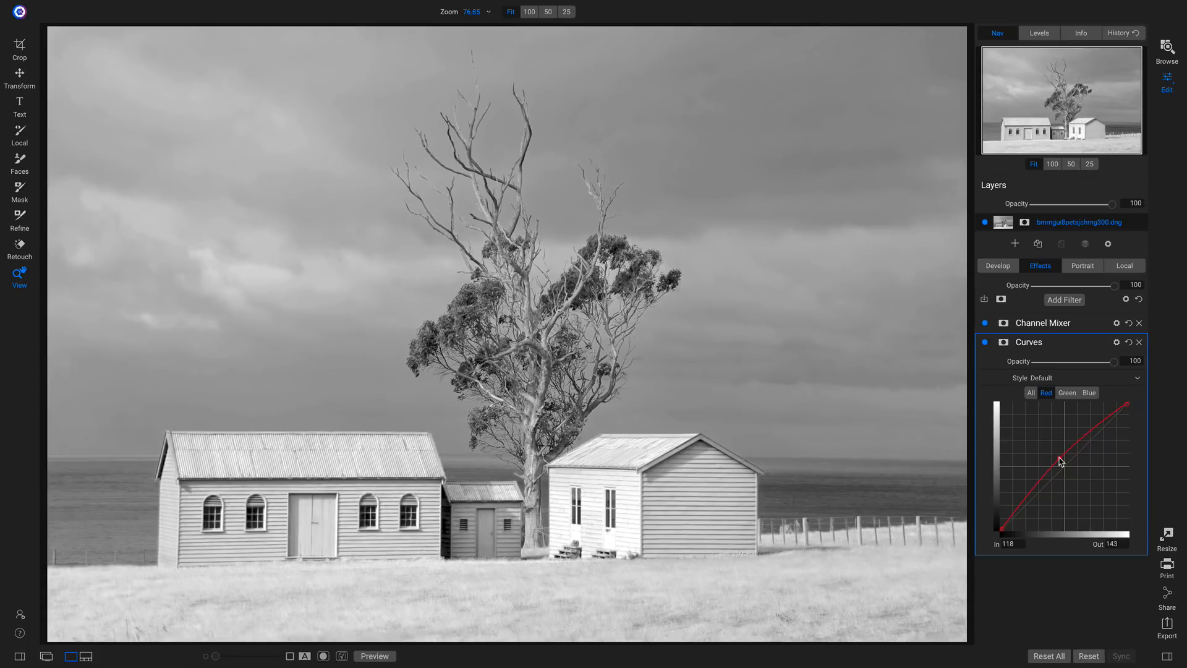
drag(1060, 461, 1066, 464)
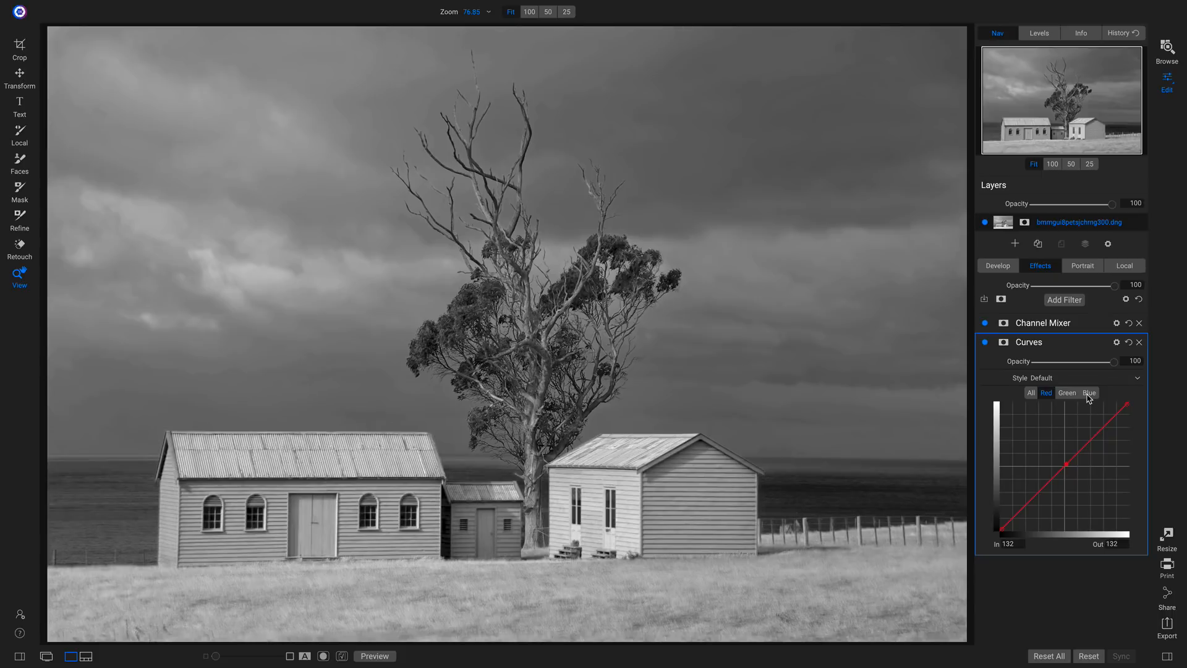
Step: Lower the red curve's shadows to In 67, Out 54 and compare the photo with Curves off and on
click(1089, 393)
click(1046, 393)
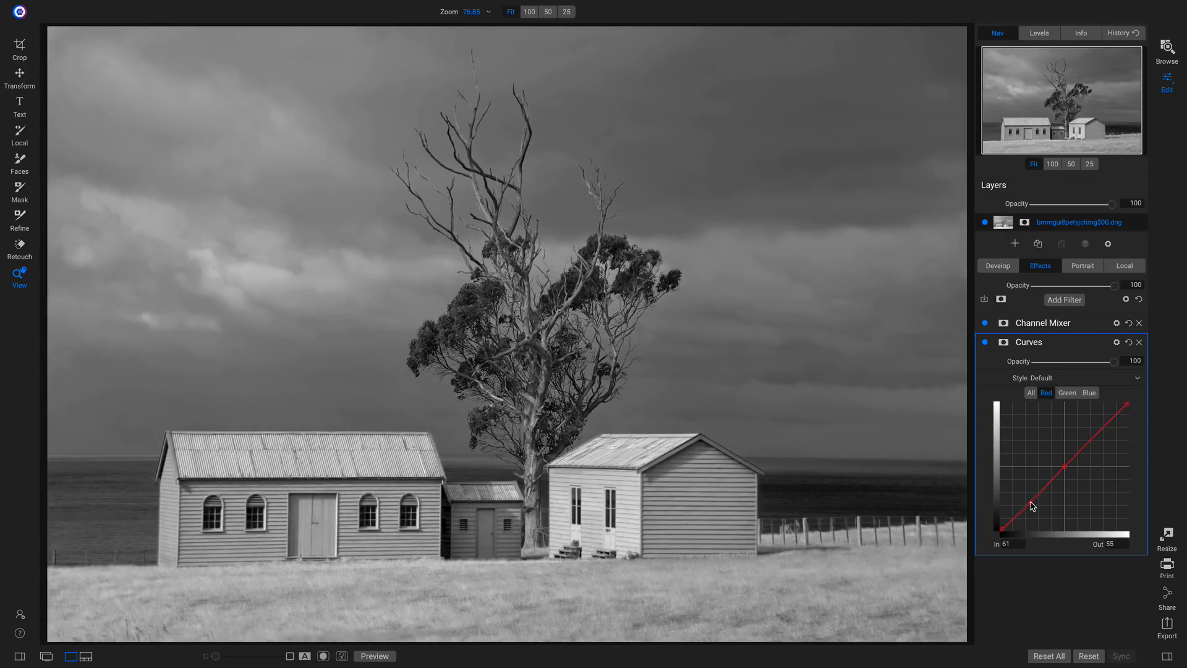
drag(1030, 501, 1035, 508)
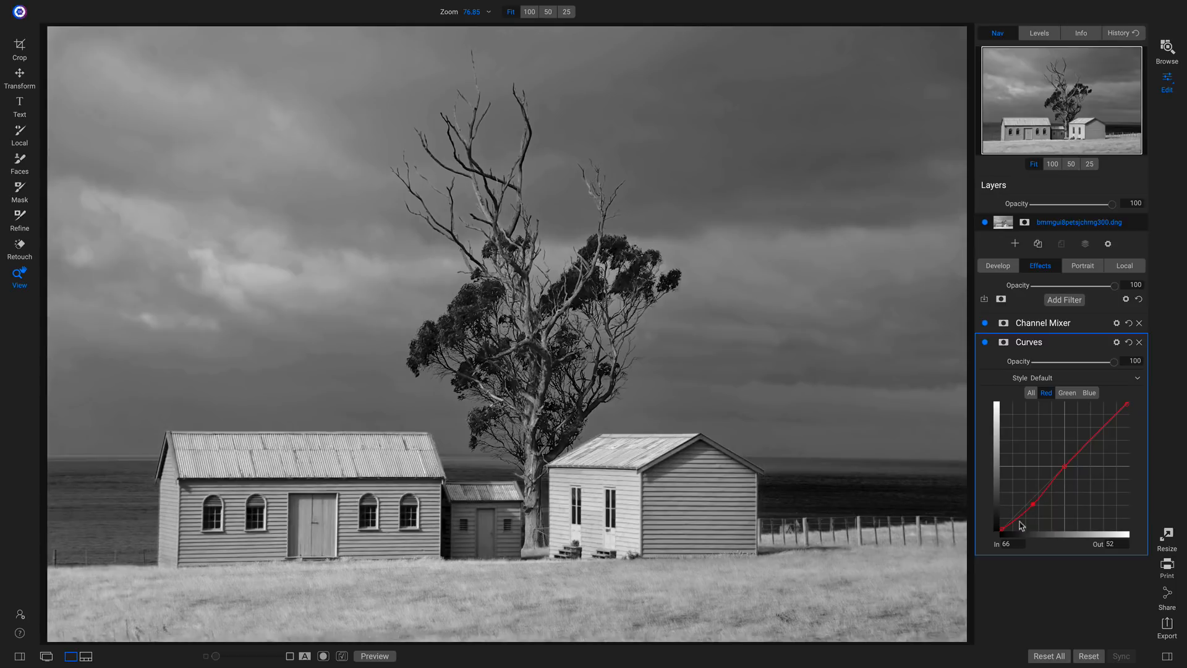
drag(1034, 504, 1035, 507)
click(983, 345)
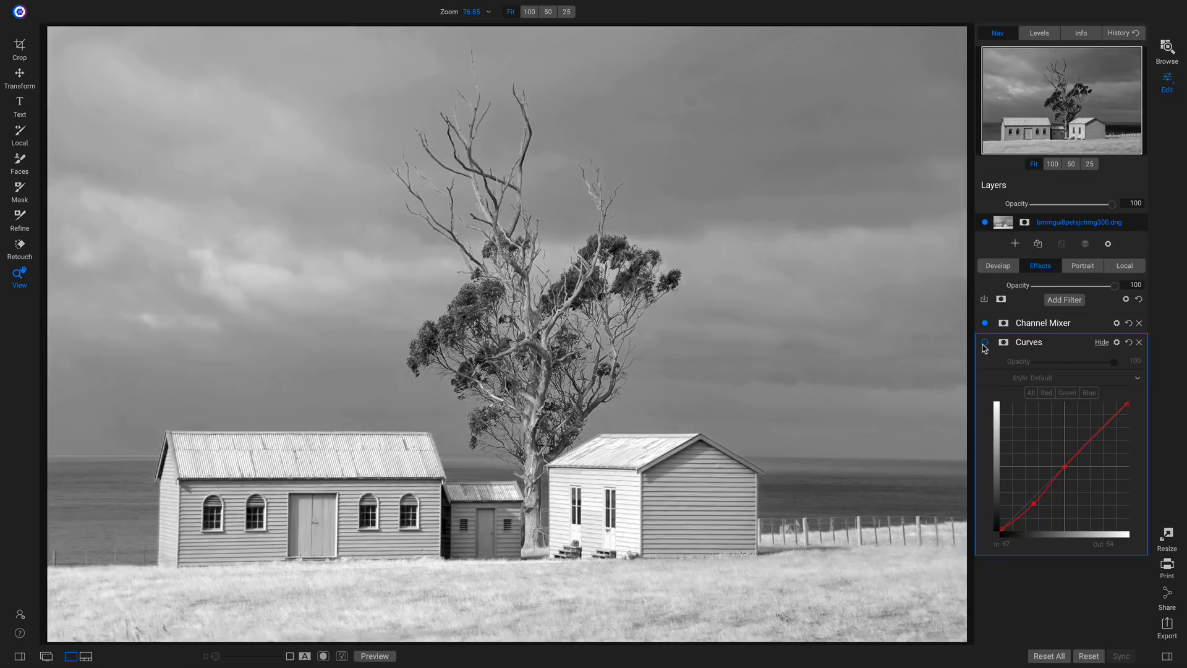
click(984, 345)
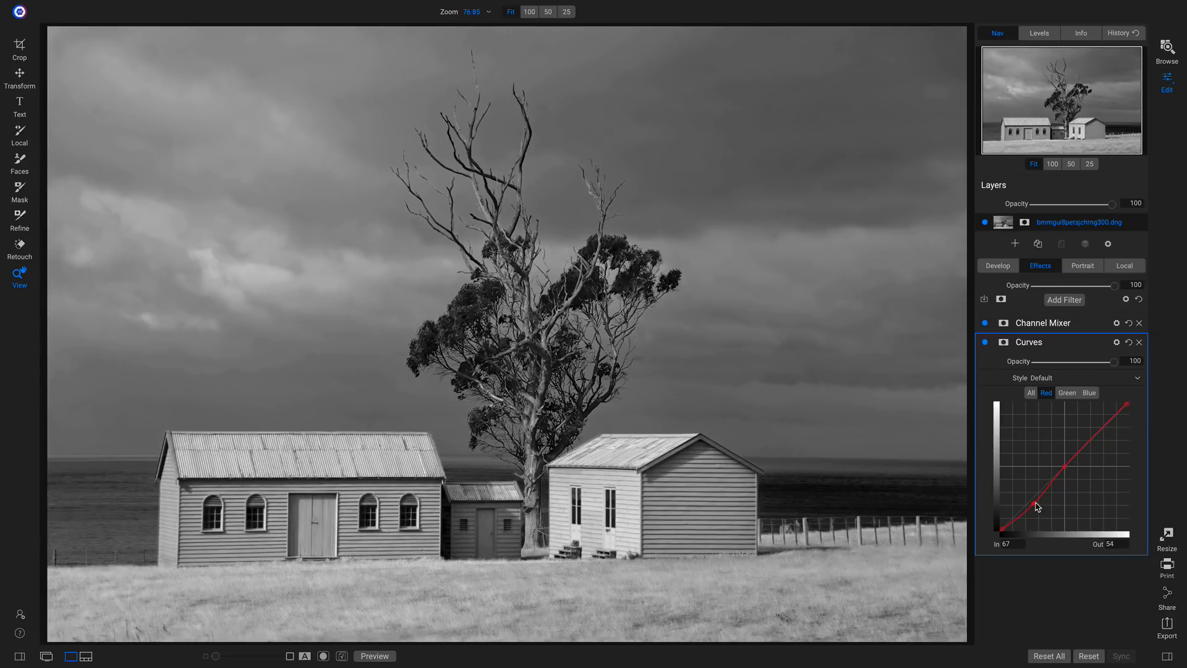
Step: Set the red curve's shadow point to In 68, Out 59 and raise a highlight point to In 204, Out 212
drag(1034, 504, 1036, 500)
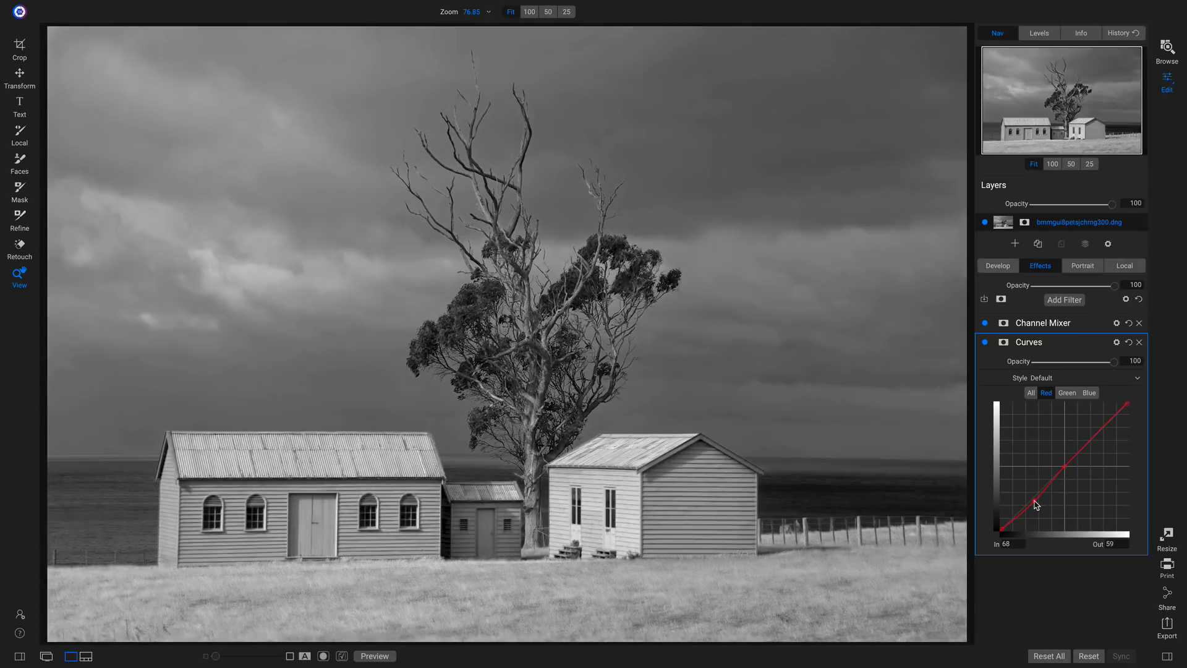
mouse_move(1101, 441)
mouse_down()
mouse_move(1080, 428)
mouse_move(1109, 431)
mouse_up()
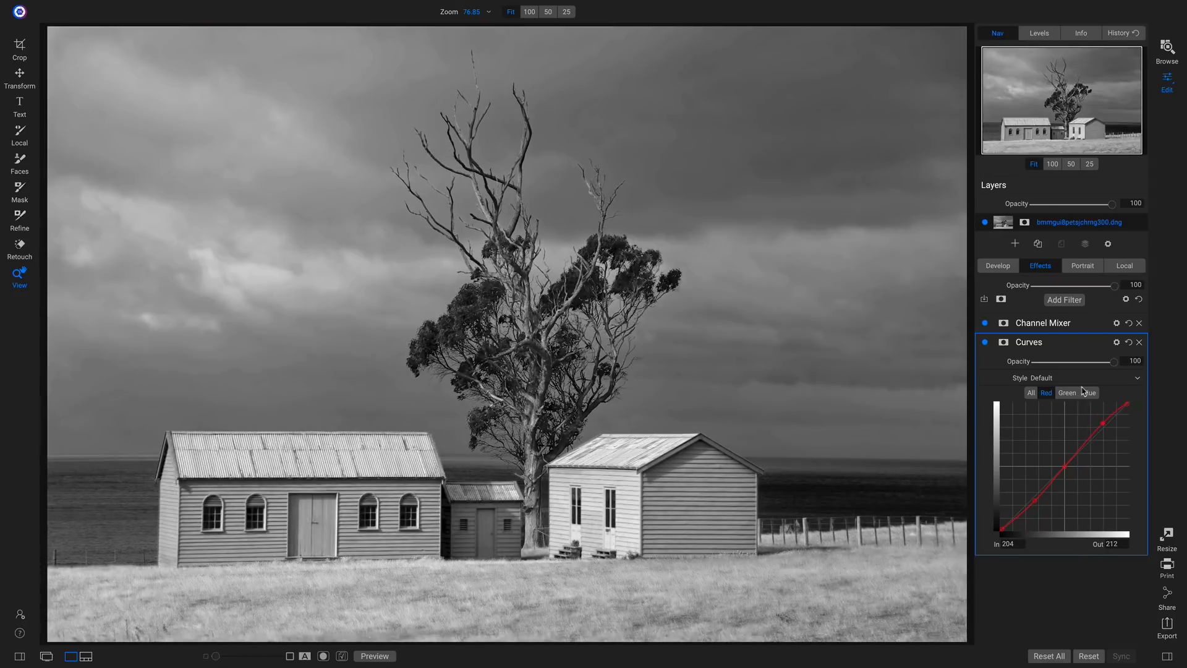
Step: Move the blue curve's point to In 161, Out 178 and place another point in its shadows
click(1090, 392)
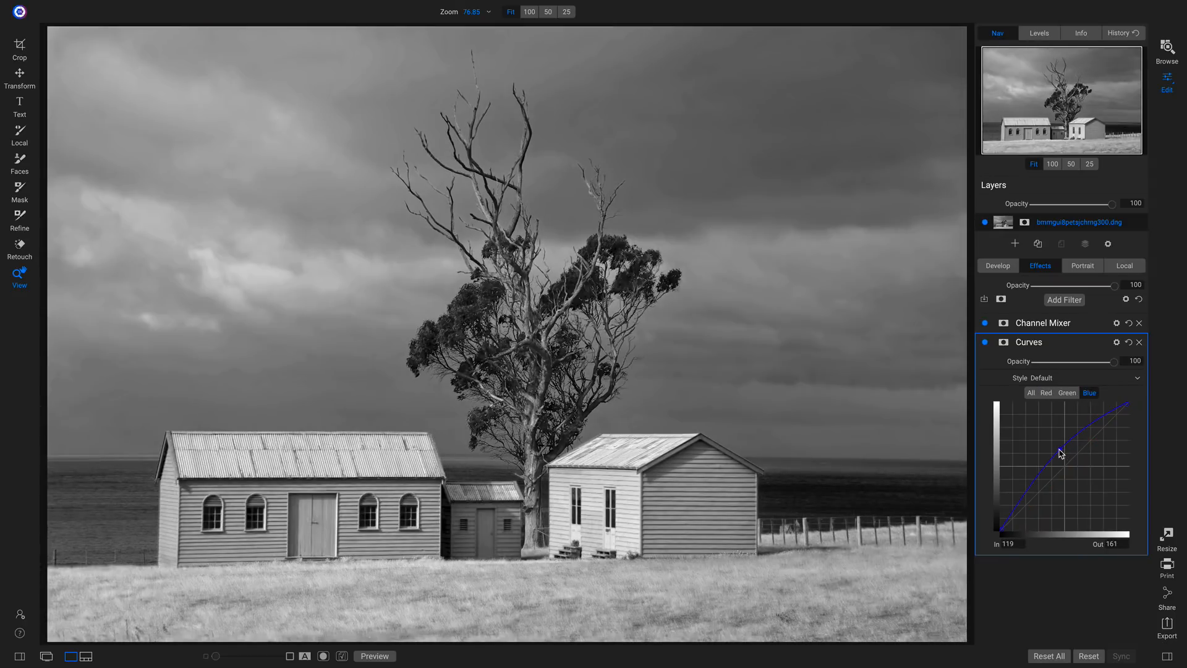
mouse_move(1061, 450)
mouse_down()
mouse_move(1083, 459)
mouse_move(1082, 444)
mouse_up()
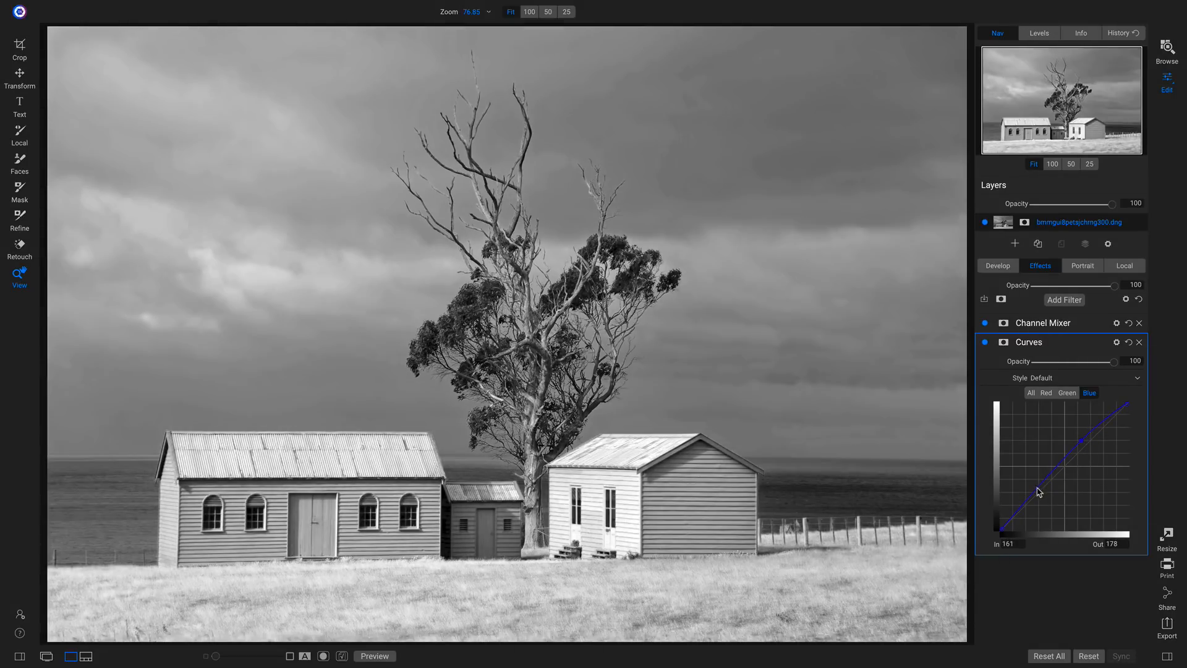
click(1036, 486)
Step: Delete the Curves filter and expand the Channel Mixer filter's settings
click(1140, 342)
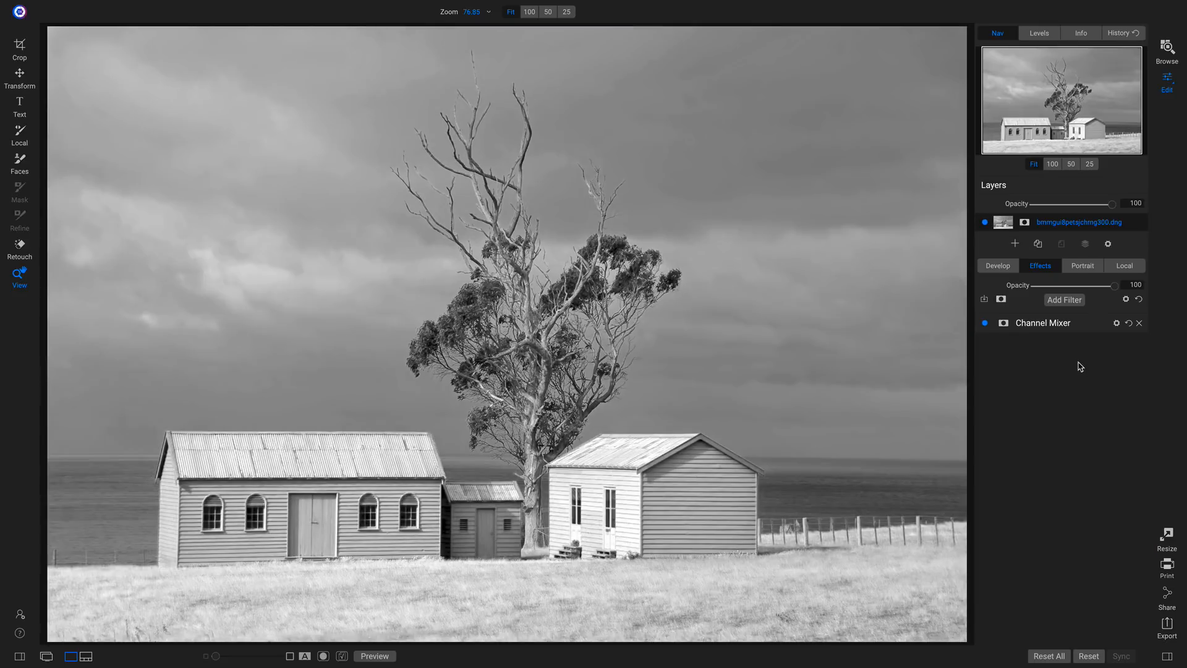
click(1094, 324)
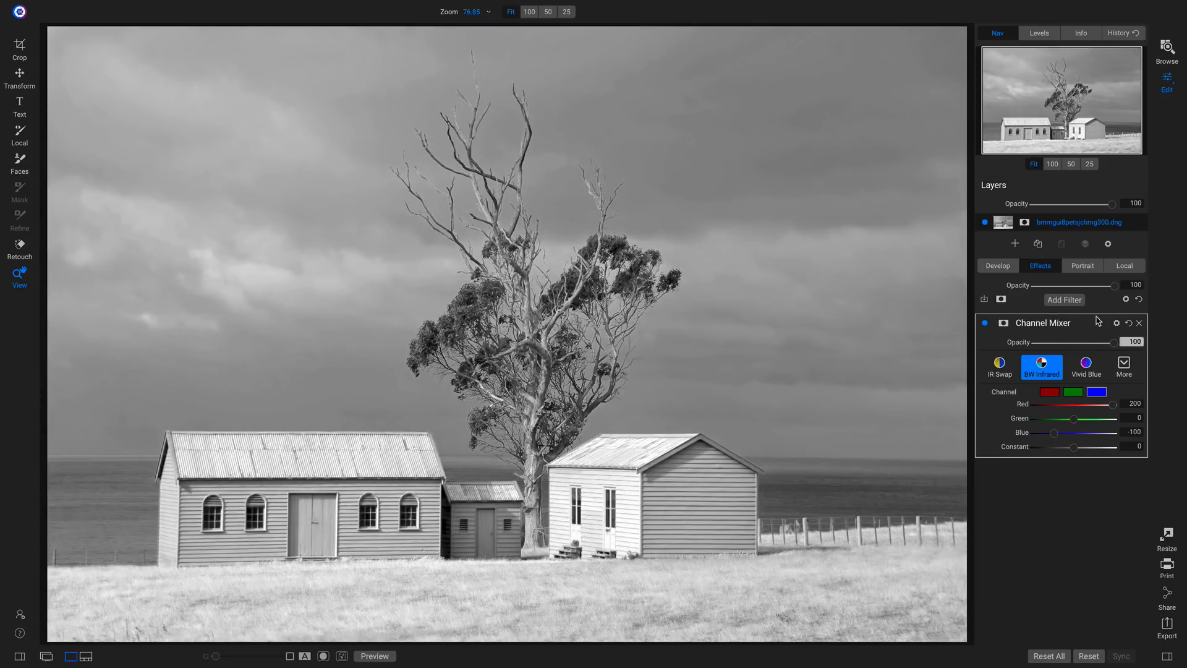
Step: Apply the BW Blue Filter style to the Channel Mixer and compare the photo with the filter off and on
click(1124, 365)
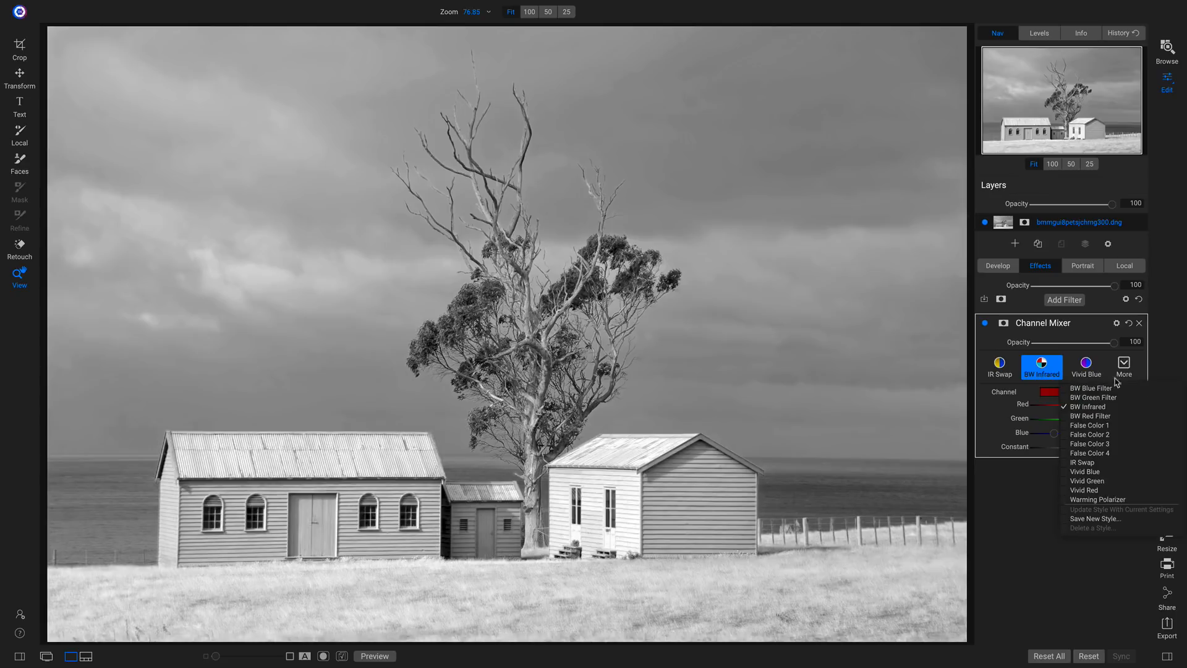
click(1100, 389)
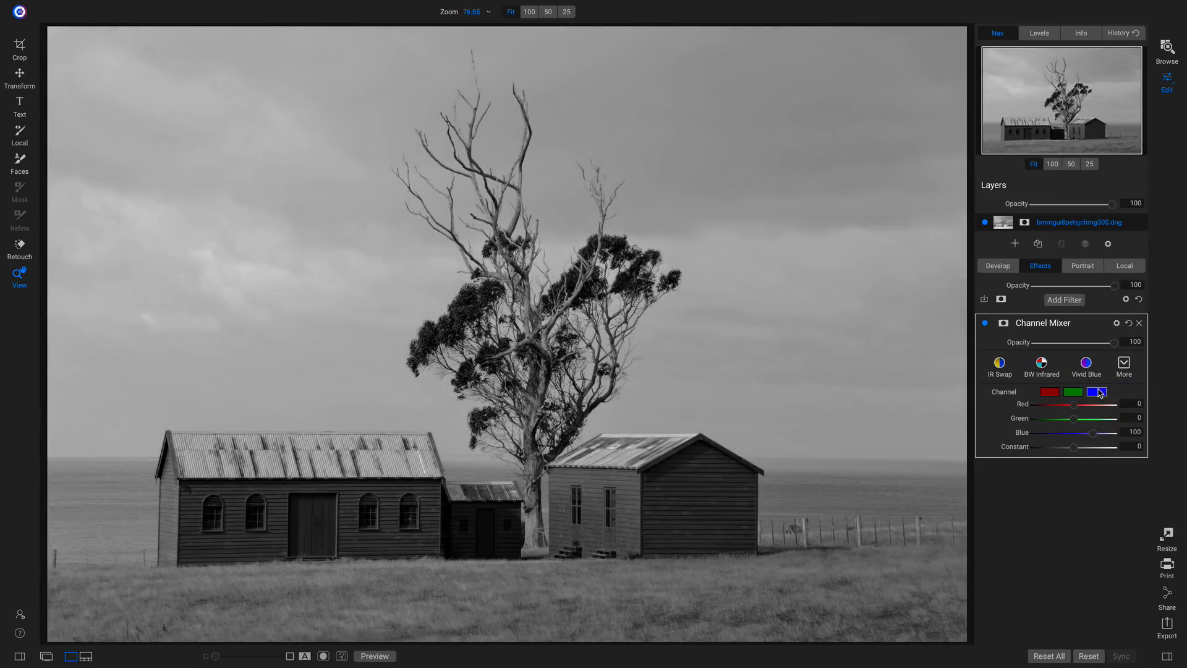
click(985, 323)
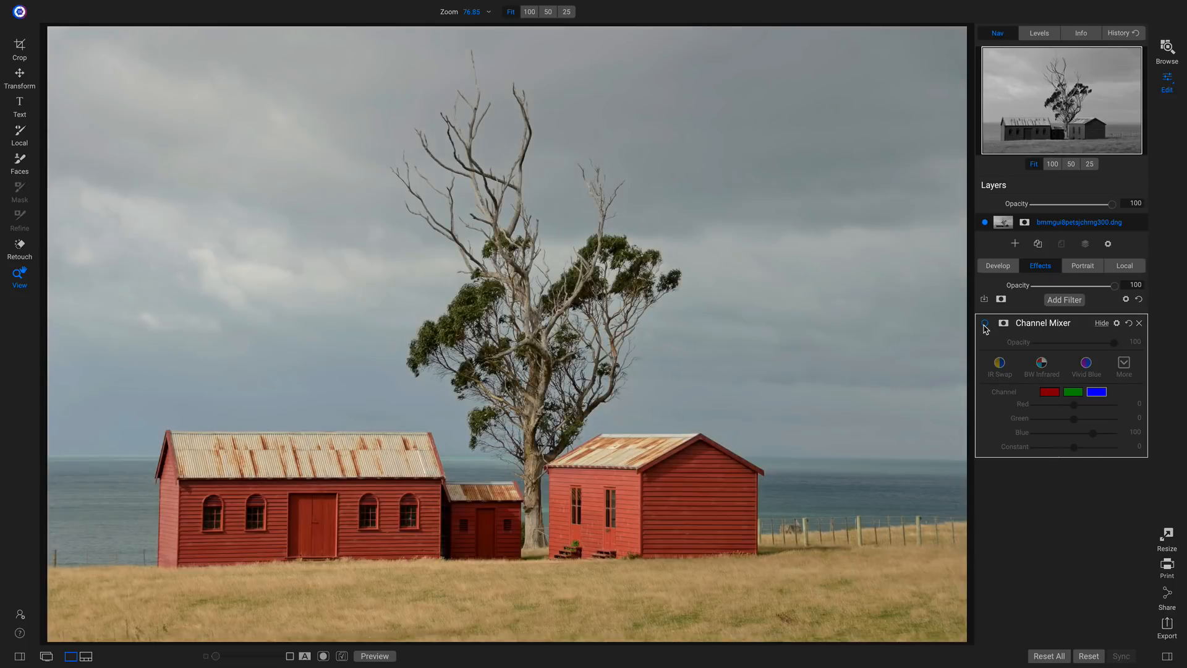
click(986, 323)
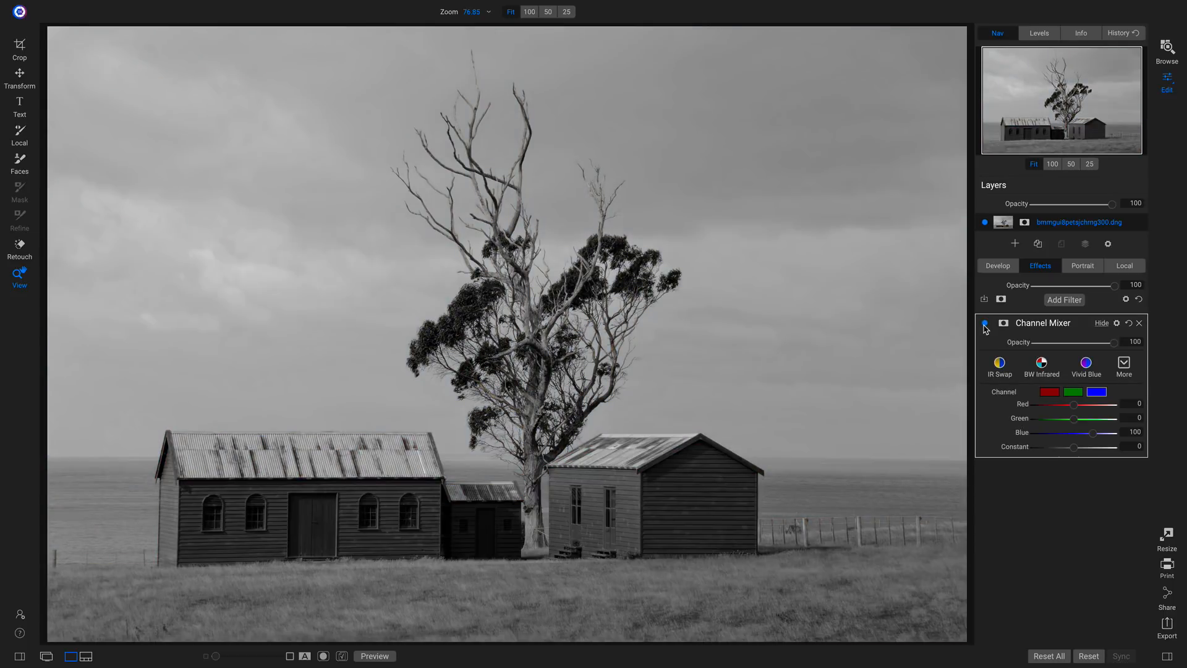
click(985, 324)
click(985, 324)
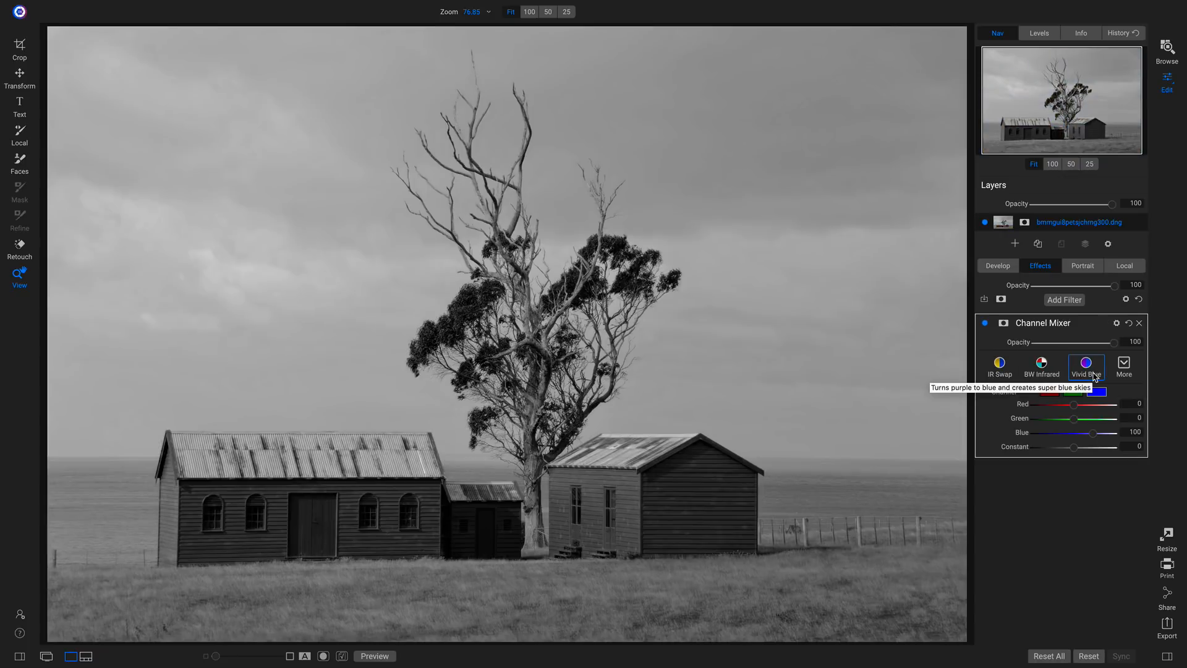
Step: Switch the Channel Mixer to the Vivid Blue style and compare the photo with the filter off and on
click(1125, 366)
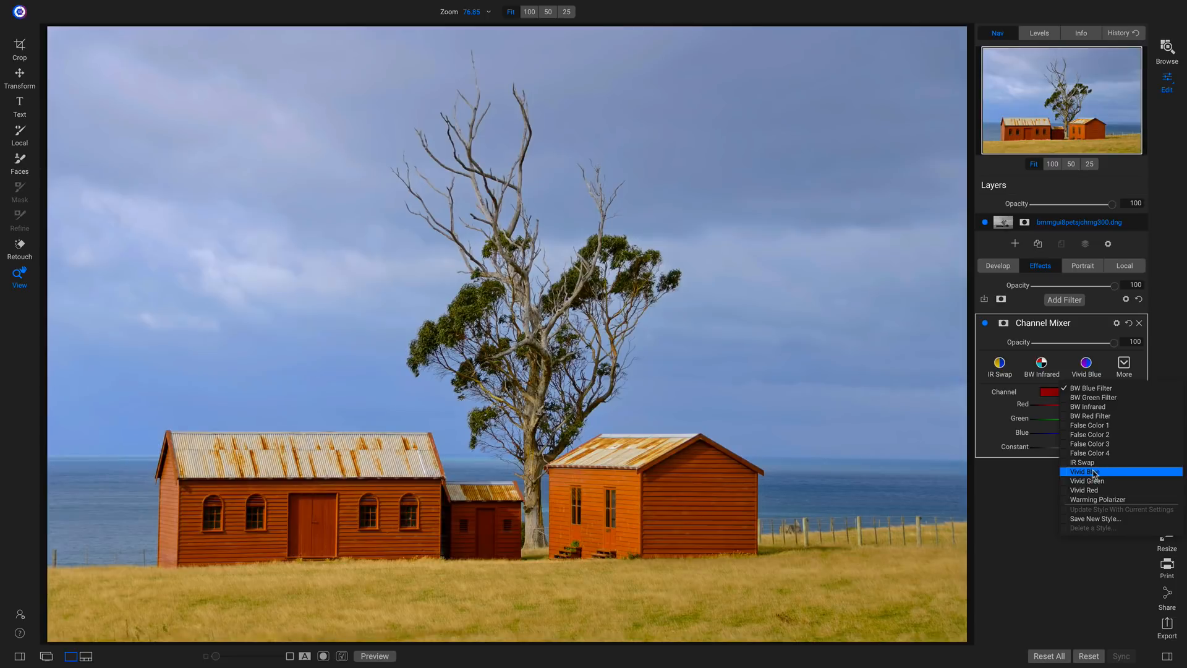
click(1095, 472)
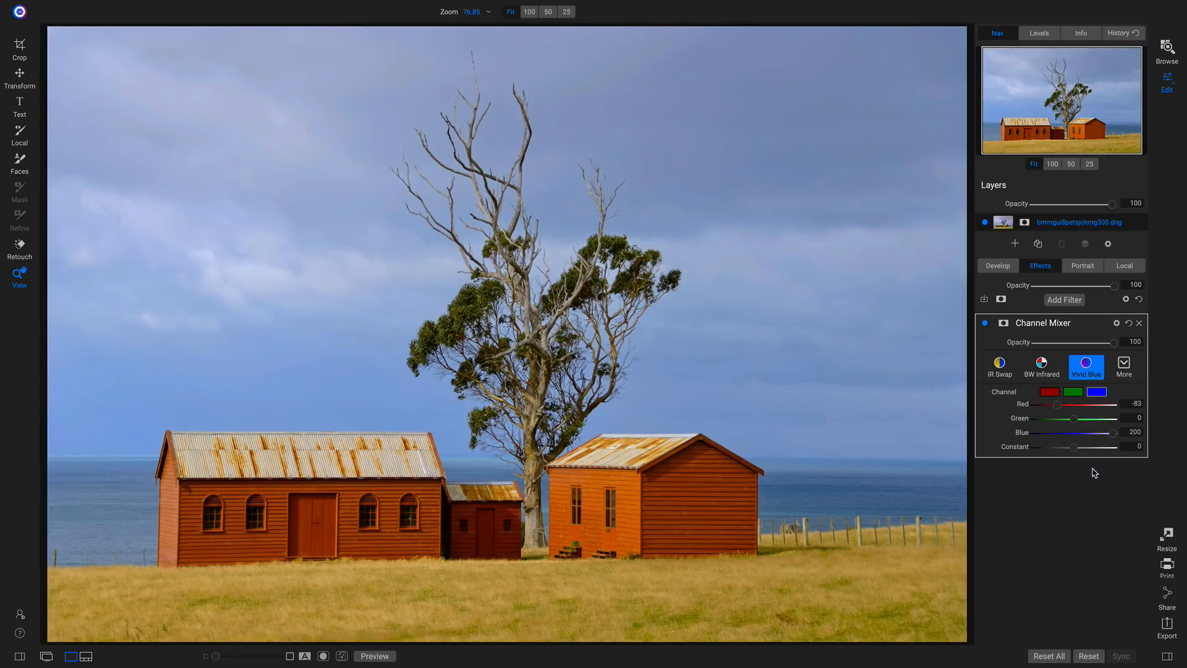
click(986, 324)
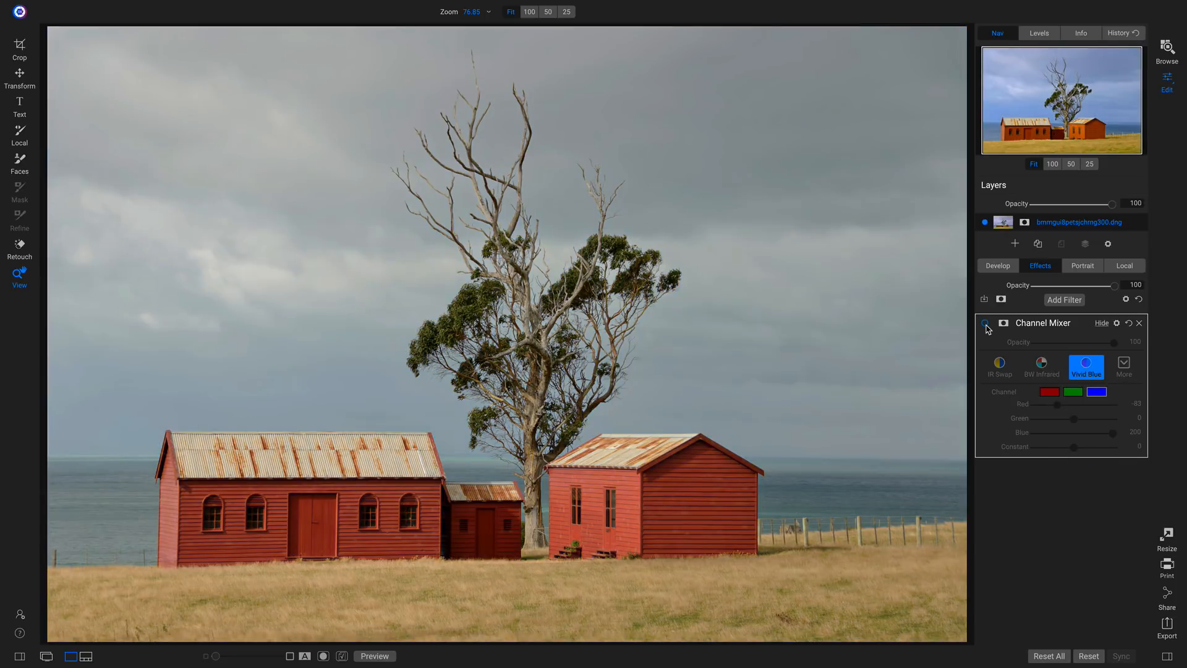
click(985, 324)
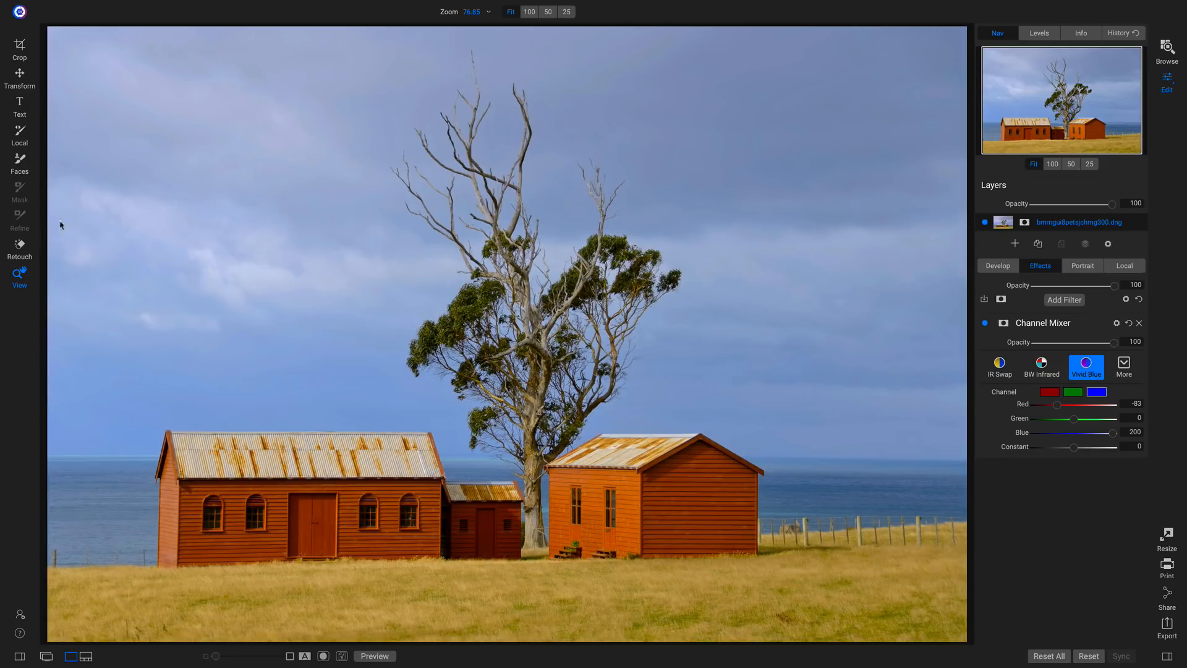
Step: Mask the Channel Mixer with a Linear Bottom gradient, widened and moved up into the sky, and compare the filter off and on
click(1076, 323)
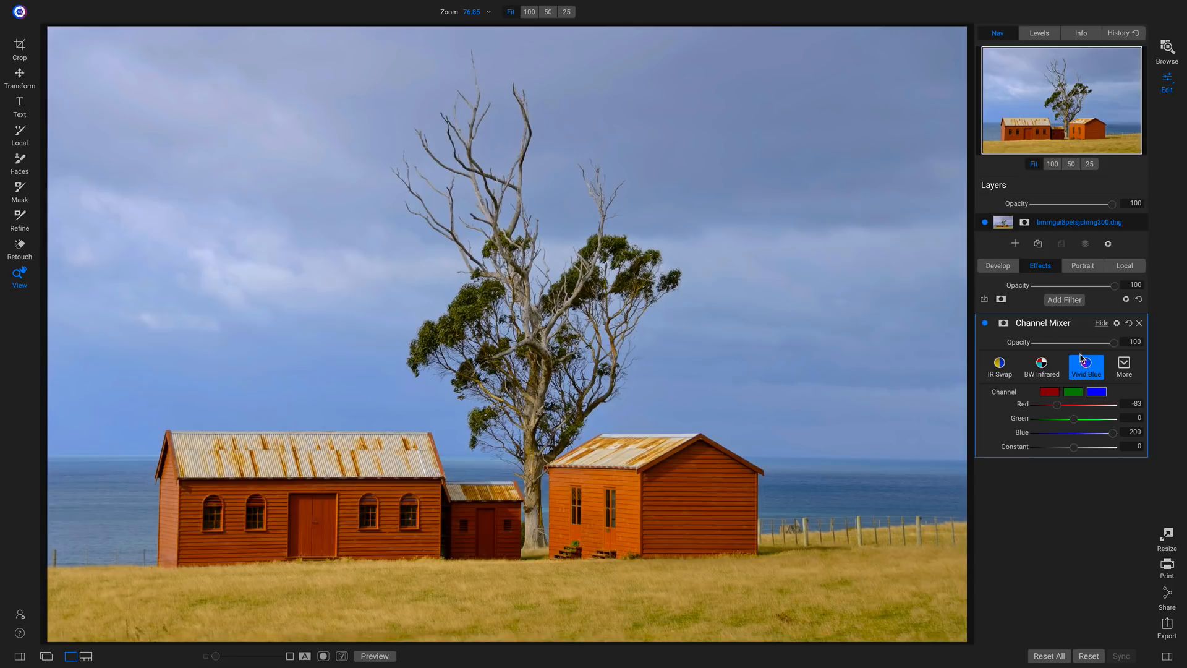
key(m)
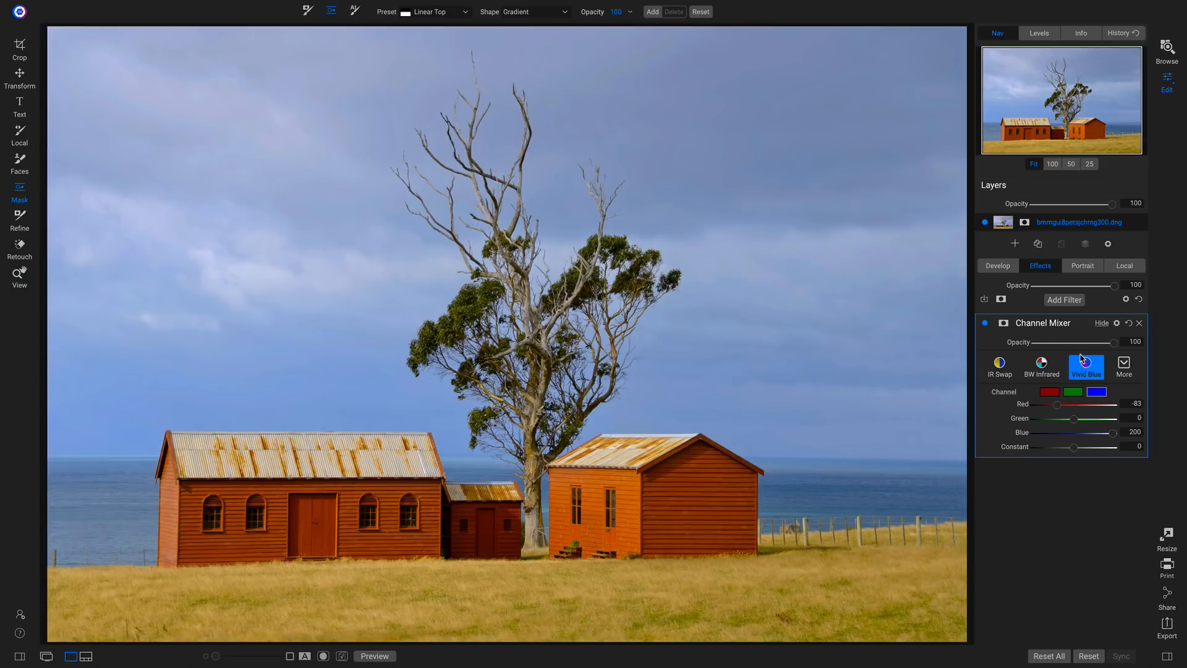
click(456, 14)
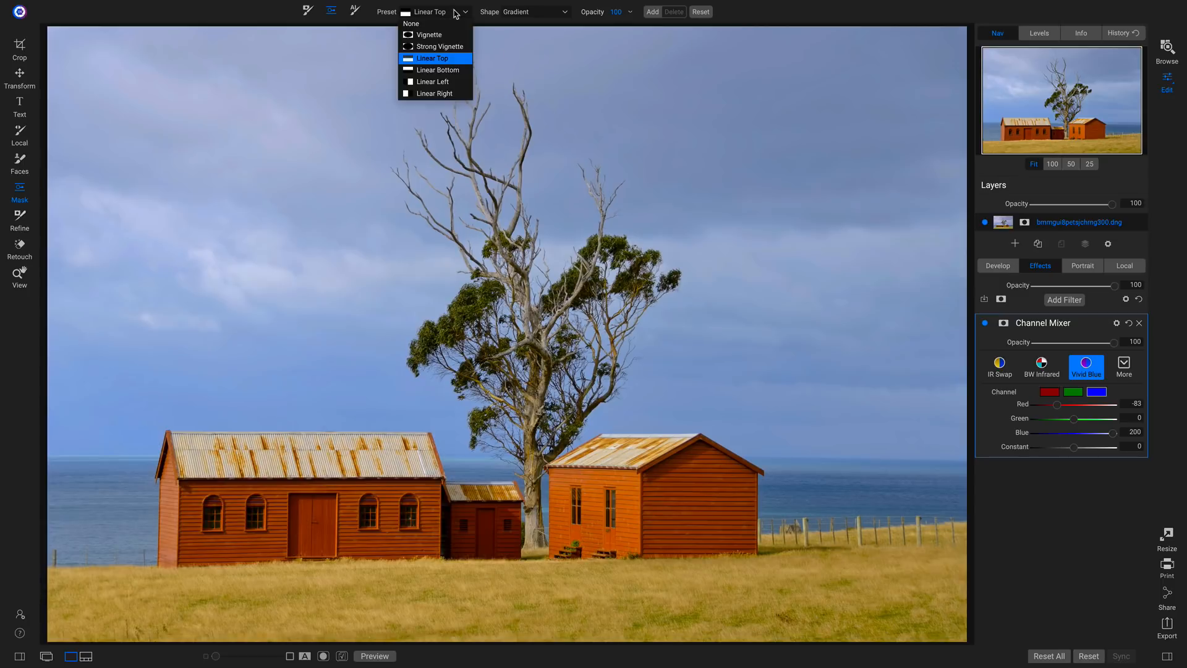
click(440, 71)
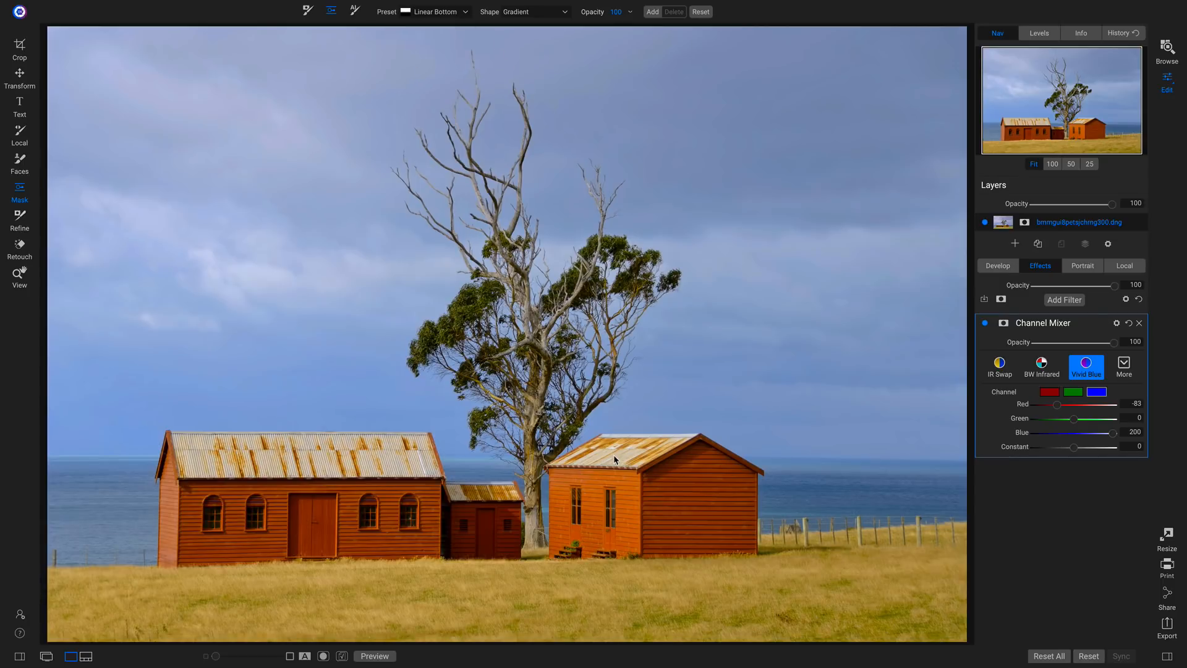
click(348, 433)
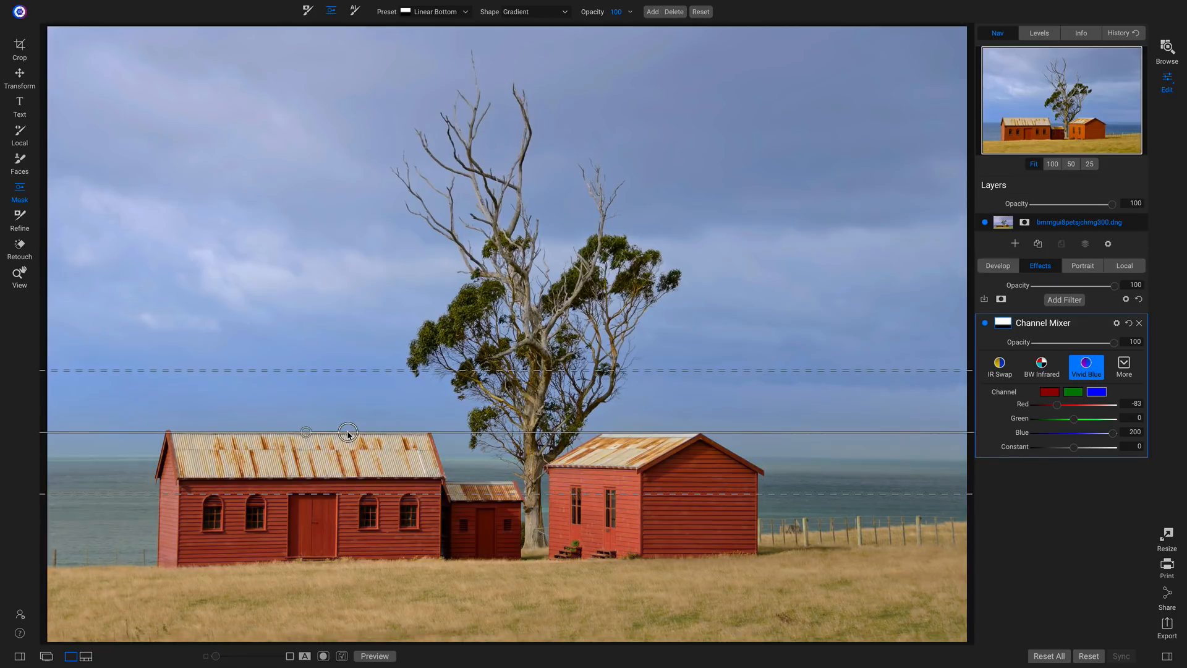
drag(405, 370, 405, 341)
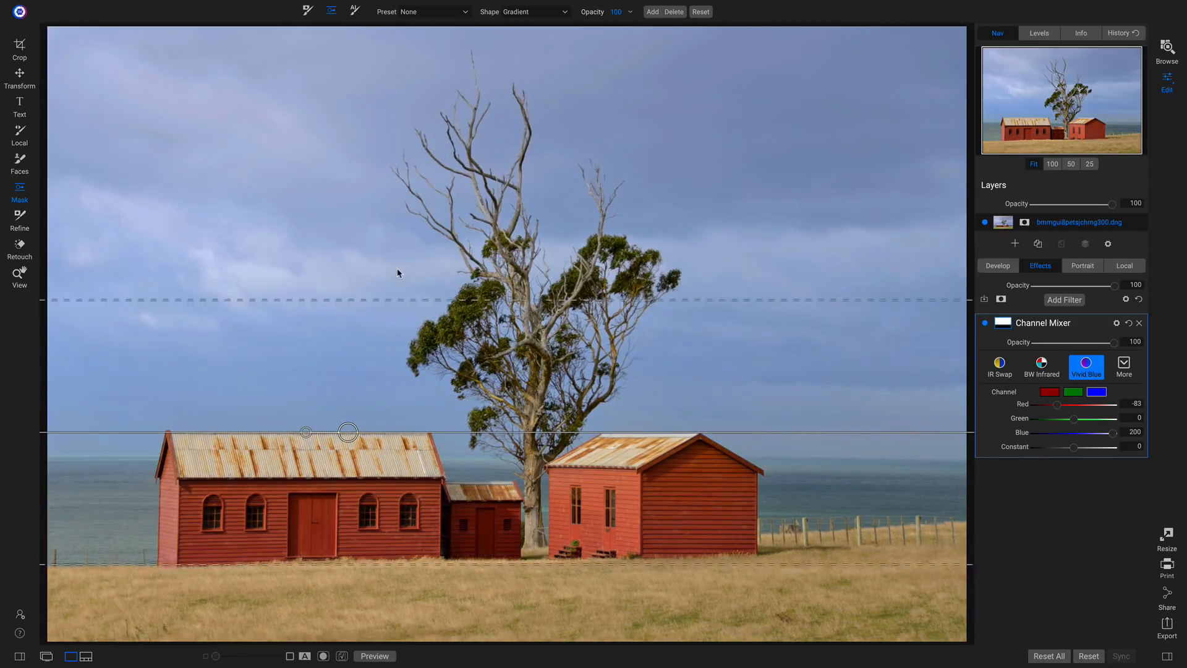
drag(349, 432, 332, 343)
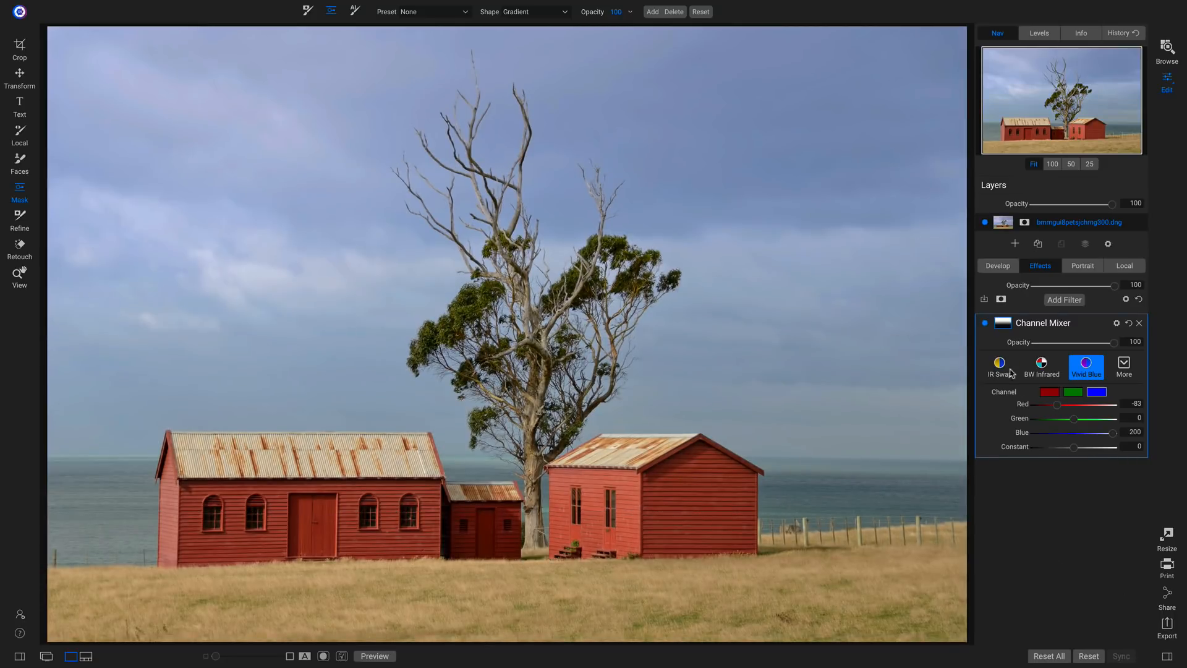
click(984, 324)
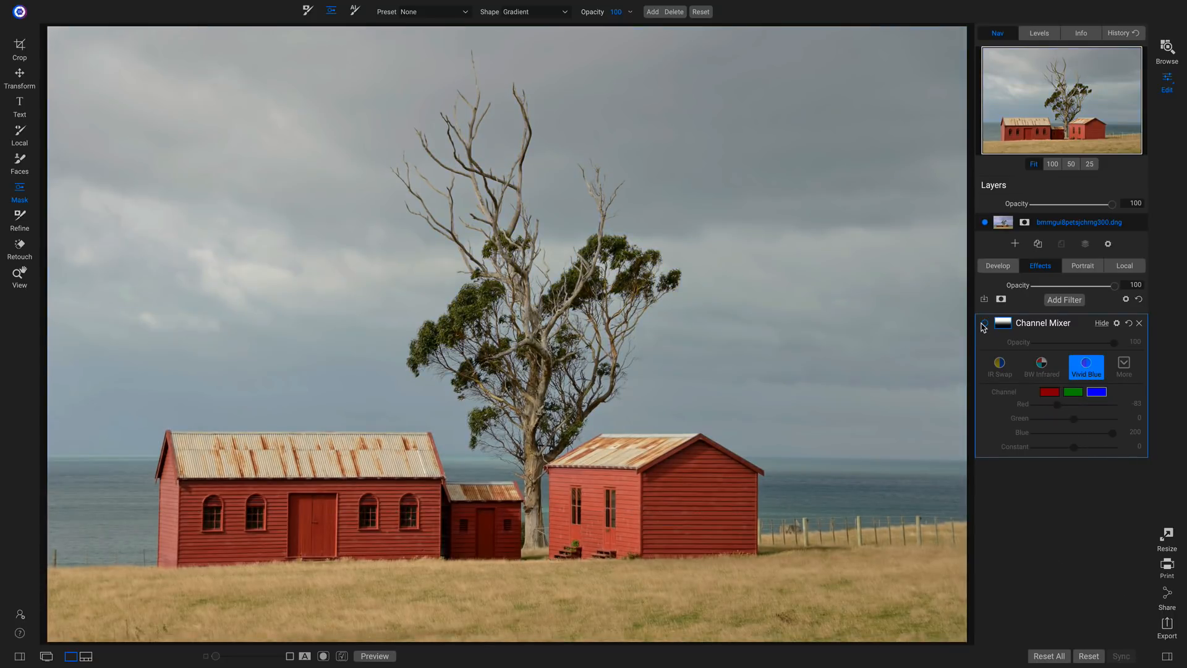
click(984, 324)
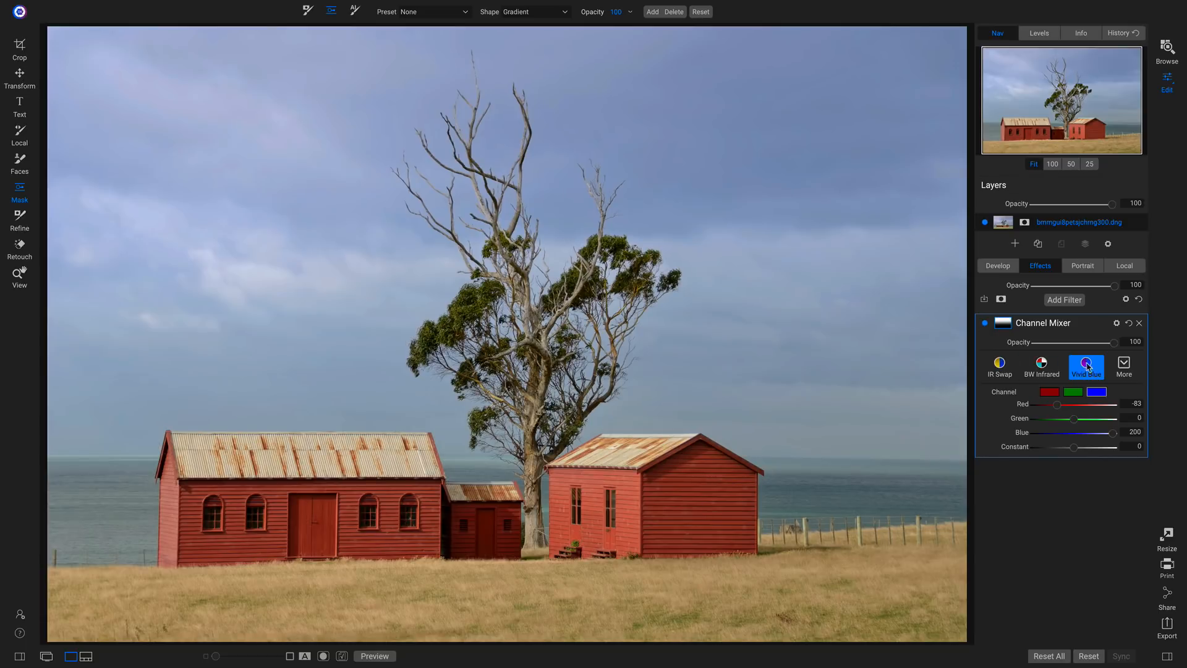
Step: Reset the Channel Mixer's mask so the Vivid Blue style covers the whole photo
click(1122, 371)
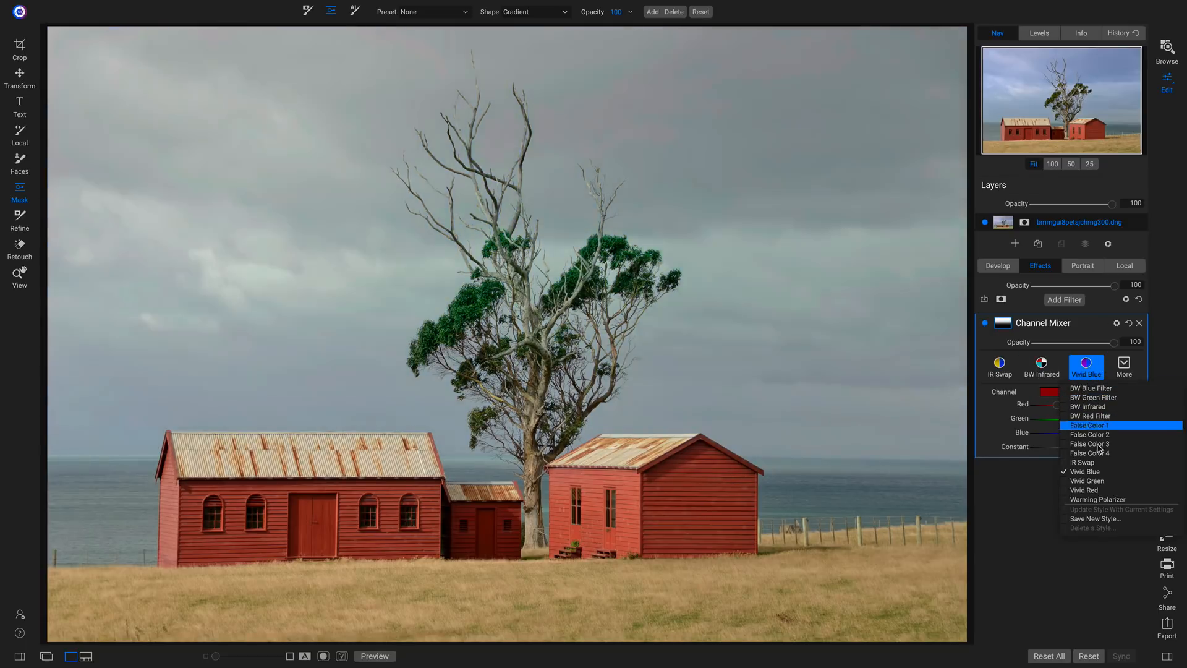
click(1000, 324)
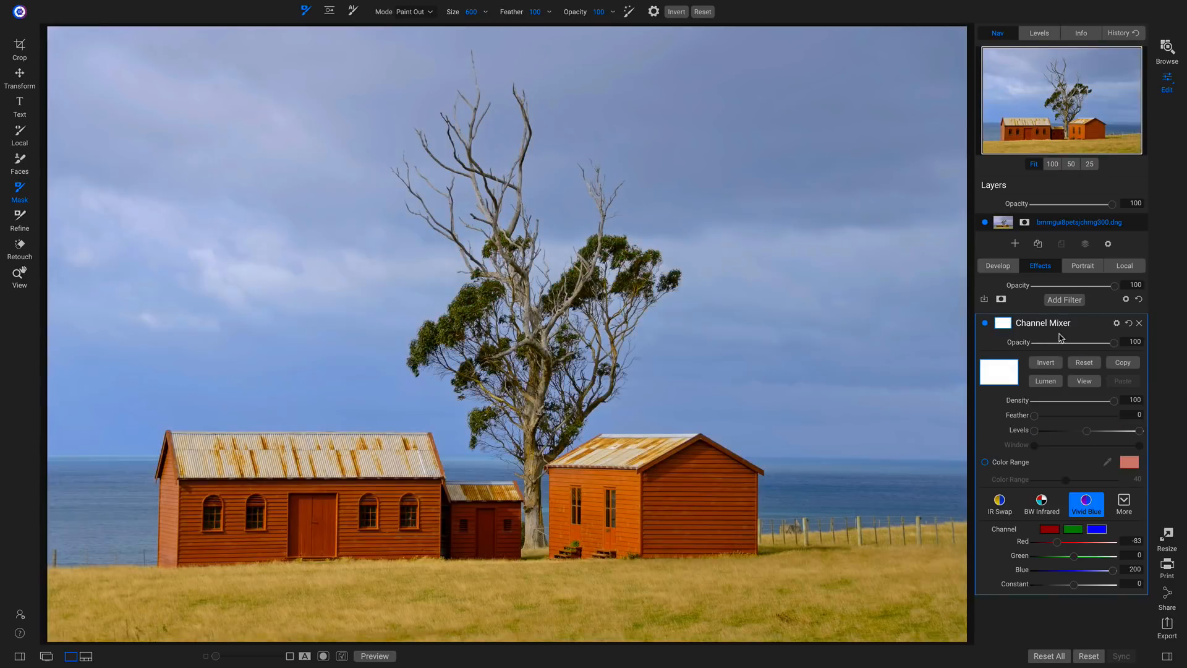
click(1003, 324)
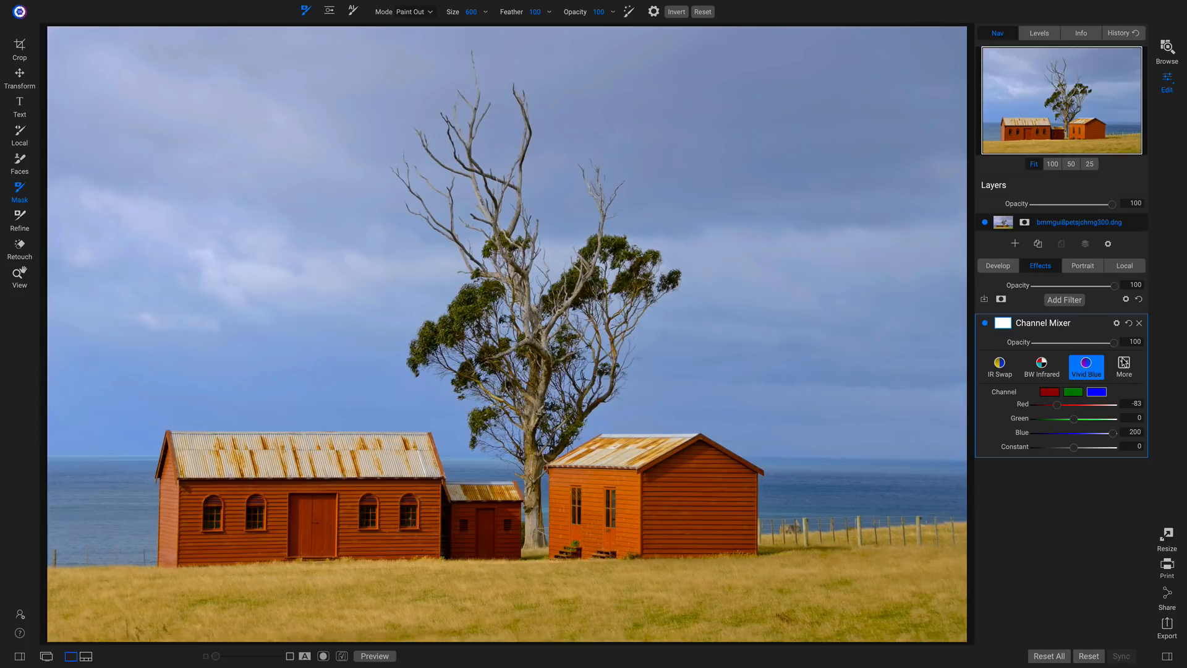
Step: Apply the Vivid Red style to the Channel Mixer and compare the photo with the filter off and on
click(1124, 363)
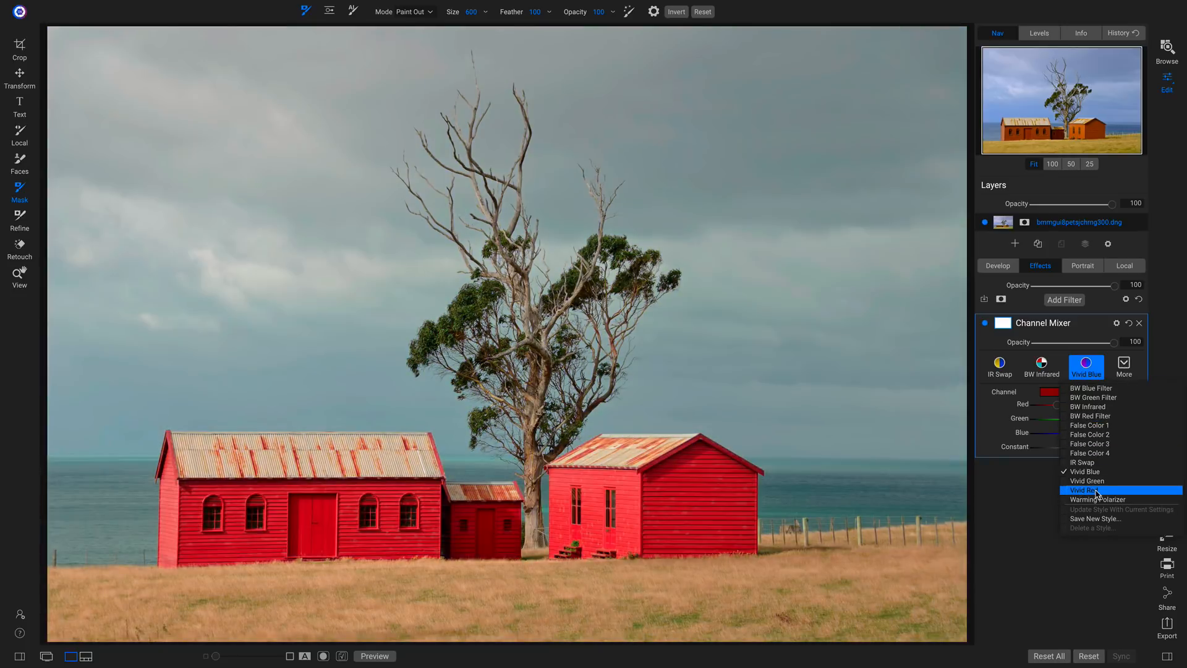
click(1082, 491)
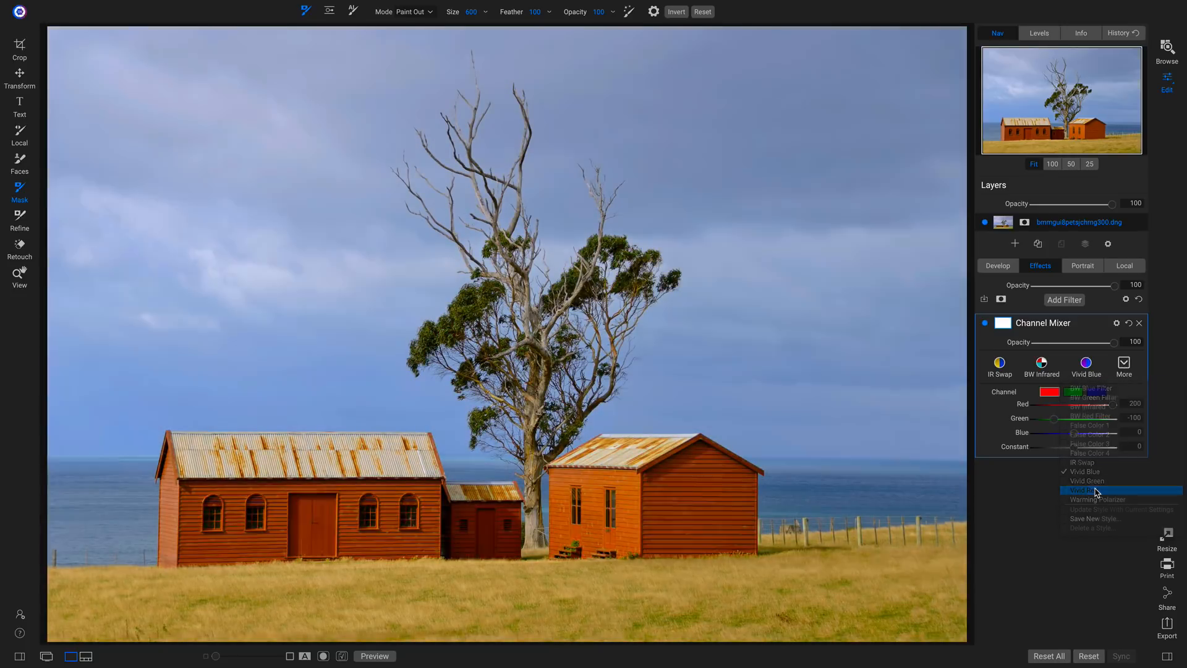
click(985, 323)
click(986, 323)
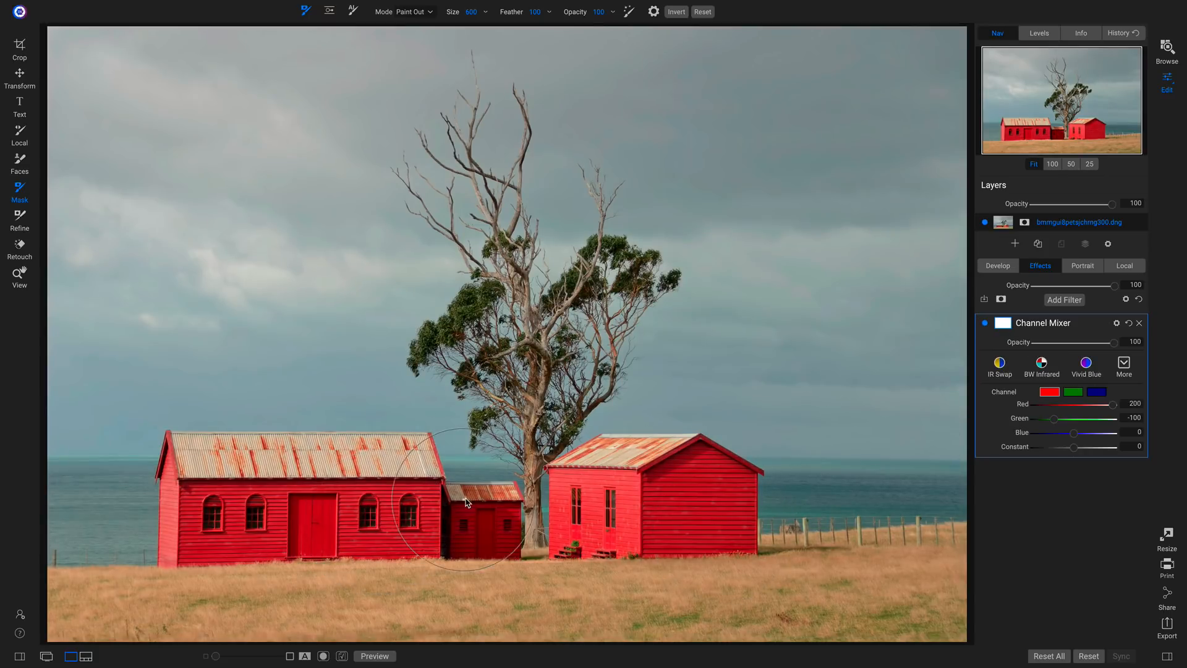
Step: Enlarge the masking brush to 1400 in Paint Out mode and remove the Vivid Red effect from the sky and grass
key(bracketright)
key(bracketright)
key(bracketright)
key(bracketright)
key(bracketright)
key(bracketright)
key(bracketright)
key(bracketright)
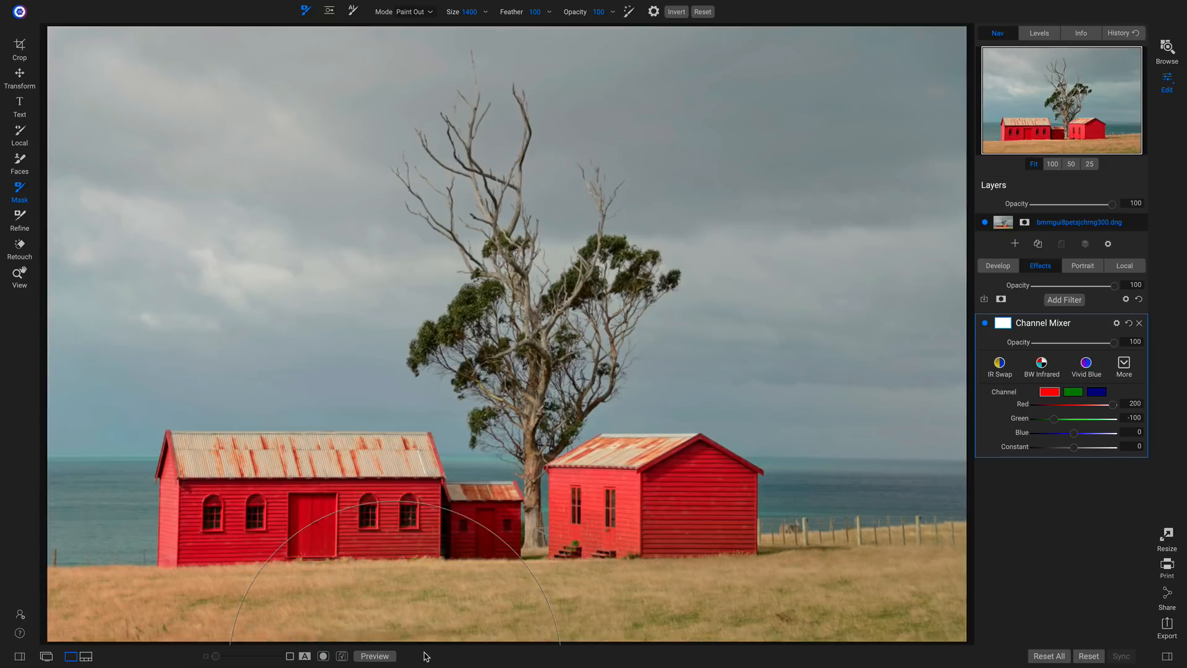
Step: Reduce the brush to 500, paint the effect out of the remaining grass and sea, and compare the filter off and on
key(bracketleft)
key(bracketleft)
key(bracketleft)
key(bracketleft)
key(bracketleft)
key(bracketleft)
key(bracketleft)
key(bracketleft)
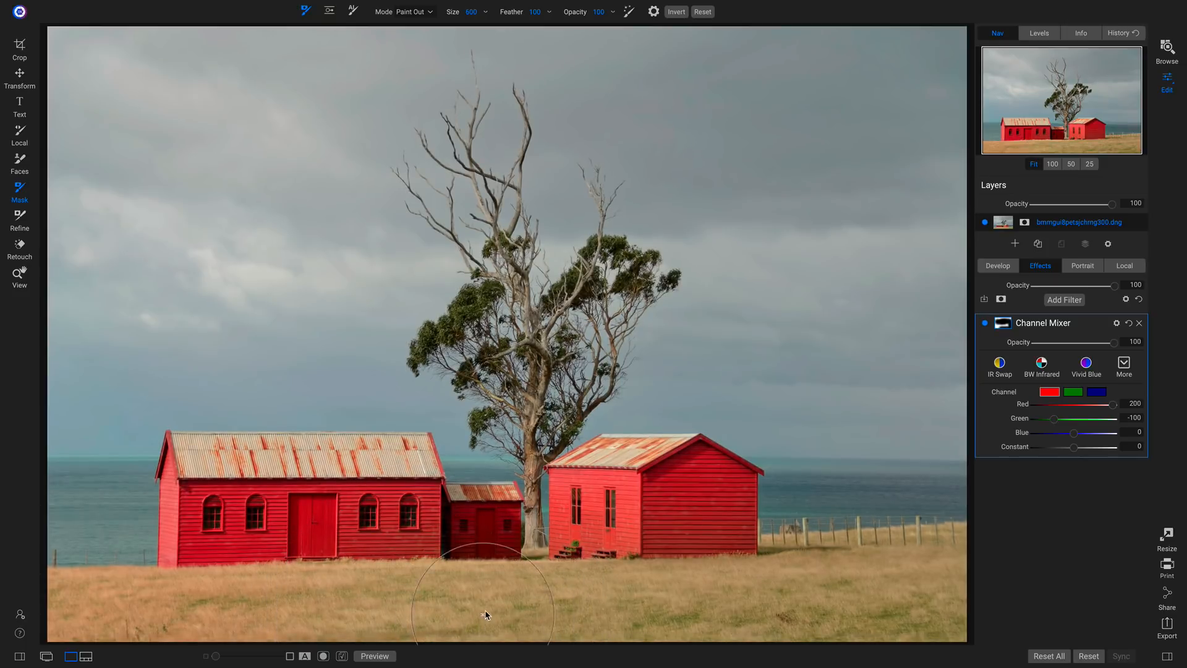
key(bracketleft)
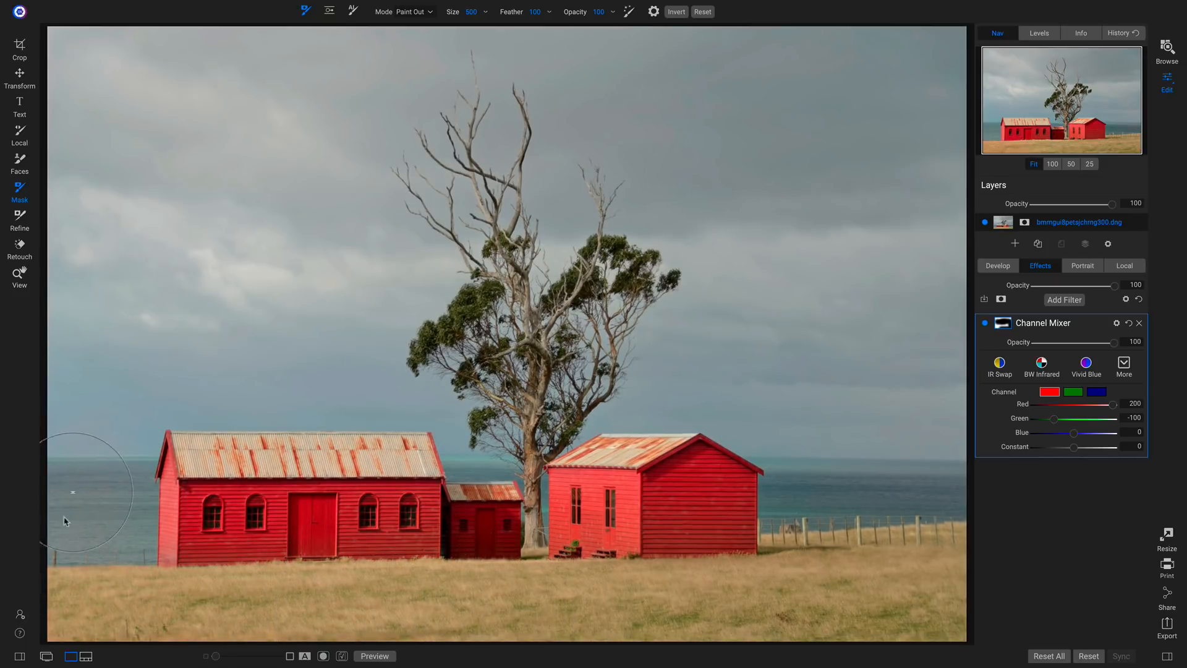
click(985, 324)
click(985, 324)
click(985, 324)
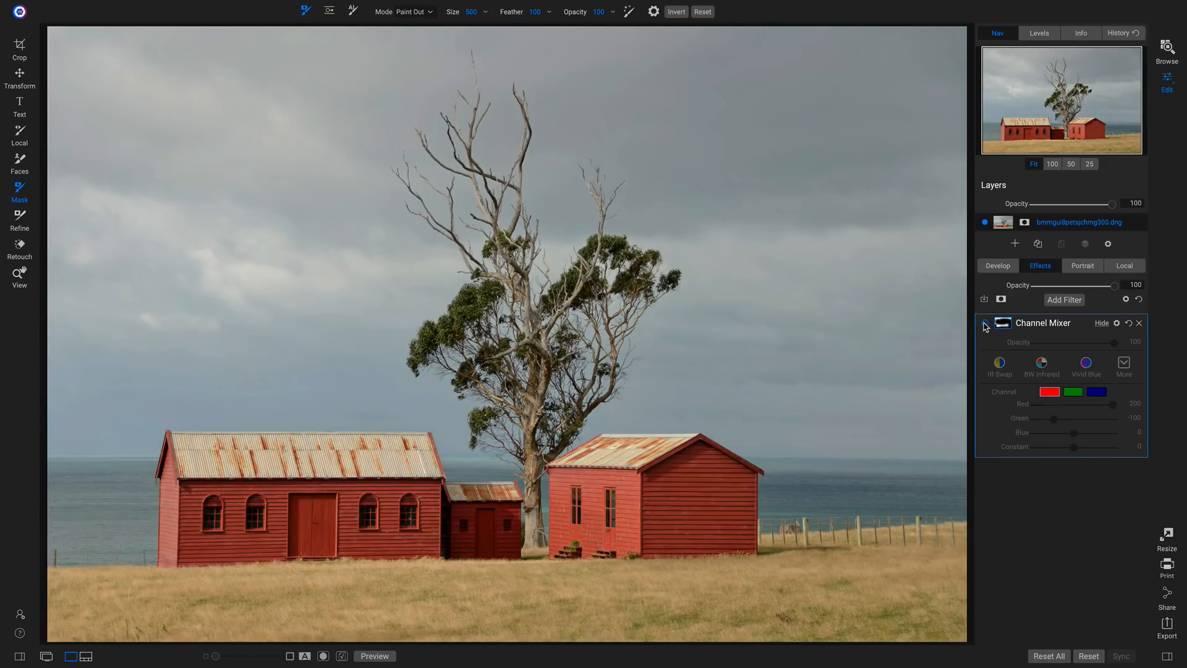
click(985, 324)
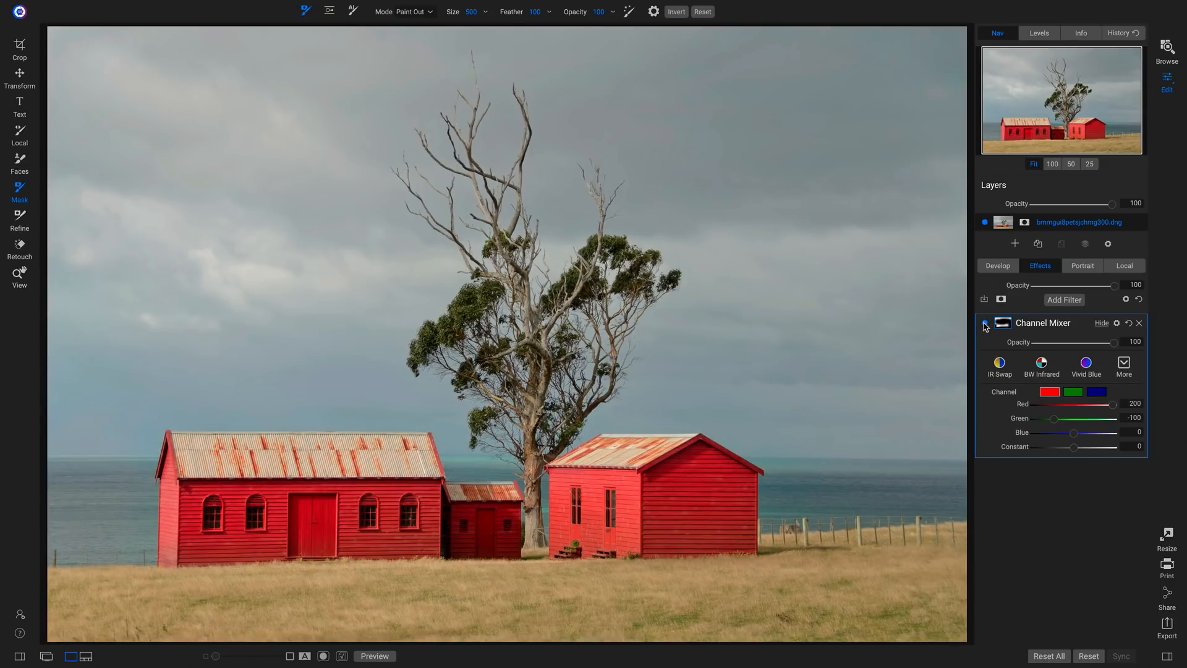
Step: Delete the Channel Mixer filter and add a Color Balance filter in its place
click(1140, 323)
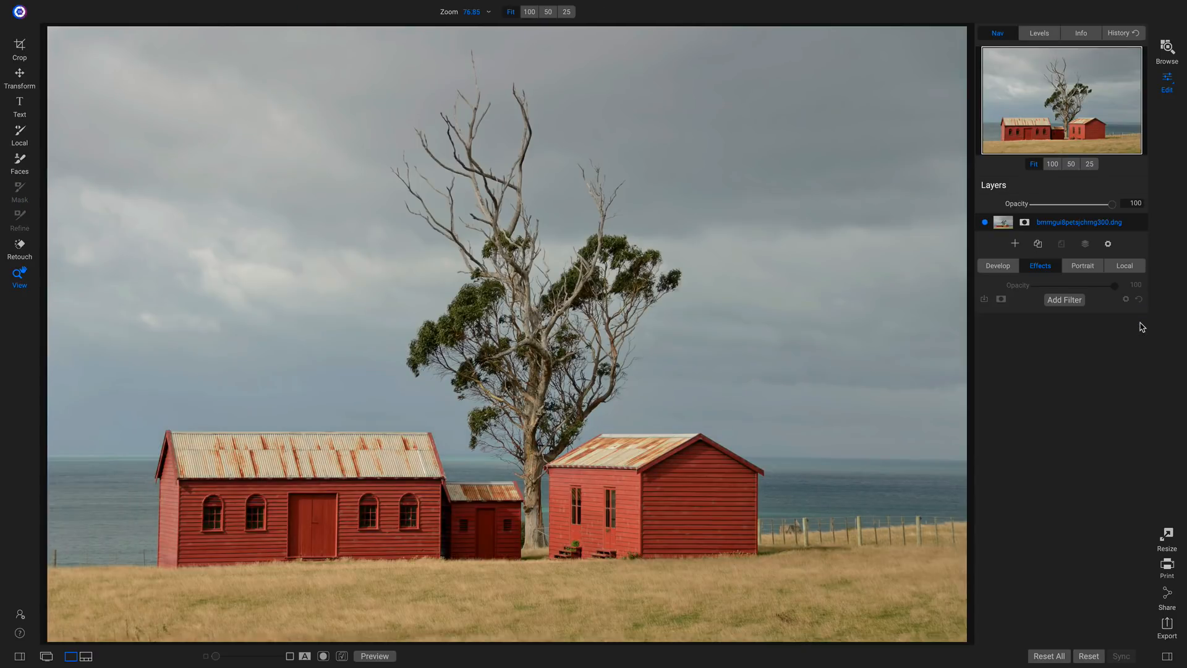
click(1074, 305)
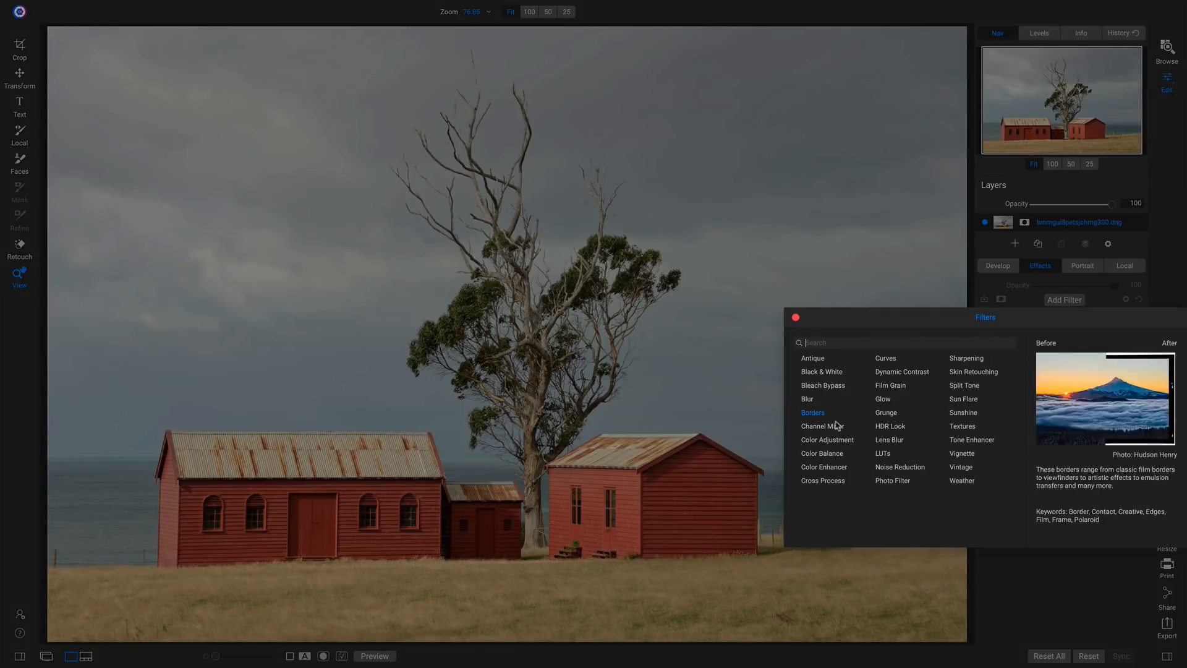
click(822, 455)
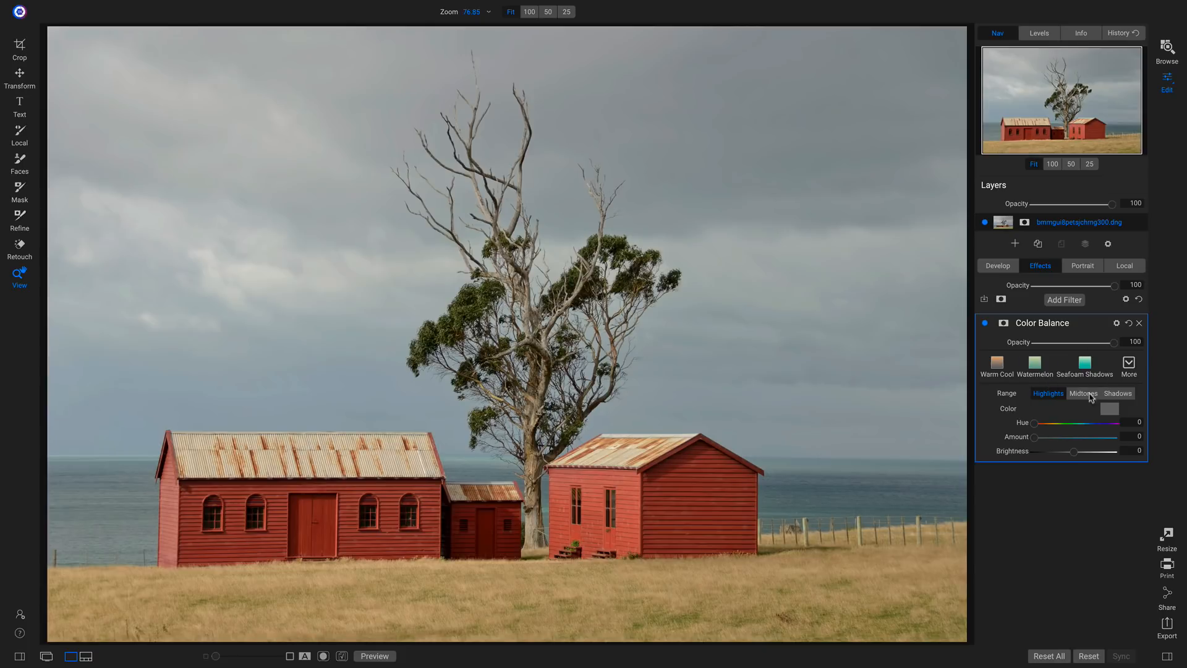
Step: Set the Color Balance shadows to Amount 51 and Brightness -100 with Hue 0, comparing the photo with the filter off and on
click(1117, 396)
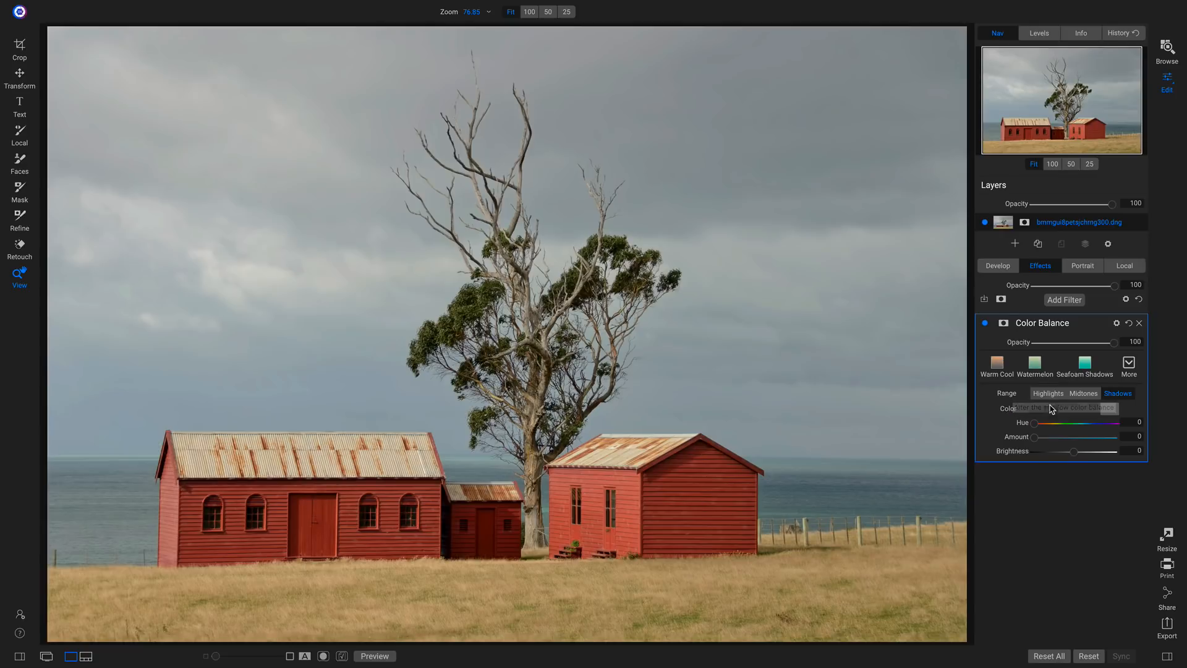
drag(1035, 442, 1083, 443)
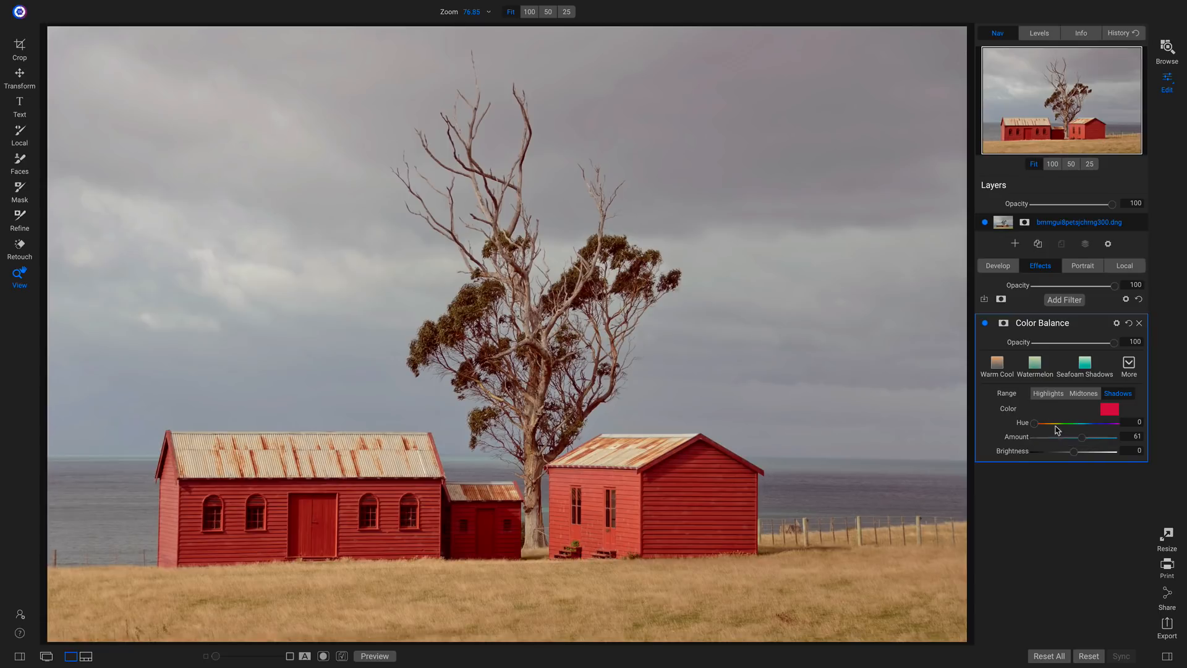
click(985, 323)
click(985, 323)
click(985, 323)
click(985, 324)
drag(1076, 439, 991, 460)
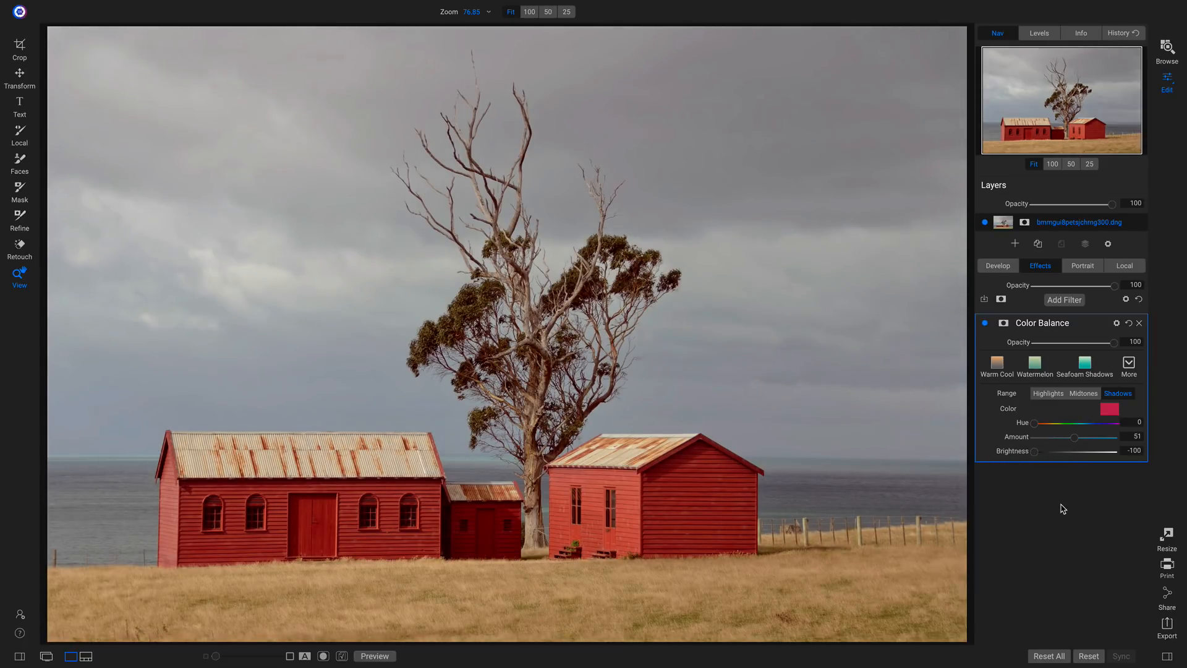
Step: Compare the photo with the Color Balance shadow toning switched off and on
drag(1035, 451, 982, 456)
click(986, 323)
click(985, 323)
click(986, 323)
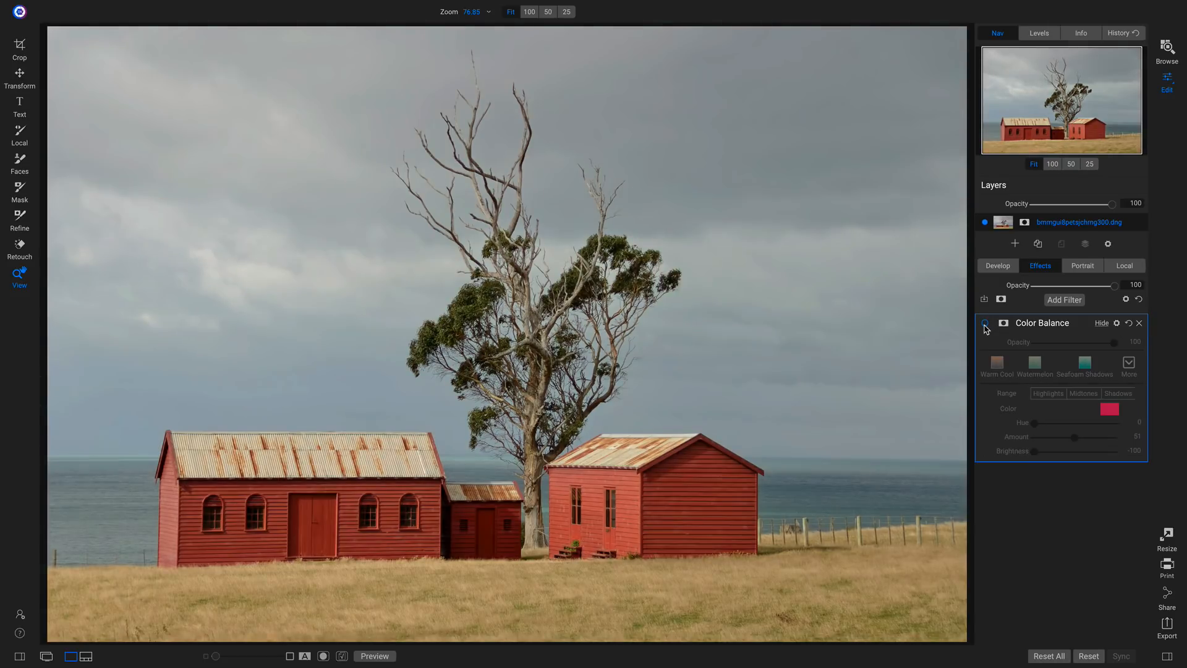
click(986, 323)
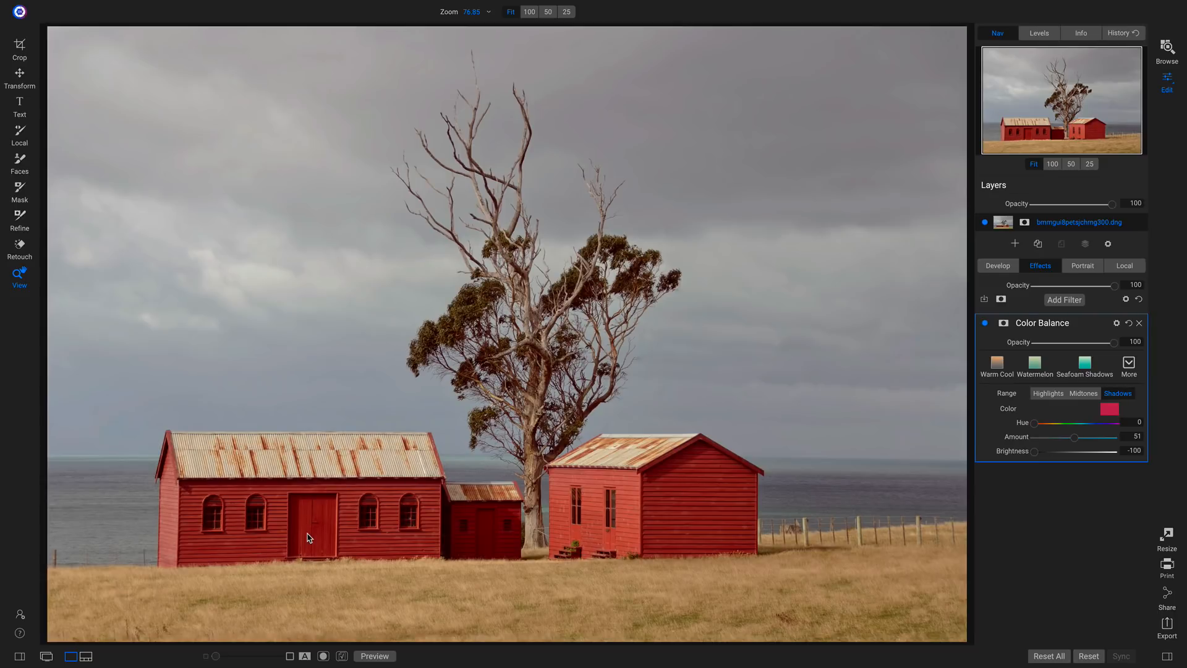
Step: Tone the Color Balance midtones blue with Hue 223, Amount 56 and Brightness 51
click(1084, 394)
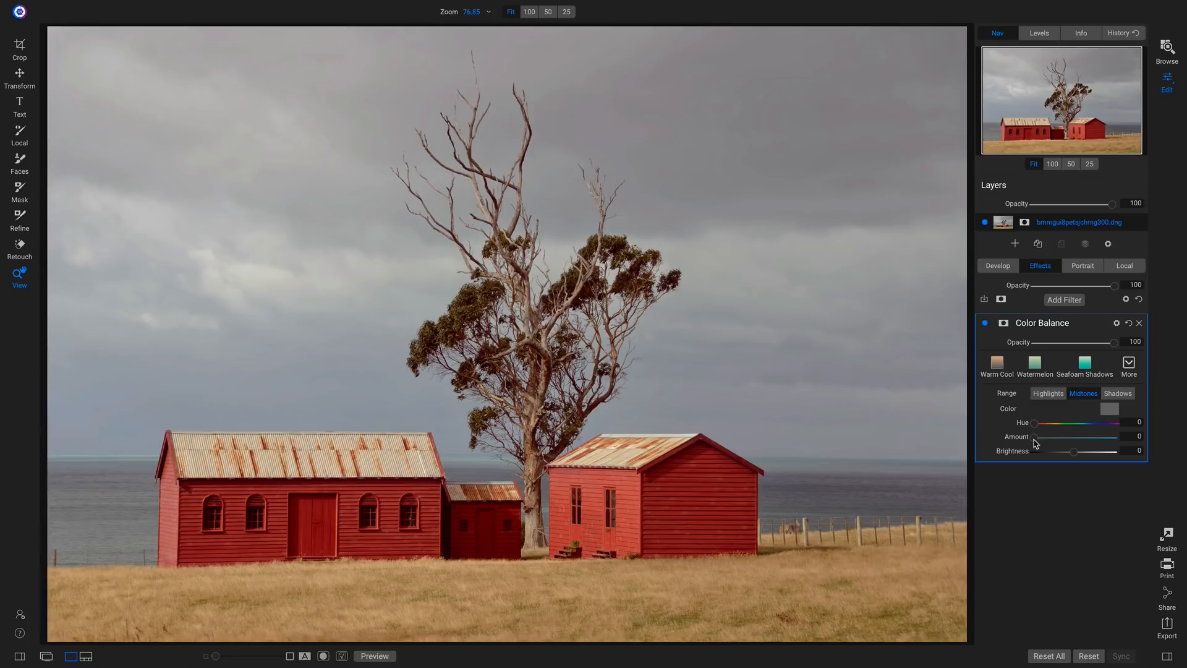
drag(1035, 439, 1081, 439)
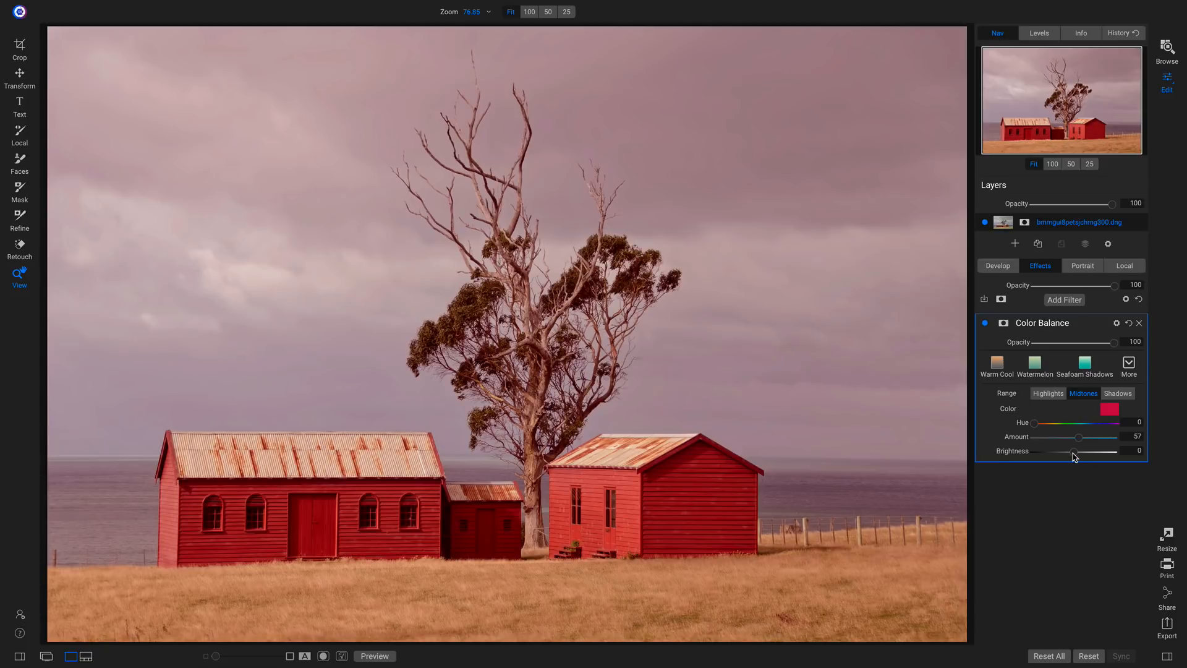
mouse_move(1074, 453)
mouse_down()
mouse_move(1045, 452)
mouse_move(1092, 452)
mouse_move(1030, 456)
mouse_move(1063, 454)
mouse_up()
drag(1063, 452, 1085, 427)
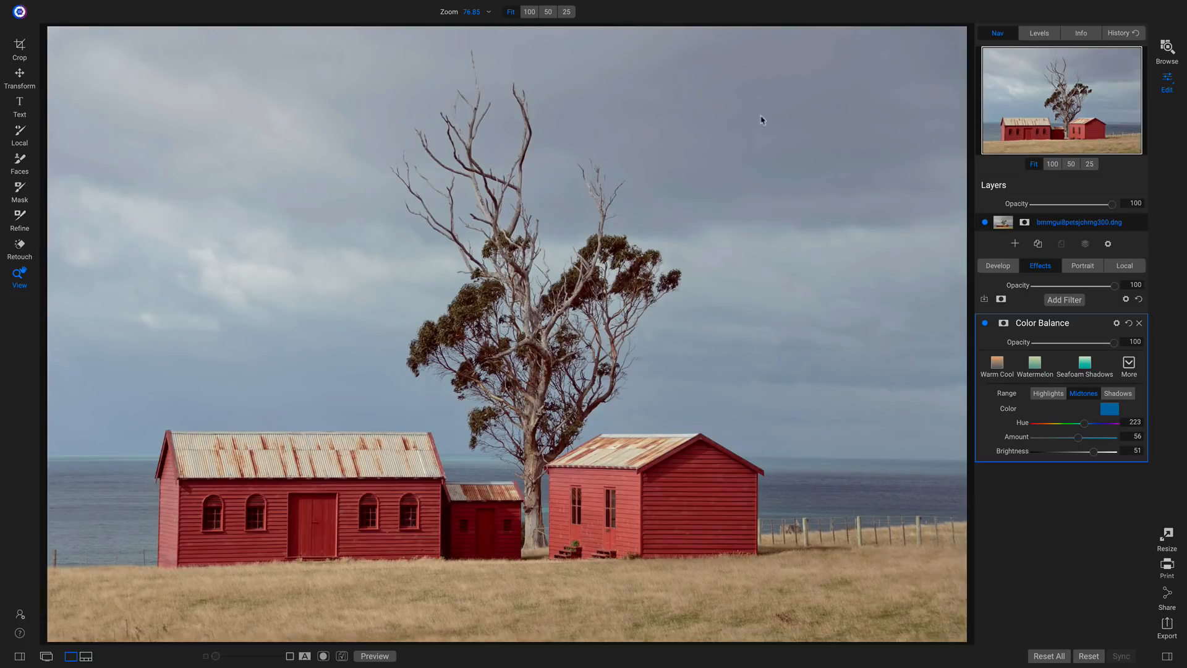
Step: Set the midtones Hue to 214 and compare the photo with the Color Balance filter off and on
click(985, 323)
click(986, 323)
drag(1085, 425, 1083, 425)
click(985, 324)
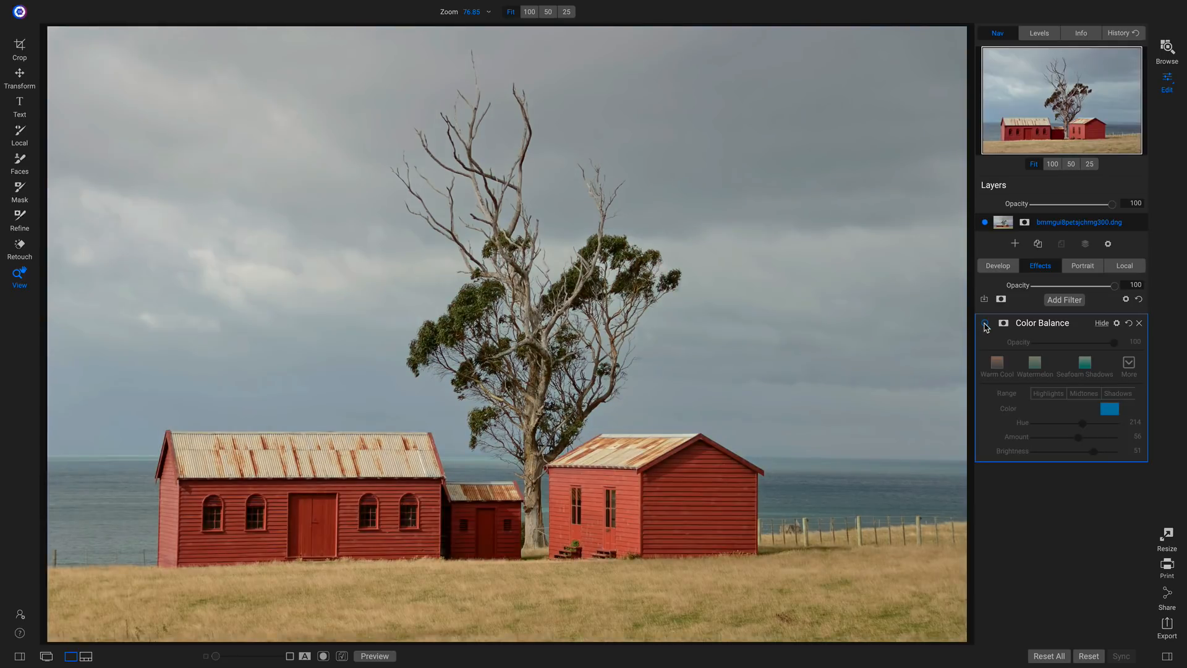
click(985, 323)
click(985, 323)
click(985, 324)
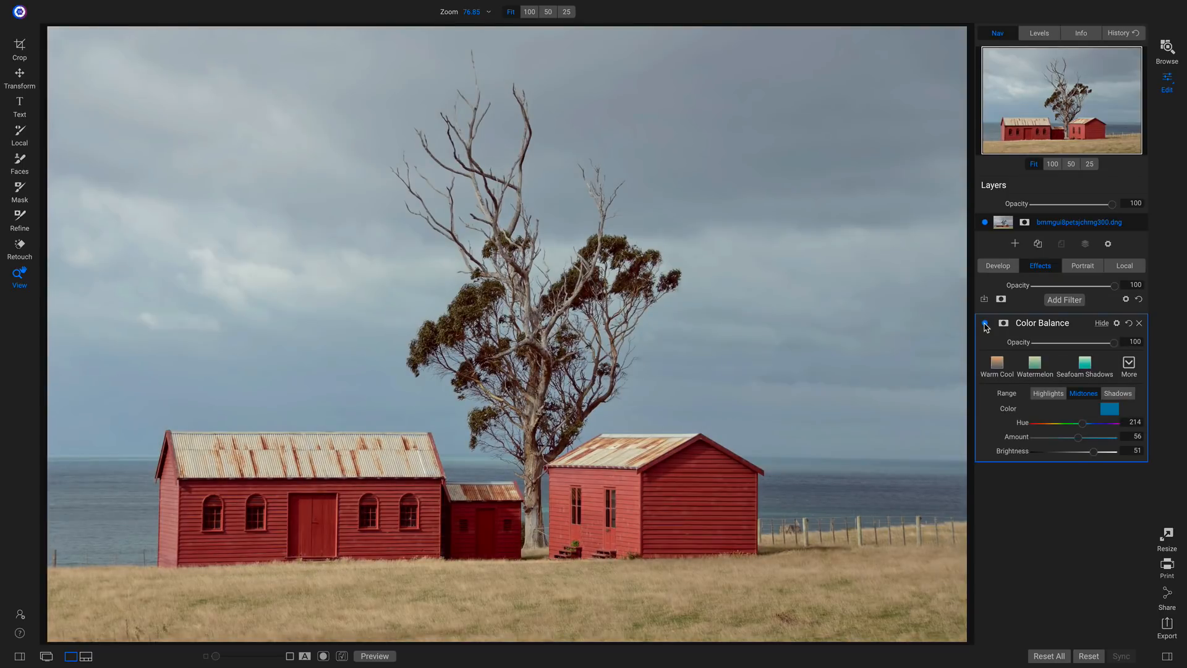
Step: Warm the Color Balance highlights with Hue 38, Amount 51 and Brightness 100
click(1046, 396)
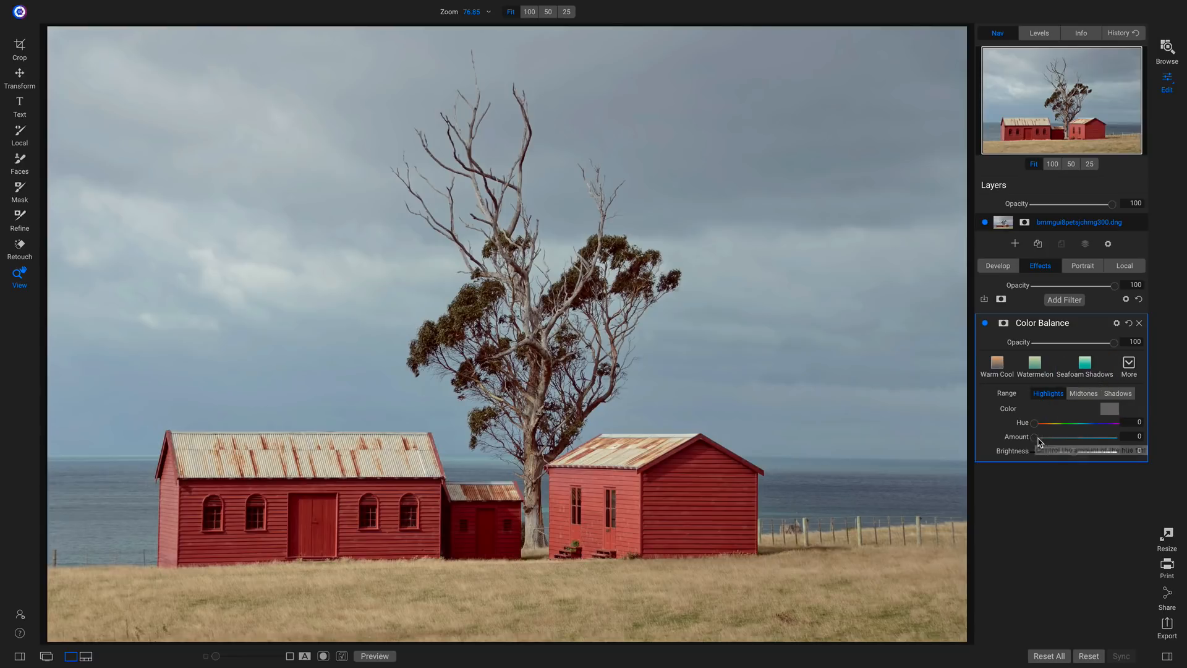
drag(1034, 437, 1075, 443)
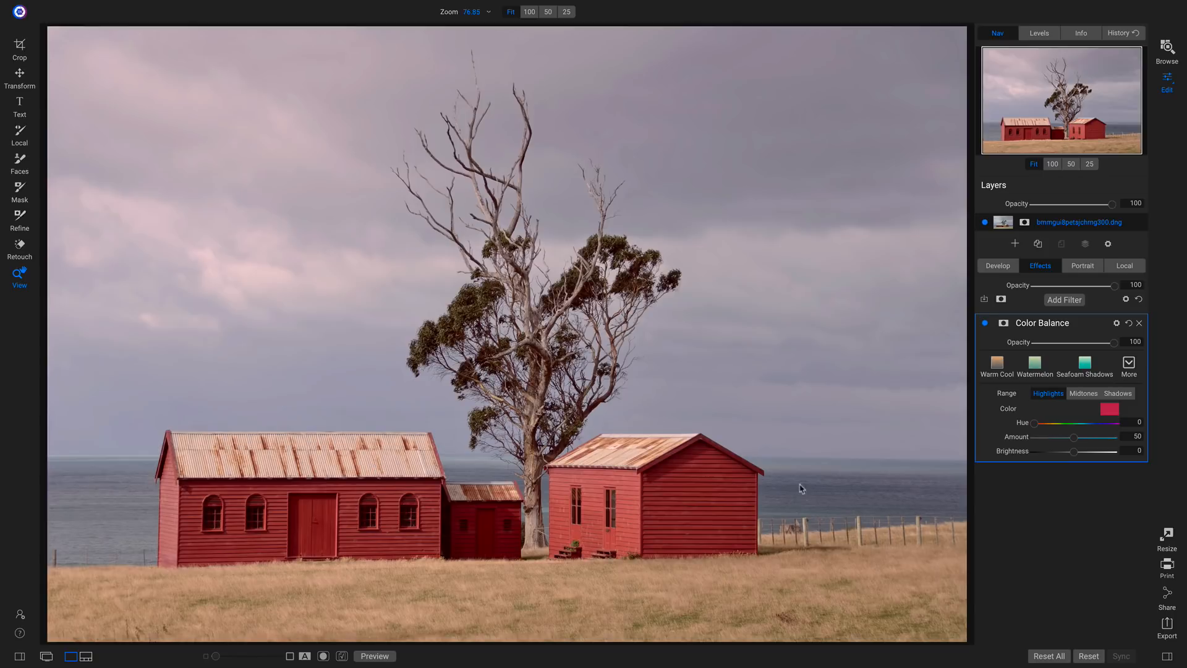
drag(1034, 423, 1116, 453)
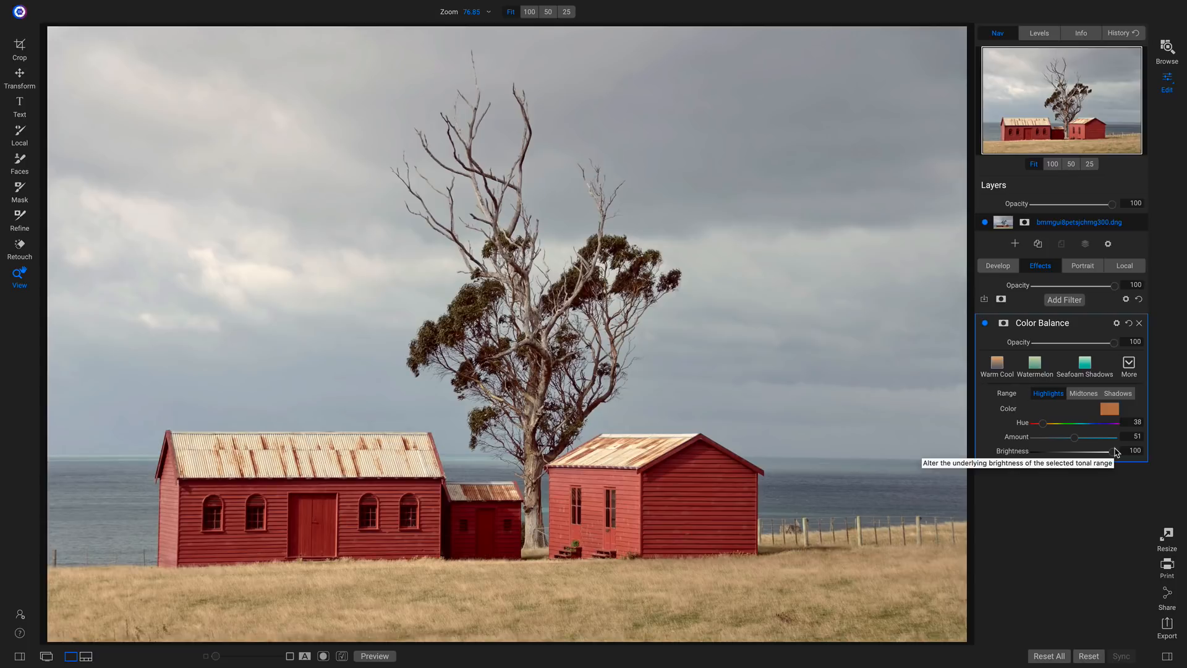
Step: Compare the original photo repeatedly with the combined shadow, midtone and highlight toning of the Color Balance filter
click(985, 323)
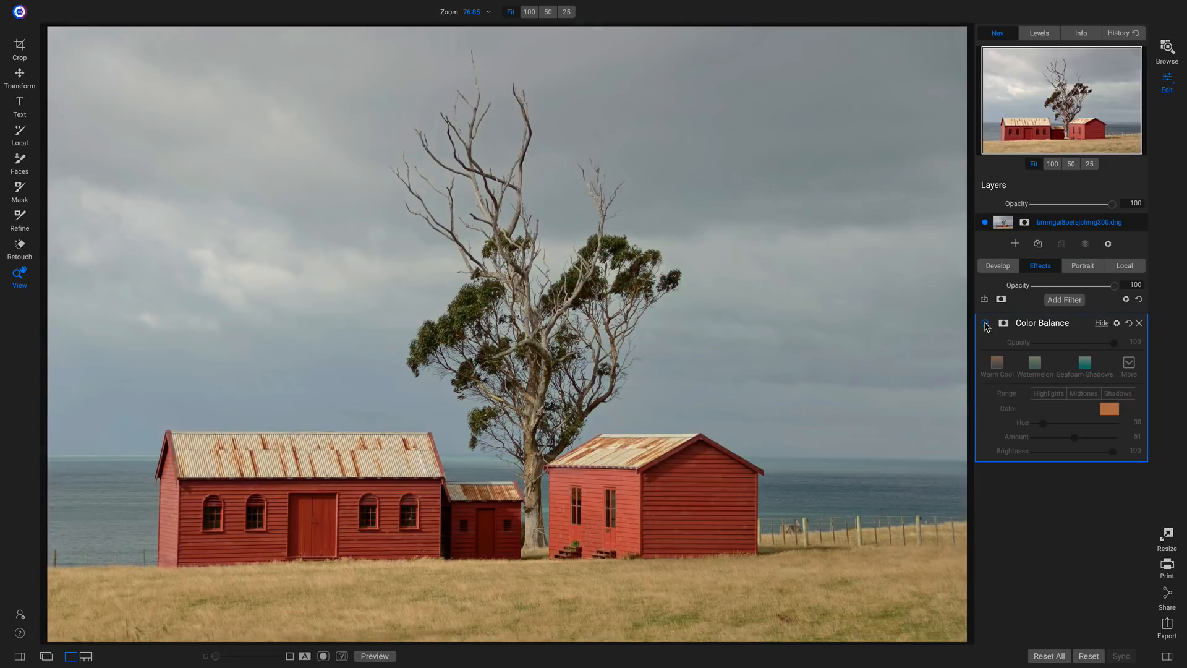
click(986, 323)
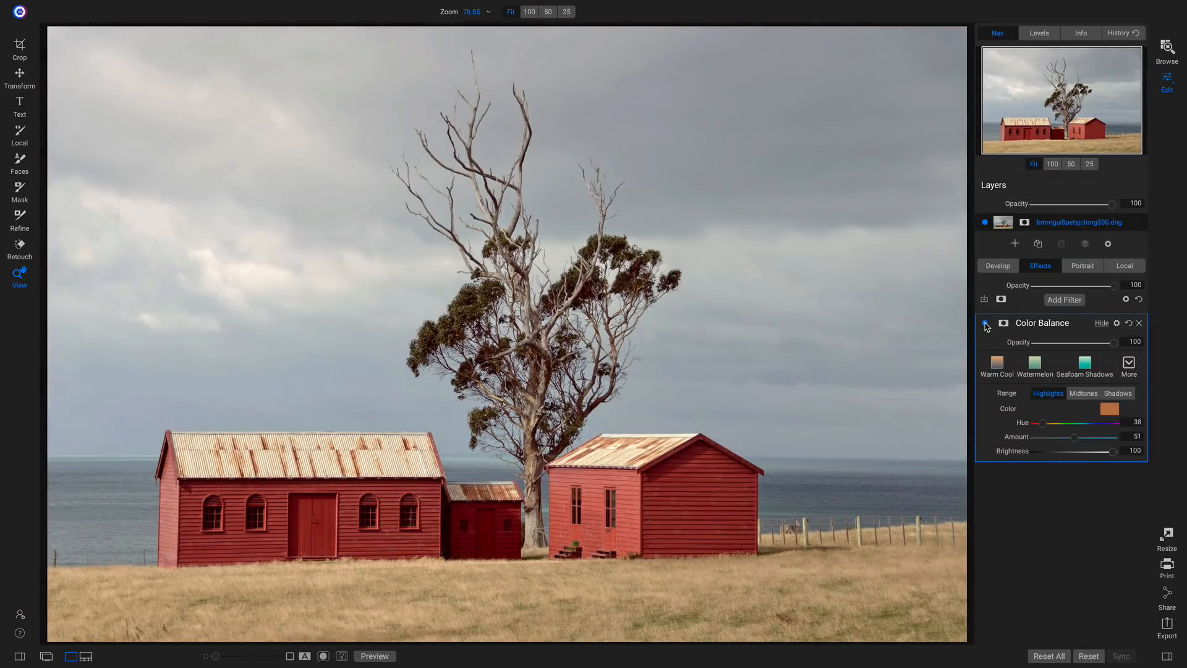
click(986, 324)
click(985, 323)
click(985, 322)
click(985, 325)
click(985, 325)
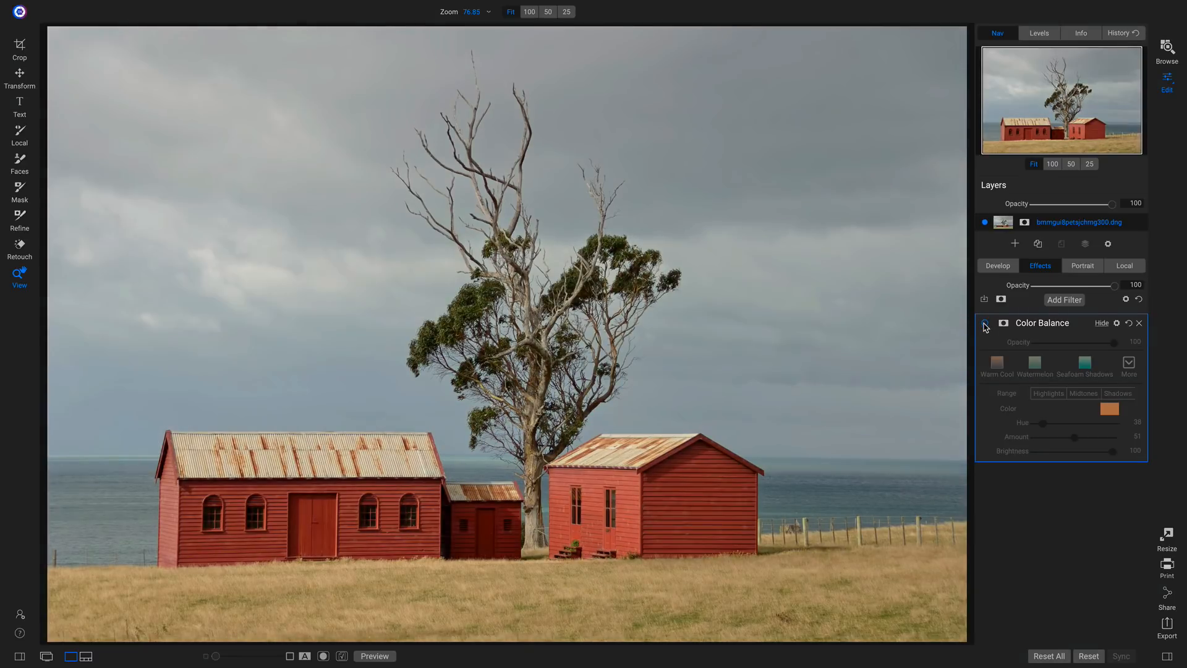
click(985, 324)
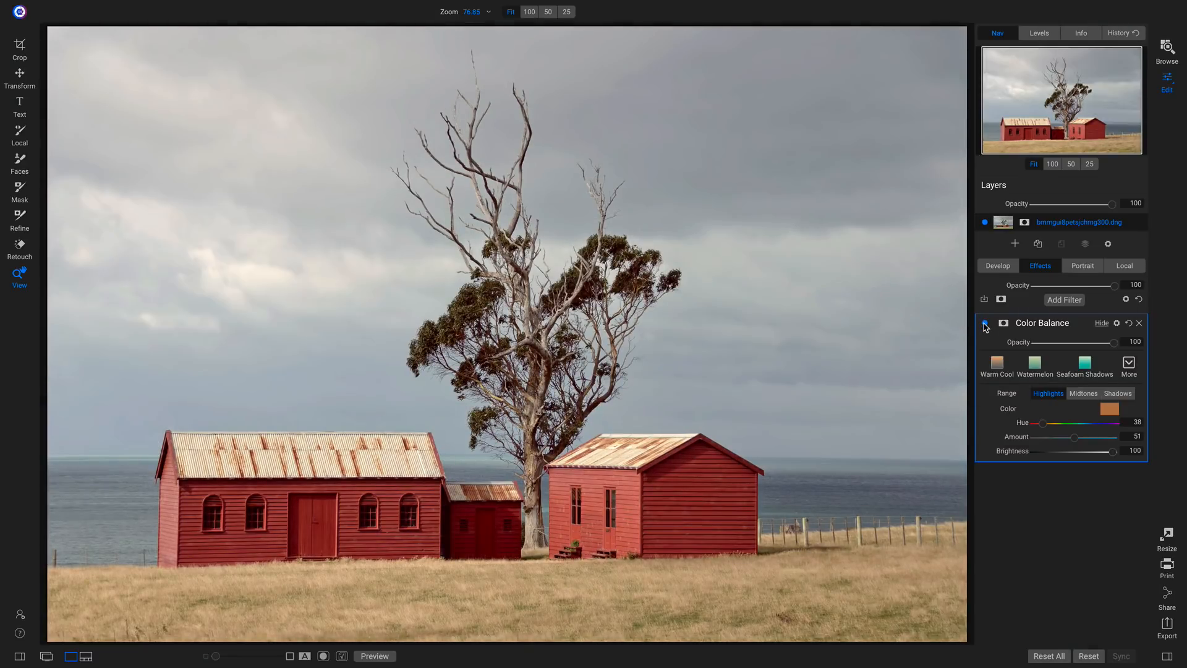
click(985, 324)
click(985, 323)
Step: Delete the Color Balance filter and add a Weather filter in its place
click(1140, 323)
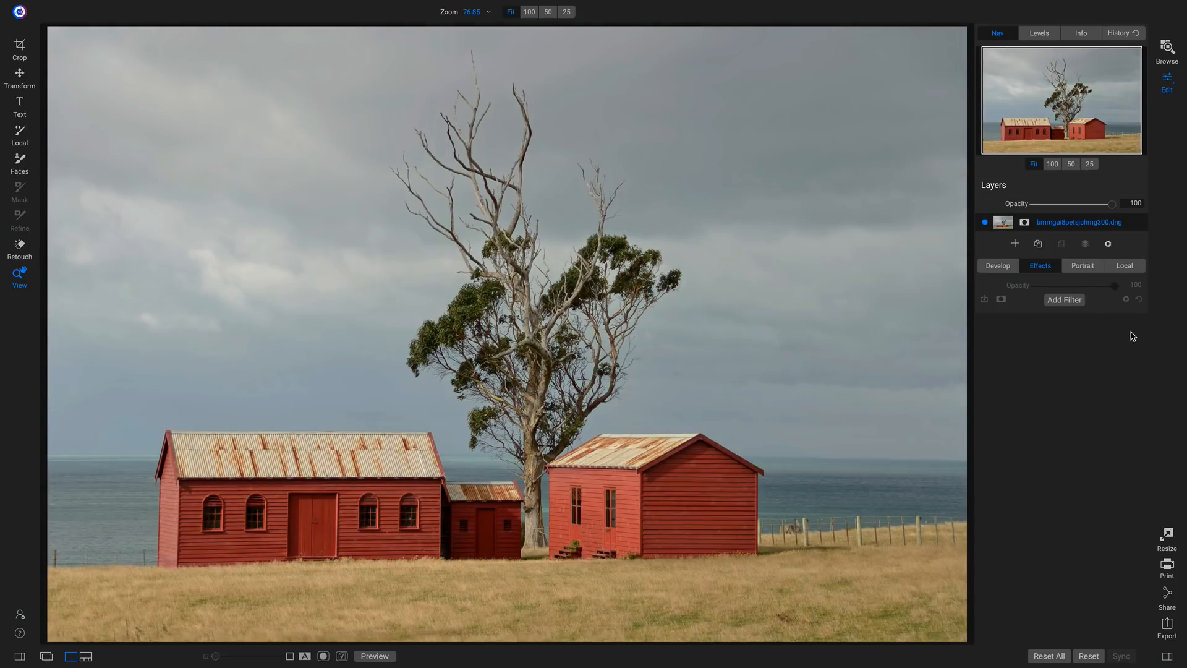
click(1063, 300)
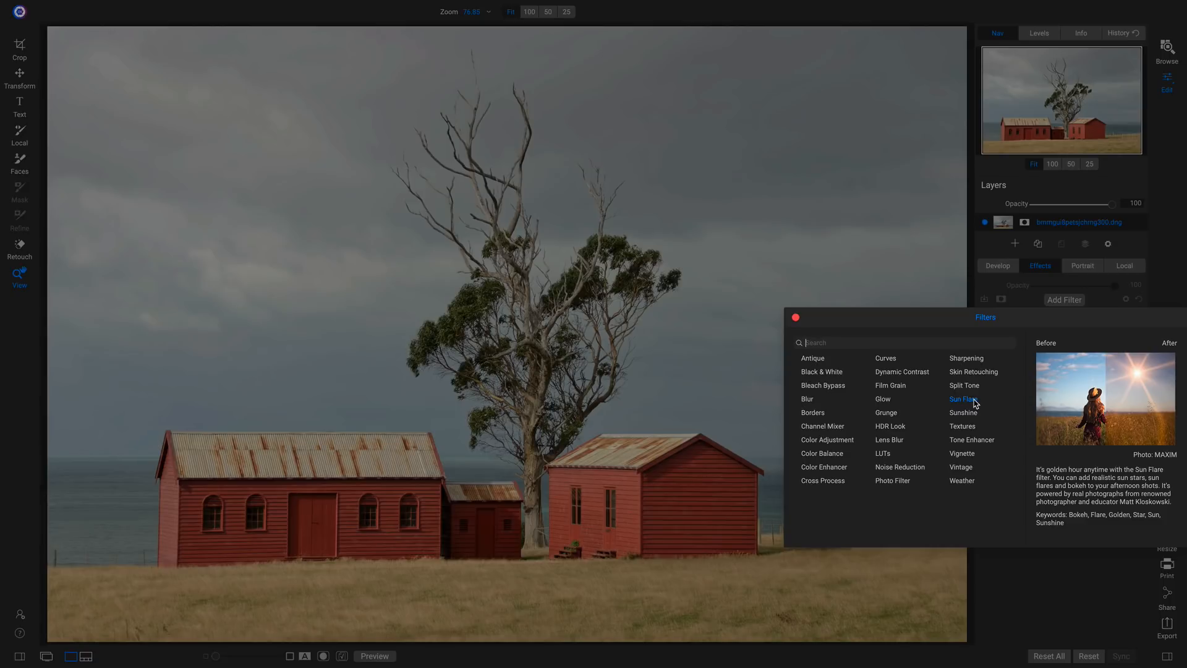
click(962, 481)
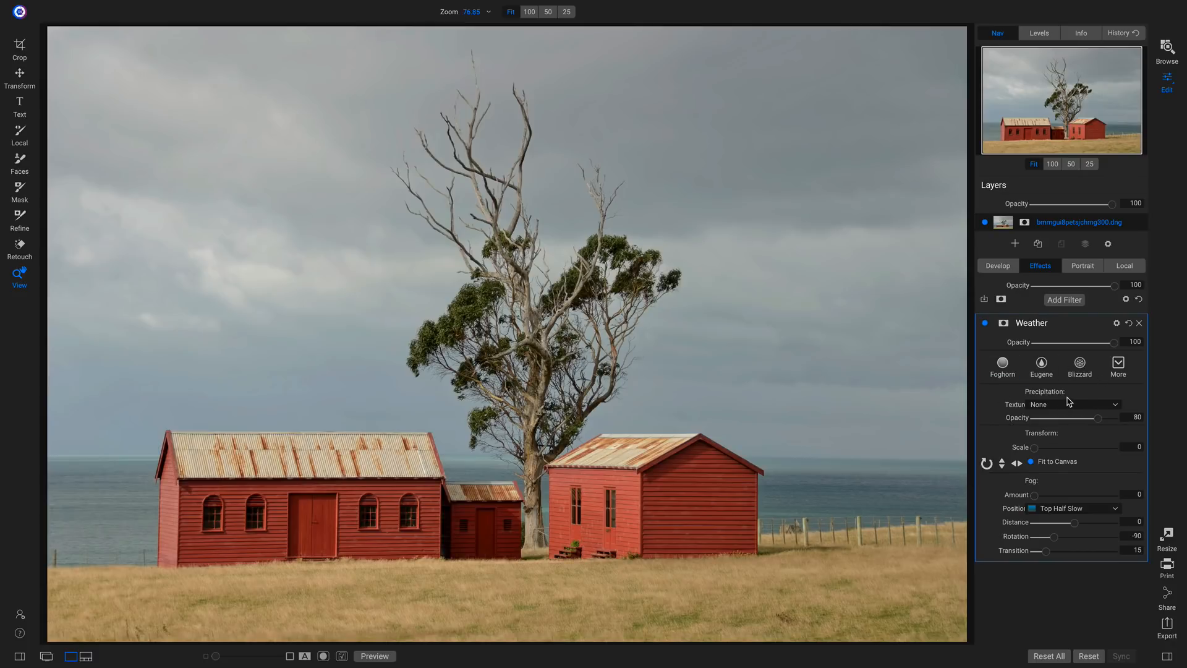
Step: Set the Weather filter's precipitation texture to Accumulation and compare the photo with the snow off and on
click(1120, 365)
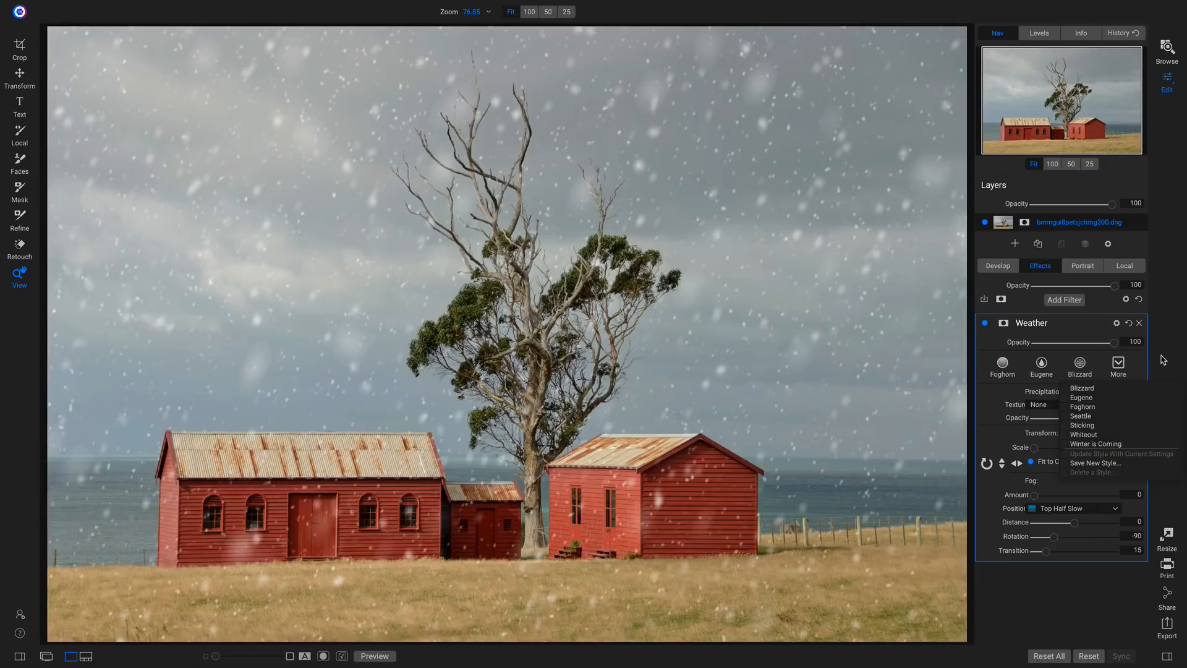
click(1164, 359)
click(1073, 405)
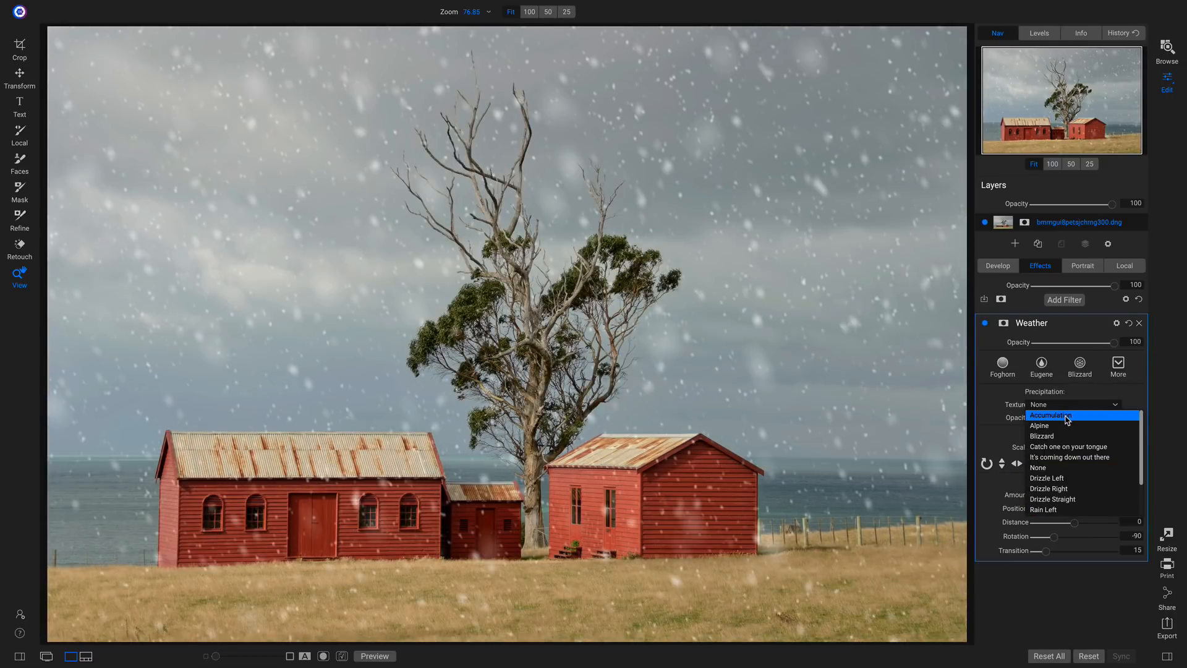
click(1067, 416)
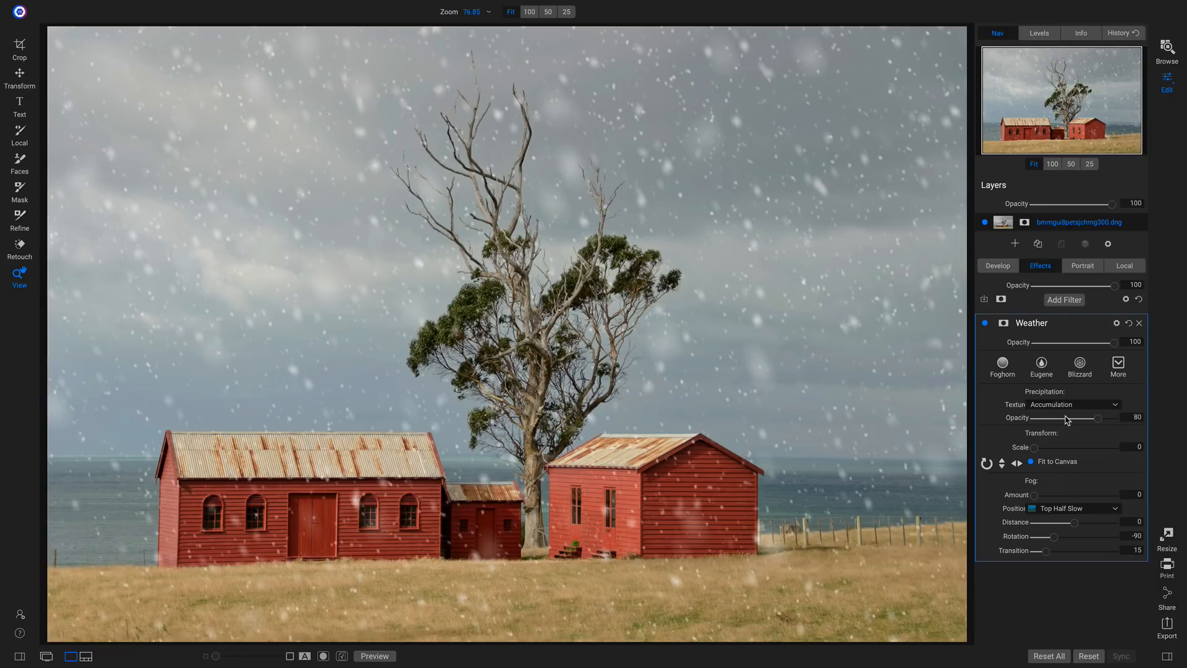
click(984, 325)
click(985, 324)
Step: Add a Channel Mixer filter with the BW Blue Filter style and compare the photo with it off and on
click(1065, 300)
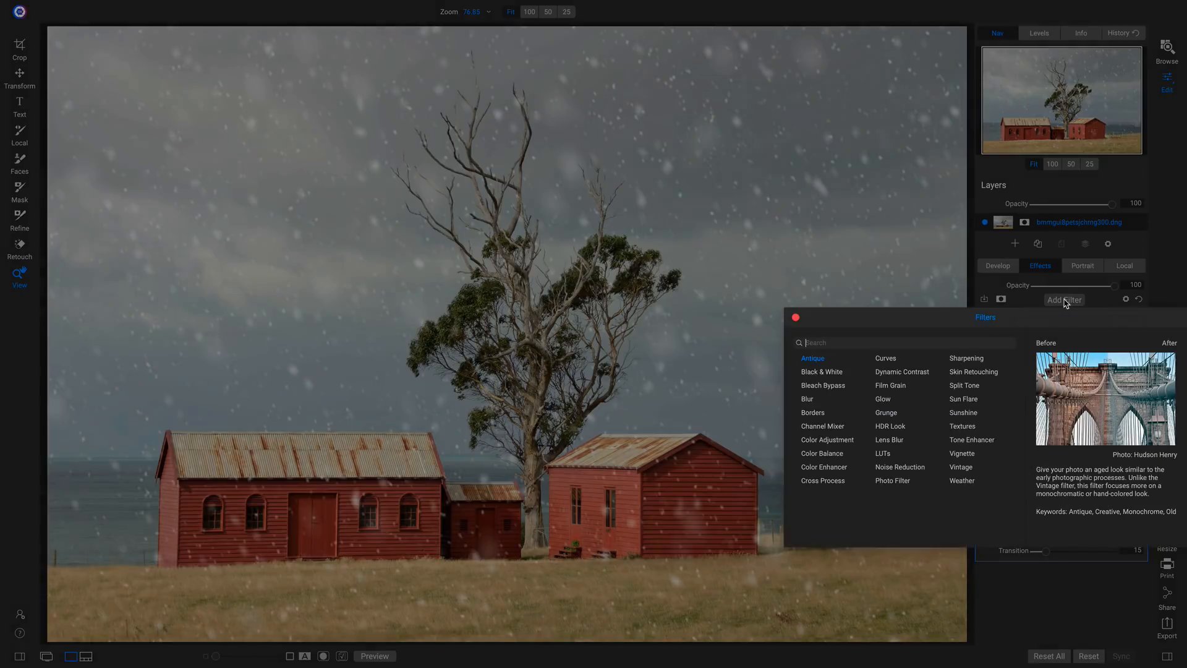
click(823, 426)
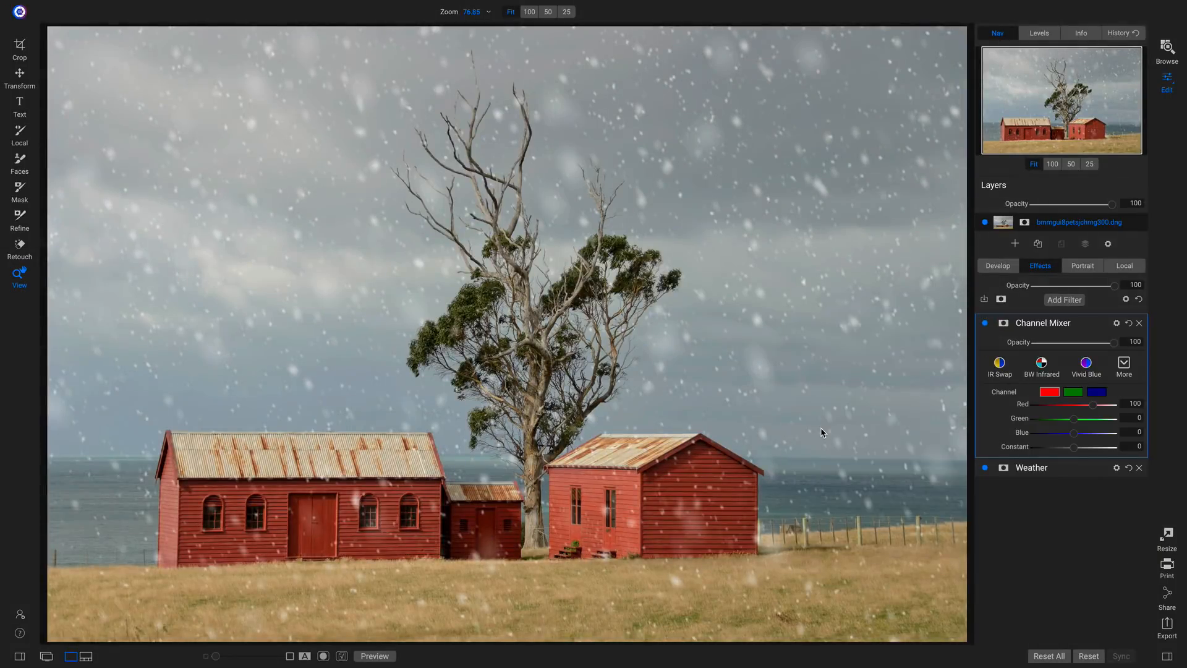
click(1126, 369)
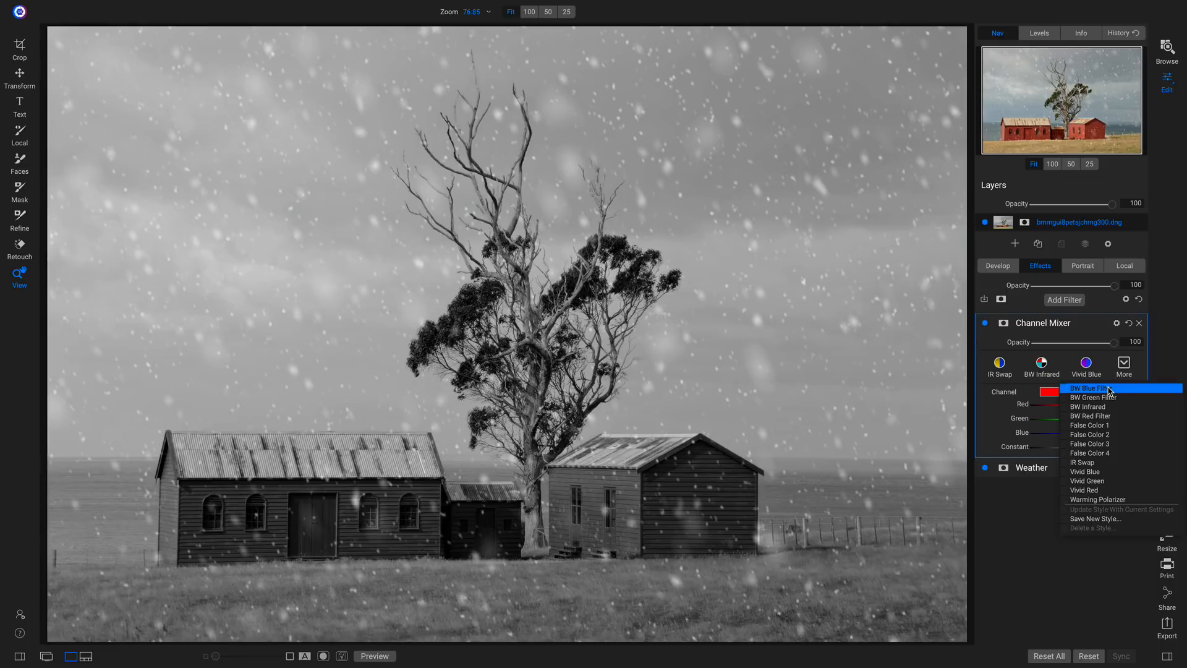
click(1107, 388)
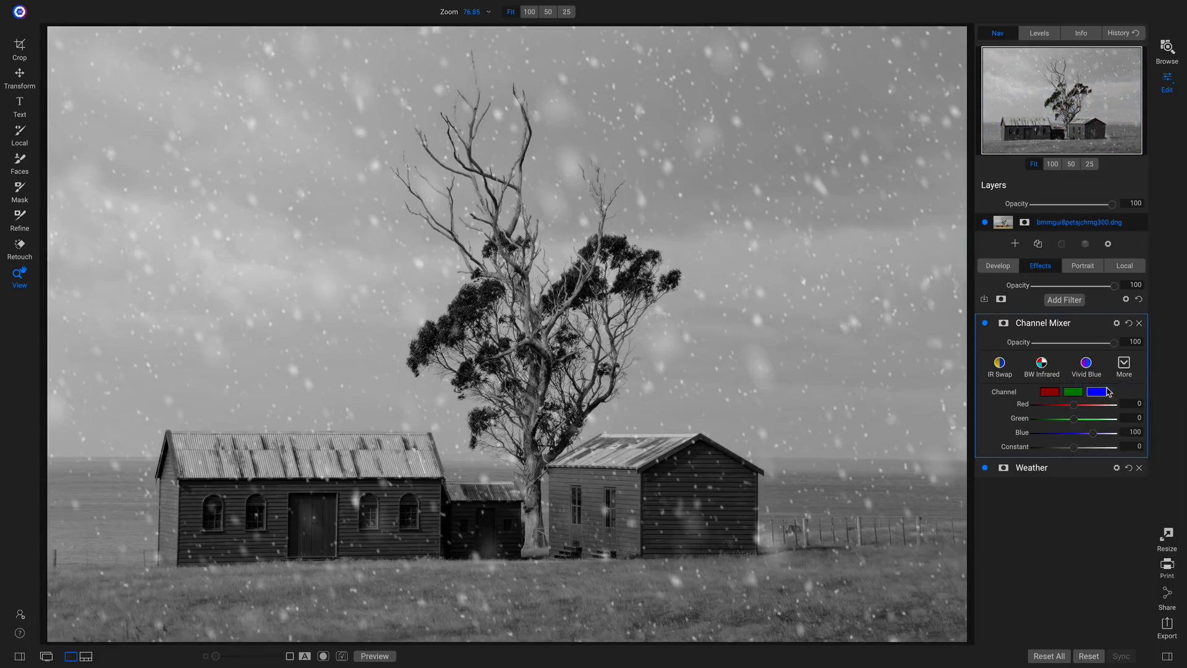
click(985, 324)
click(986, 324)
click(986, 324)
click(986, 324)
Step: Set the Weather filter's precipitation opacity to 100 and its overall opacity to 45, comparing the photo with the snow off and on
click(1103, 469)
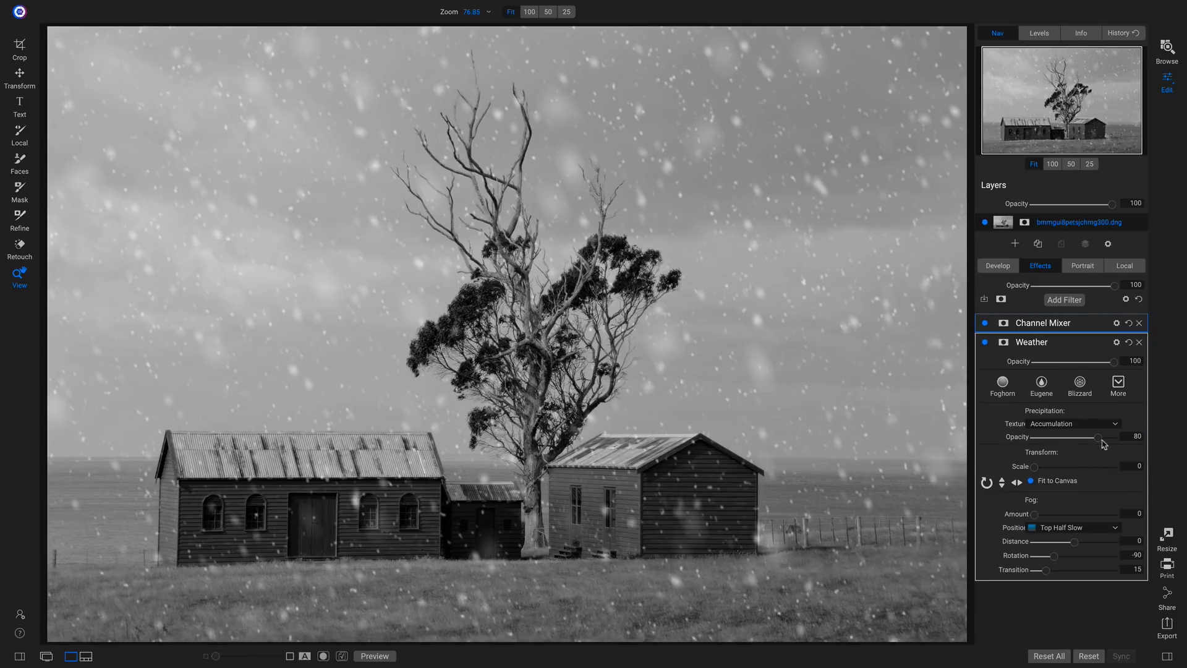
drag(1099, 446, 1116, 440)
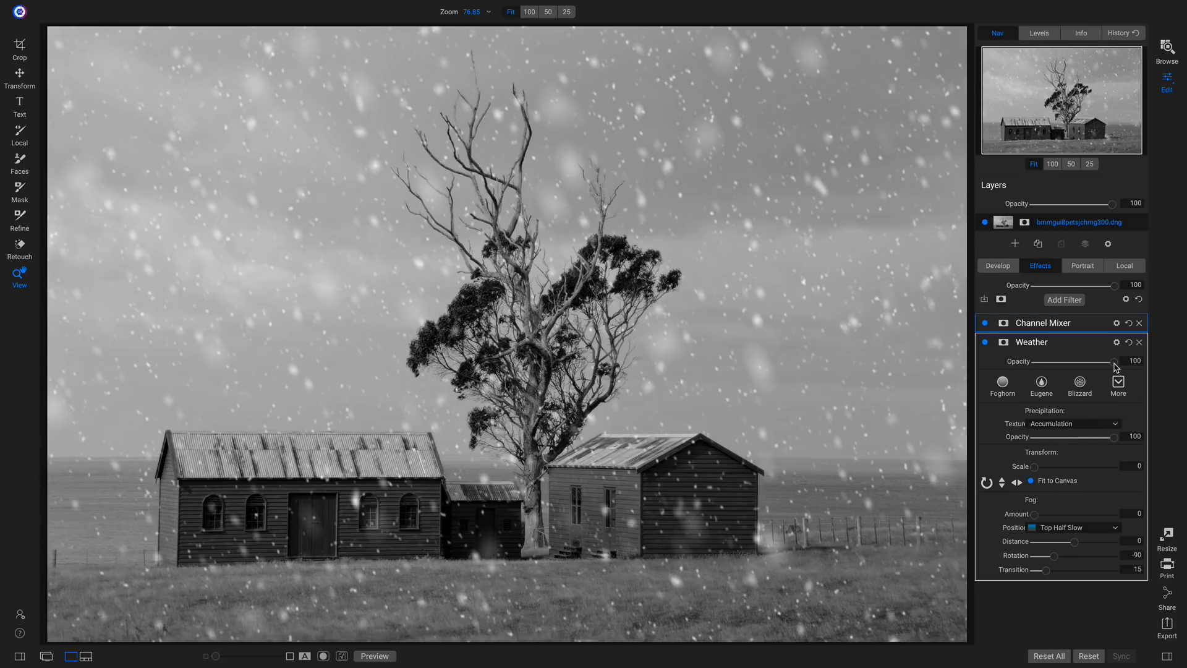
drag(1114, 361, 1070, 363)
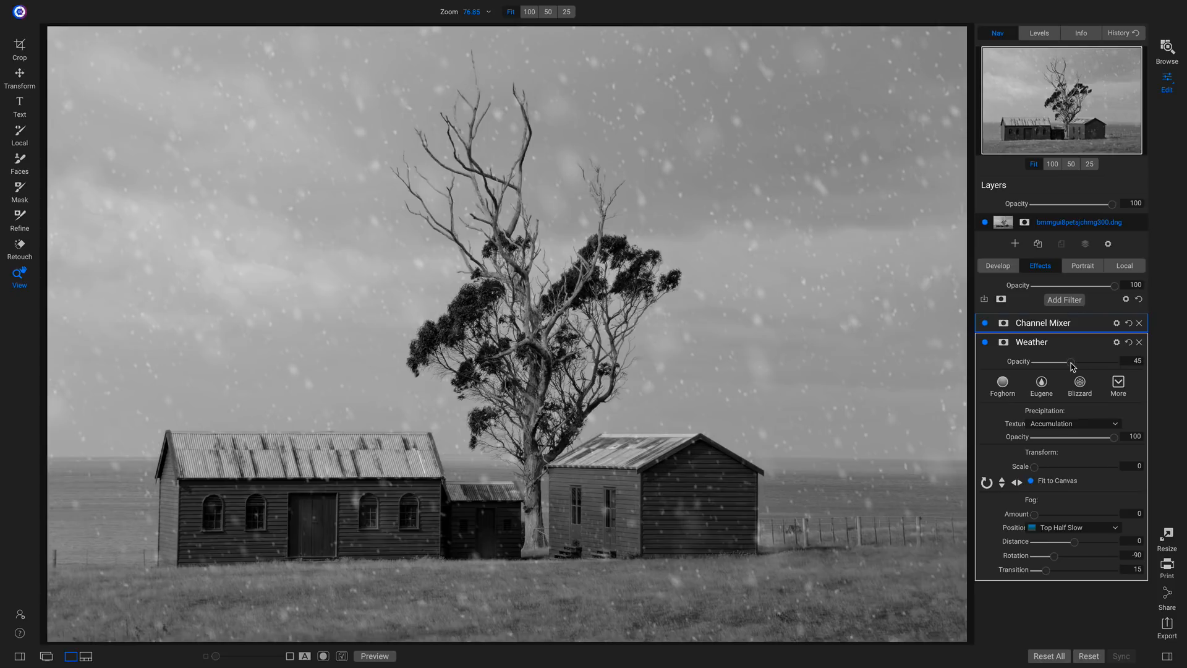
click(985, 342)
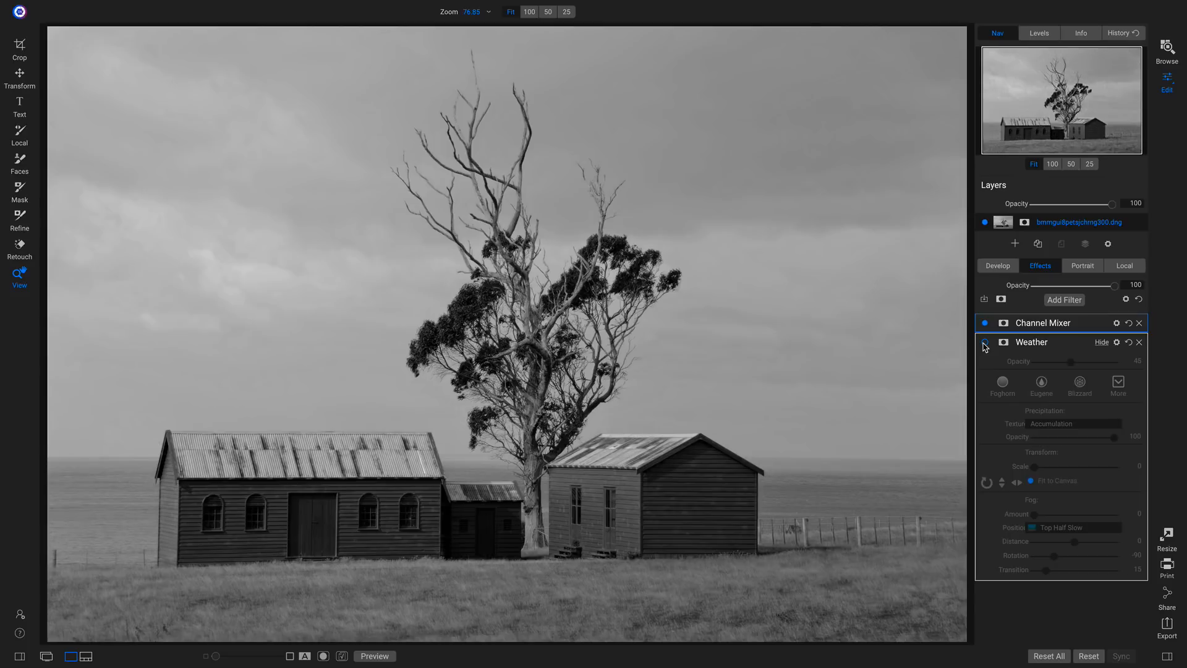
click(985, 343)
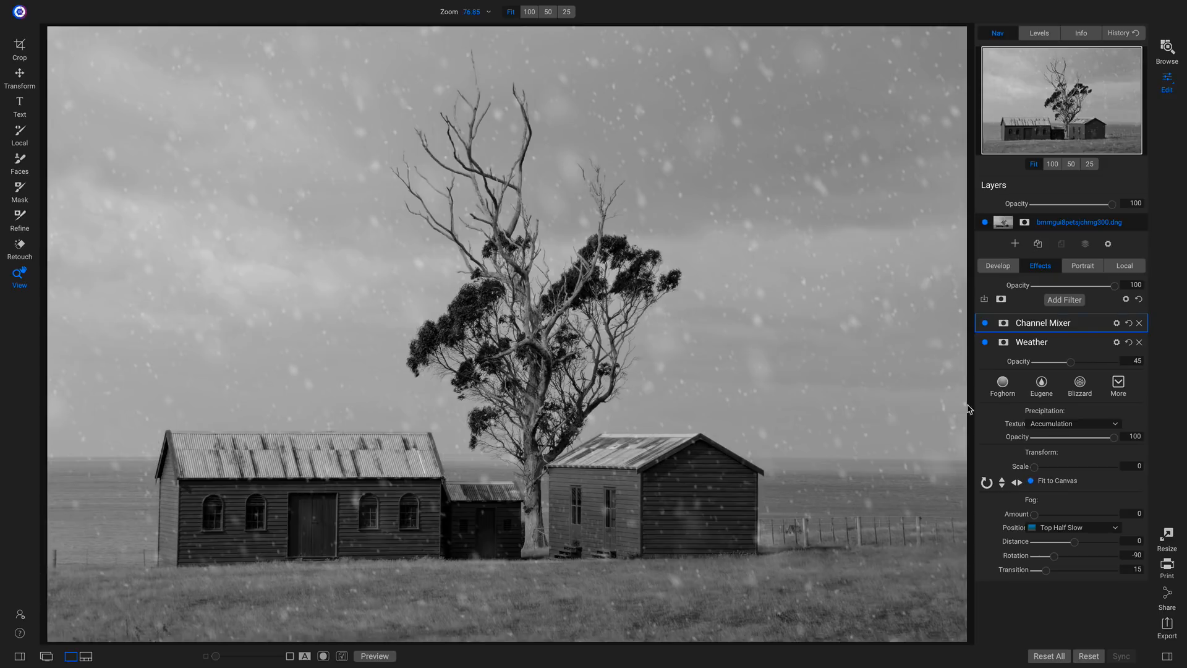
Step: Add a Curves filter and move the curve's black point to In 20, Out 21
click(1075, 304)
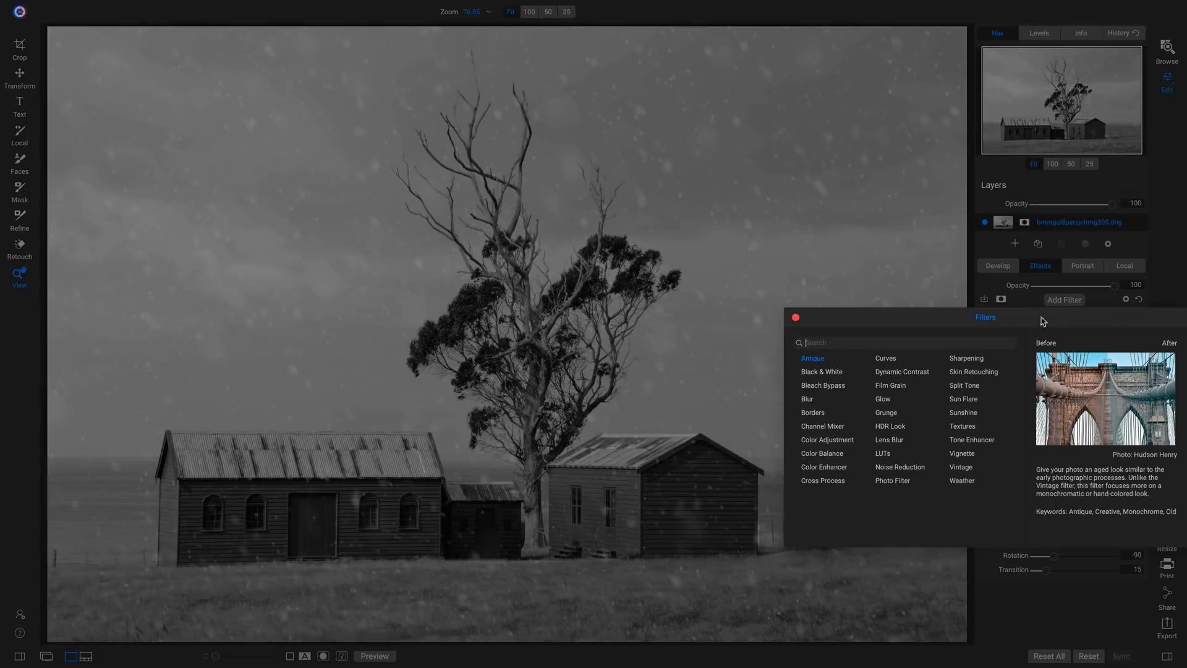
click(891, 356)
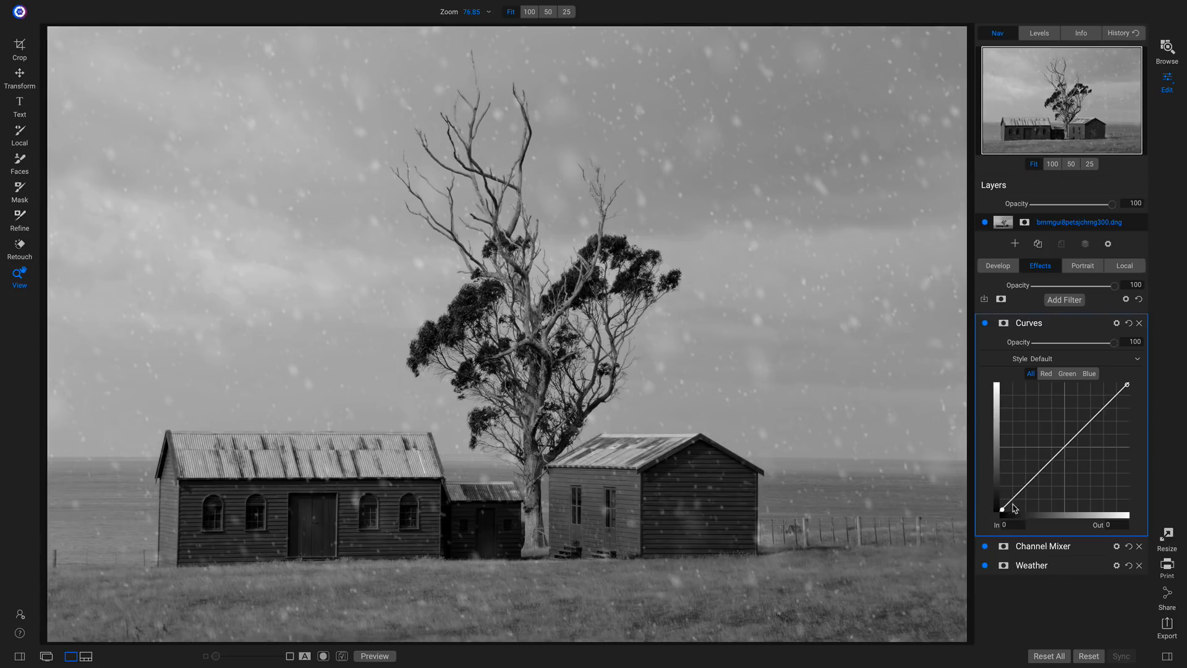
drag(1002, 509, 1010, 501)
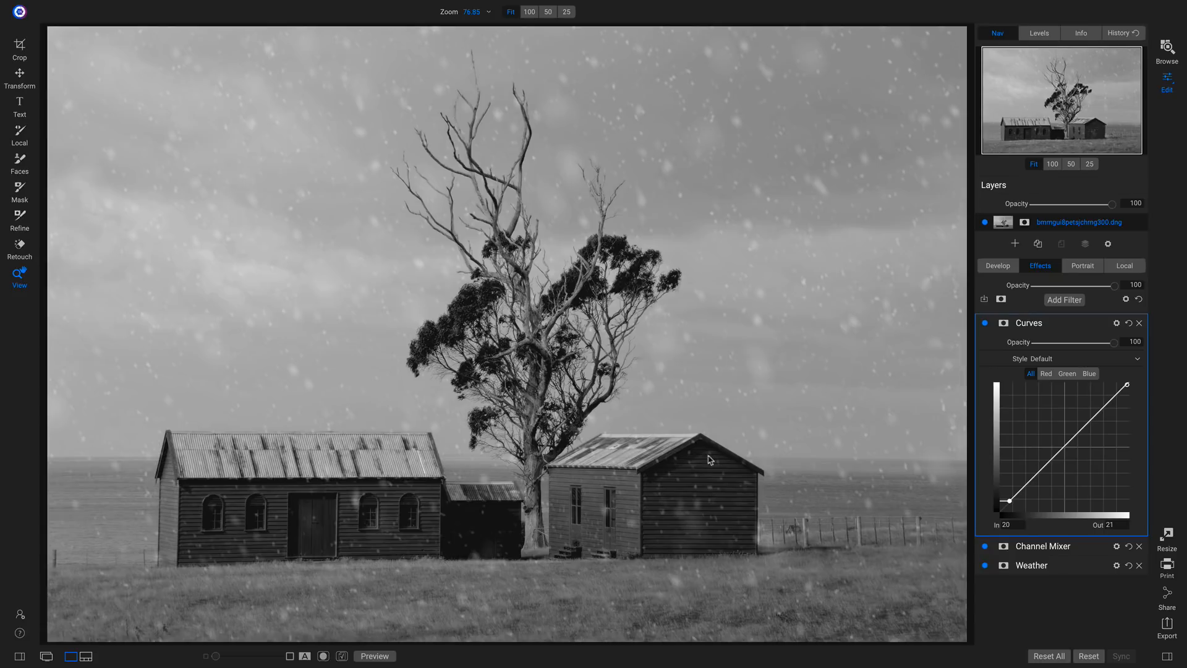
Step: Add curve points at In 79, Out 71 and In 146, Out 148, and compare the photo with Curves off and on
click(1032, 482)
drag(1033, 484, 1040, 475)
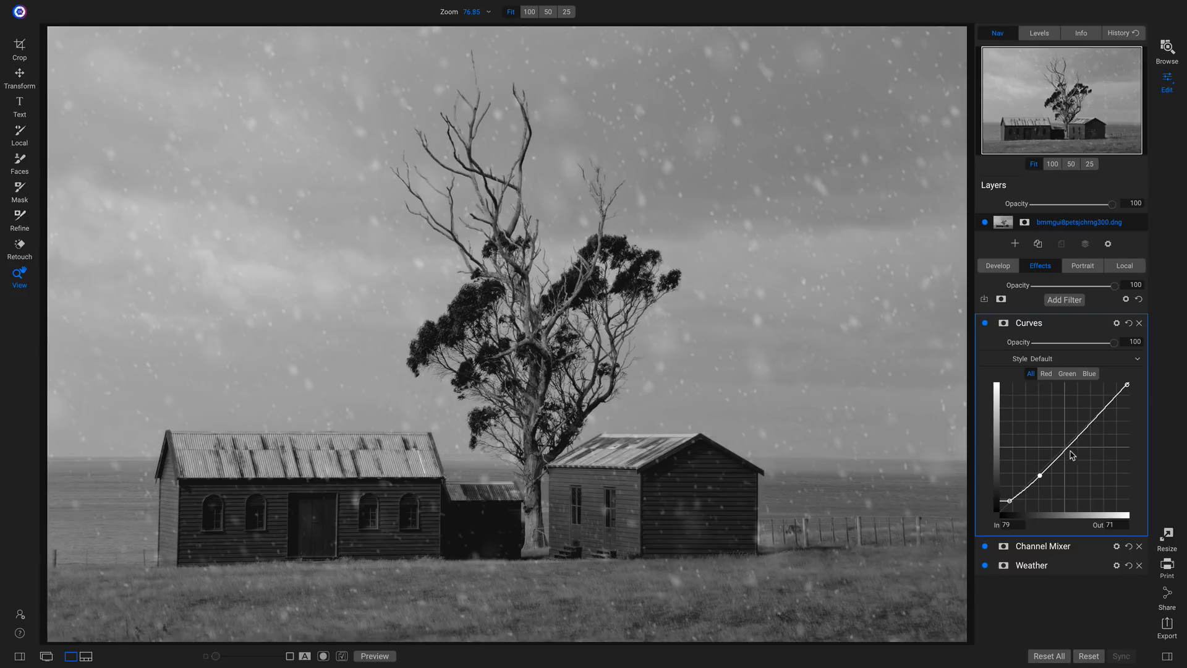
click(1070, 447)
drag(1069, 447, 1074, 438)
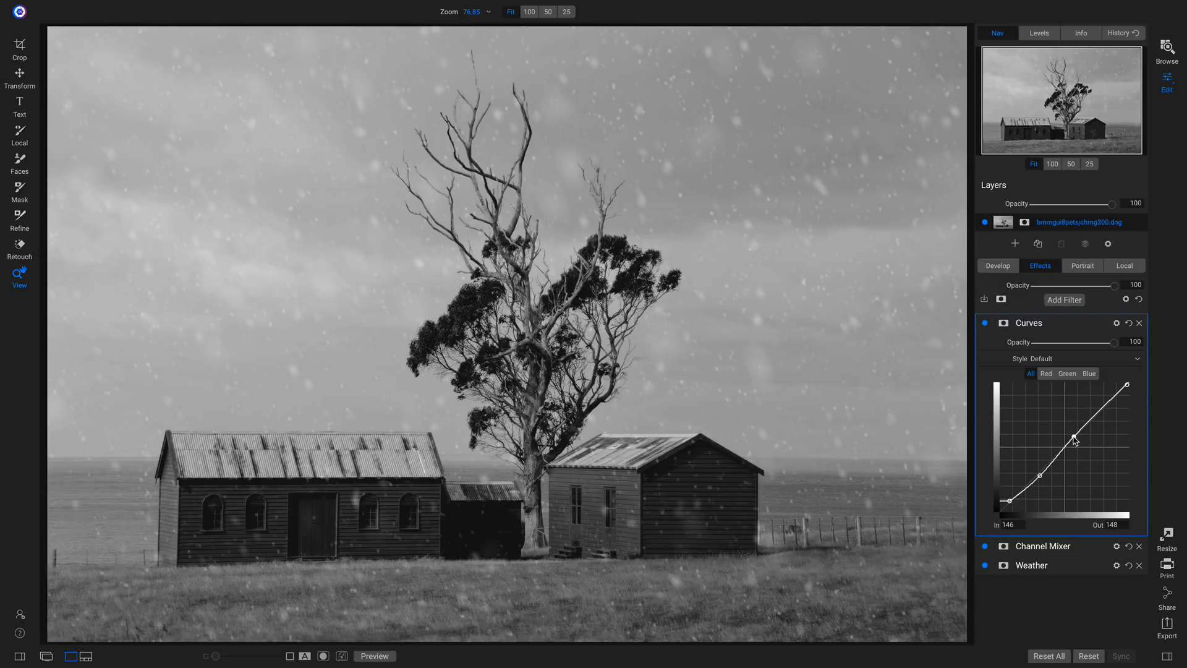
click(985, 322)
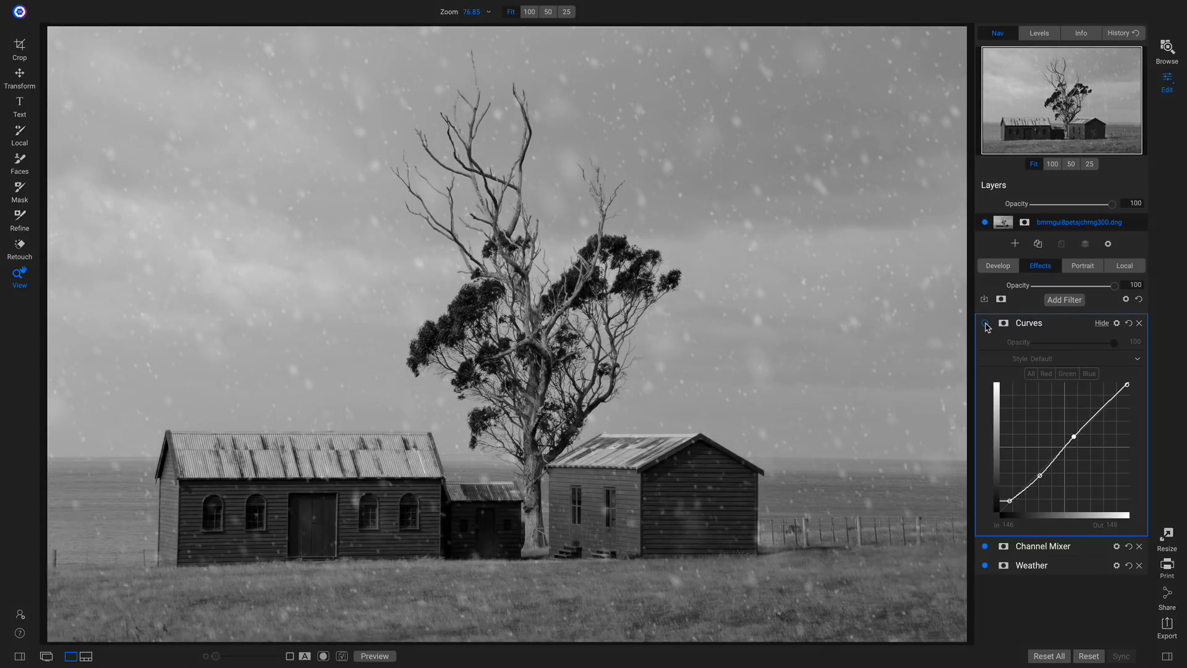
click(985, 323)
click(985, 323)
click(985, 323)
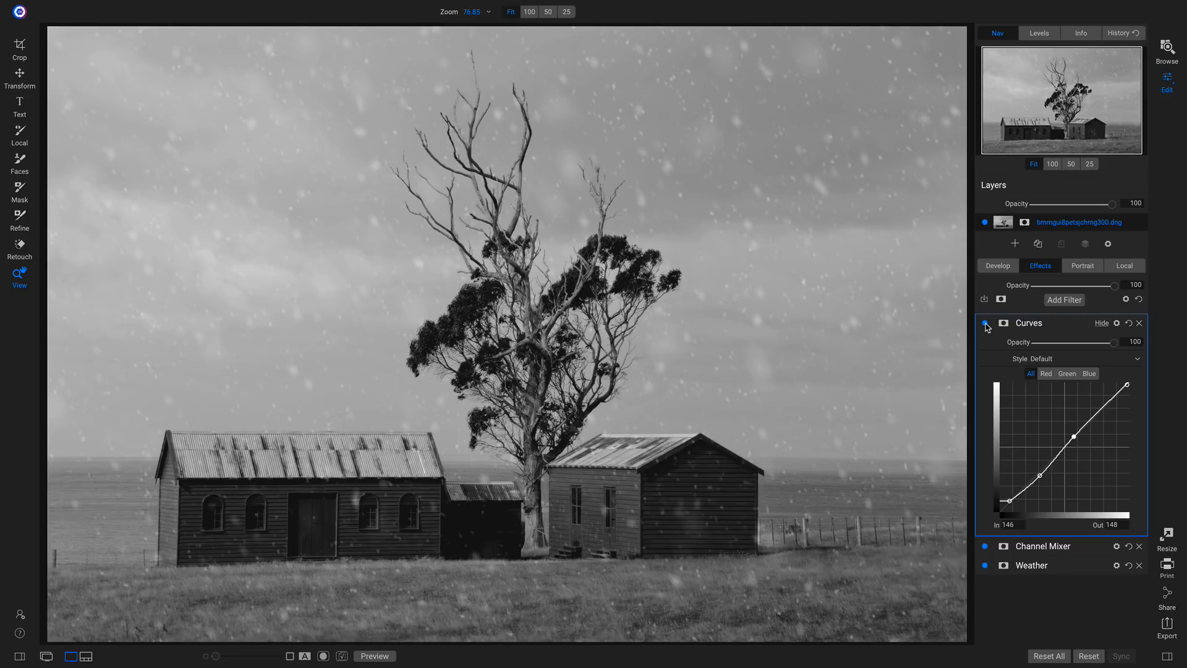
Step: Add a Vignette filter with the Big Softy style
click(1062, 301)
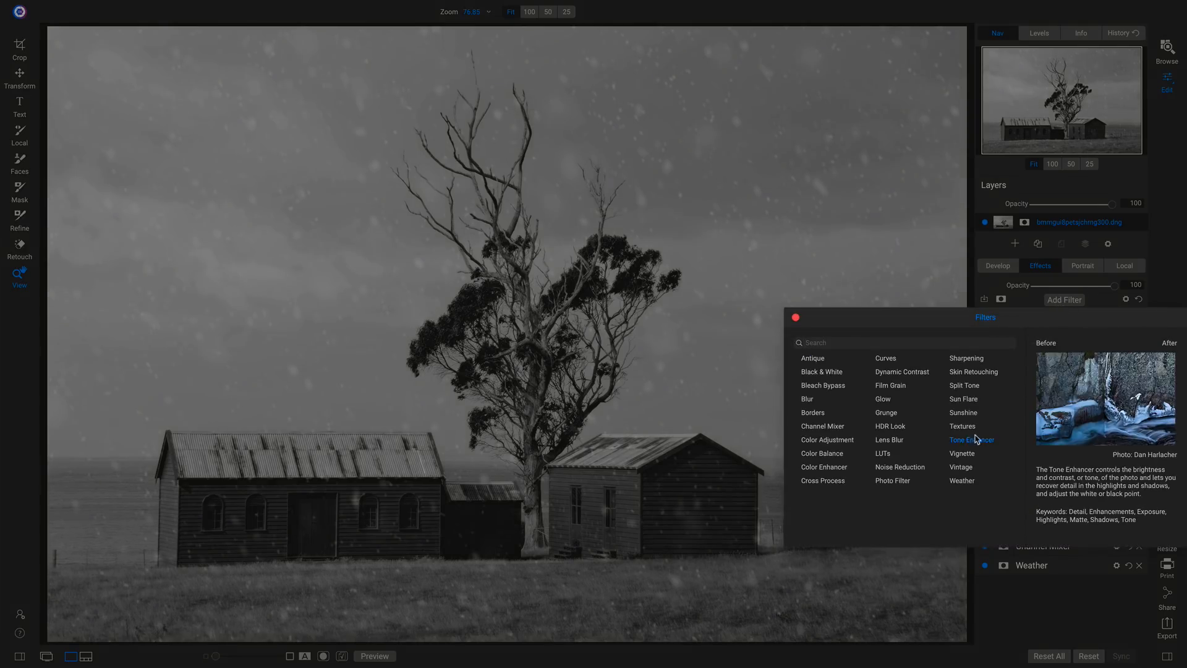
click(964, 455)
click(1060, 365)
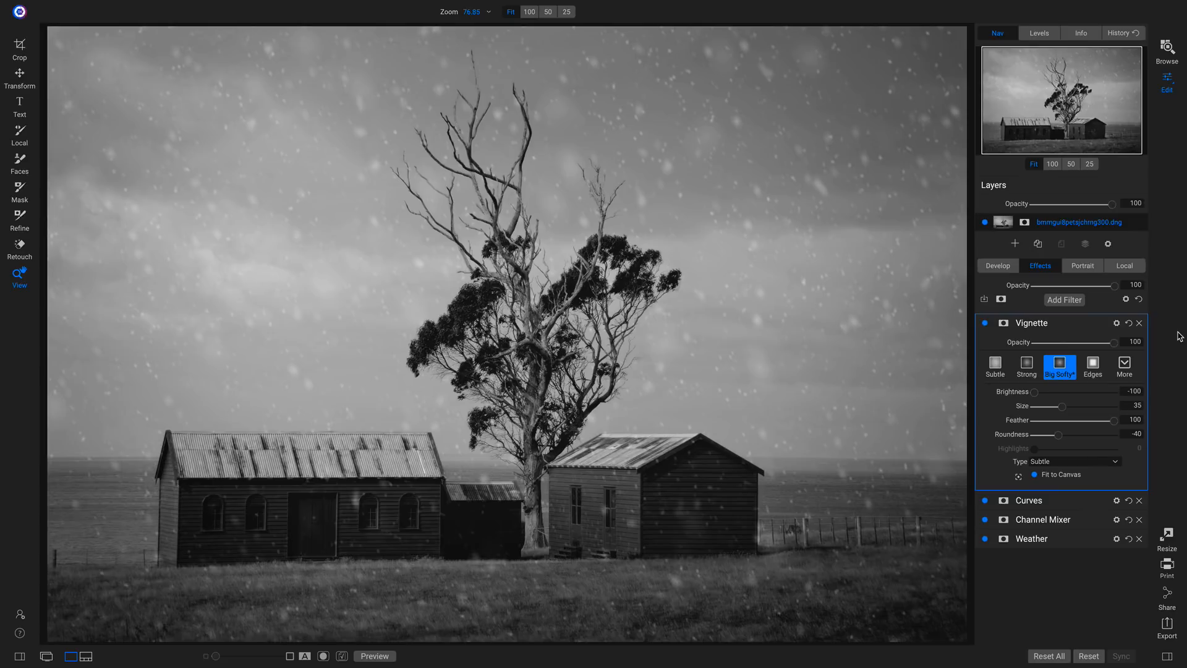
Step: Compare the edited photo with the original, and with the Curves filter off and on
key(ctrl+p)
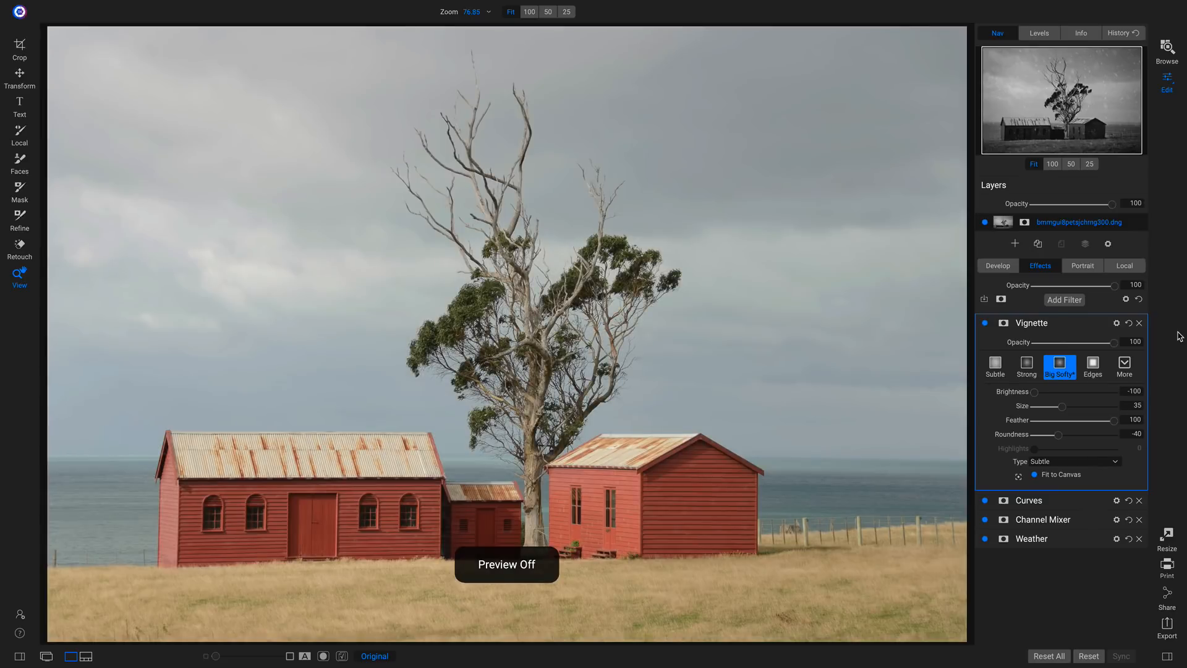
key(ctrl+p)
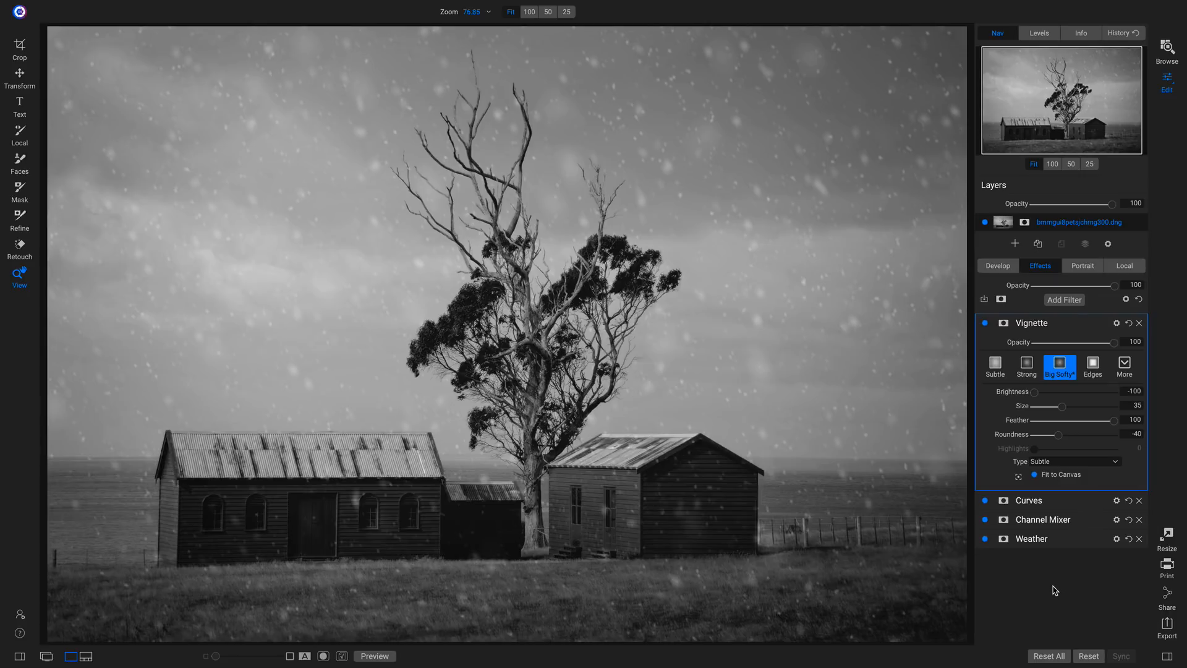
click(986, 503)
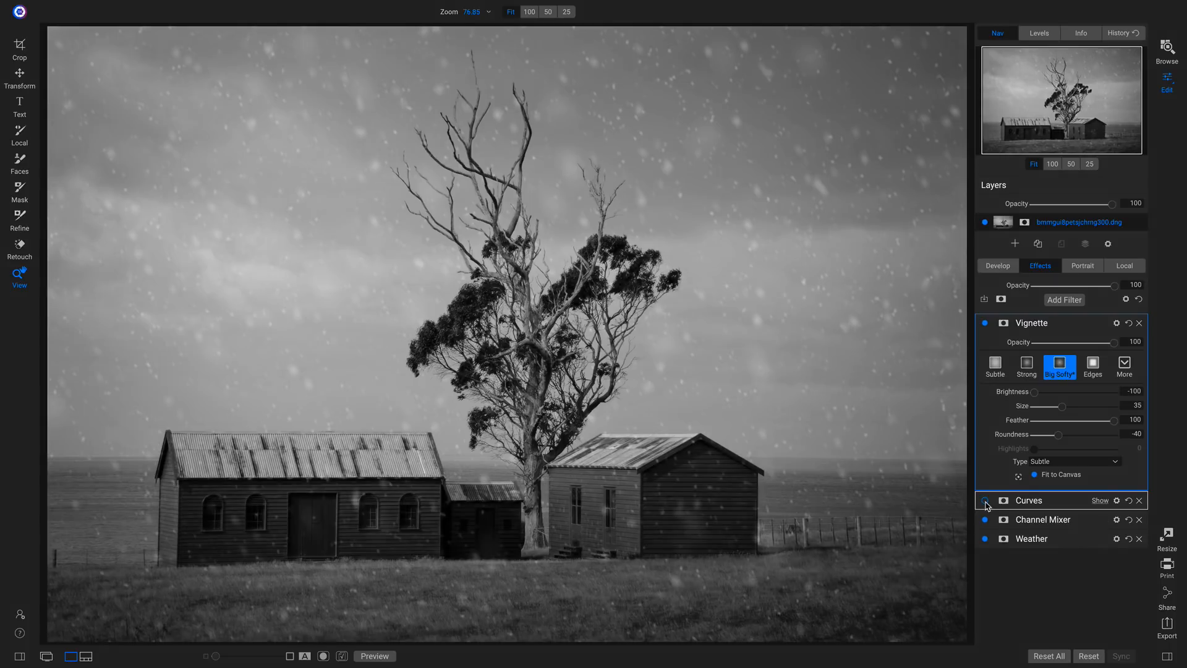
click(985, 503)
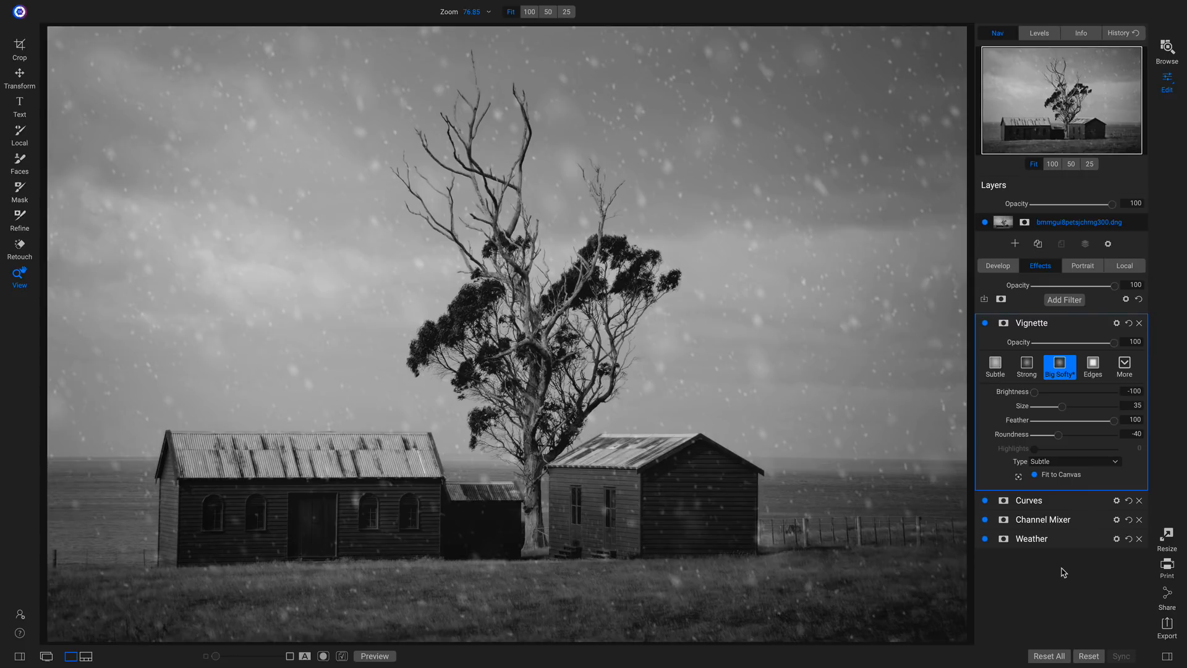
Step: Open the palm-lined canal photo from the filmstrip for editing and hide the filmstrip again
key(n)
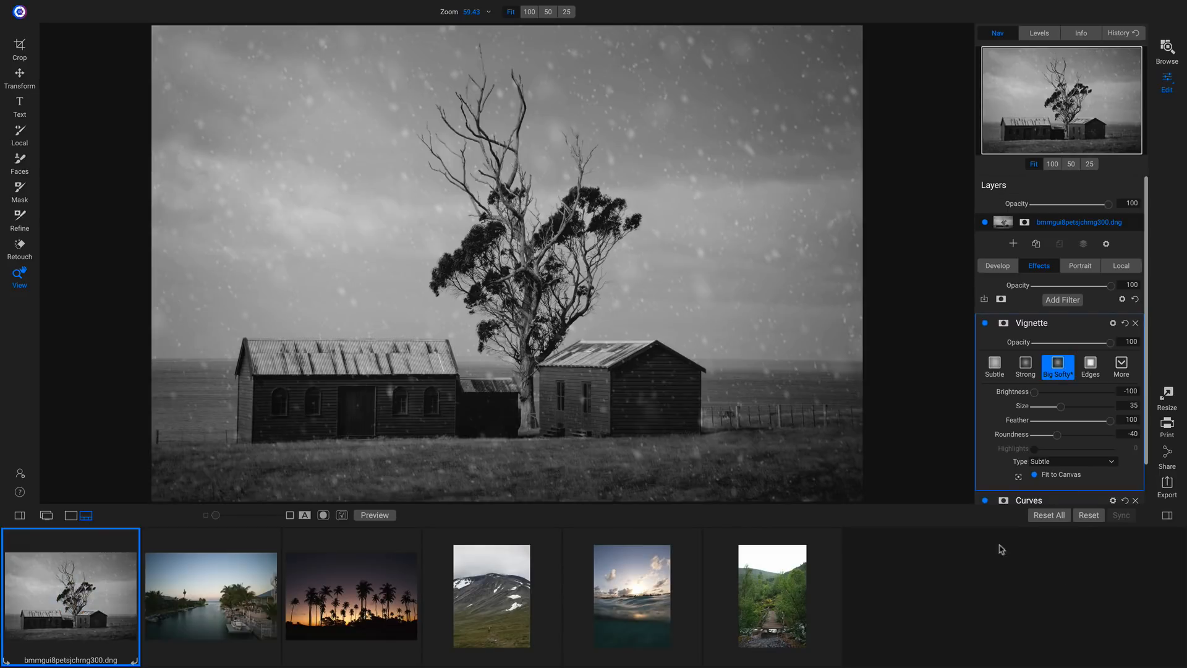
click(217, 593)
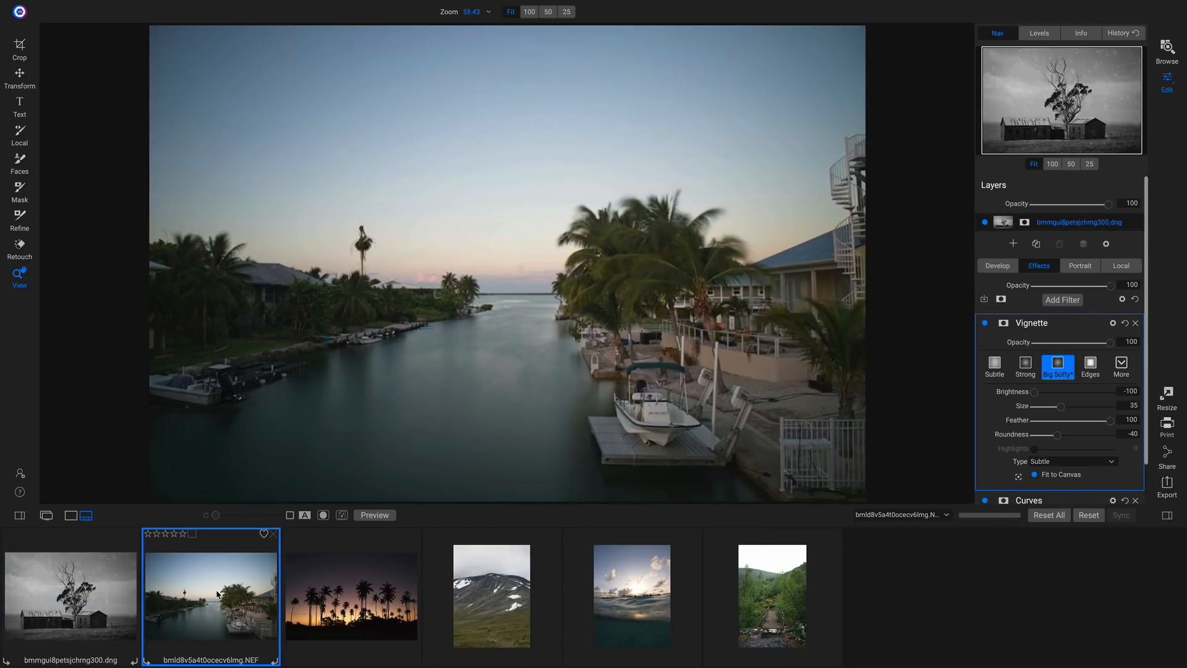
key(n)
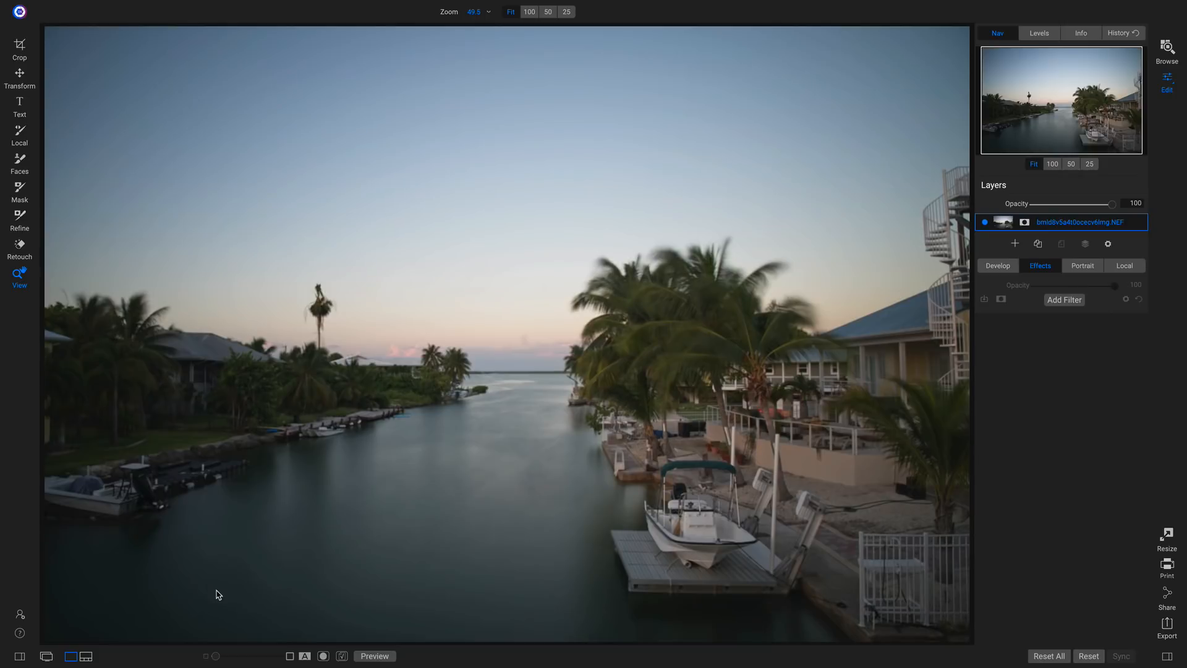
Step: Apply AI Auto tone to the canal photo, compare an Auto amount of 53 with the original, and raise the amount slightly
click(1003, 273)
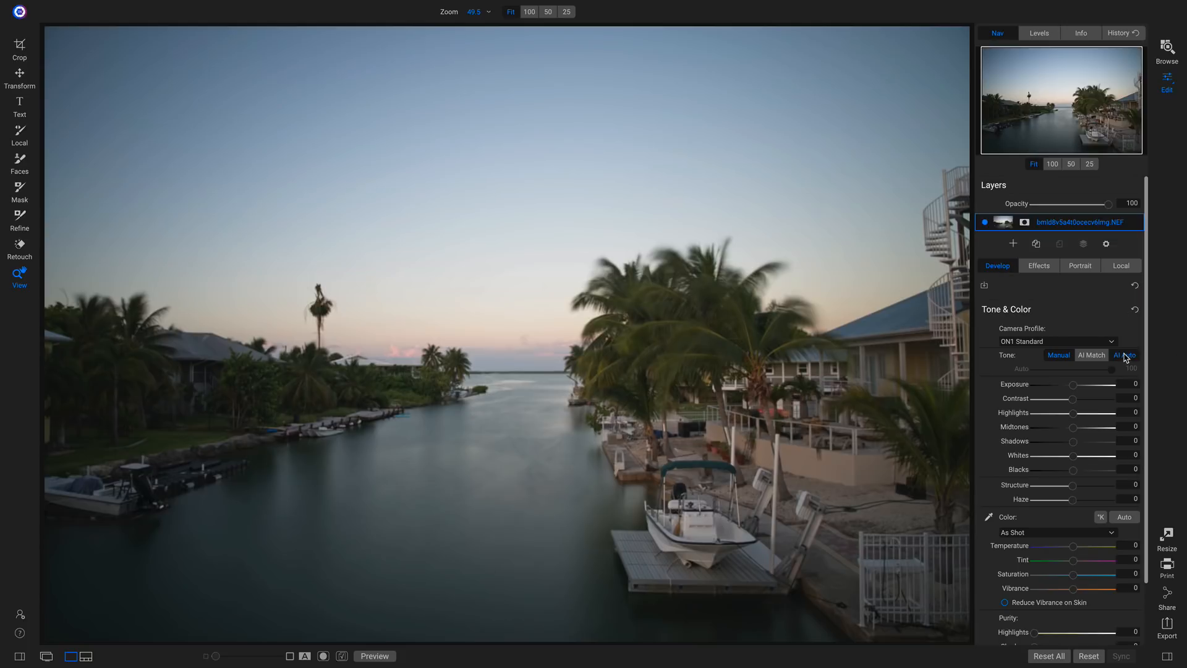
click(1126, 356)
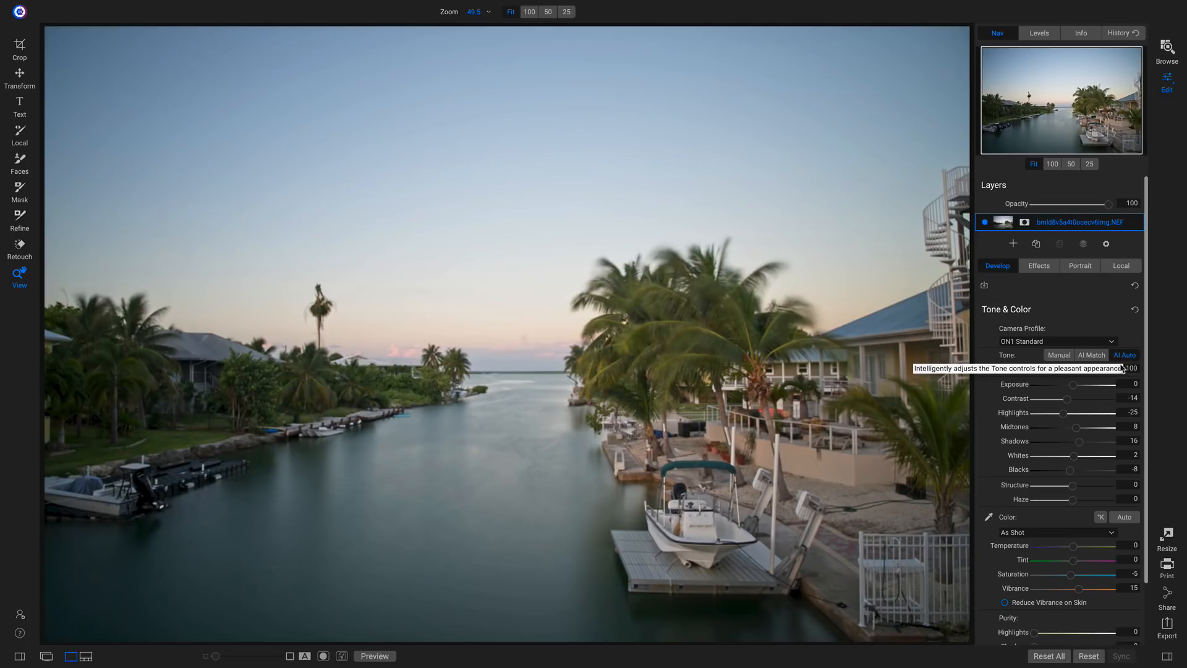
drag(1115, 370, 1081, 374)
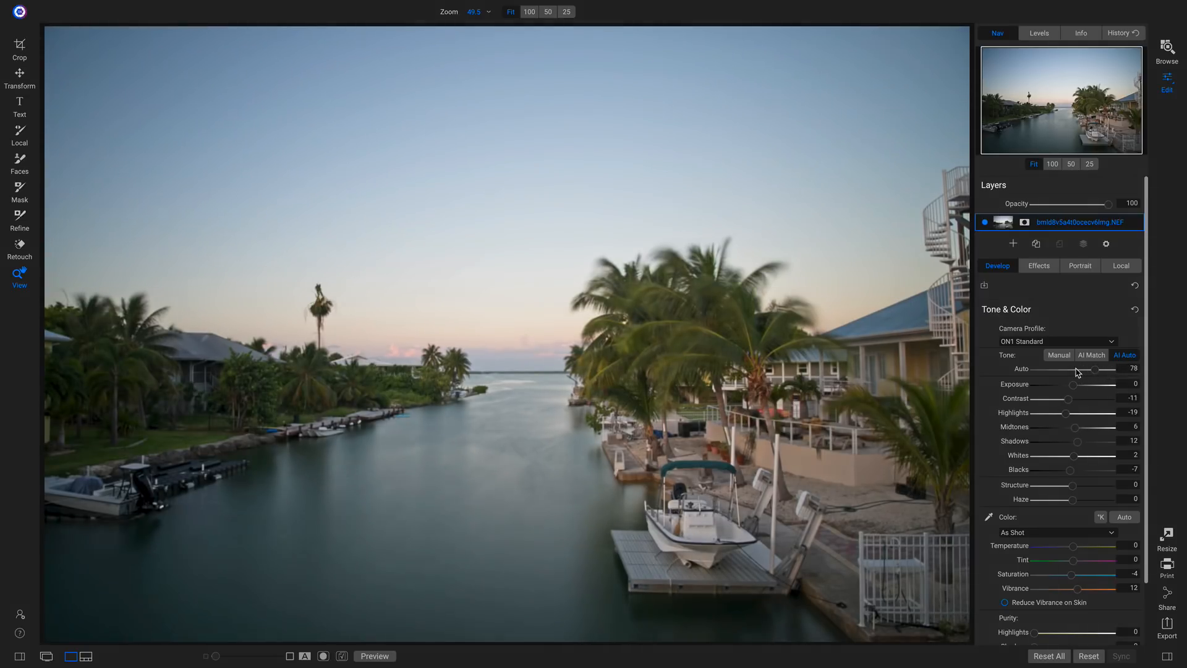
drag(1080, 371, 1077, 372)
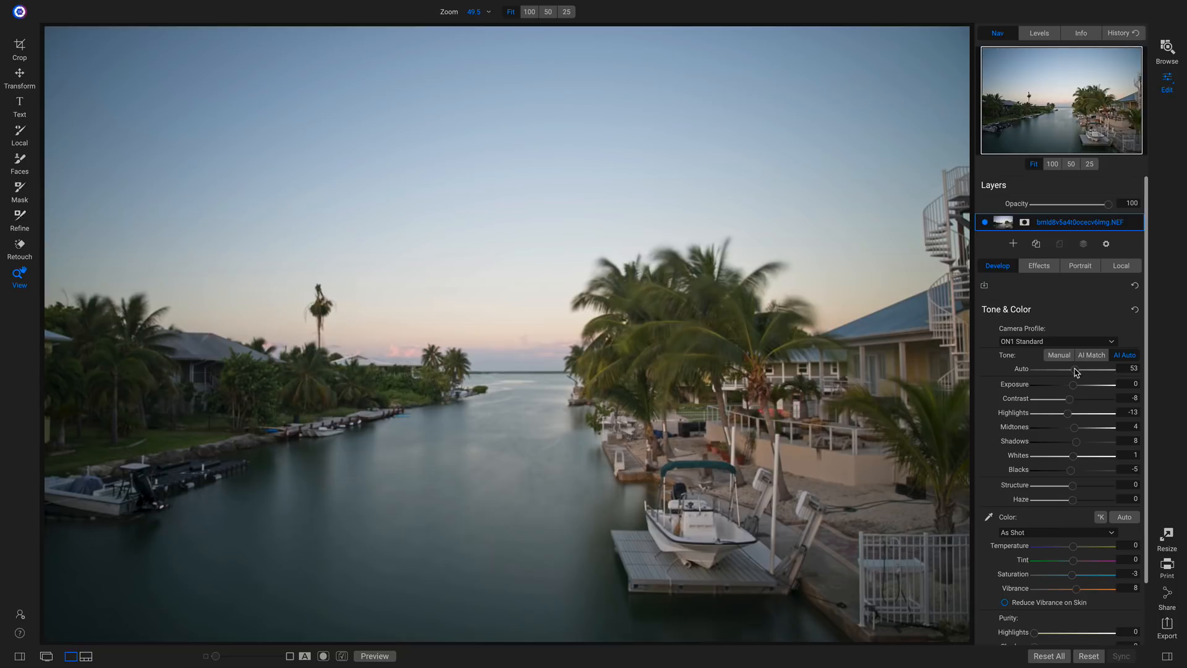
key(p)
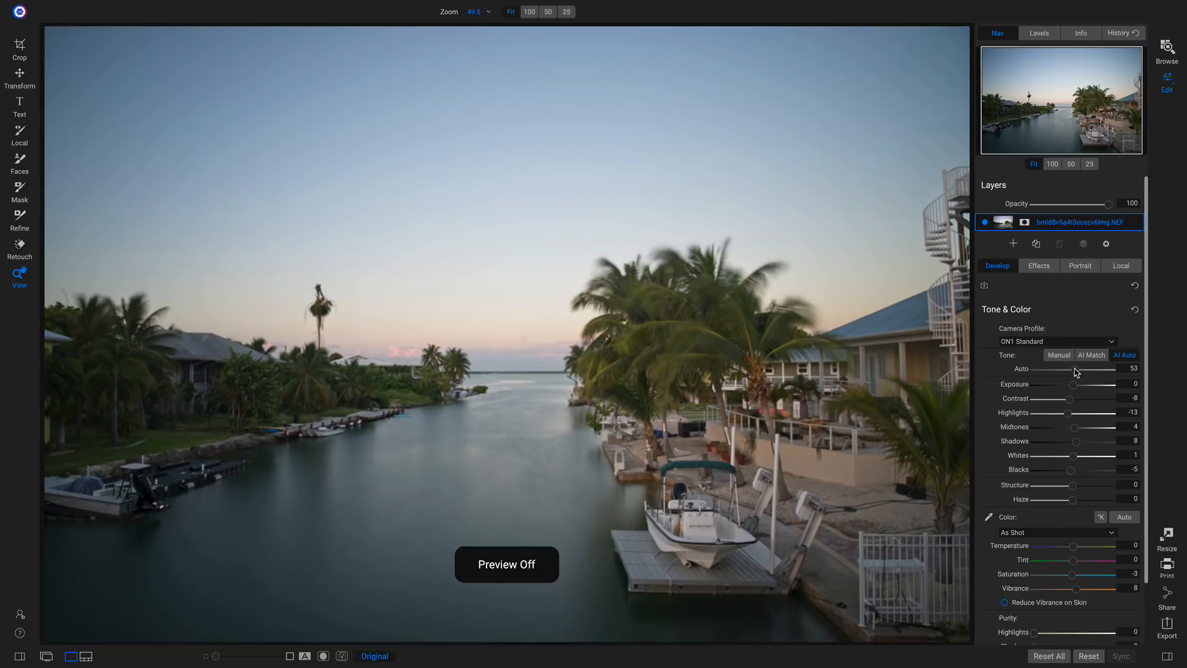
key(p)
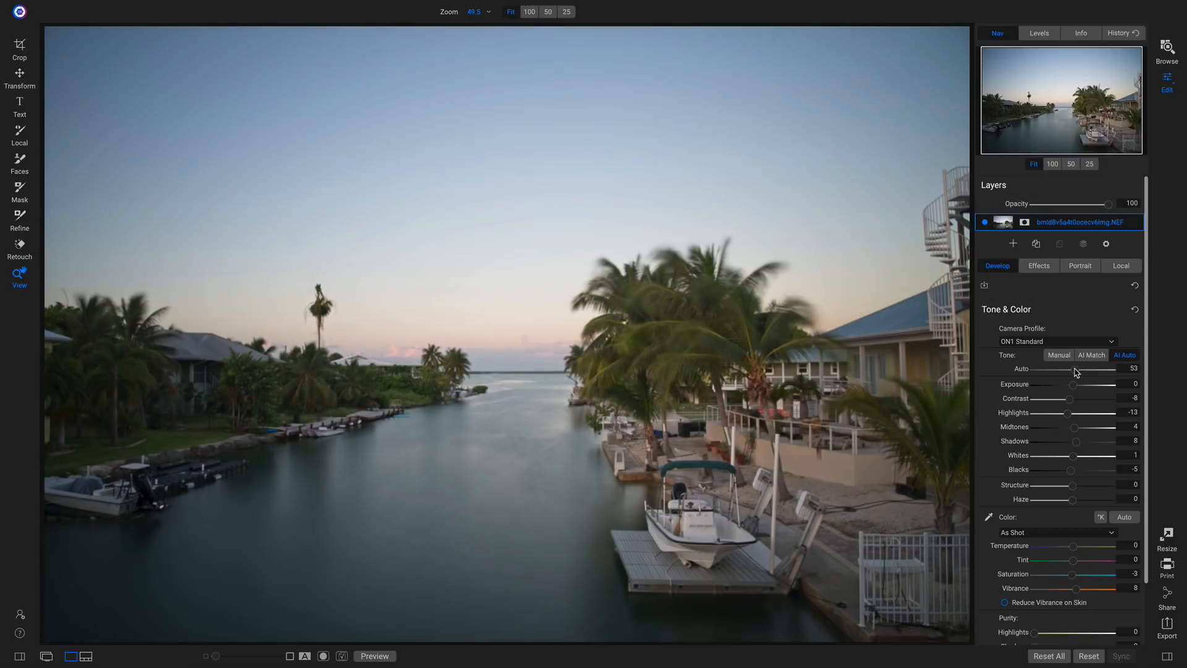
drag(1075, 371, 1088, 374)
Step: Add a Channel Mixer filter to the canal photo, try its BW Infrared style, and reset the filter
click(1043, 266)
click(1065, 300)
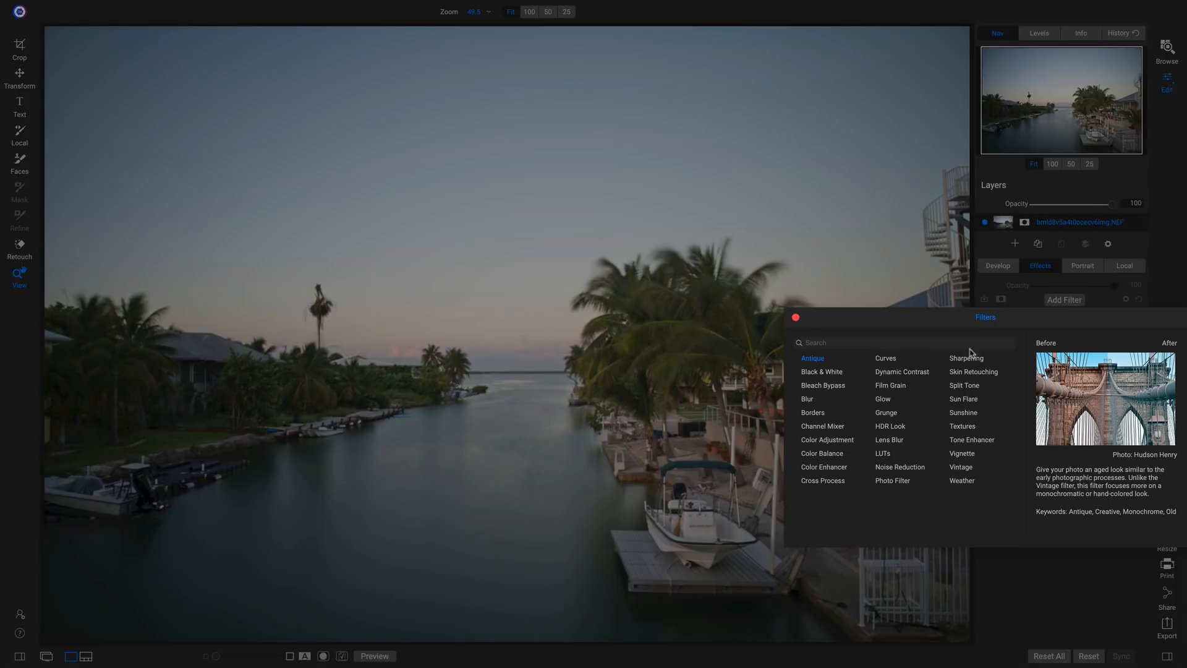
click(836, 427)
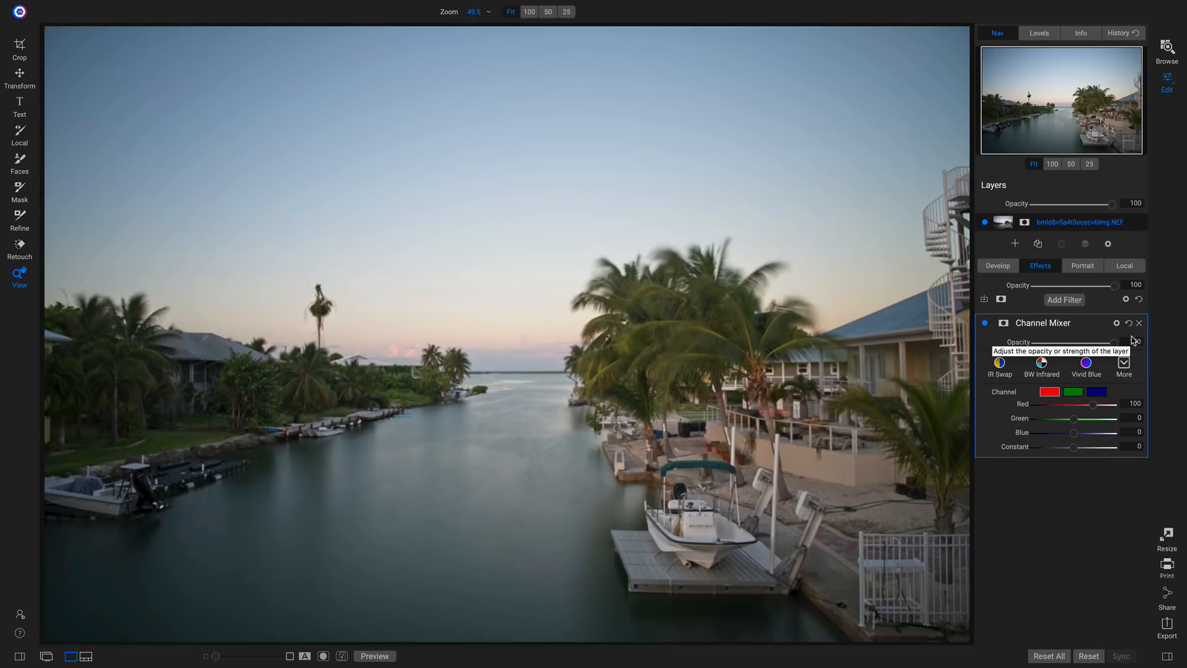
click(1042, 366)
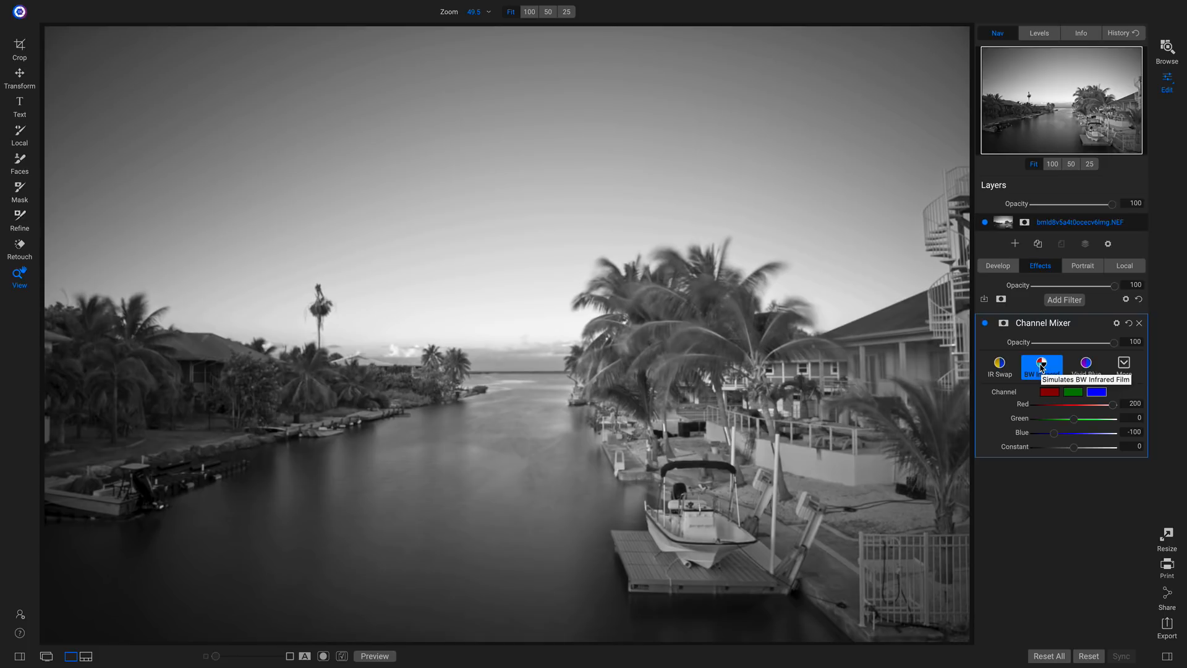
click(1129, 324)
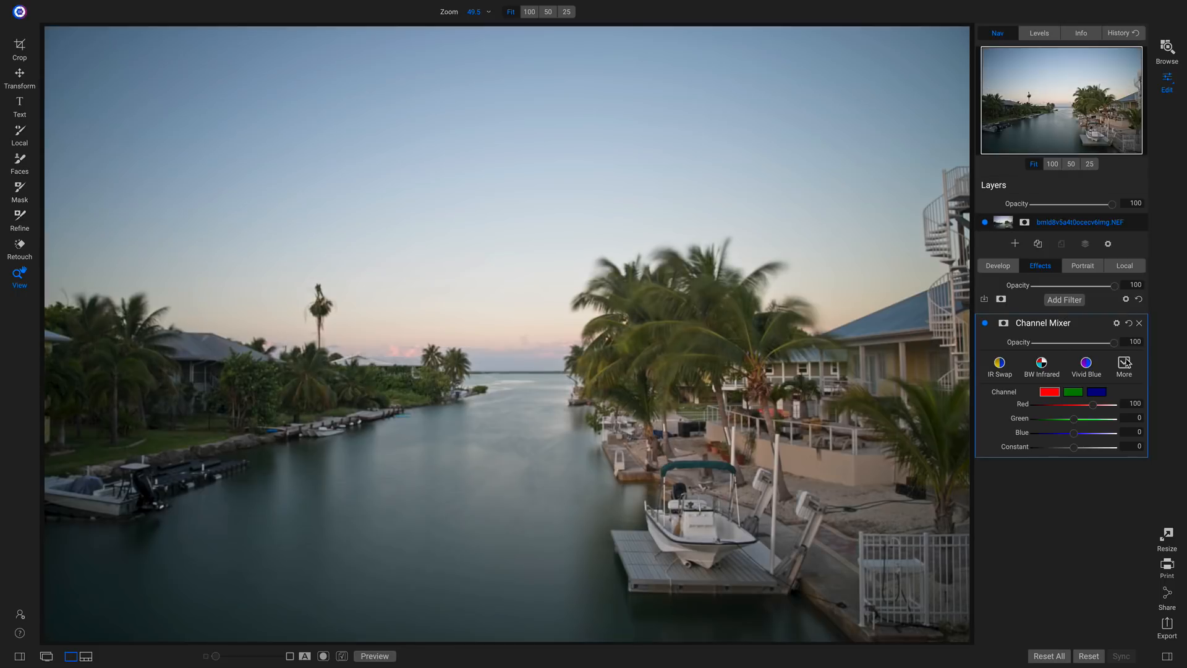
Step: Apply the False Color 2 style to the Channel Mixer and compare the photo with the filter off and on
click(1126, 363)
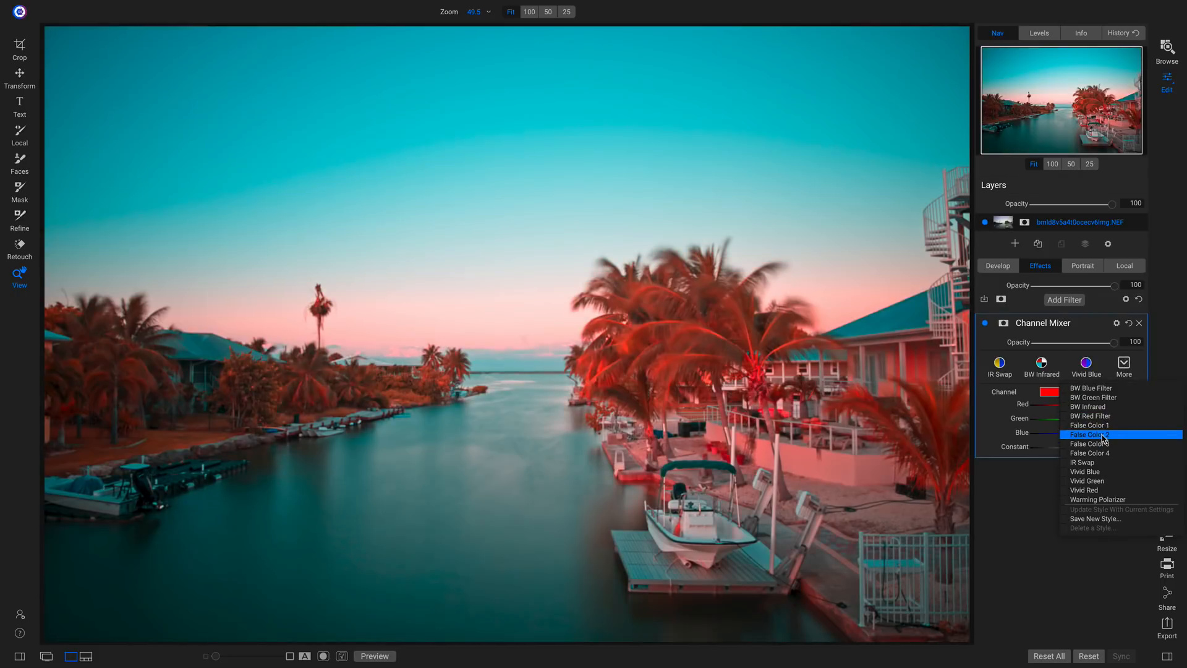
click(1097, 435)
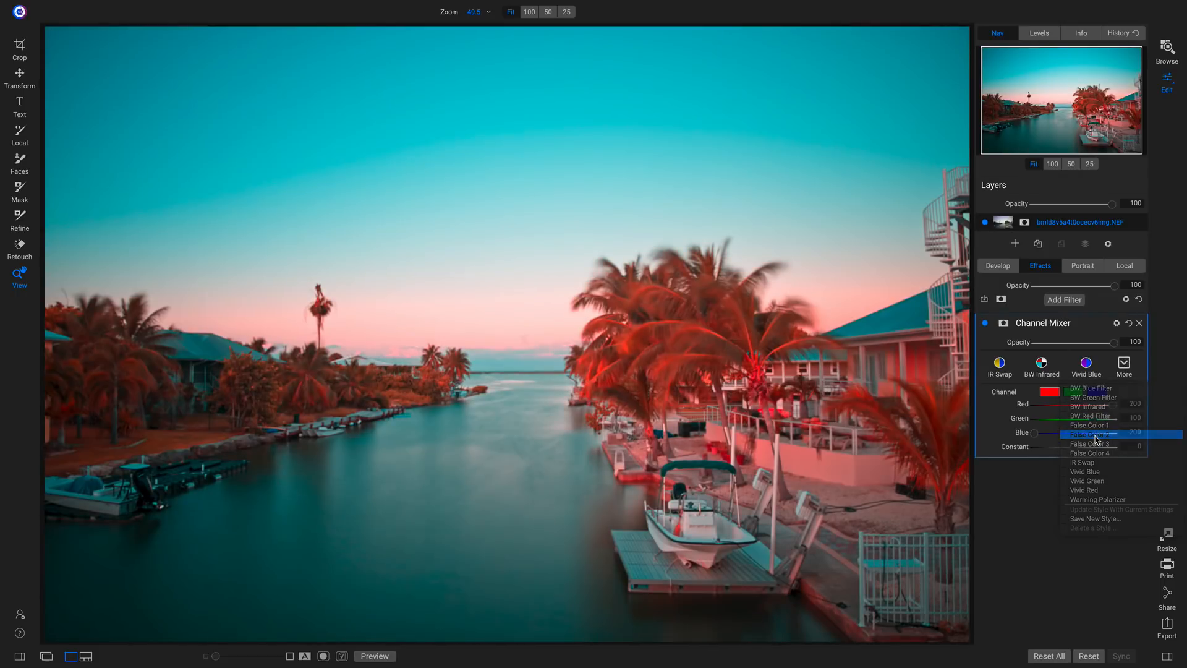
click(985, 324)
click(986, 324)
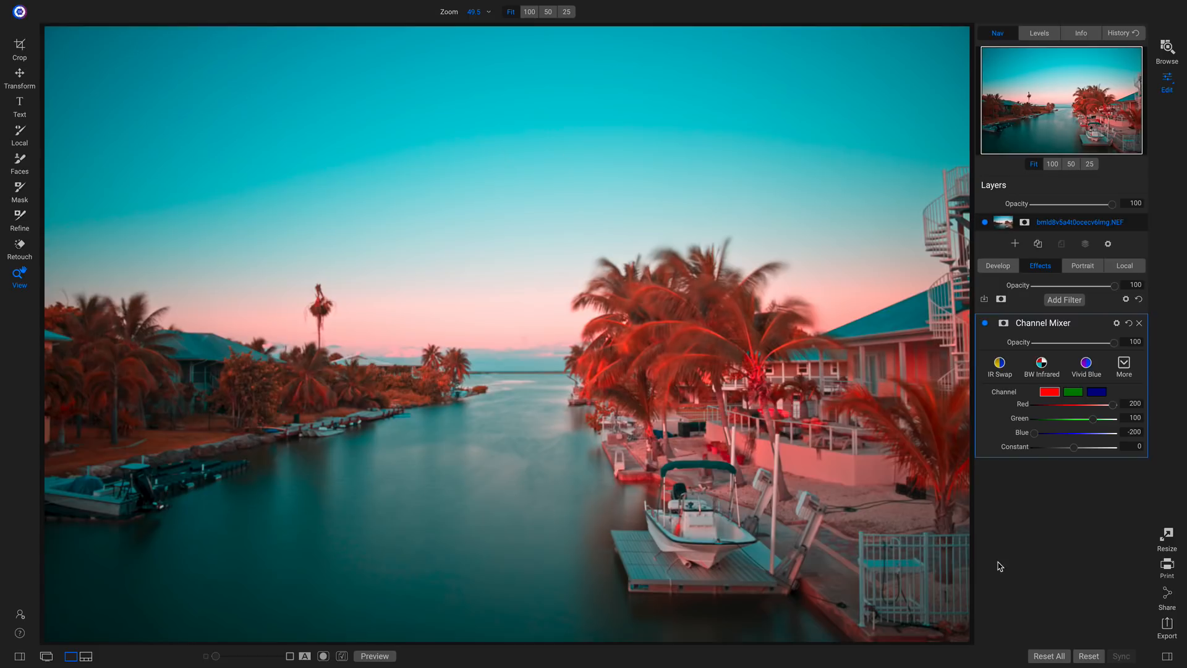
Step: Fade the Channel Mixer's opacity to 0, set it to 55, and compare the photo with the filter off and on
drag(1114, 342, 958, 346)
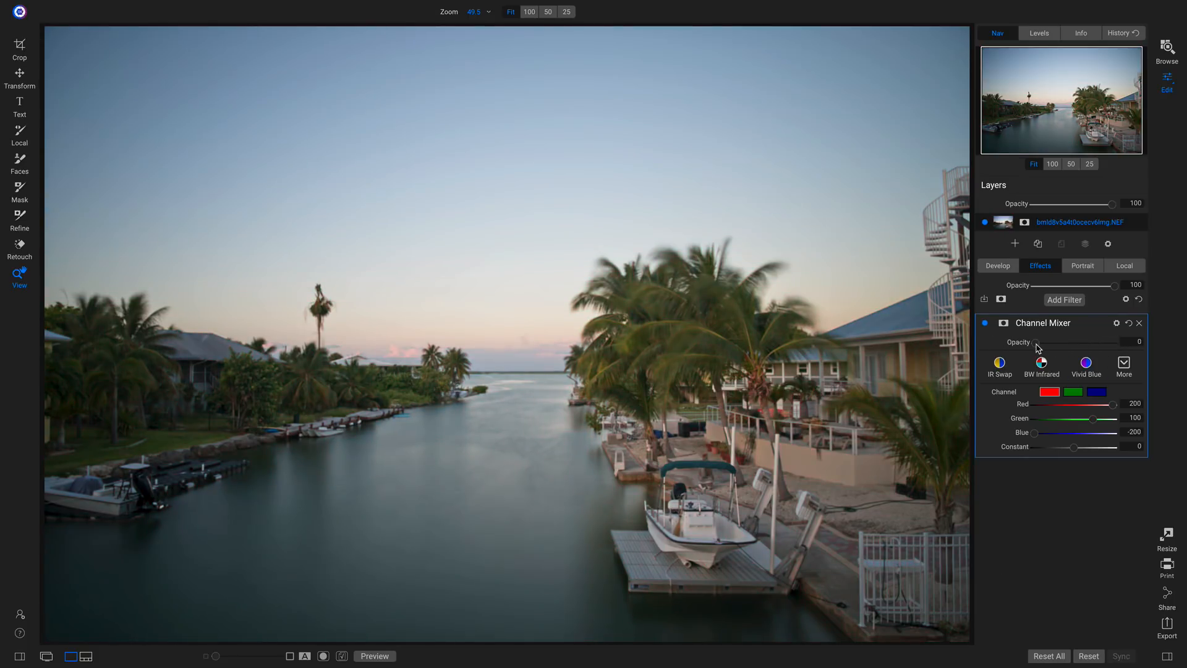
drag(1038, 348, 1081, 350)
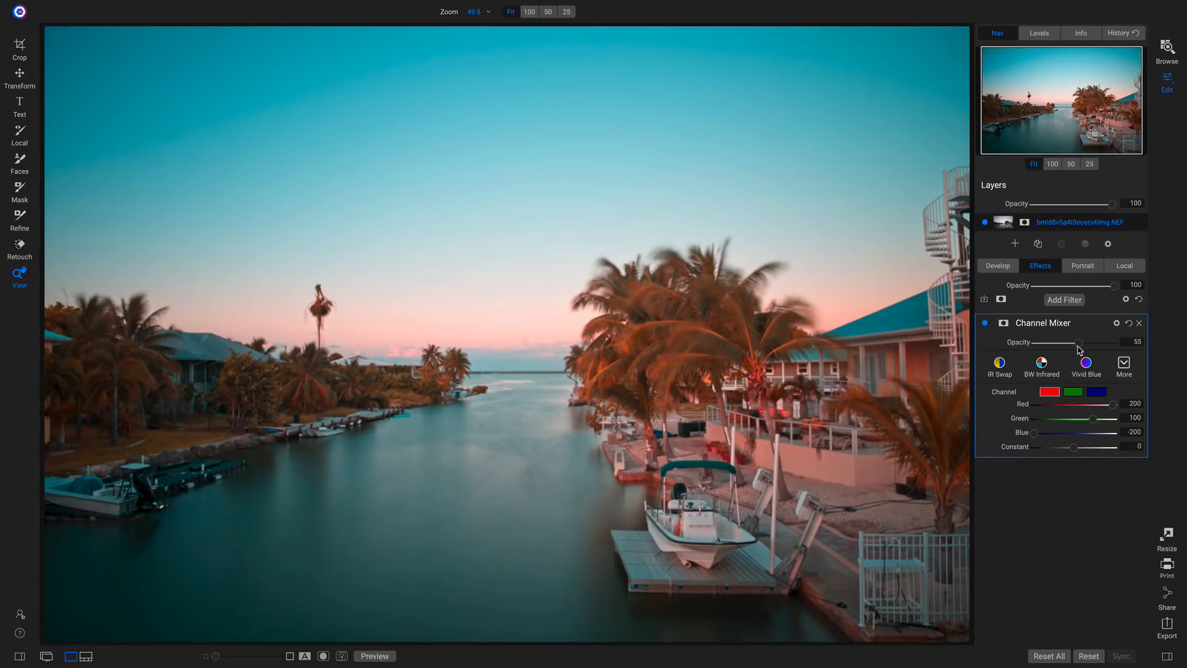
click(985, 324)
click(985, 325)
Step: Reapply the False Color 2 style at opacity 100 and compare the photo with the Channel Mixer off and on
click(1125, 363)
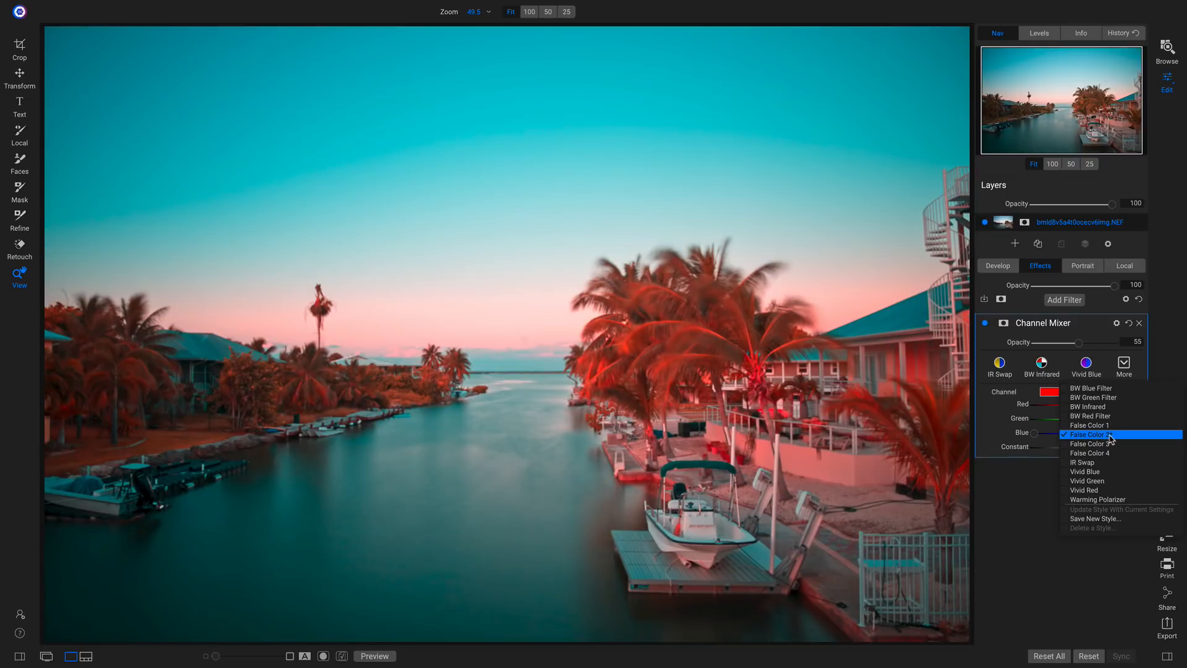
click(1113, 438)
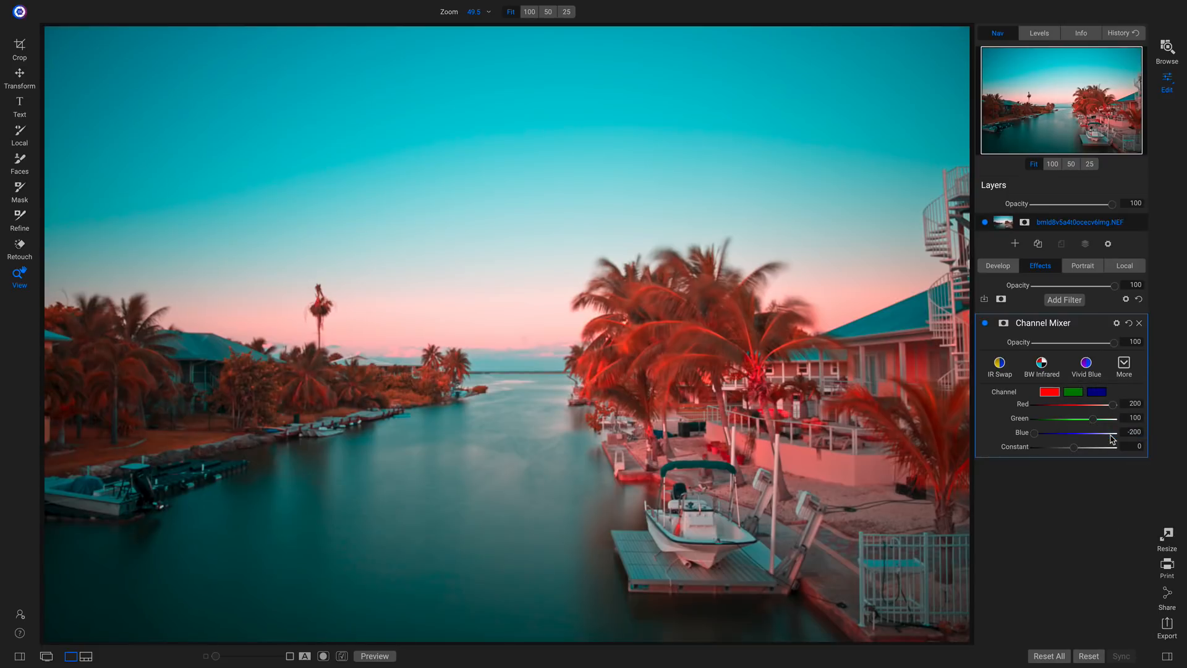
click(985, 324)
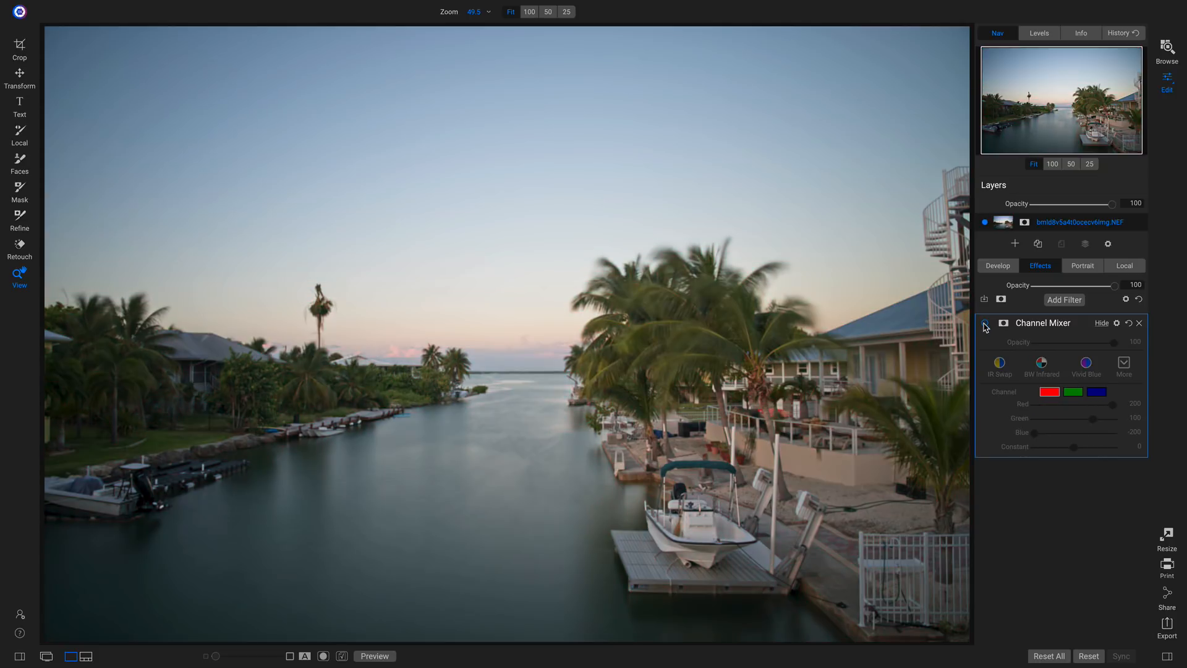
click(986, 324)
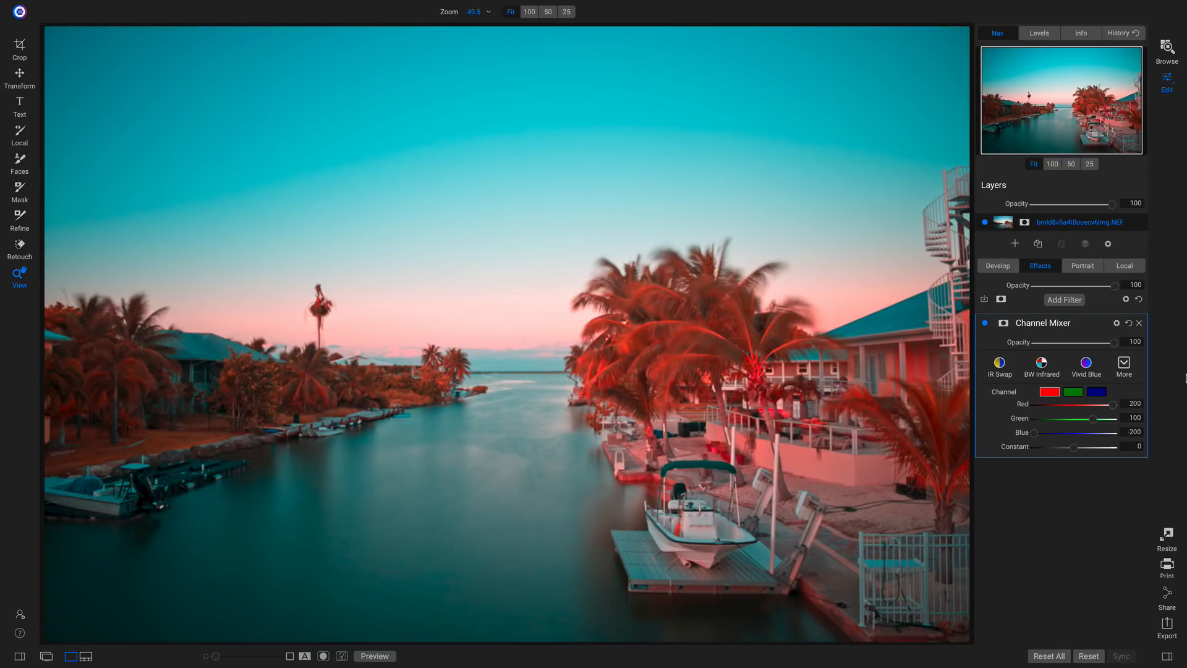
Step: Apply the Vivid Green style to the Channel Mixer and compare the photo with the filter off and on
click(1126, 367)
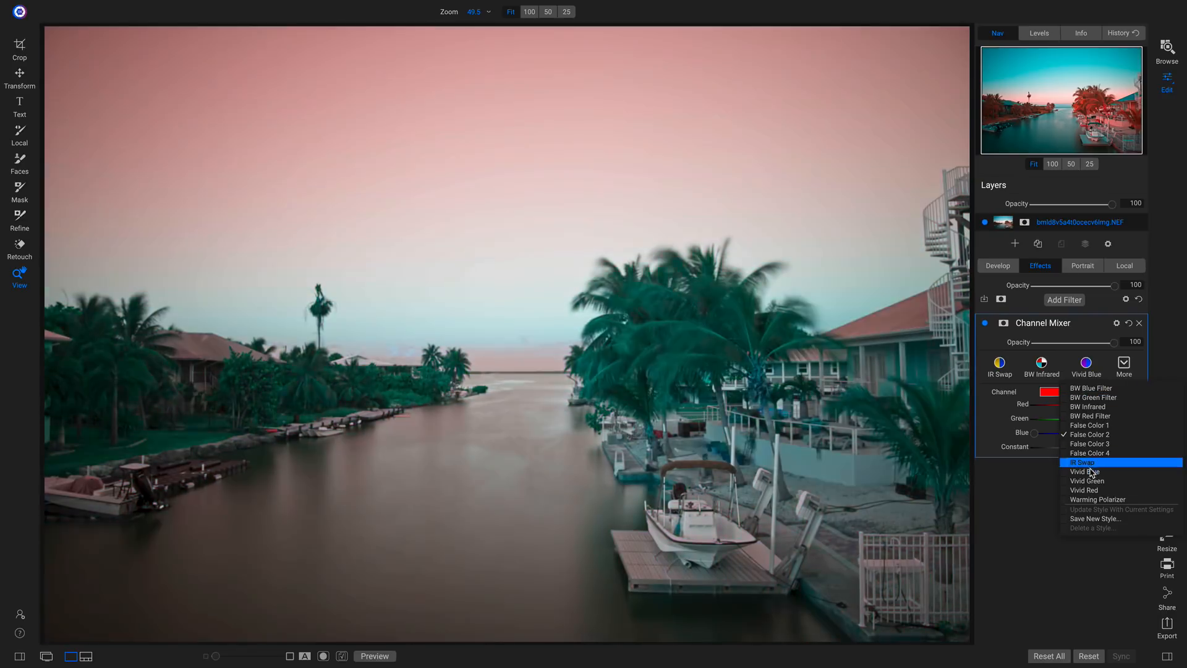
click(1081, 482)
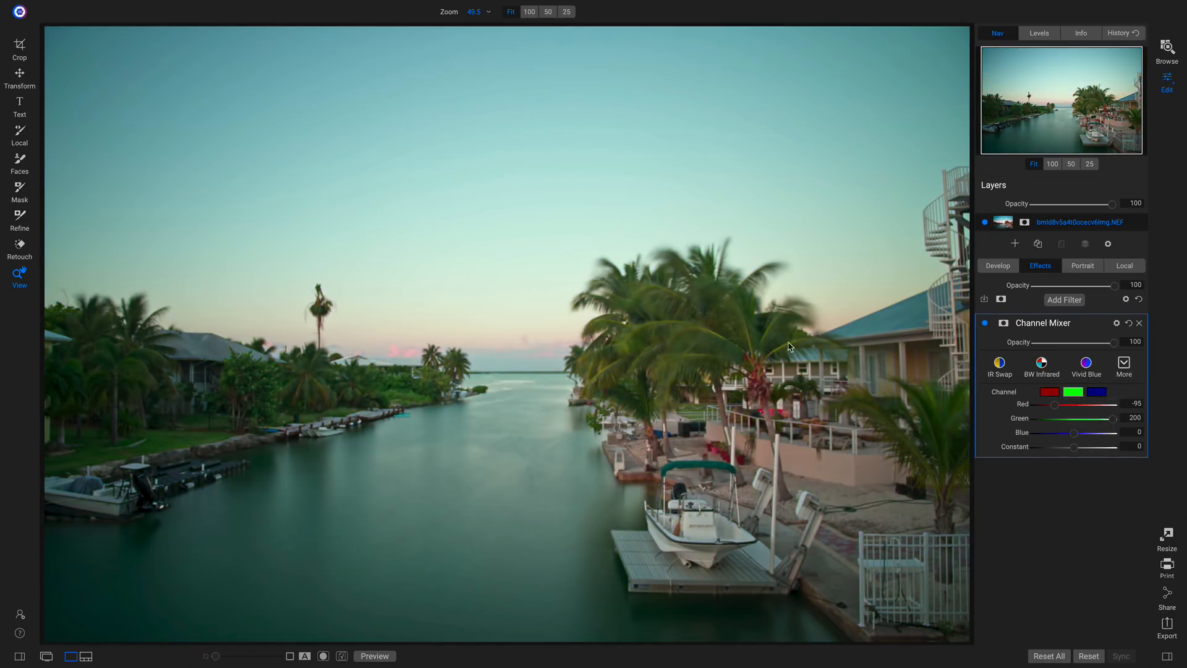
click(985, 323)
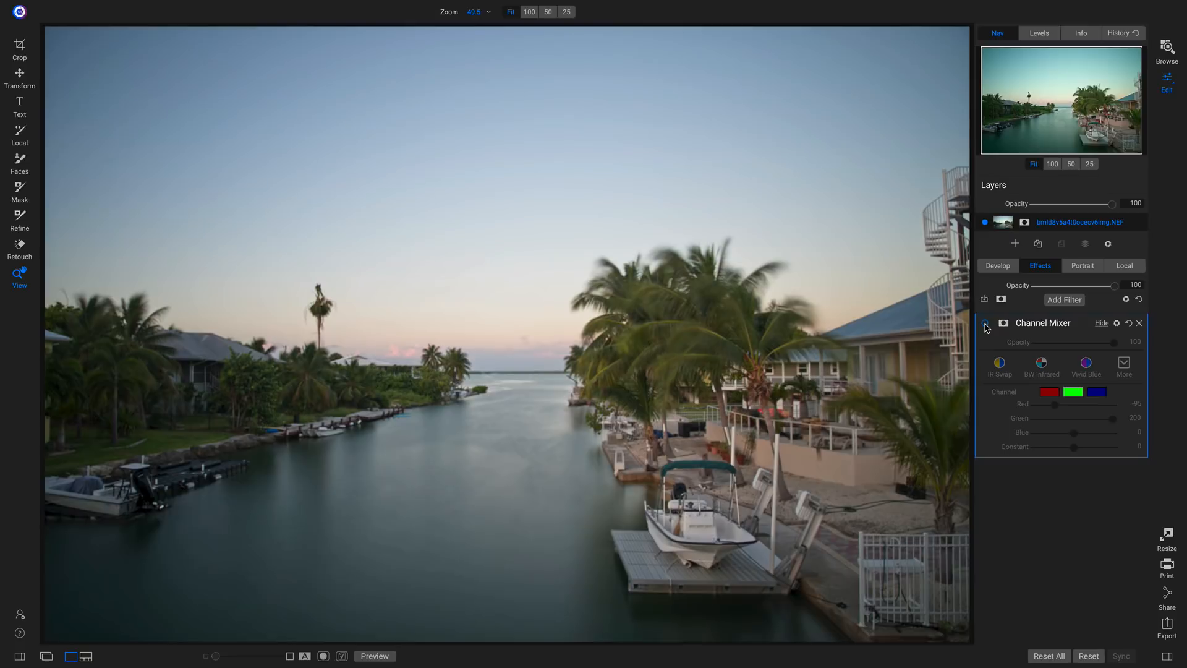
click(985, 323)
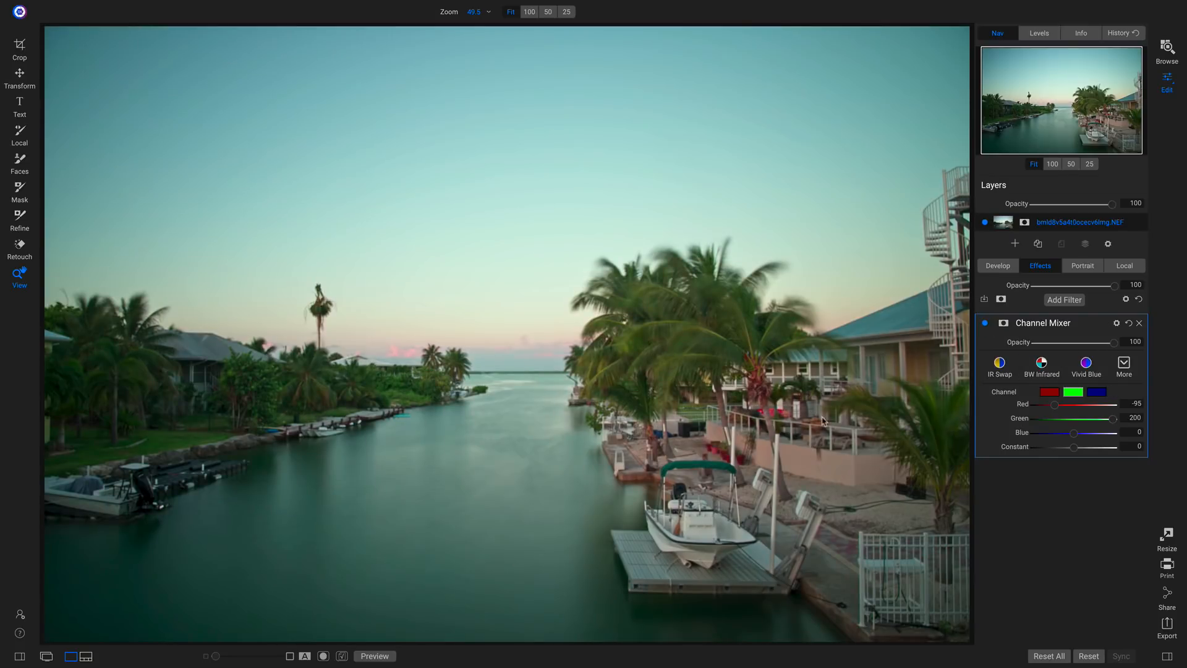
Step: Activate the masking brush and increase its size to 800
key(b)
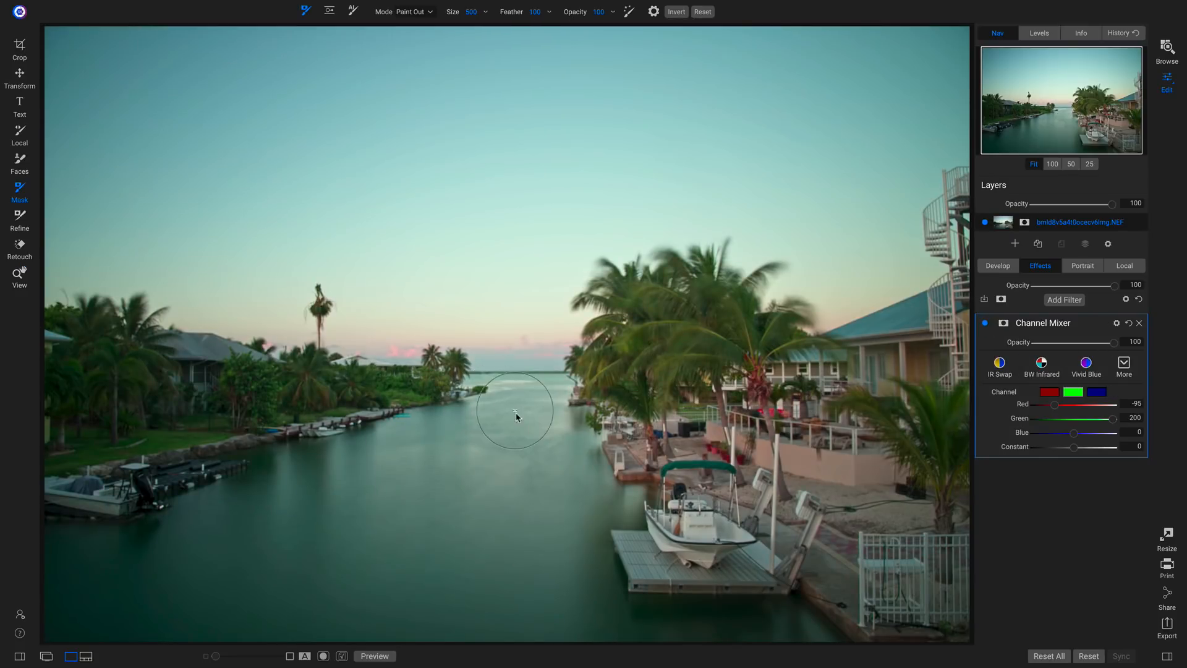
key(bracketright)
key(bracketright)
key(bracketright)
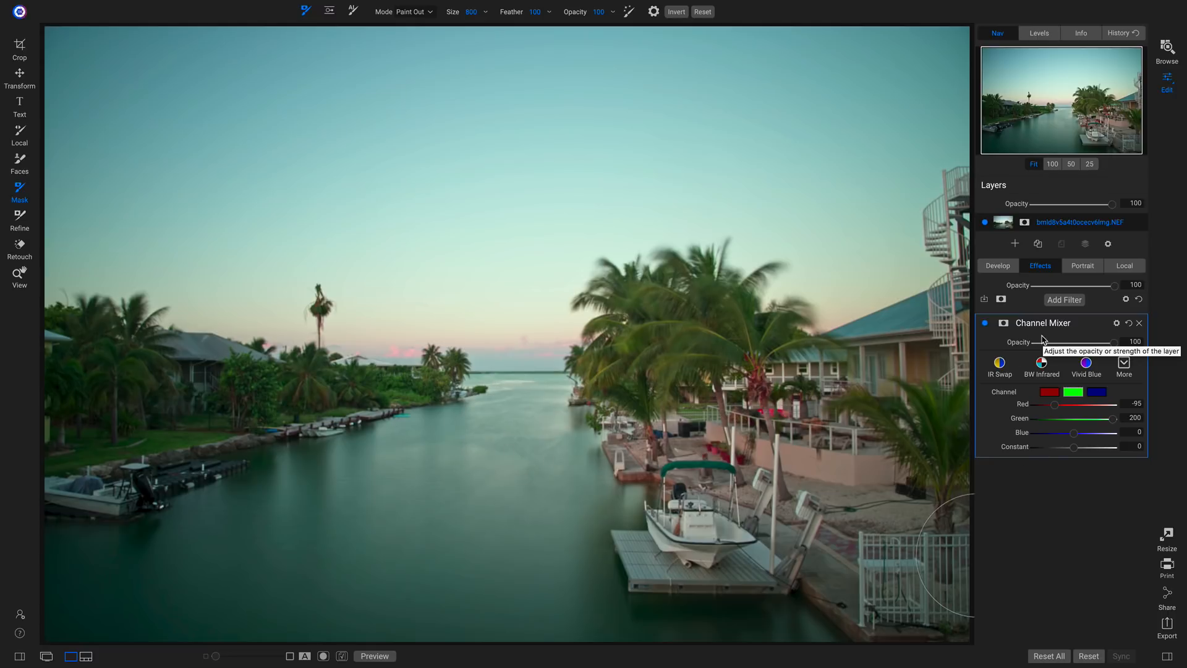
Step: Enable the Color Range mask for the Channel Mixer and sample the dark green of the palm trees as its color
click(1004, 324)
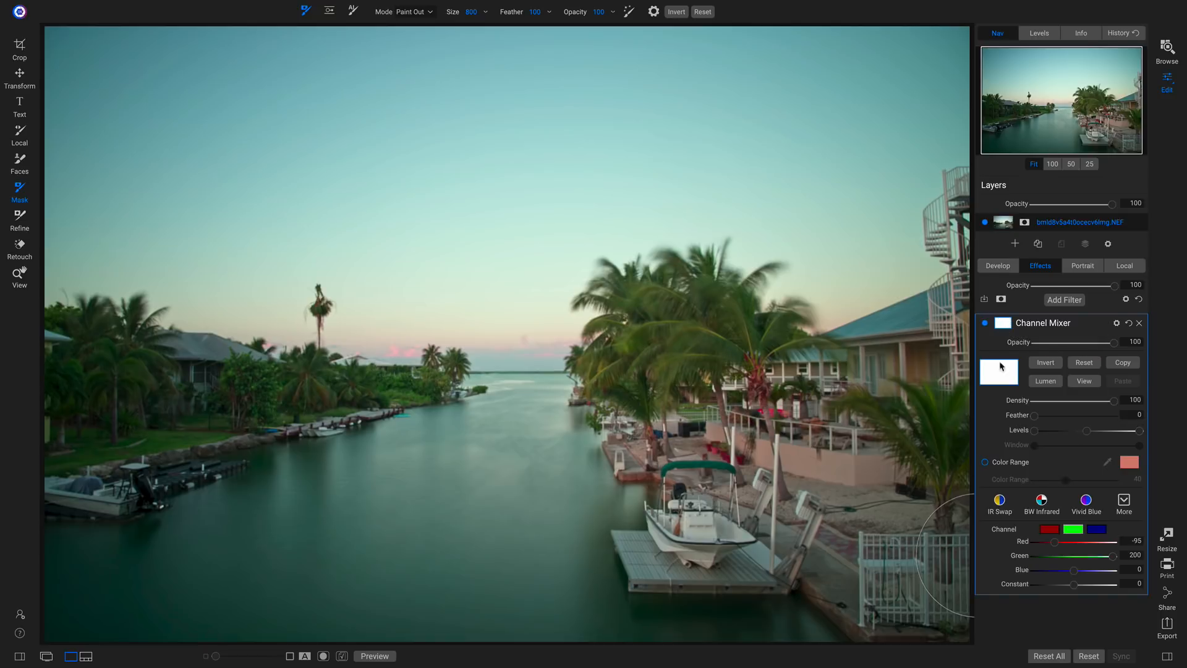
click(985, 462)
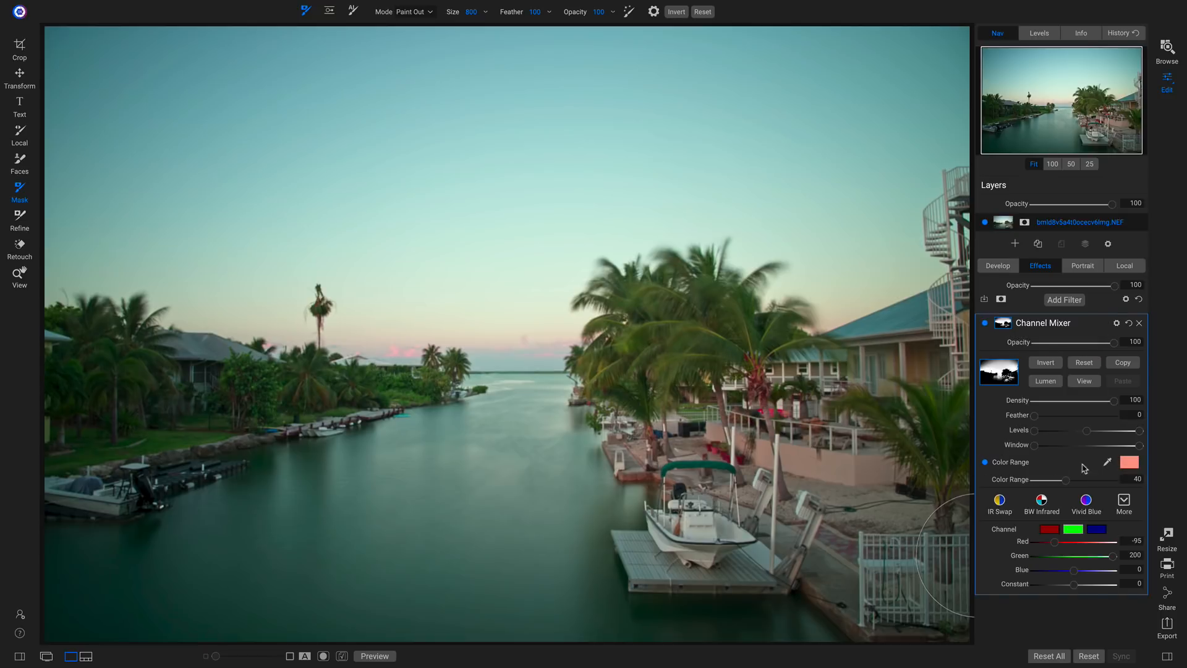
click(1108, 462)
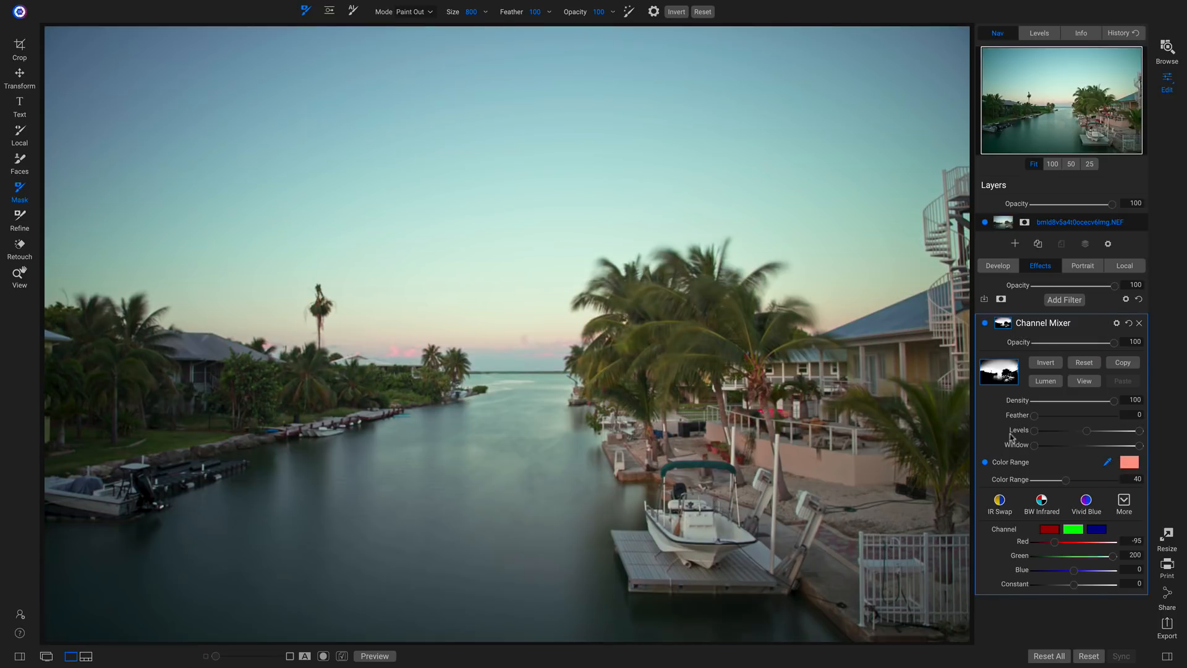
click(636, 341)
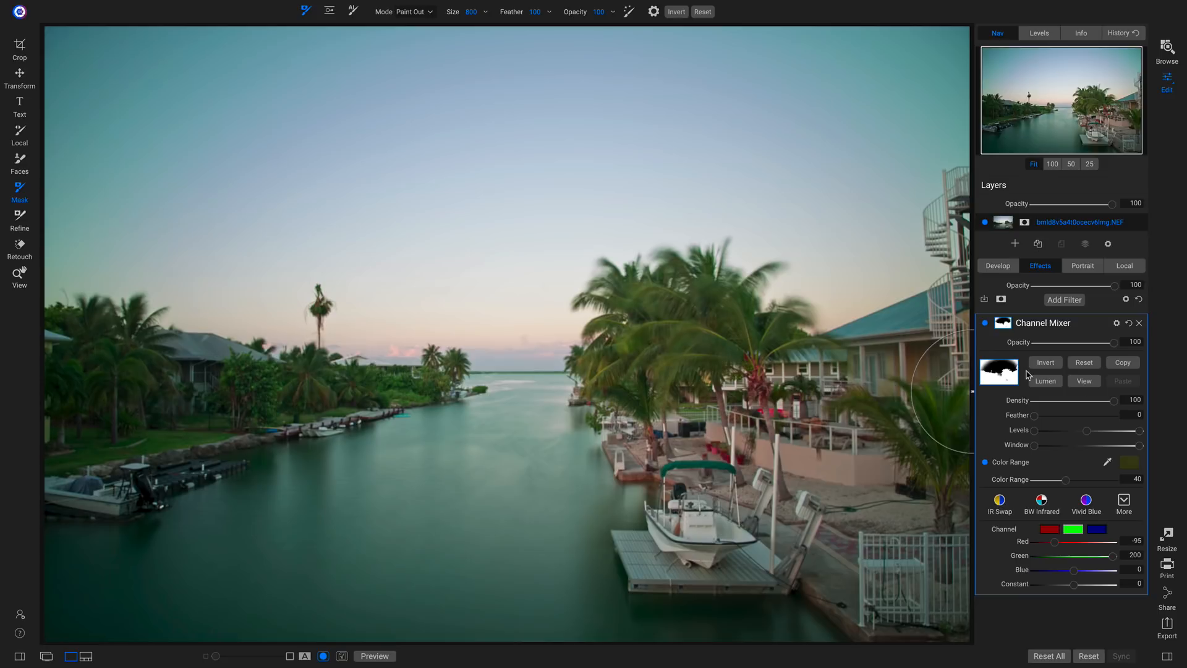
Step: Show the Channel Mixer's mask as a red overlay, and switch the mask view to black and white
click(267, 6)
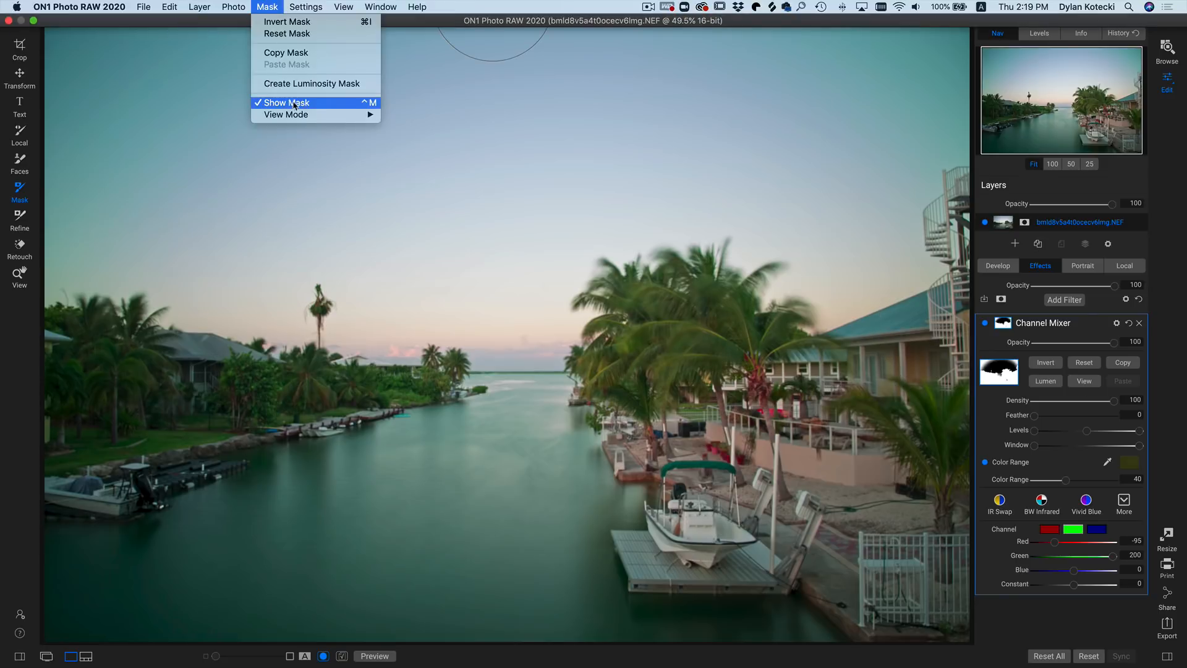
mouse_move(294, 114)
click(411, 115)
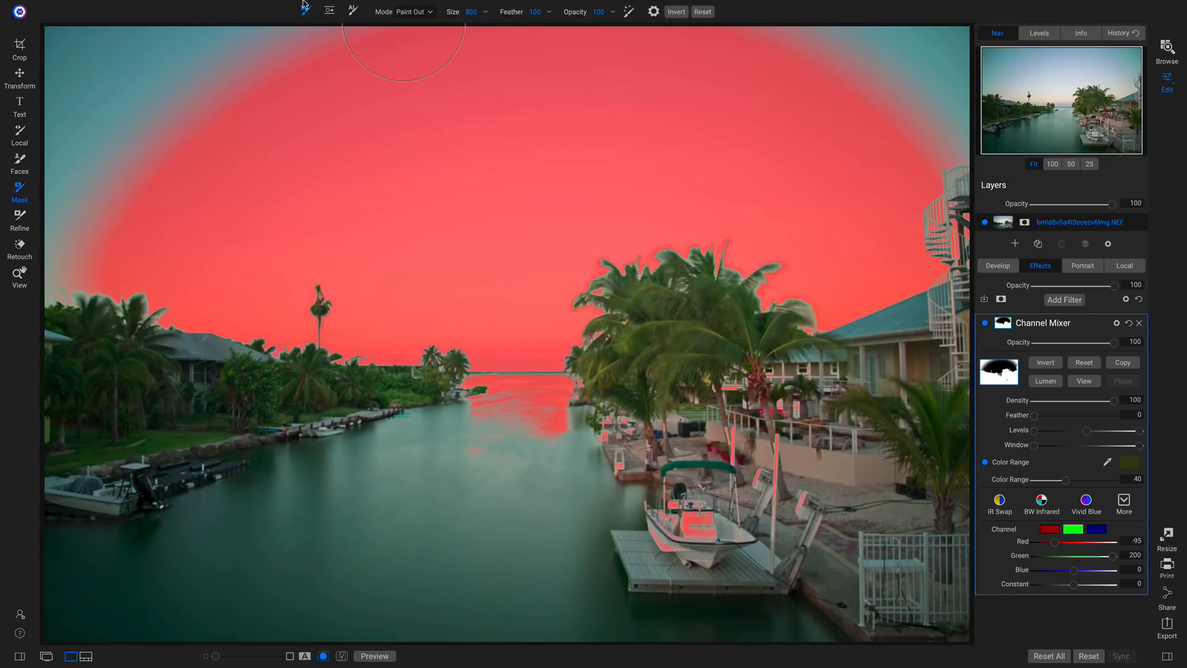
click(240, 6)
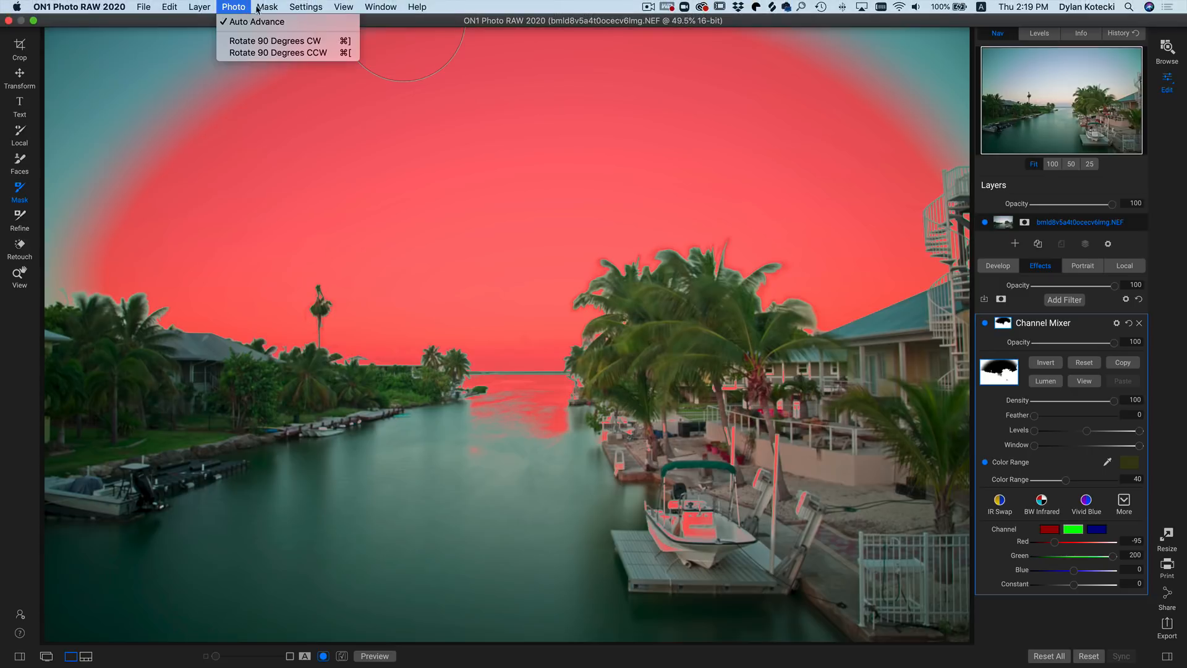
mouse_move(291, 113)
click(433, 140)
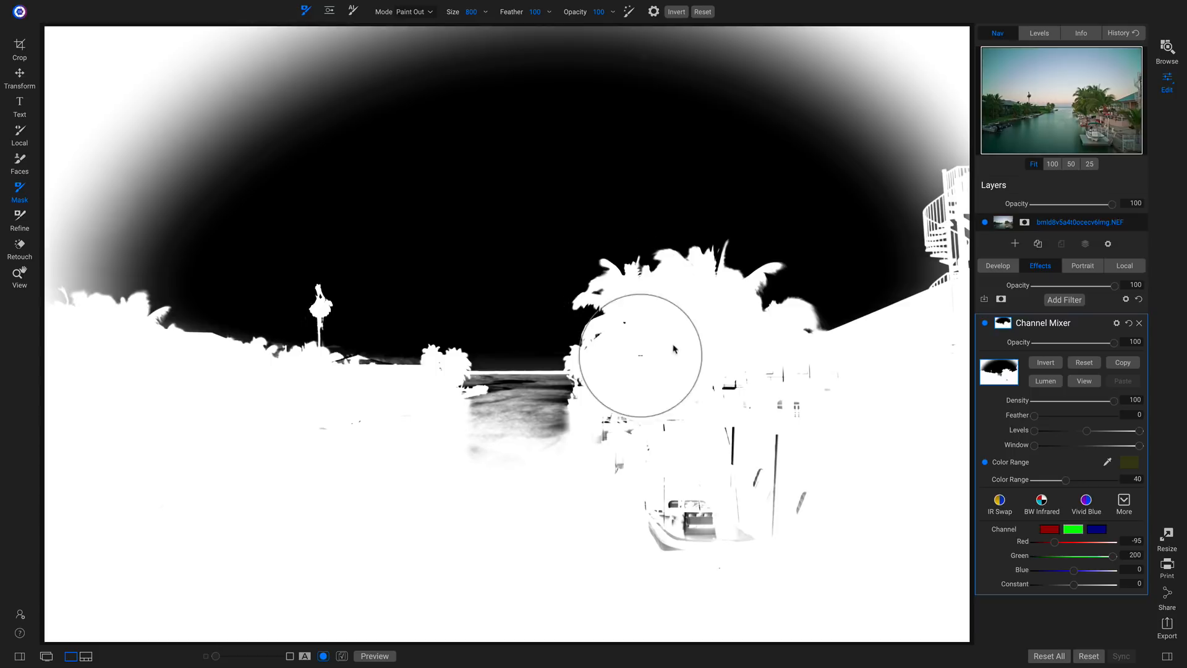
Step: Narrow the mask's Color Range to 12 and compare the color photo with the Channel Mixer off and on
drag(1068, 481, 1044, 483)
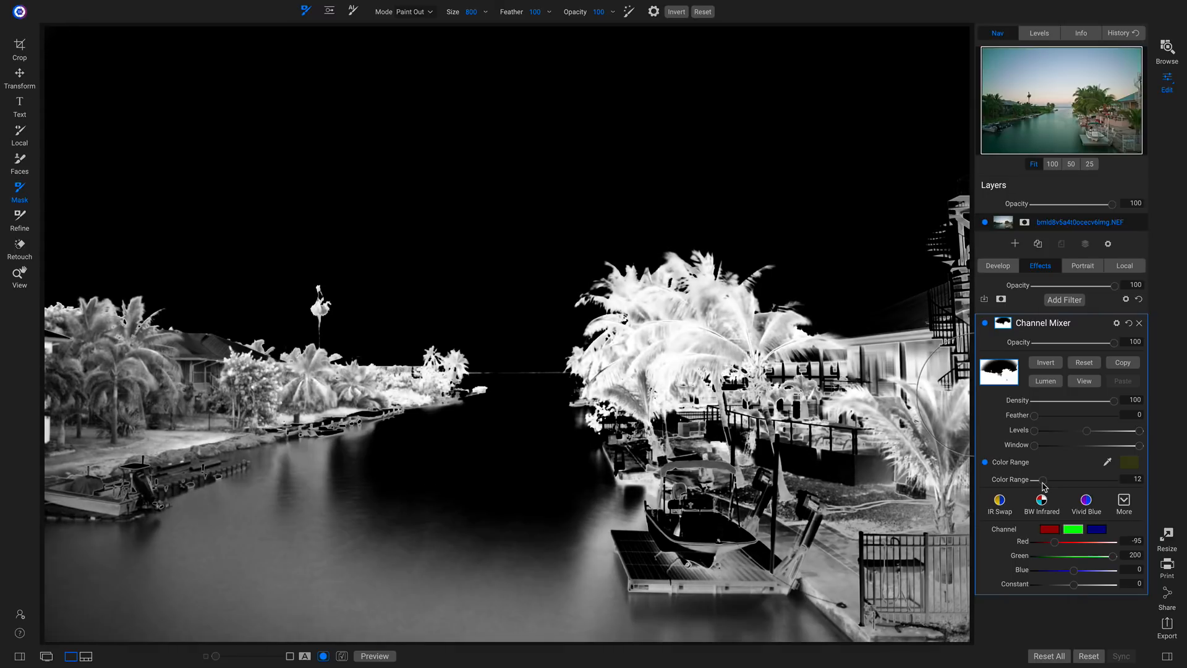
click(1080, 384)
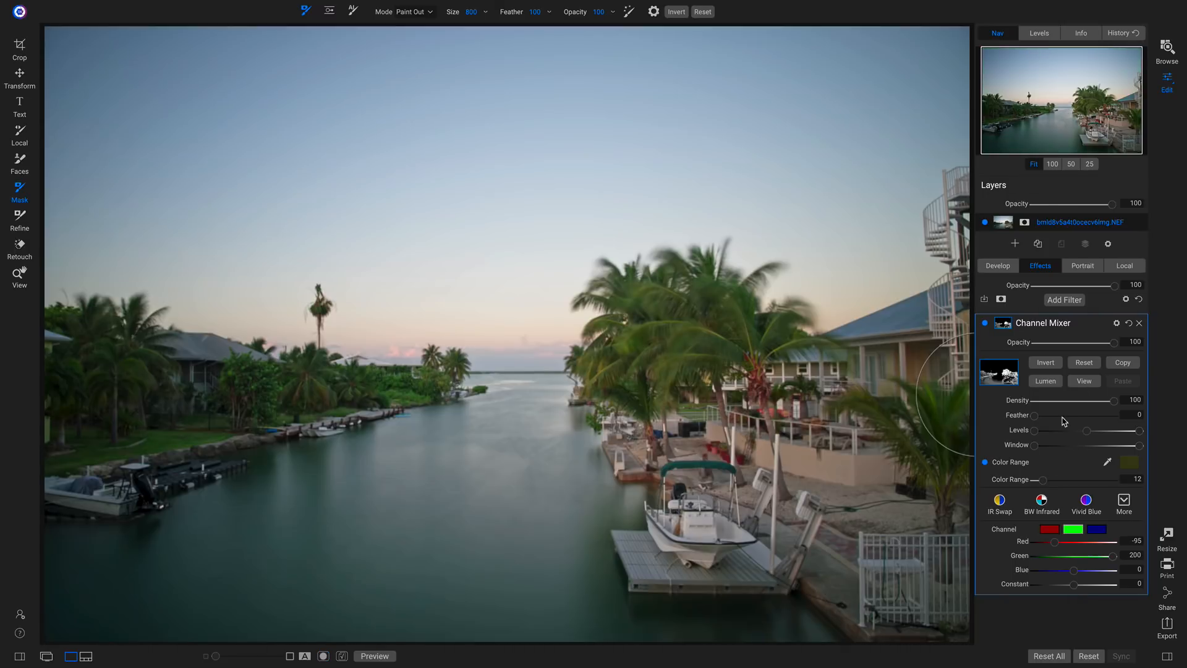
click(985, 322)
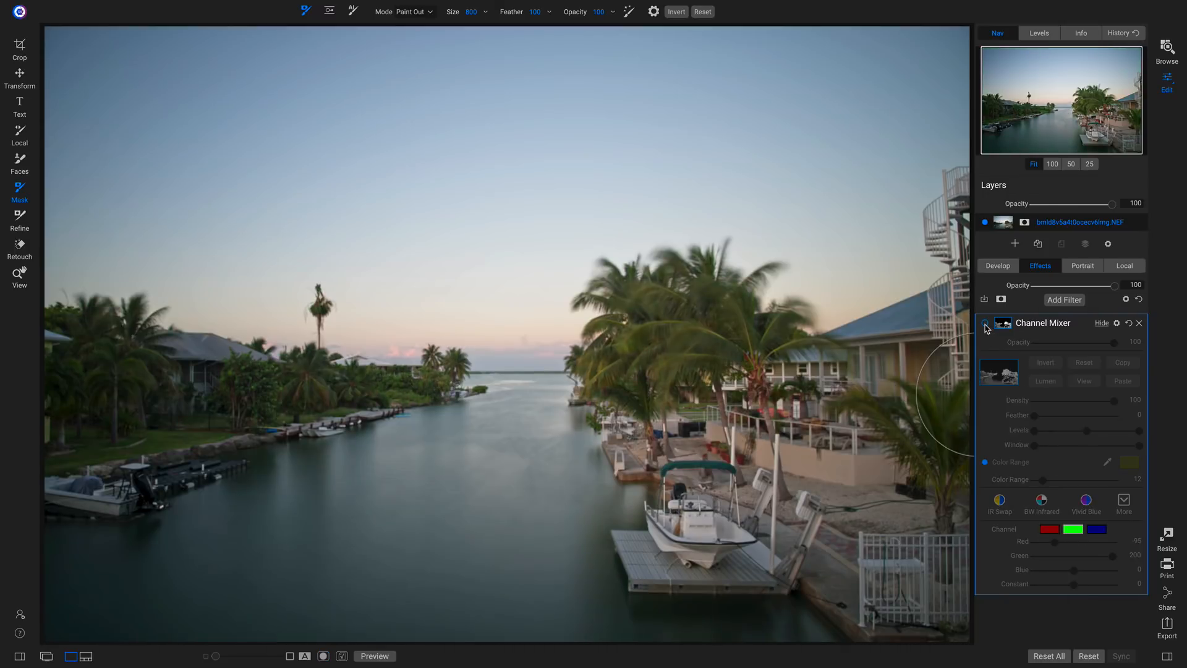
click(985, 323)
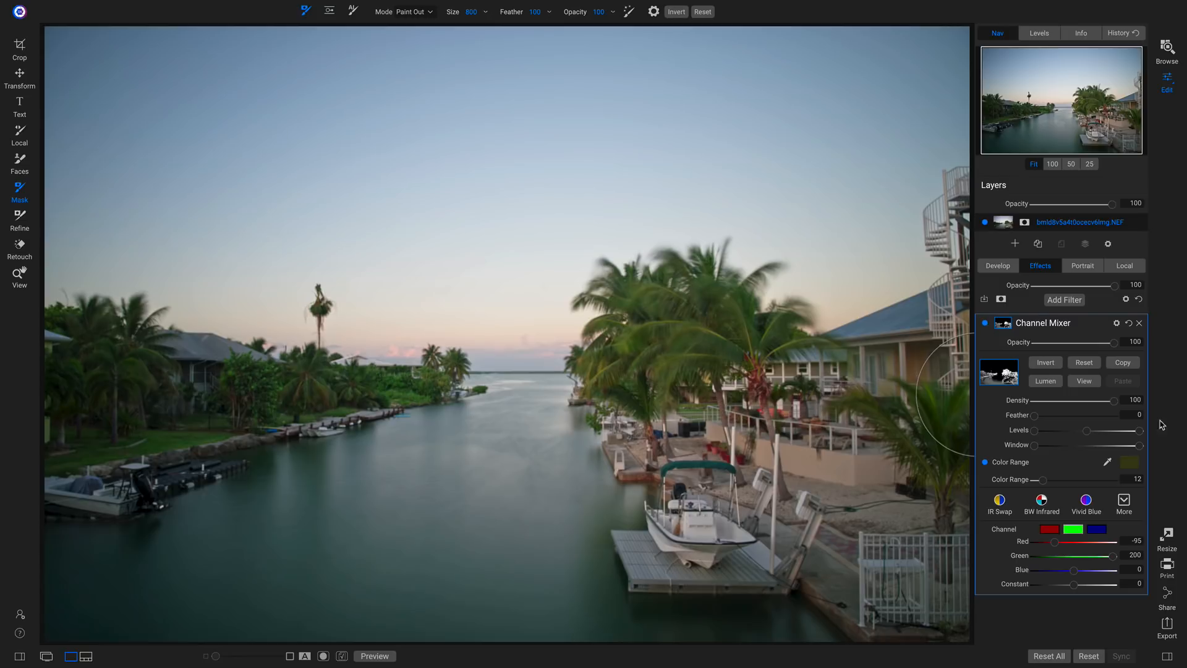
Step: Replace the masked Channel Mixer with a fresh Channel Mixer filter and apply its Vivid Blue style
click(1139, 323)
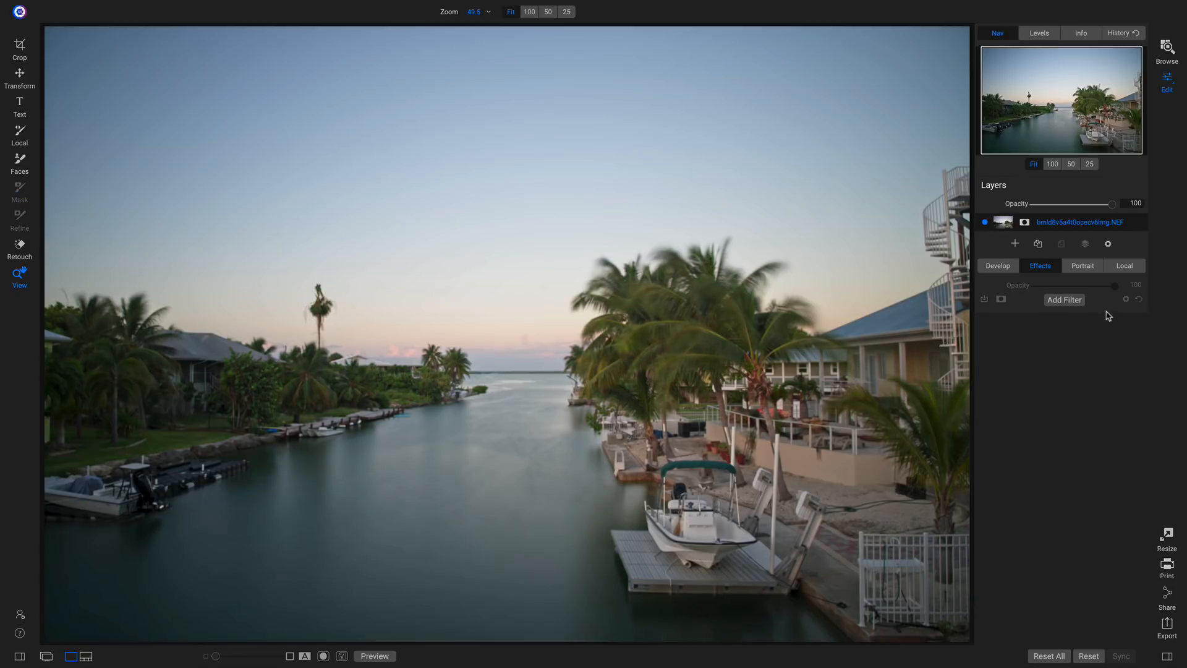
click(1069, 303)
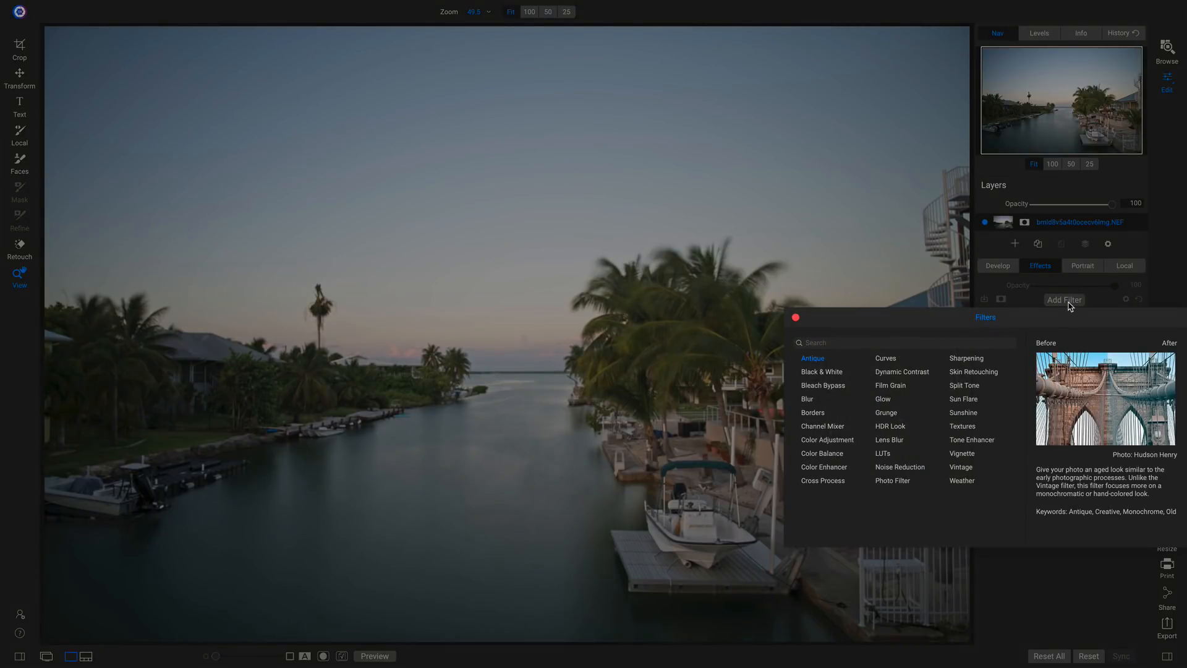
click(823, 426)
click(1124, 365)
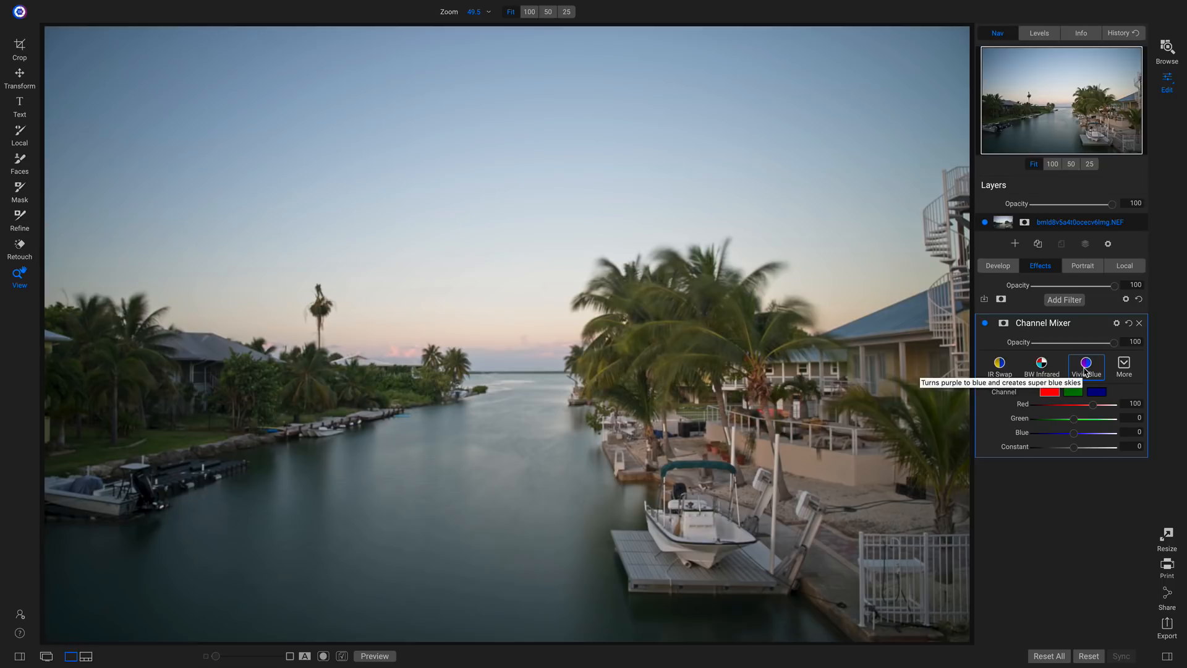
click(1085, 370)
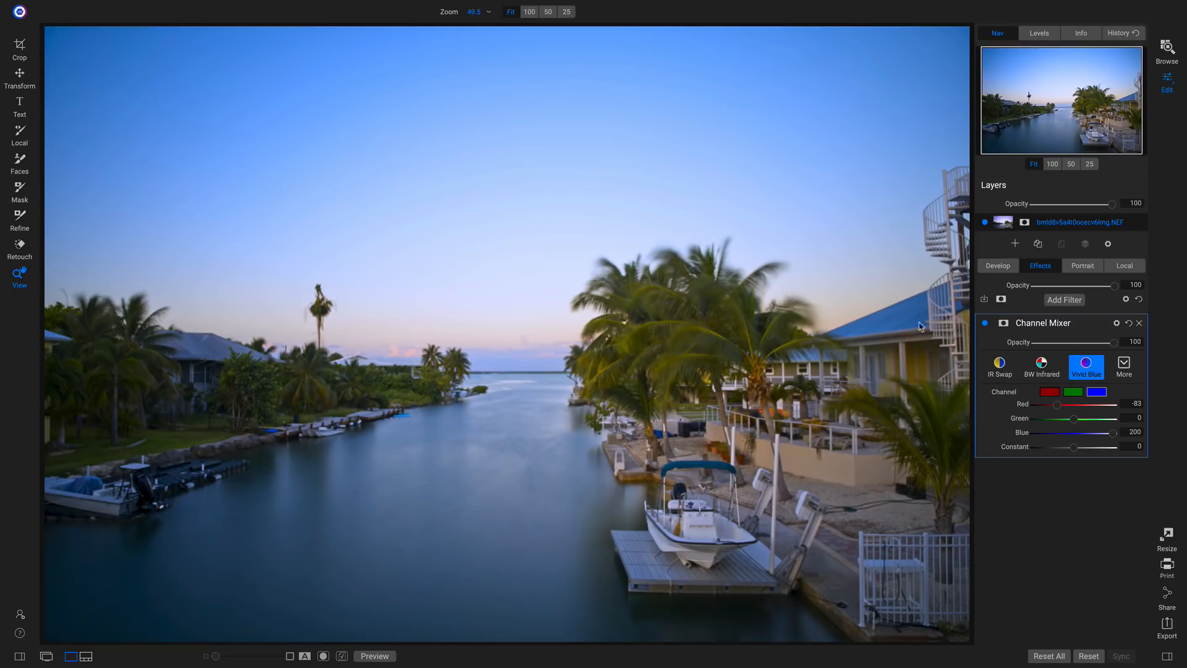
Step: Limit the Channel Mixer to the sky with a horizontal gradient mask, widening its feather and lowering its center below the horizon
key(b)
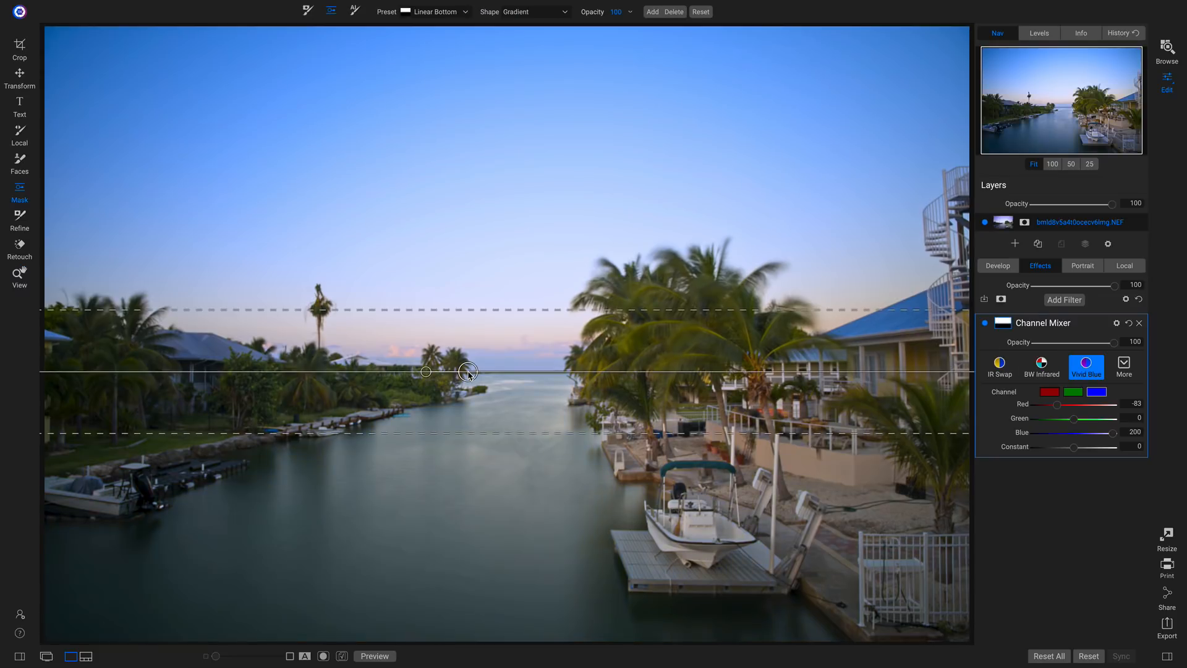
click(465, 371)
drag(467, 435, 468, 521)
drag(467, 372, 468, 408)
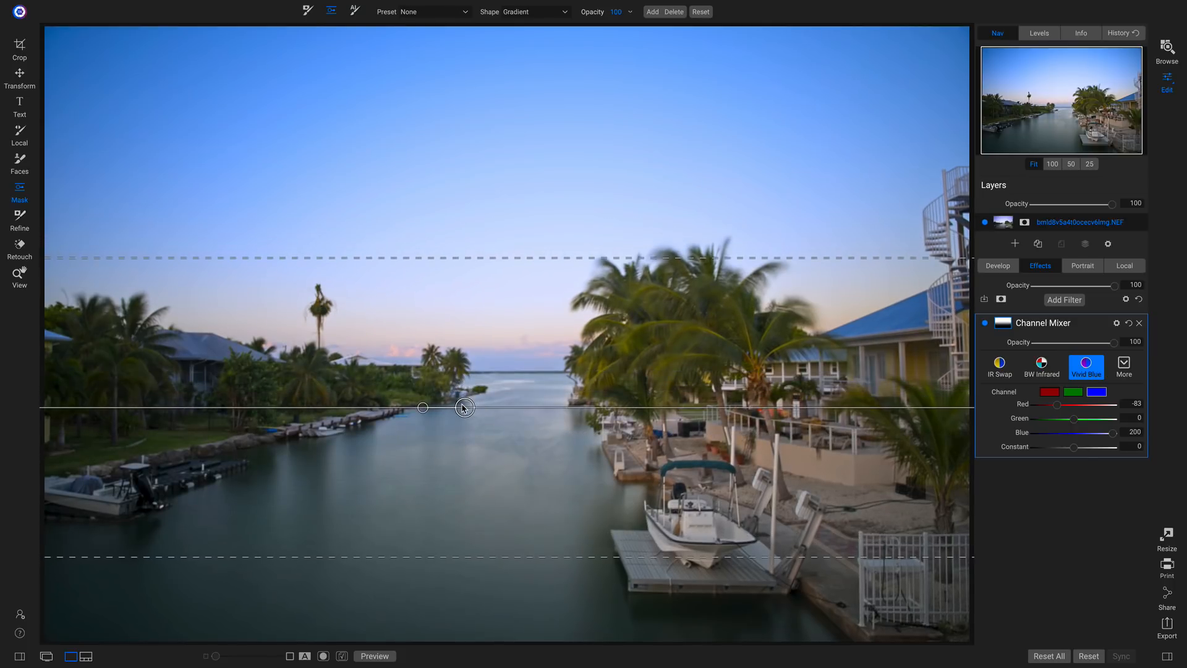
Step: Set the Channel Mixer's opacity to 46 and compare the photo with the filter off and on
drag(1117, 347, 1070, 349)
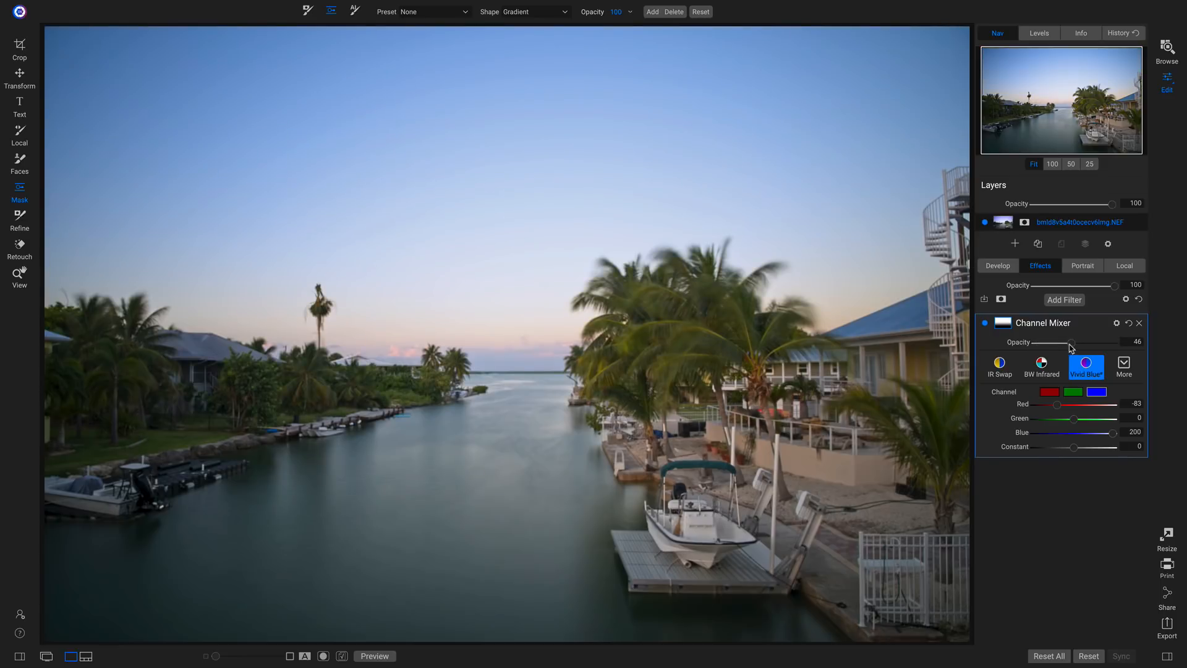
click(985, 324)
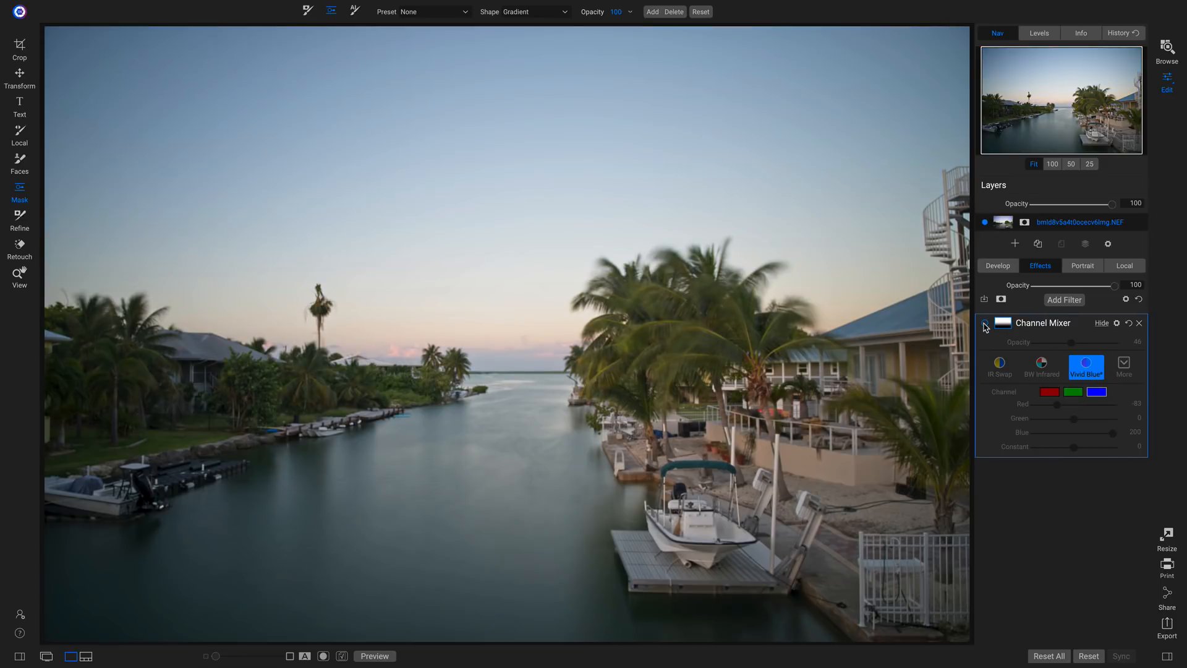
click(985, 324)
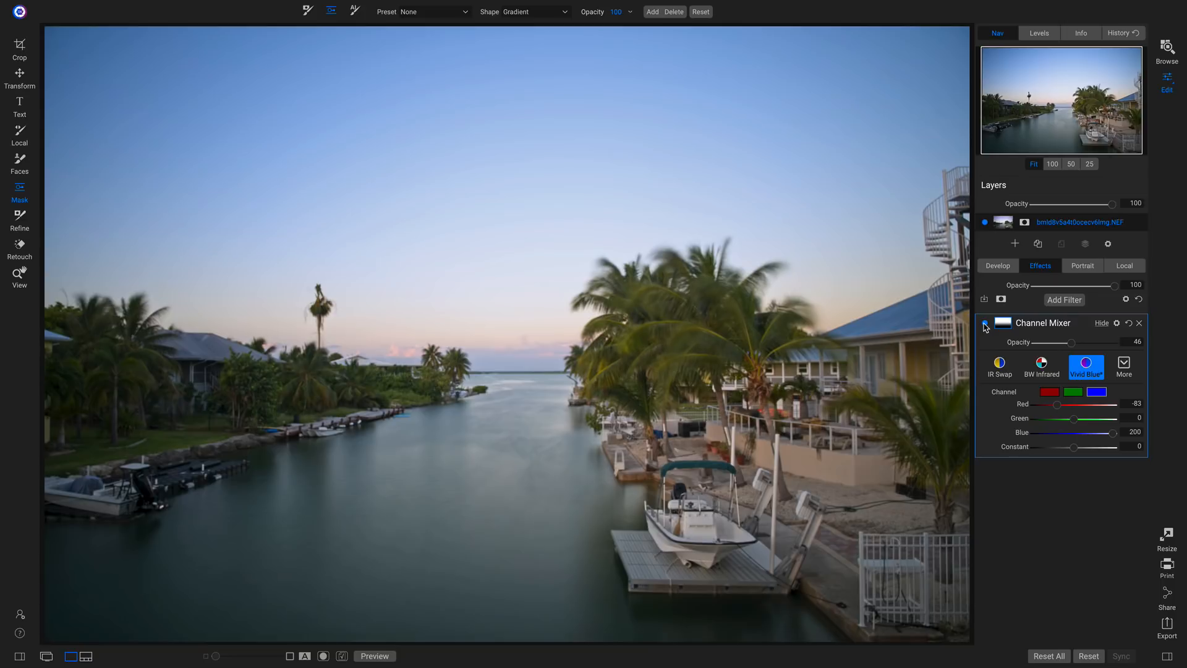
click(985, 324)
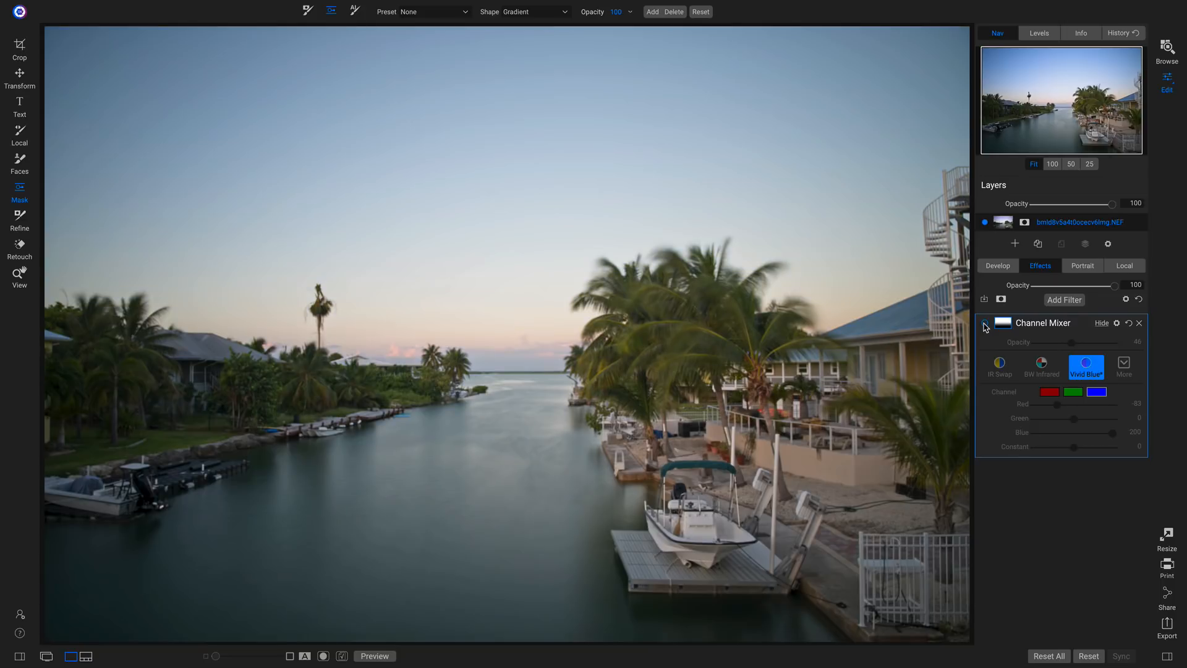
click(985, 324)
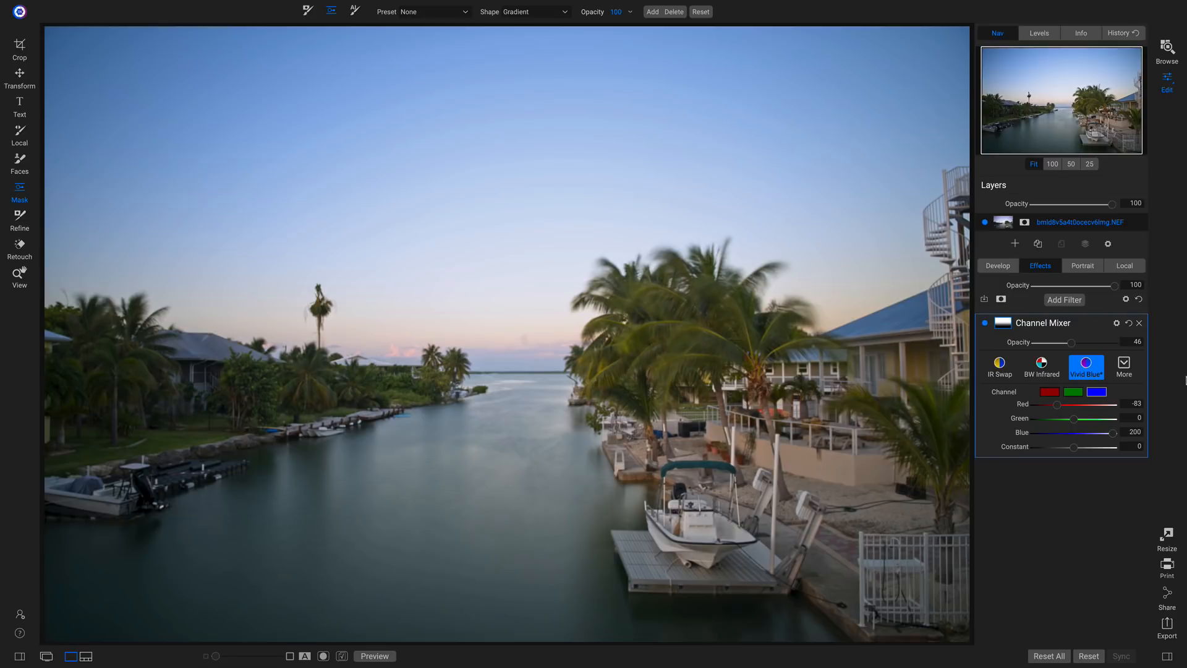
Step: Remove the Channel Mixer from the canal photo and add a Color Balance filter
click(1140, 323)
click(1064, 299)
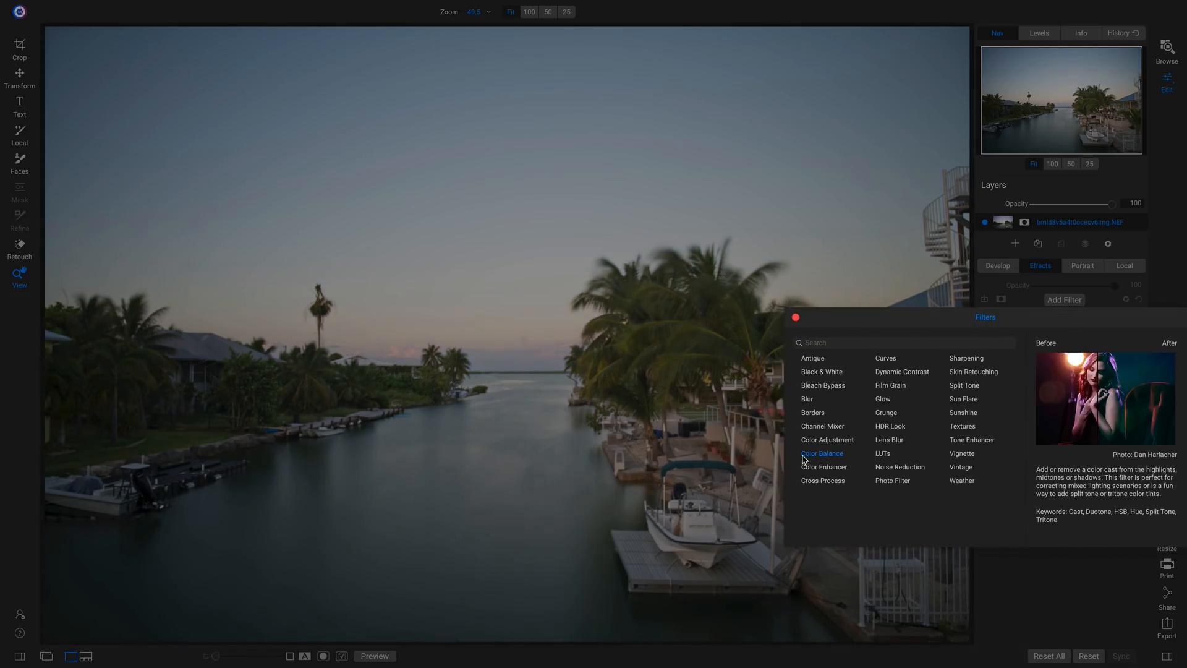
click(833, 458)
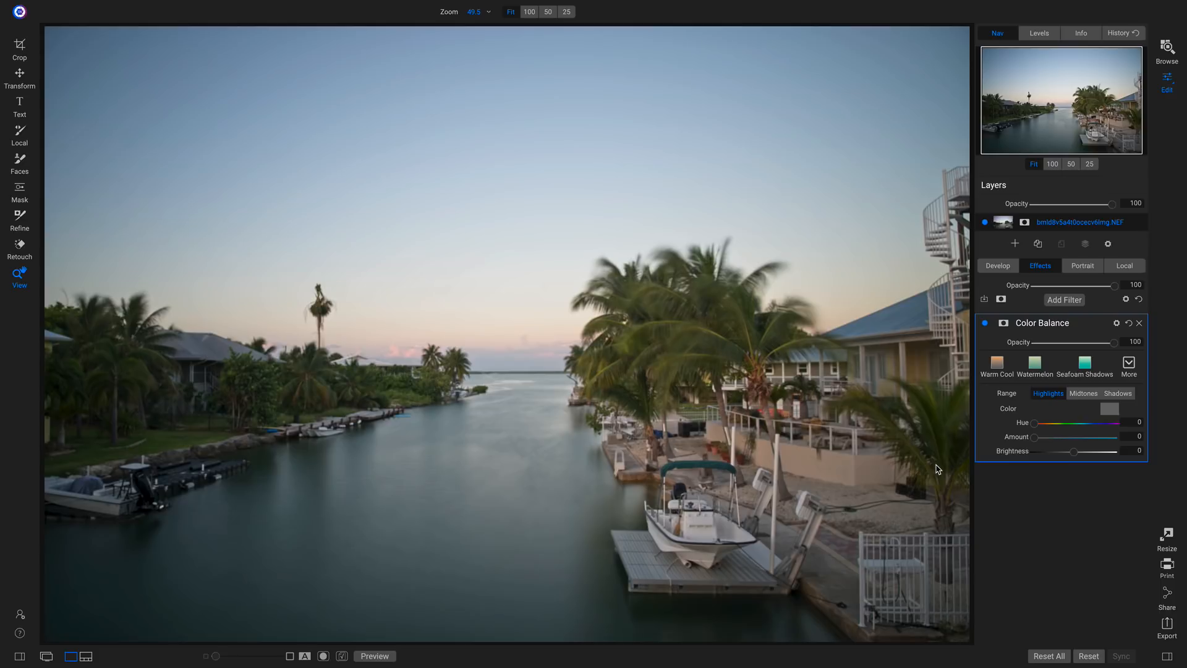
Step: Set the Color Balance shadows to hue 245, amount 38 and brightness -100, and compare the photo with the filter off and on
click(1119, 393)
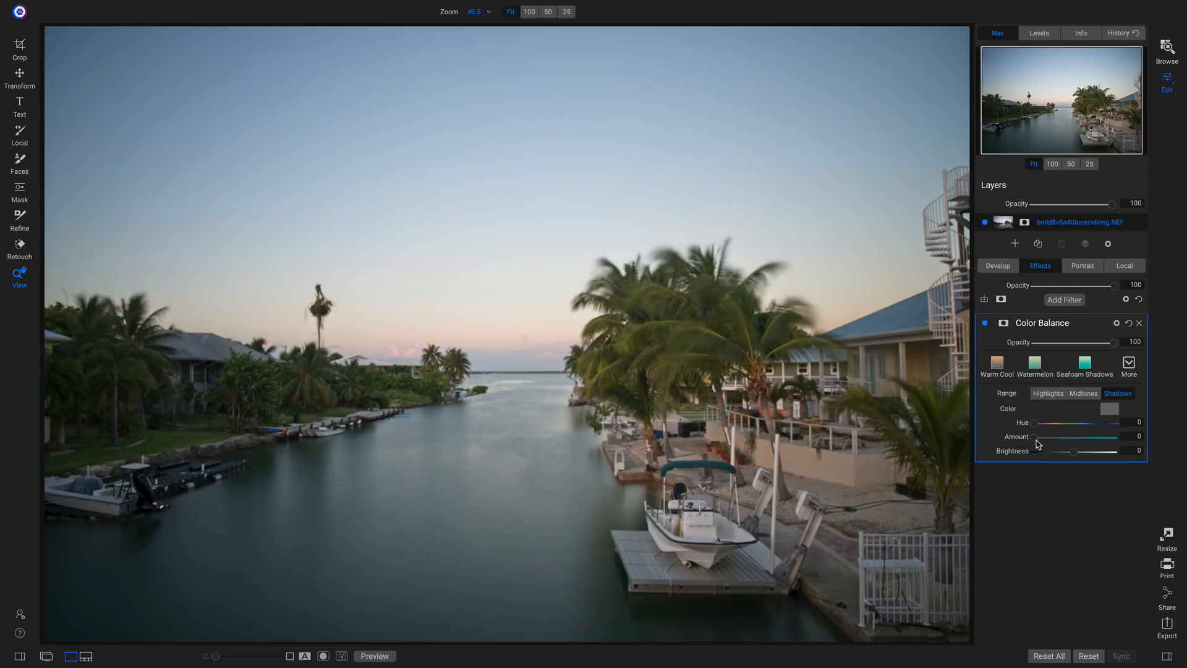
mouse_move(1035, 437)
mouse_down()
mouse_move(1079, 442)
mouse_move(1059, 424)
mouse_move(1093, 428)
mouse_move(1023, 456)
mouse_up()
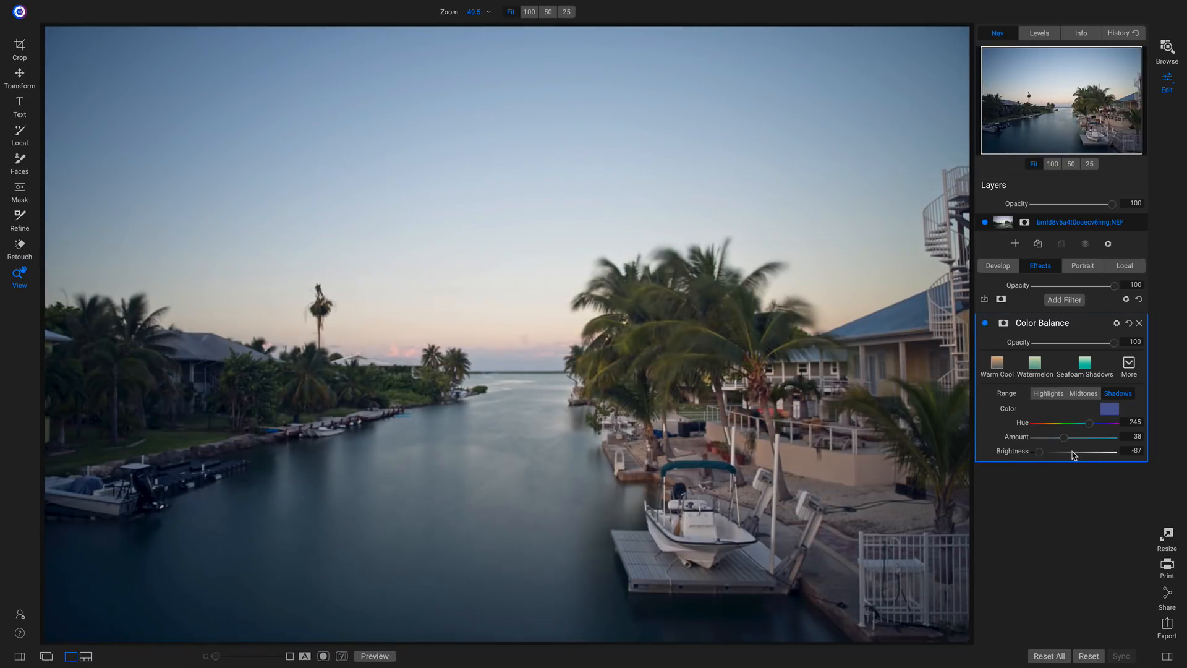
click(984, 324)
click(984, 324)
click(985, 324)
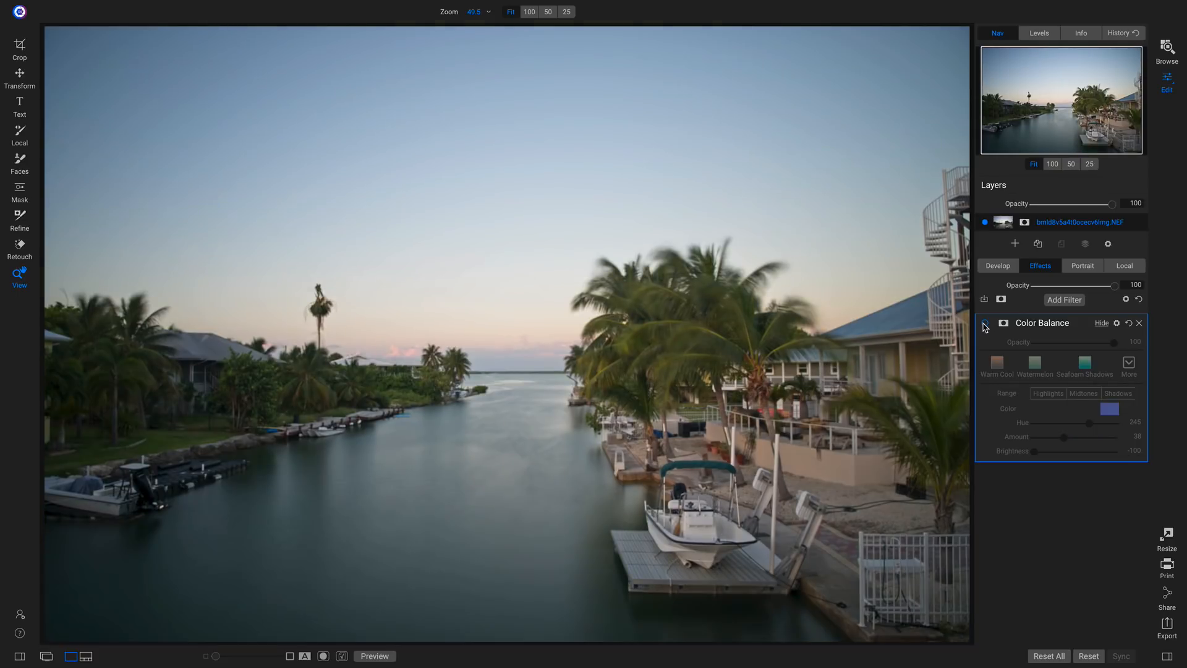
click(985, 324)
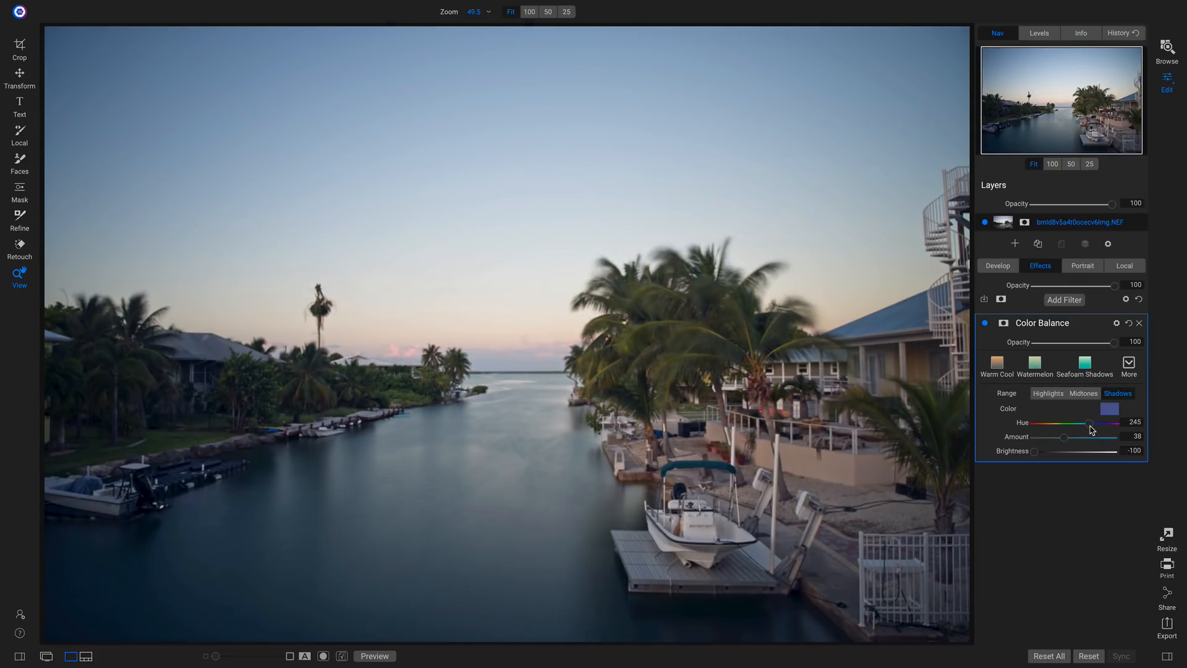
Step: Fine-tune the hue of the Color Balance shadows and compare the canal photo with the filter off and on
drag(1091, 430, 1087, 431)
click(984, 326)
click(984, 326)
Step: Tint the Color Balance midtones with hue 214, amount 24 and brightness 6
click(1083, 394)
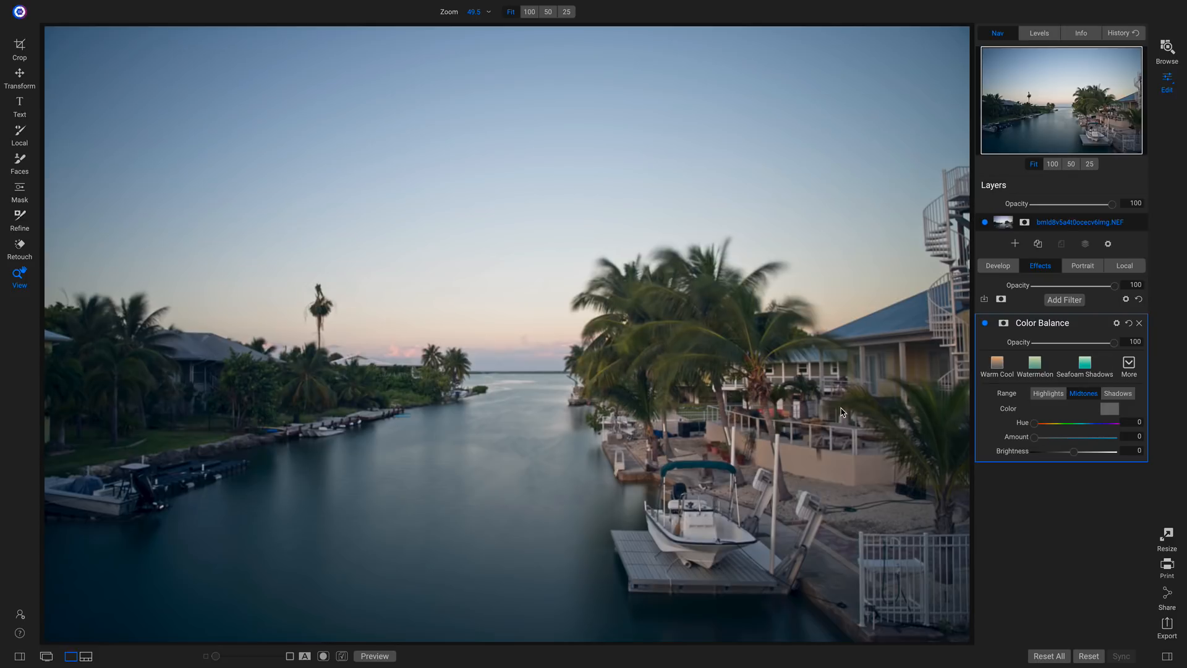
click(536, 465)
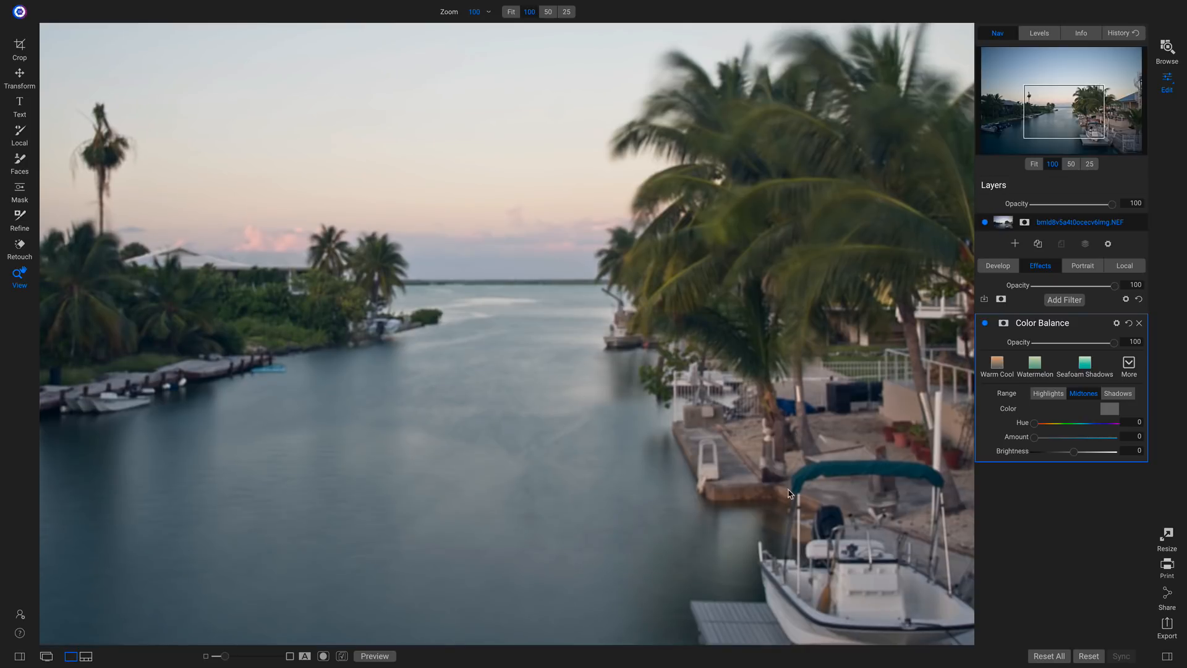
key(ctrl+0)
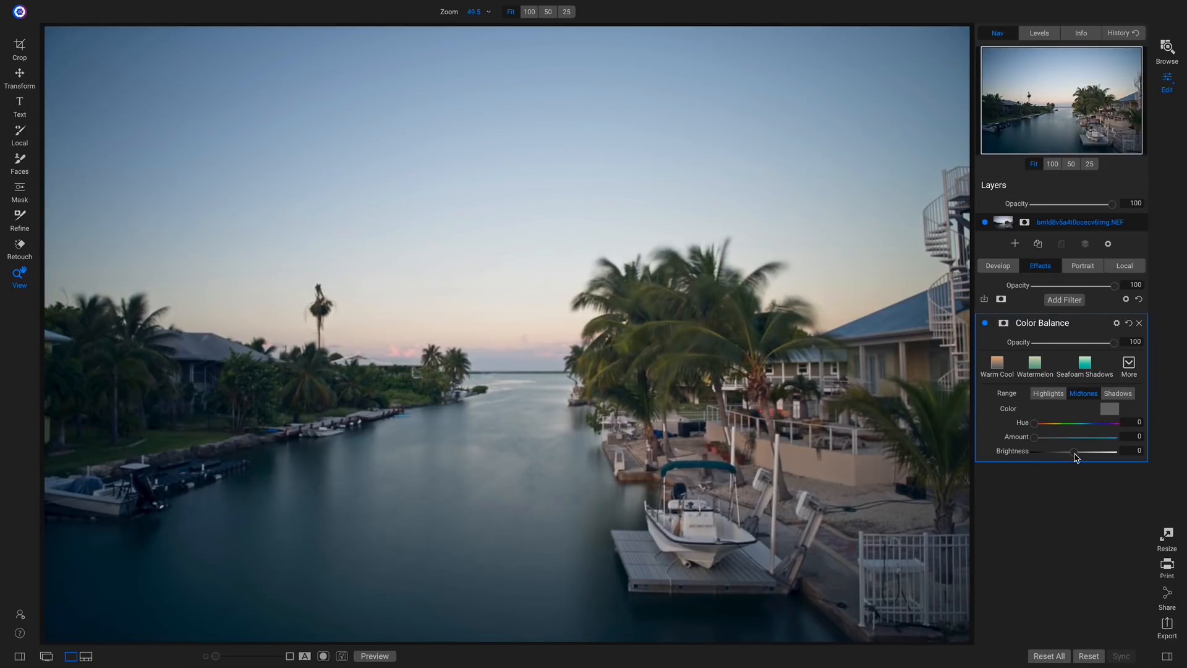
mouse_move(1078, 458)
mouse_down()
mouse_move(1042, 461)
mouse_move(1095, 459)
mouse_move(1040, 463)
mouse_move(1077, 462)
mouse_up()
mouse_move(1035, 438)
mouse_down()
mouse_move(1087, 443)
mouse_move(1075, 428)
mouse_move(1086, 428)
mouse_move(1054, 443)
mouse_up()
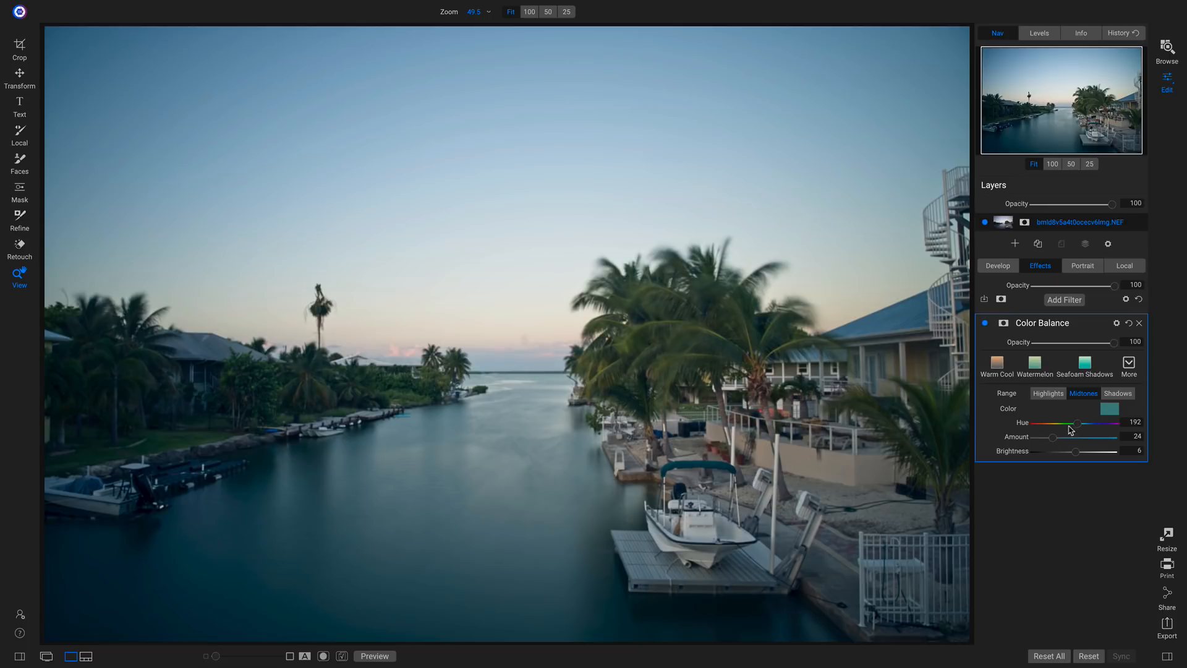
drag(1077, 425, 1070, 431)
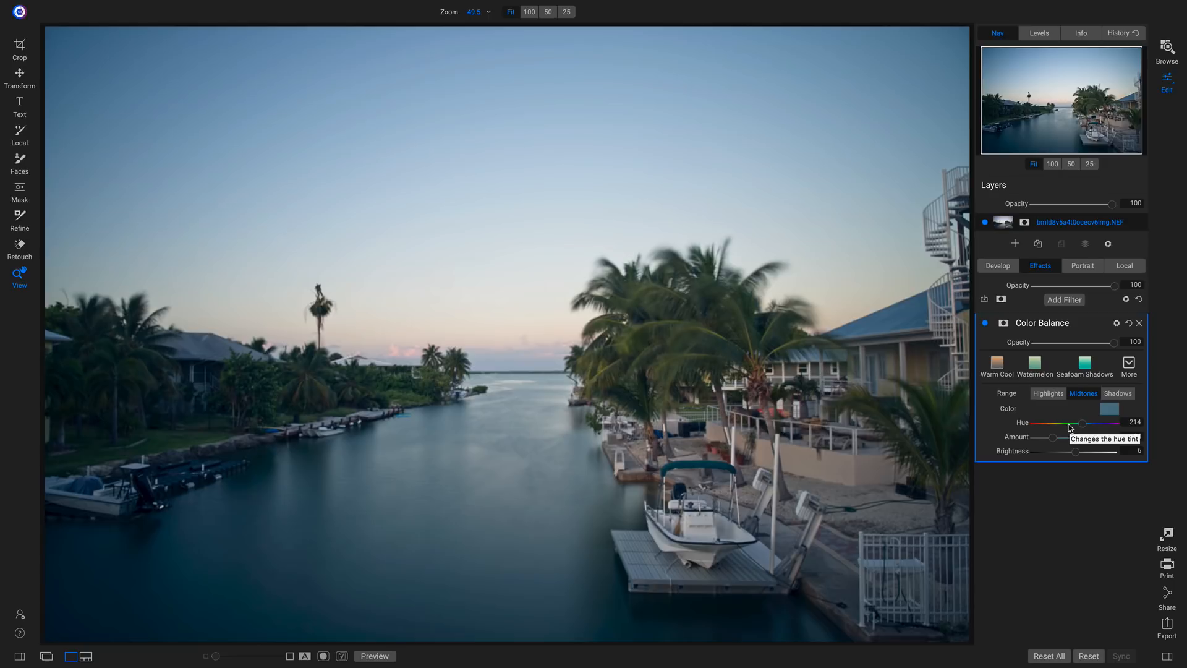
Step: Set the Color Balance highlights to hue 66, amount 68 and brightness 100
click(1044, 395)
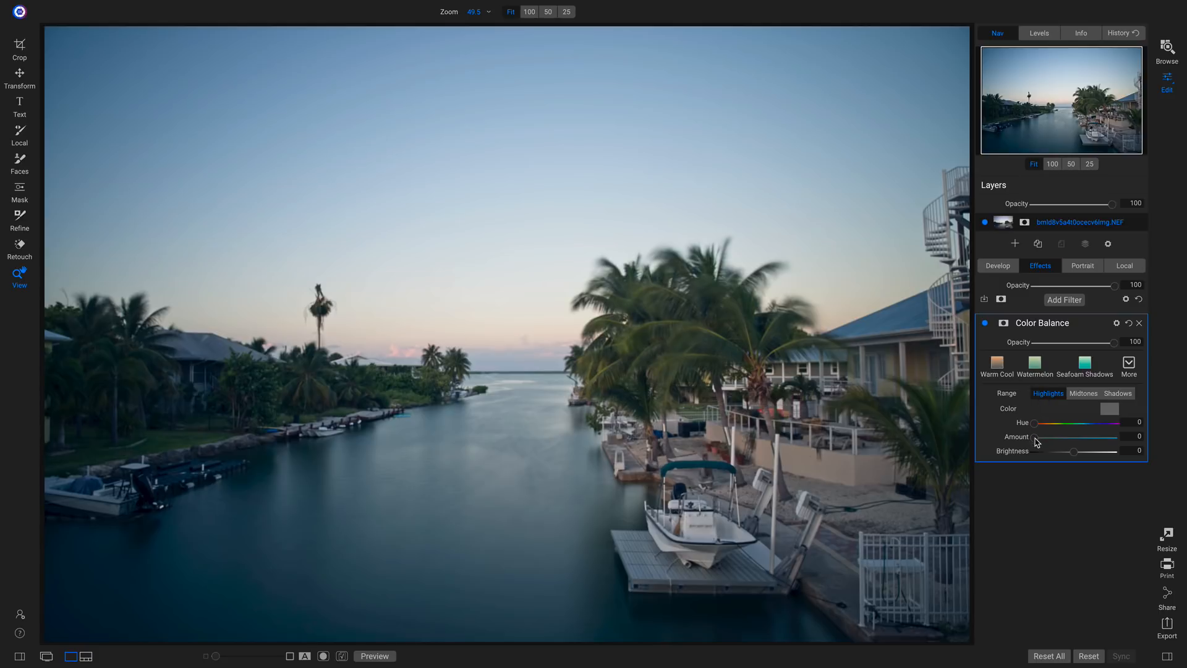
drag(1035, 437, 1136, 457)
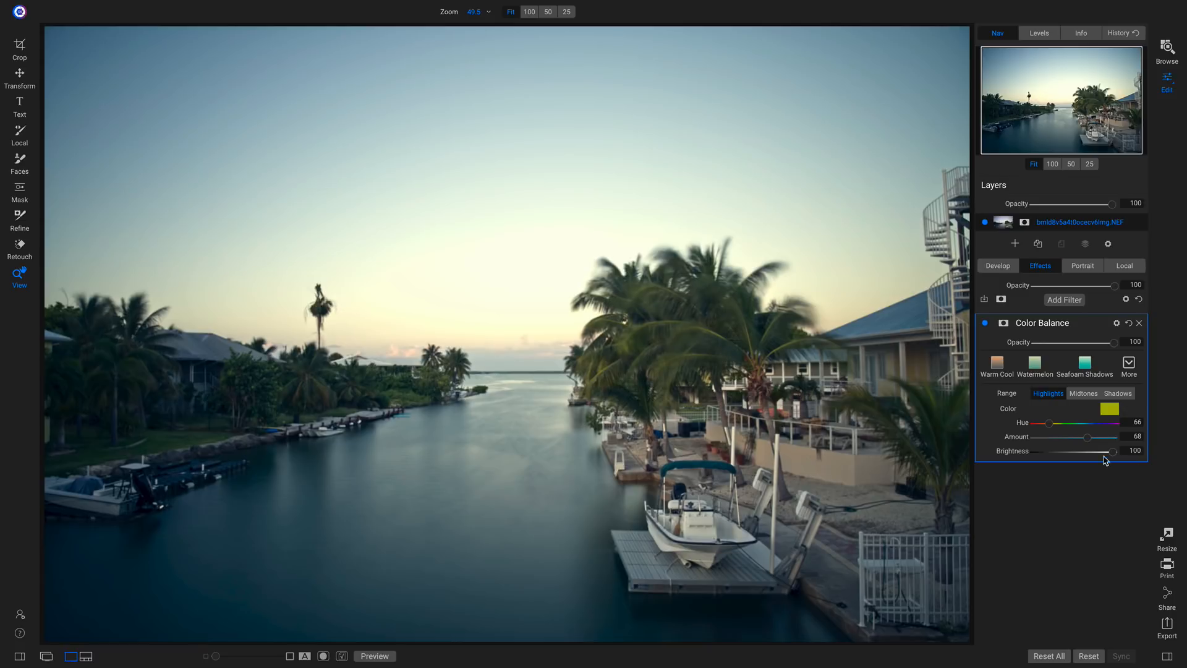
Step: Compare the canal photo repeatedly with the whole Color Balance filter switched off and on
click(984, 323)
click(984, 324)
click(985, 324)
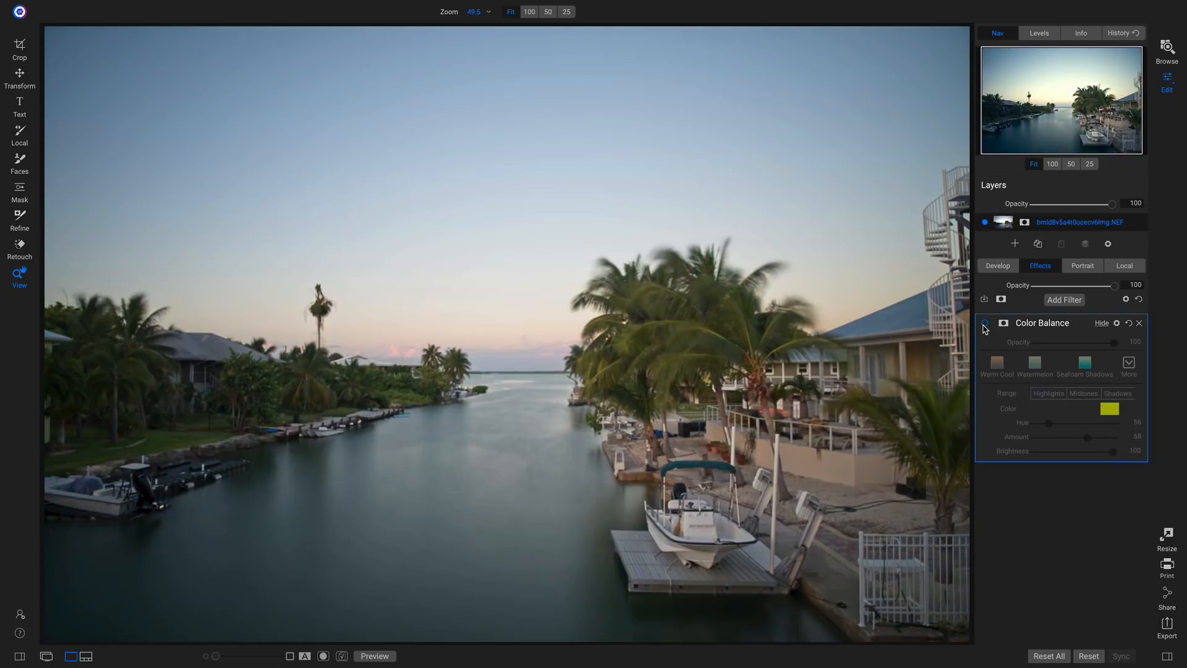
click(984, 324)
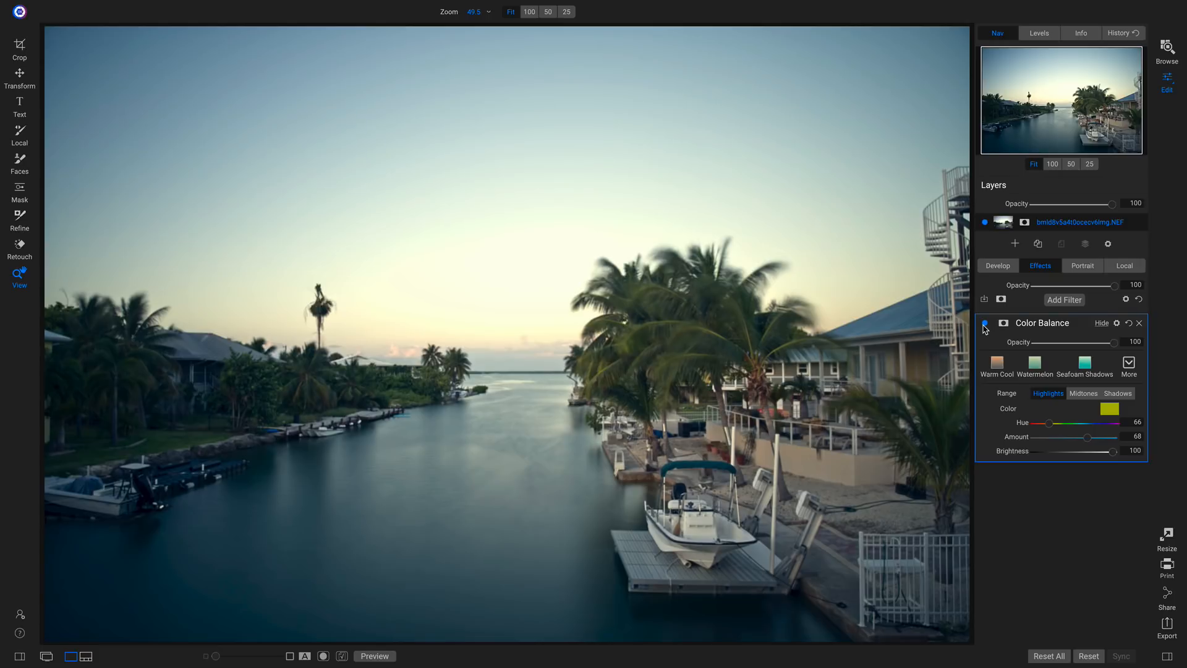
click(985, 324)
click(984, 324)
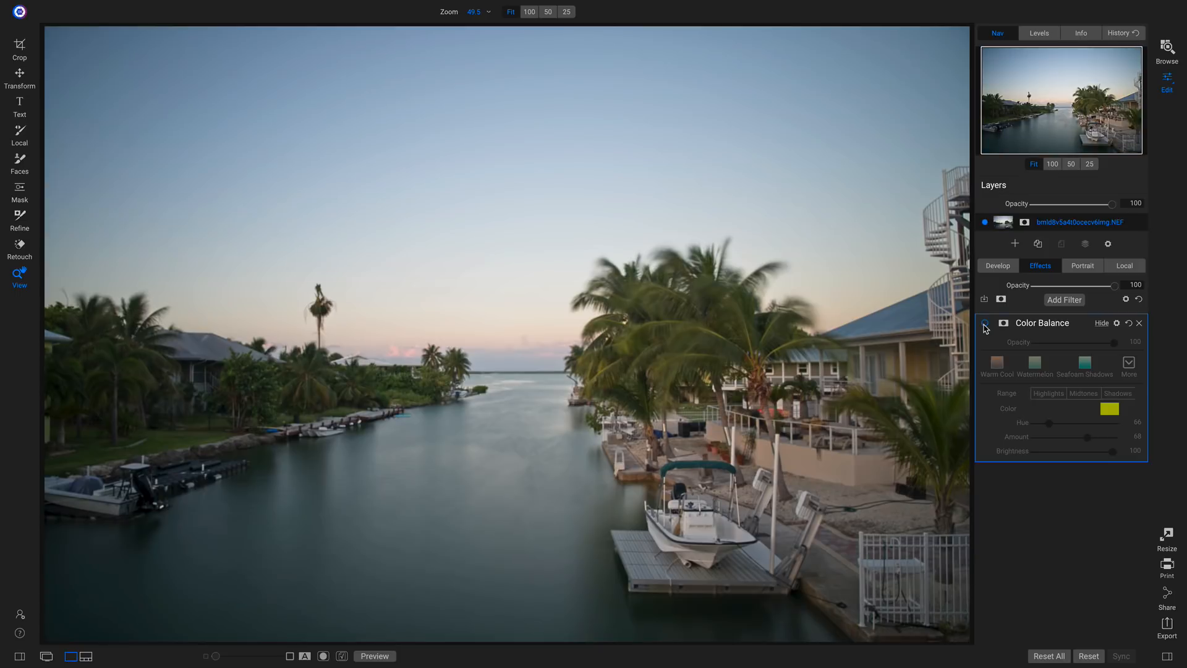
click(984, 324)
click(985, 324)
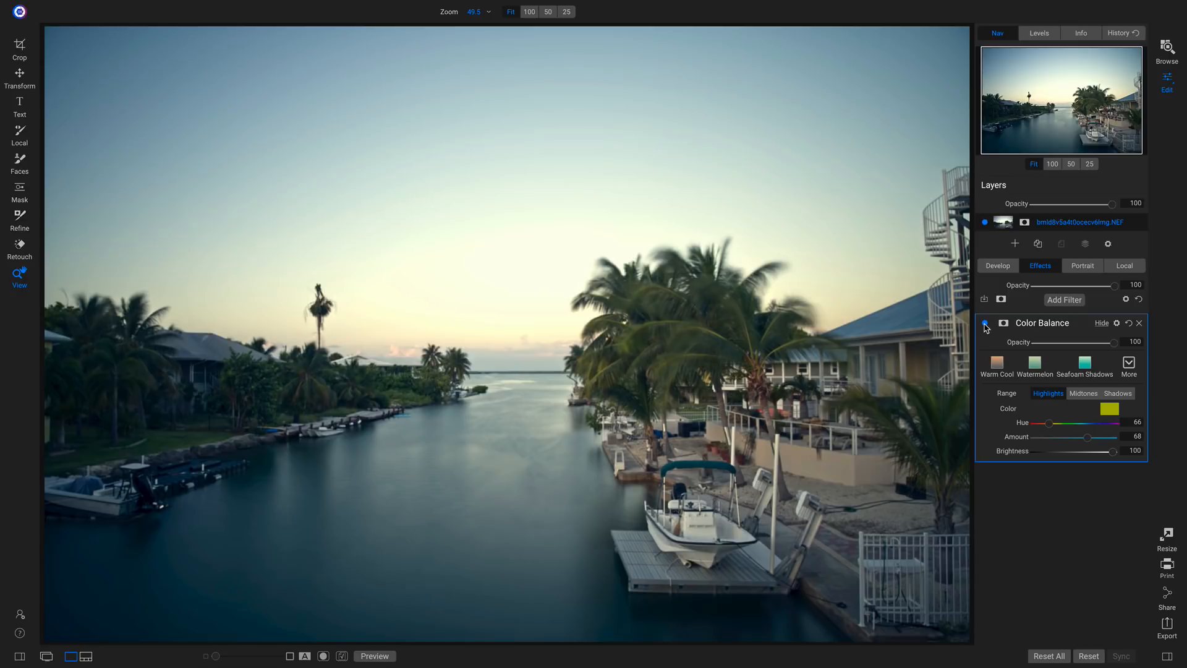
Step: Remove the Color Balance filter from the canal photo and open the palm-tree sunset photo without the filmstrip
click(1141, 323)
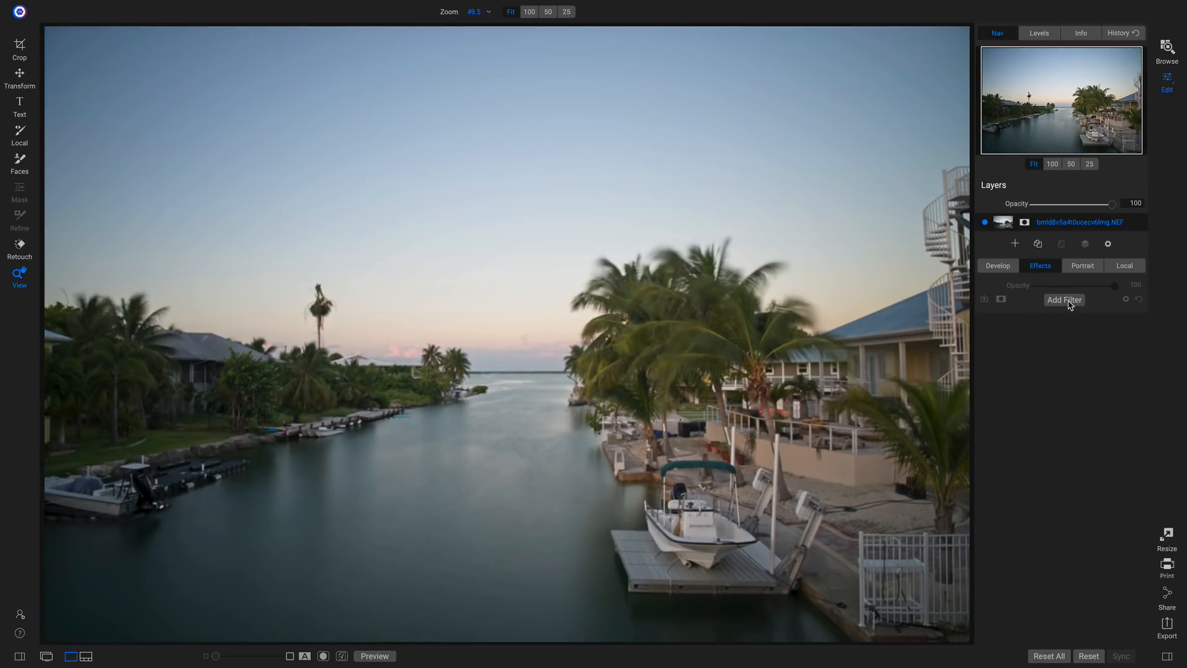
key(n)
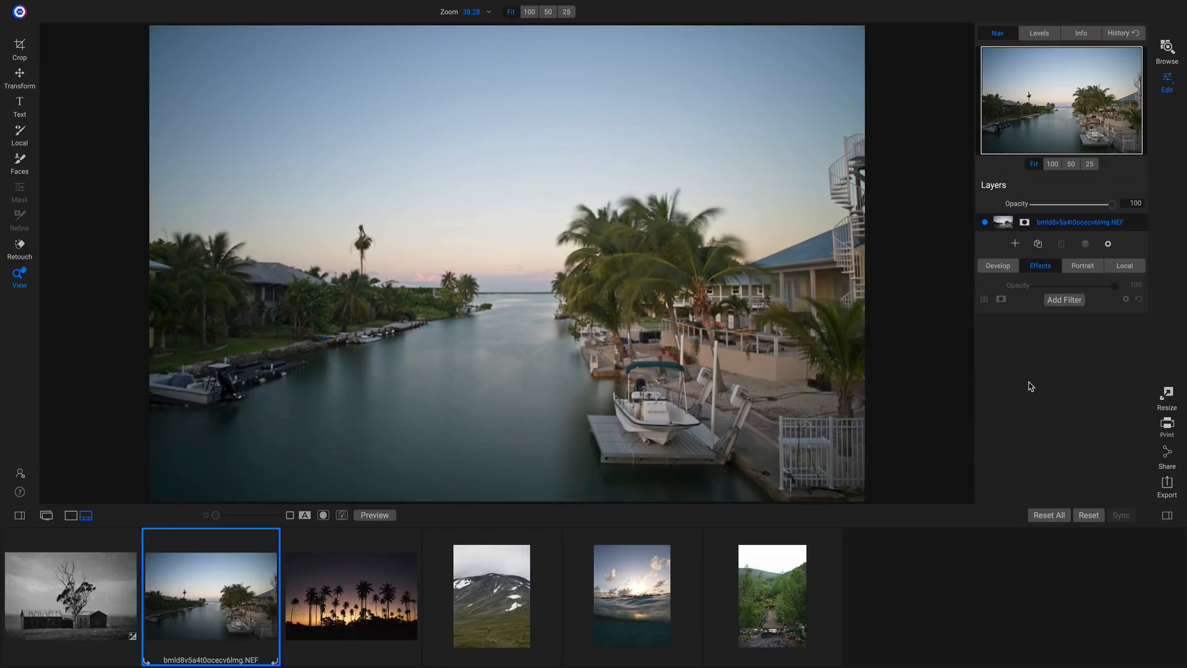
click(351, 591)
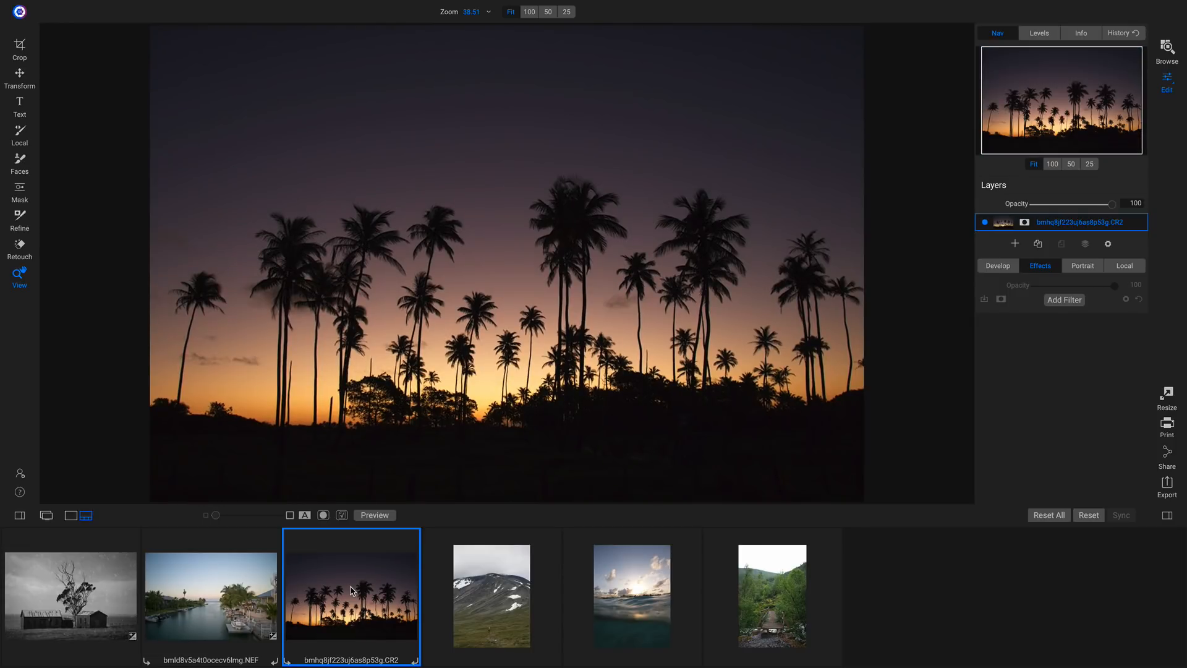
key(e)
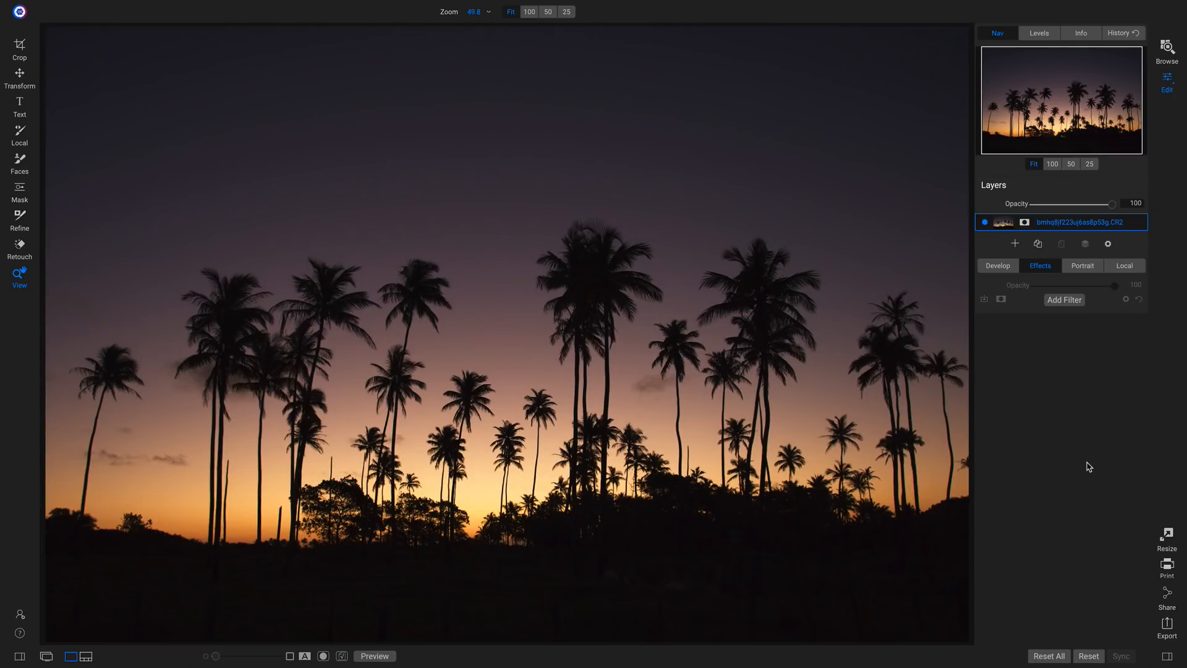
Step: Apply the AI Auto tone adjustment to the palm sunset photo and reduce its Auto strength to 81
click(1006, 268)
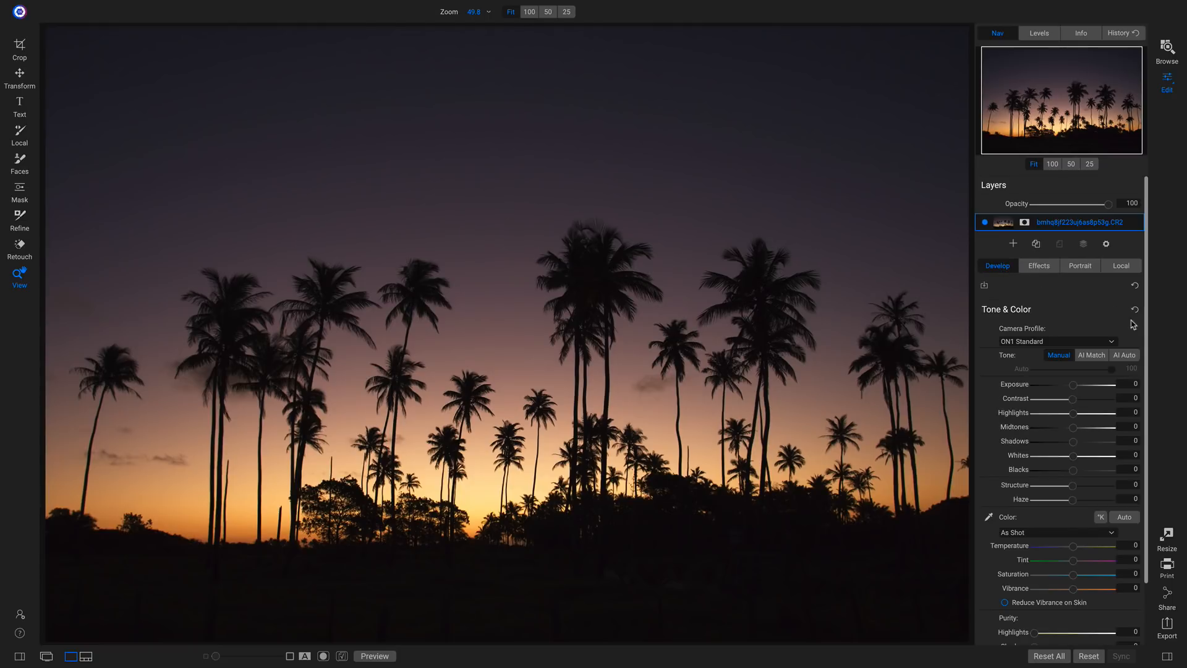
click(1125, 356)
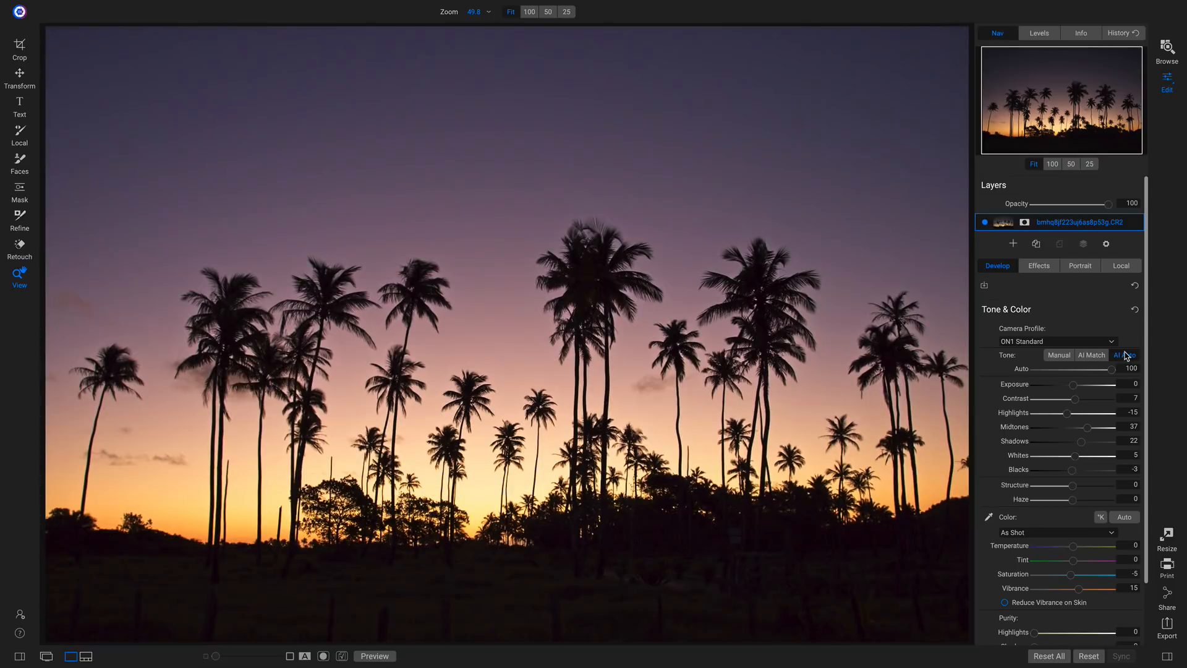
mouse_move(1113, 373)
mouse_down()
mouse_move(1075, 374)
mouse_move(1098, 376)
mouse_up()
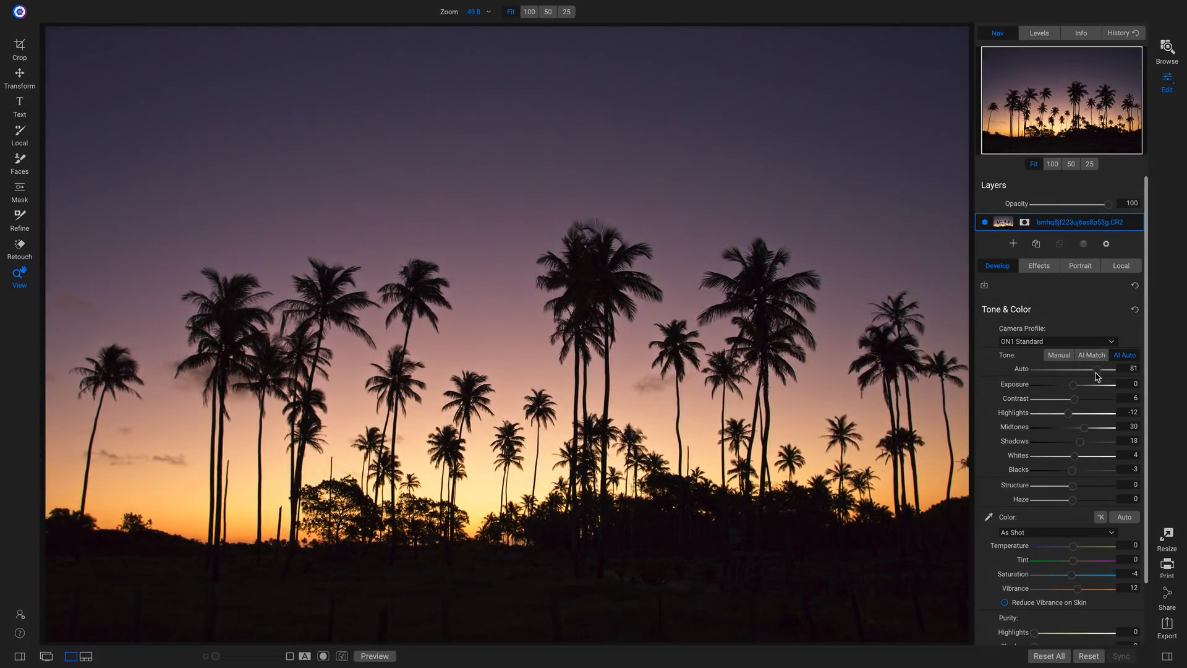
Step: Add a Channel Mixer filter to the palm photo, try the BW Infrared style and apply the False Color 1 style
click(1043, 267)
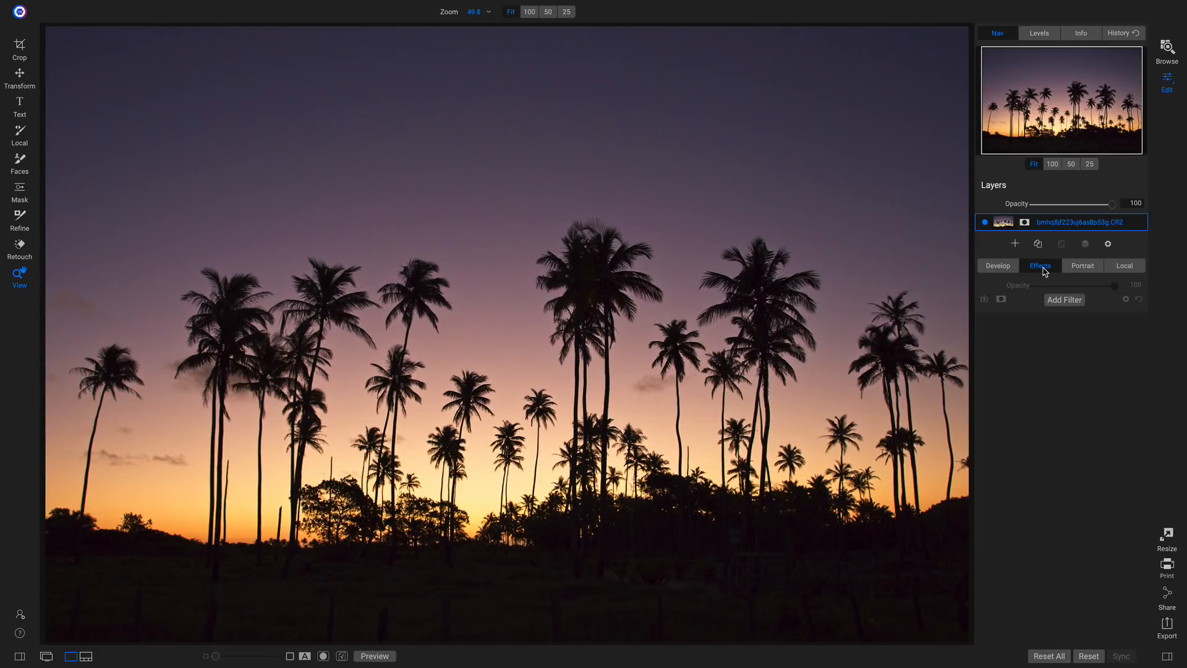
click(1060, 300)
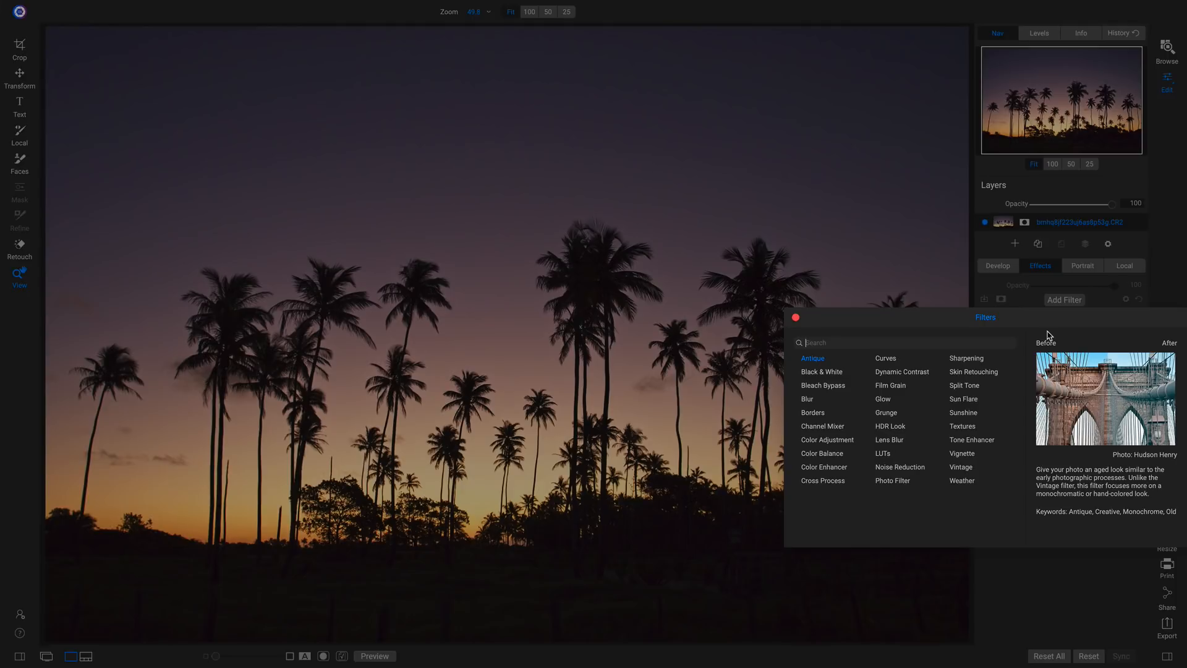
click(817, 426)
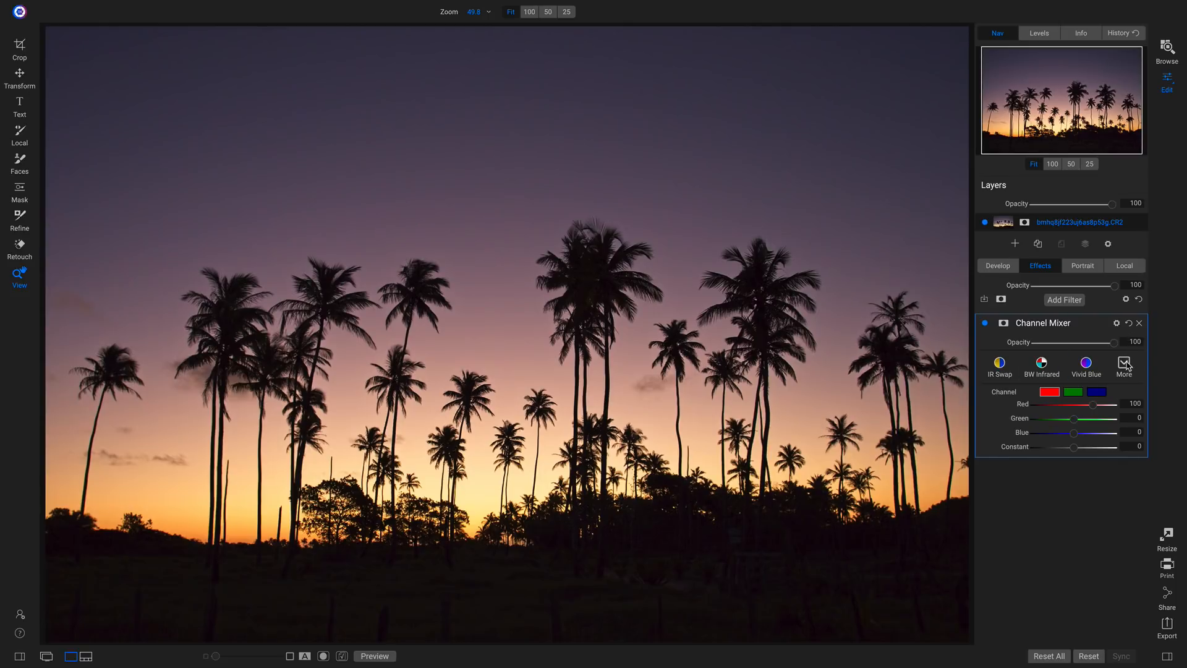
click(1034, 367)
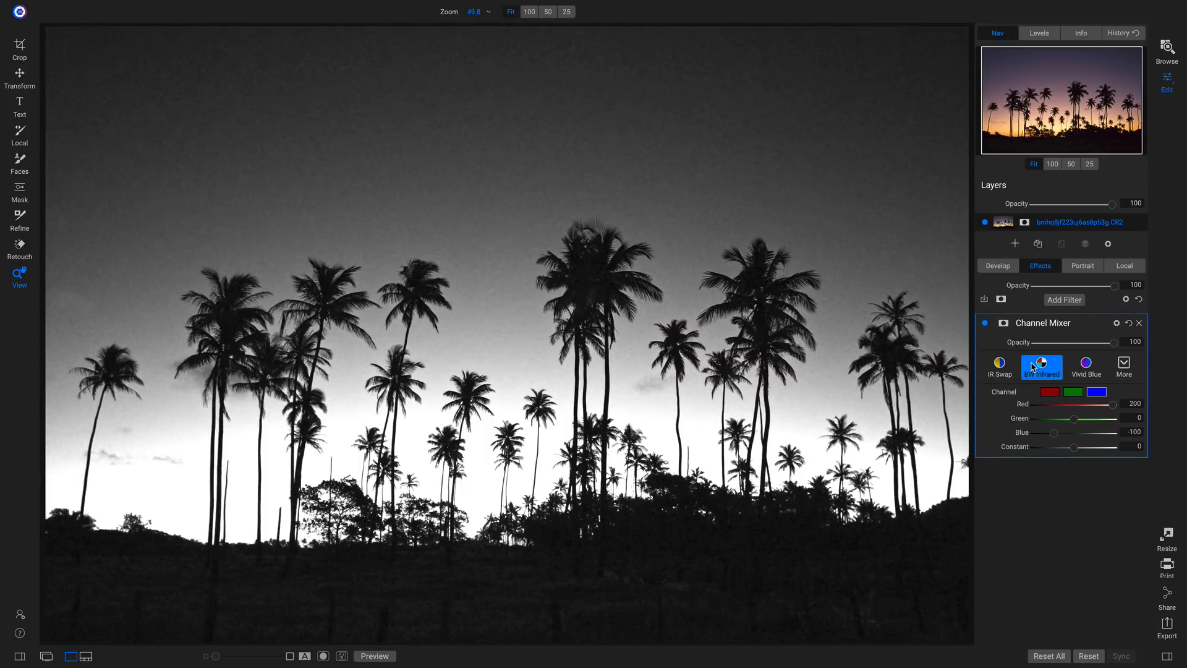
click(1120, 367)
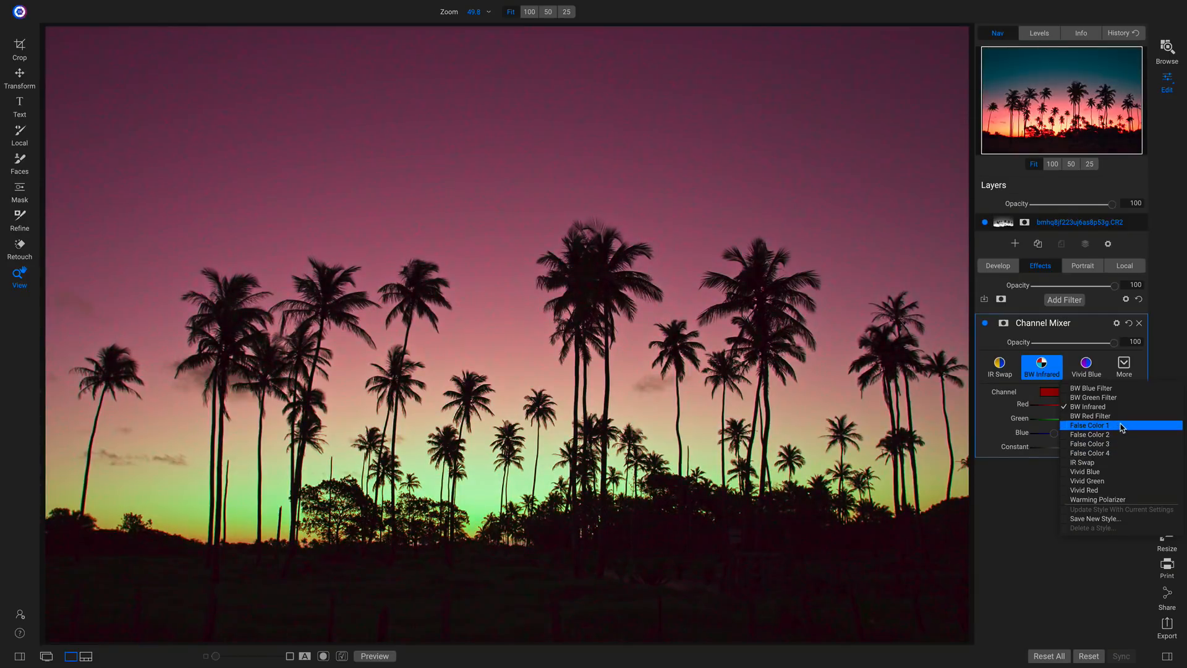
click(1121, 426)
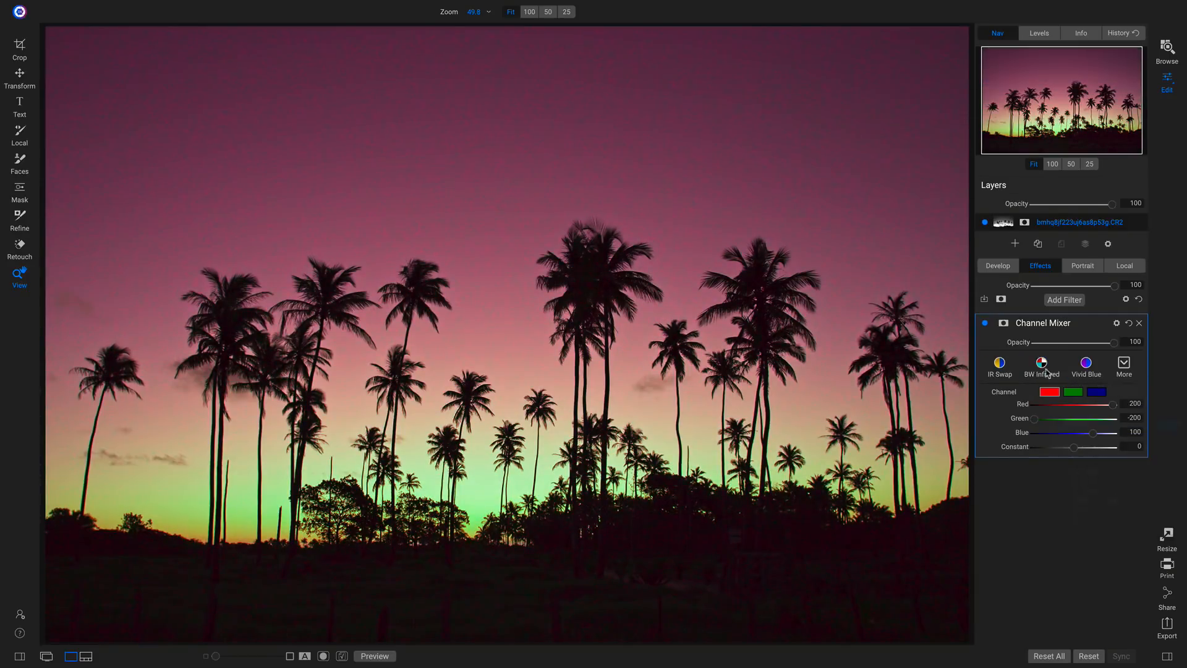
Step: Compare the palm photo with the Channel Mixer off and on, and check its opacity, leaving it at 100
click(985, 323)
click(986, 323)
click(1129, 364)
click(1116, 347)
mouse_move(1115, 345)
mouse_down()
mouse_move(1073, 343)
mouse_move(1138, 345)
mouse_up()
Step: Add a Sun Flare filter to the palm photo and set its type to Sun Star
click(1068, 301)
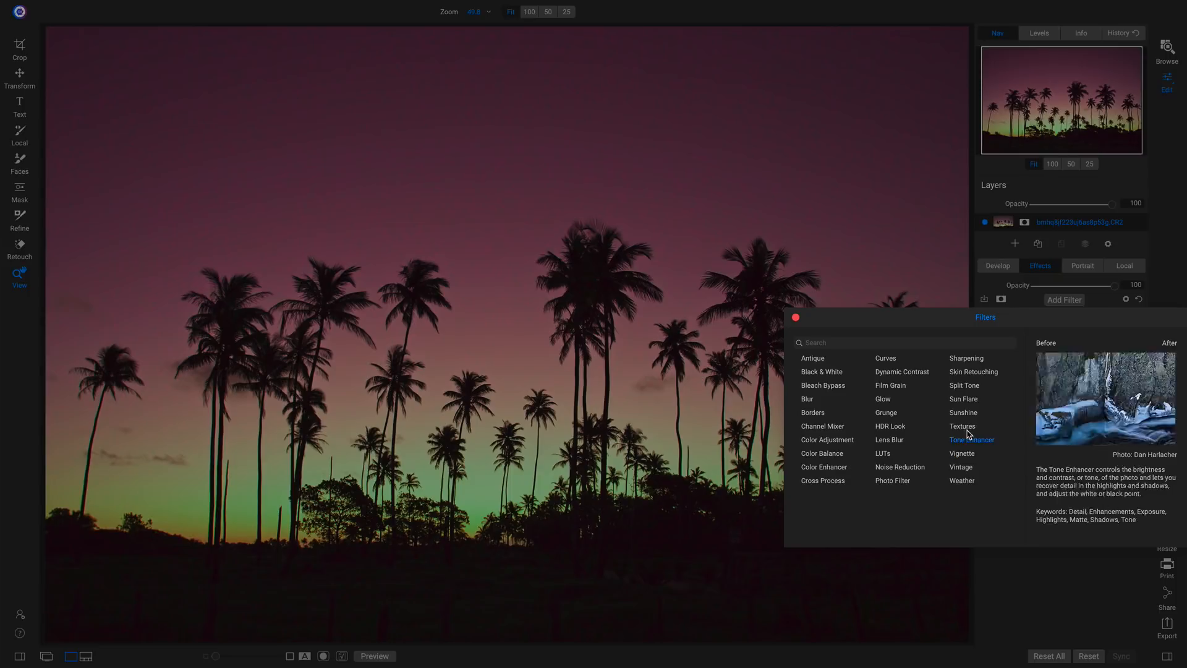
click(963, 399)
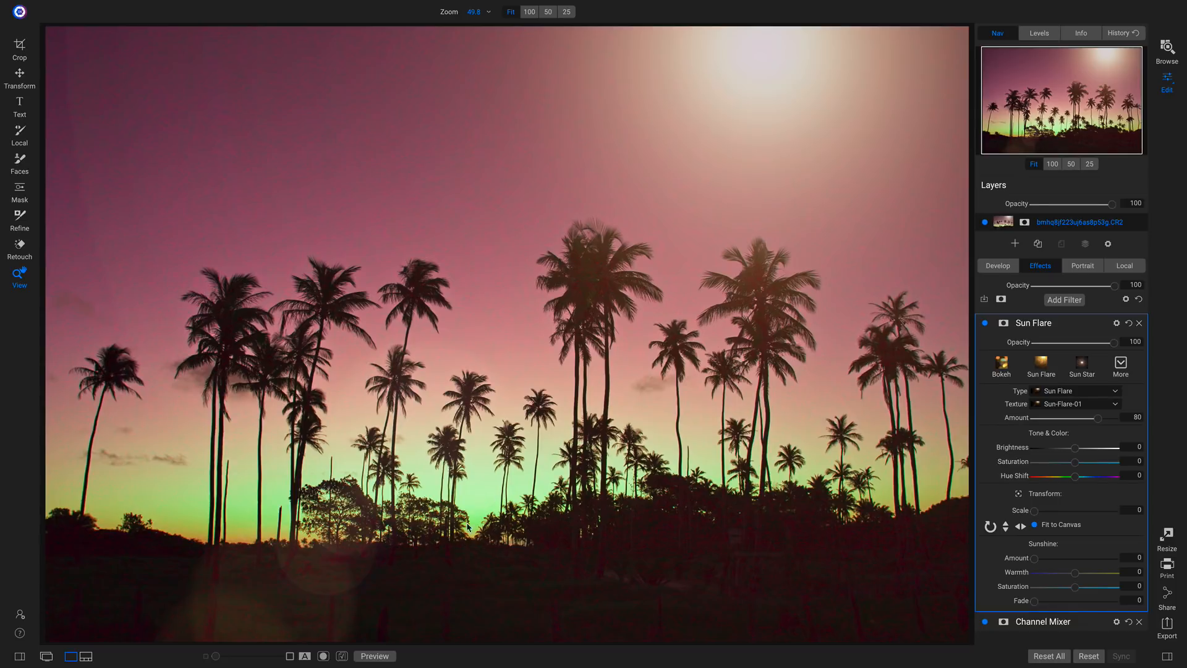
click(1082, 392)
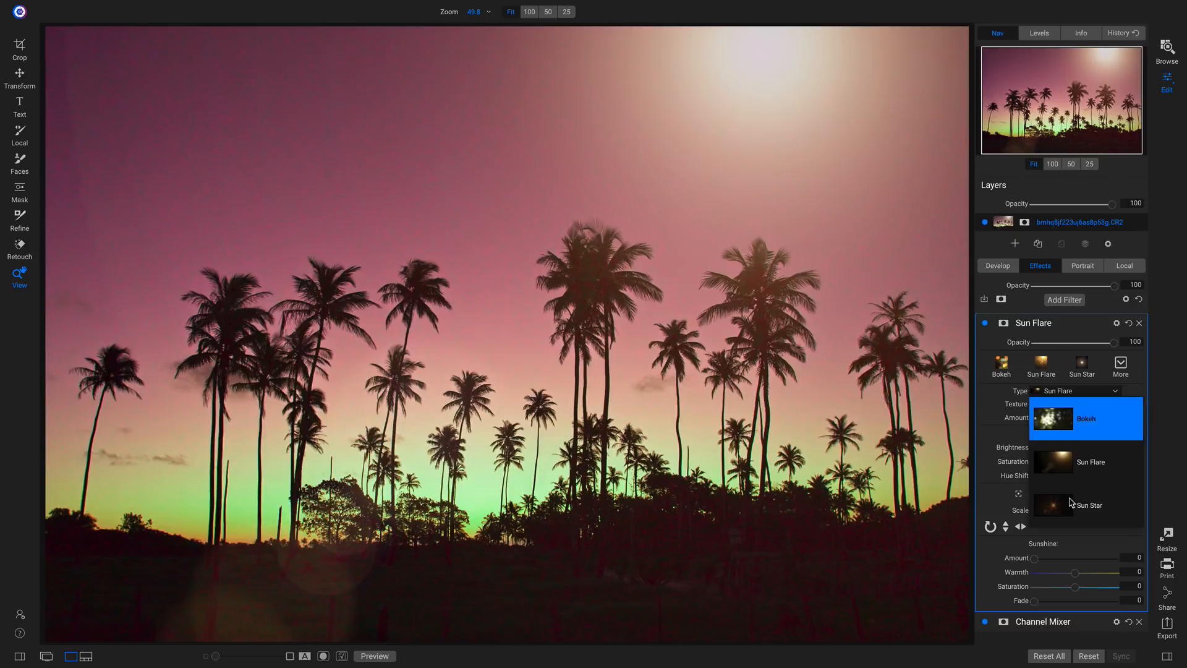
click(1073, 503)
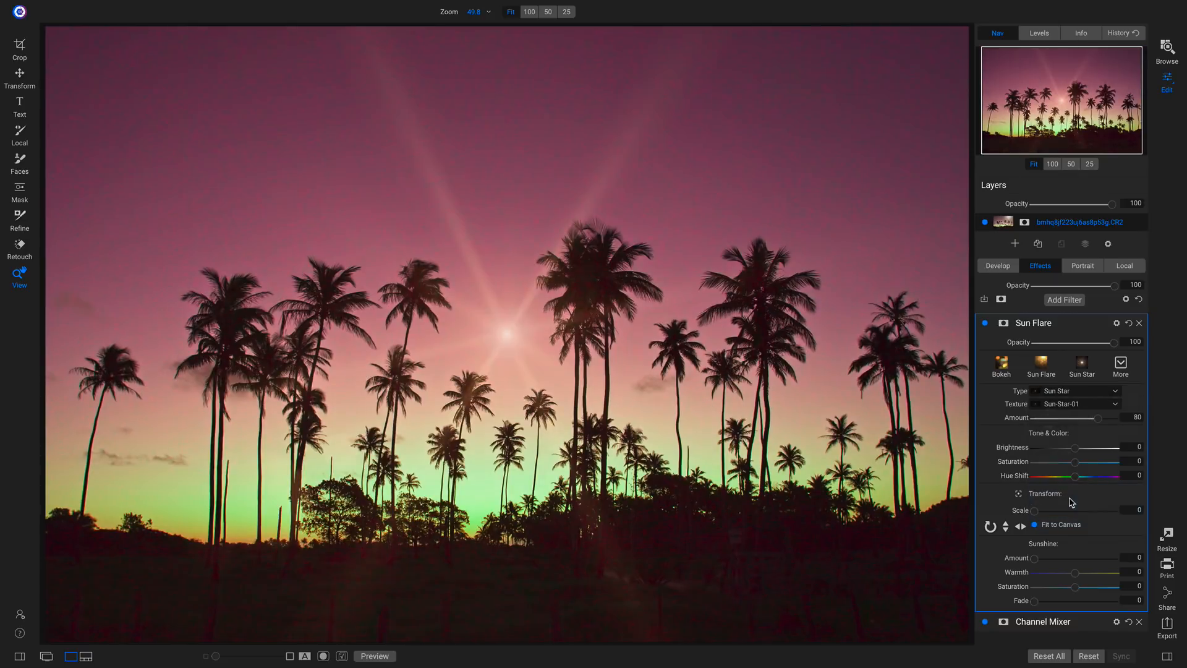
Step: Browse the sun star textures and apply Sun-Star-15
click(1076, 405)
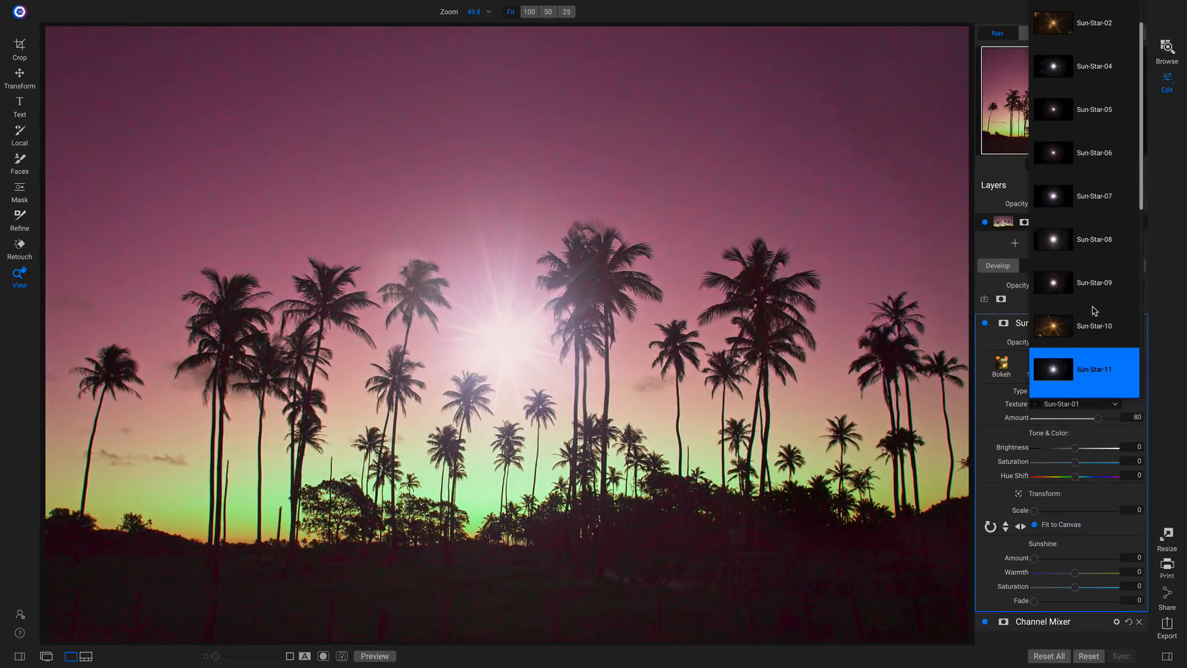
scroll(1088, 313, down, 5)
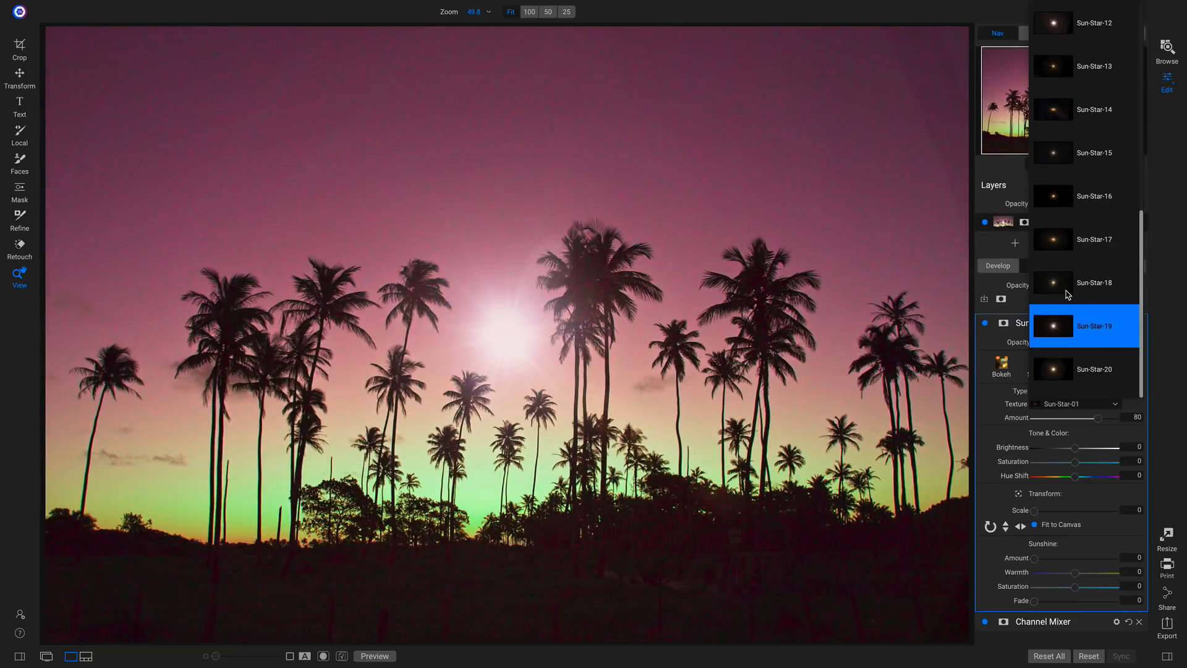
scroll(1072, 266, down, 3)
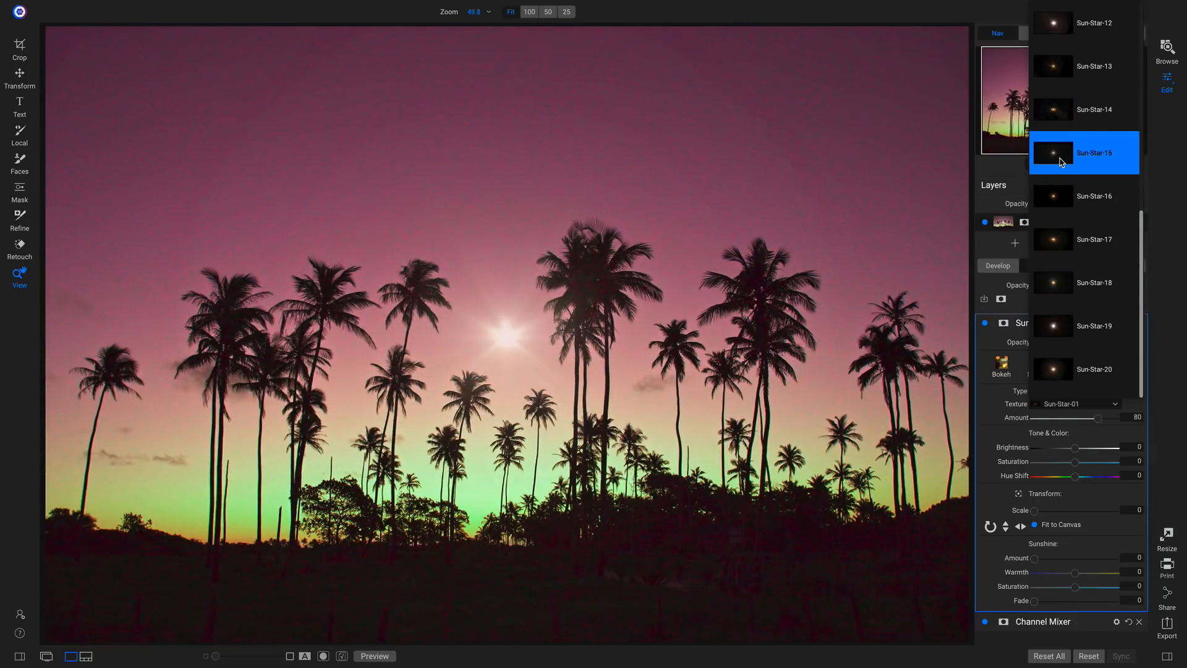
click(1062, 155)
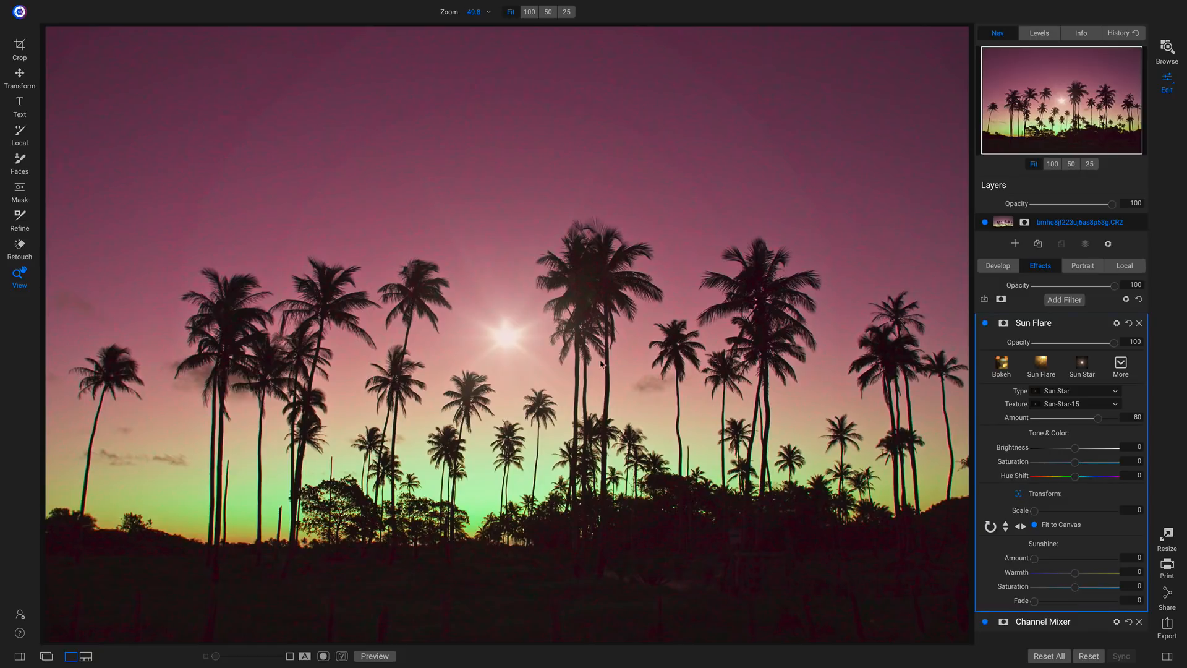
Step: Move the sun star down to the horizon between the palms and set its amount to 100, brightness -100, saturation 30 and hue shift -100
drag(495, 337, 476, 530)
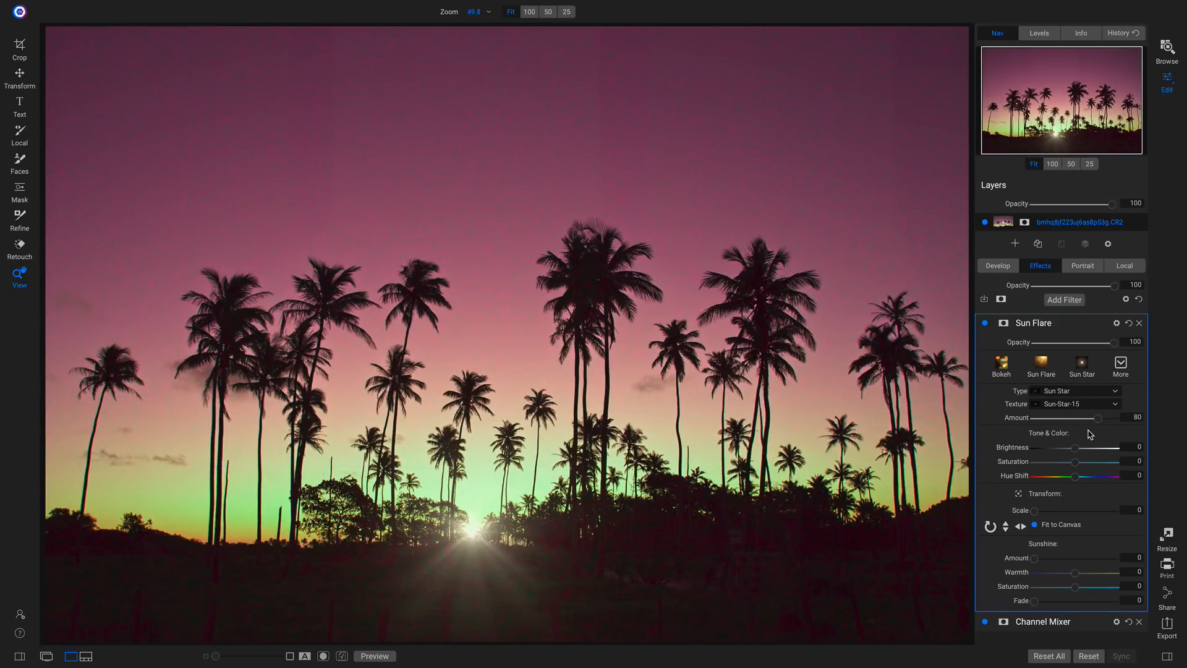
drag(1101, 420, 1154, 421)
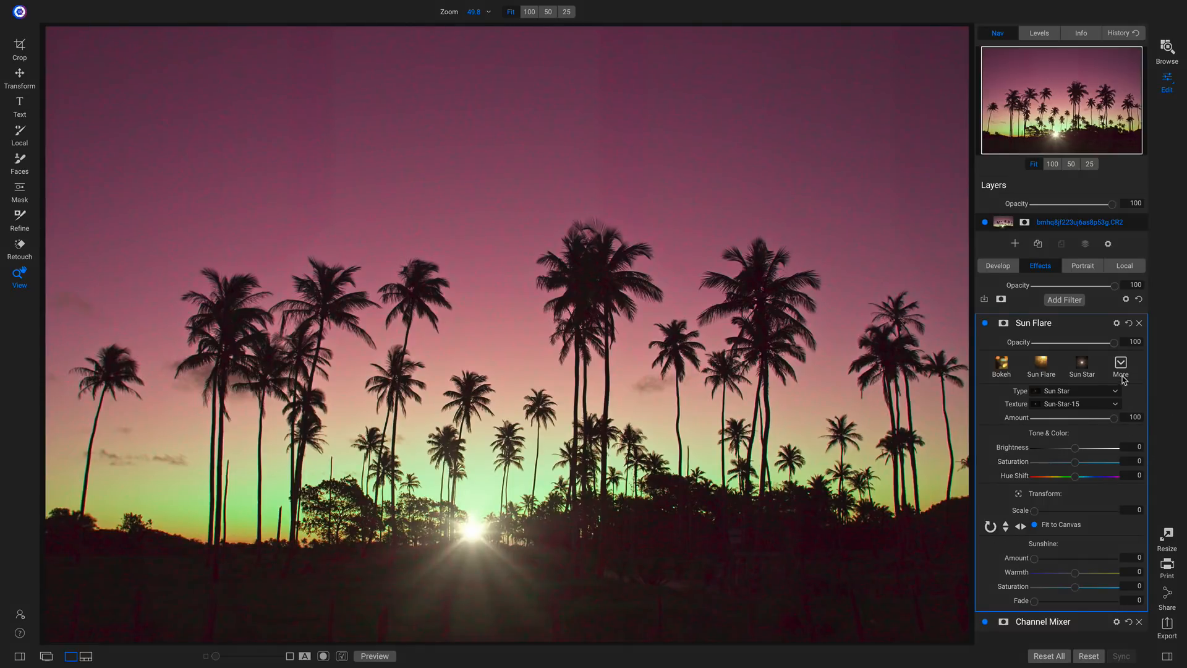
drag(1075, 452, 1030, 483)
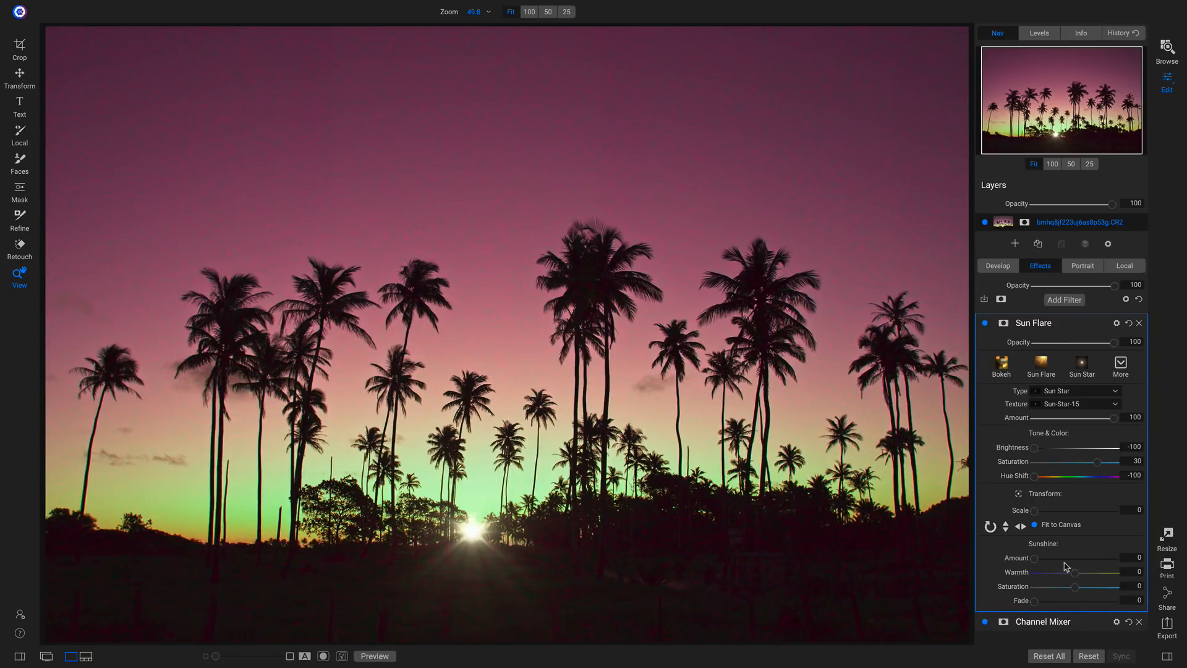
Step: Set the Sun Flare's sunshine amount to 12 and warmth to 8, and compare the photo with the filter off and on
drag(1035, 564, 1082, 574)
click(985, 324)
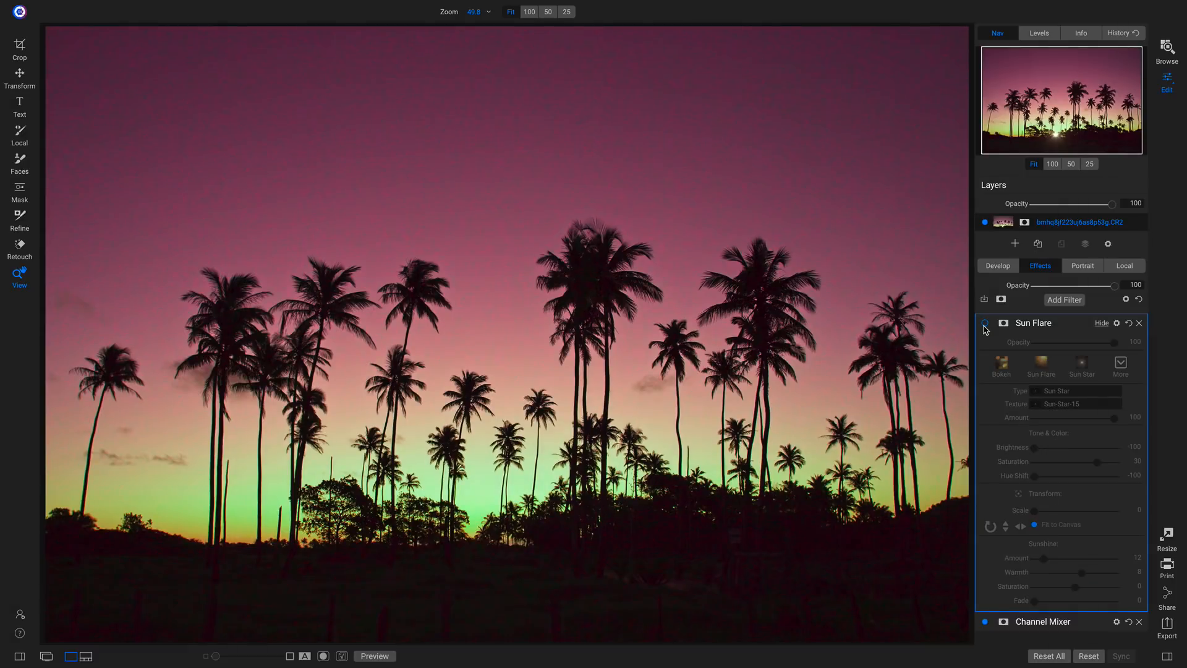
click(984, 324)
click(984, 323)
click(985, 324)
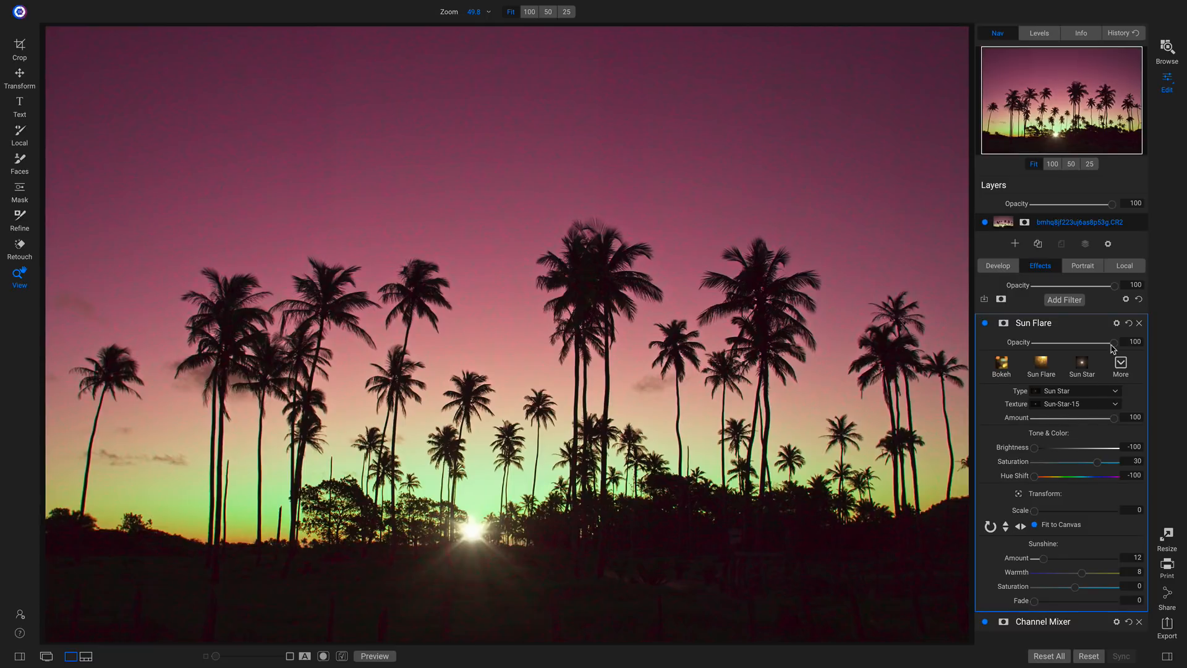
mouse_move(1113, 342)
mouse_down()
mouse_move(1096, 343)
mouse_move(1115, 343)
mouse_up()
Step: Start a local adjustment on the palm photo using the Lighten style
click(1129, 266)
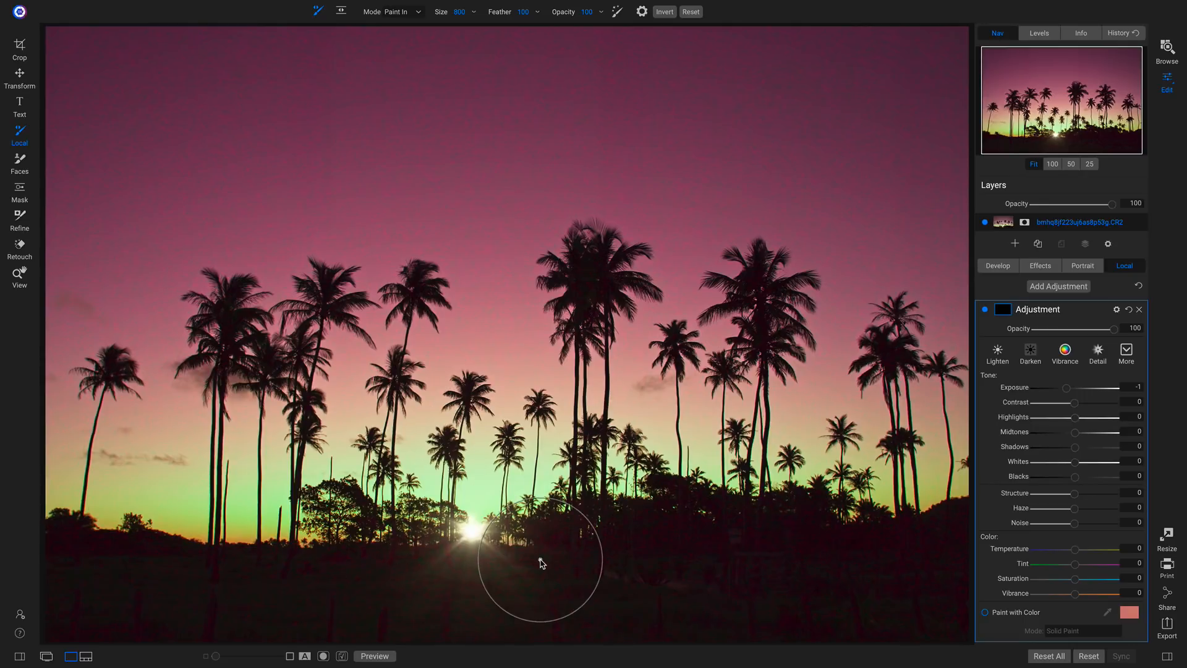
click(997, 354)
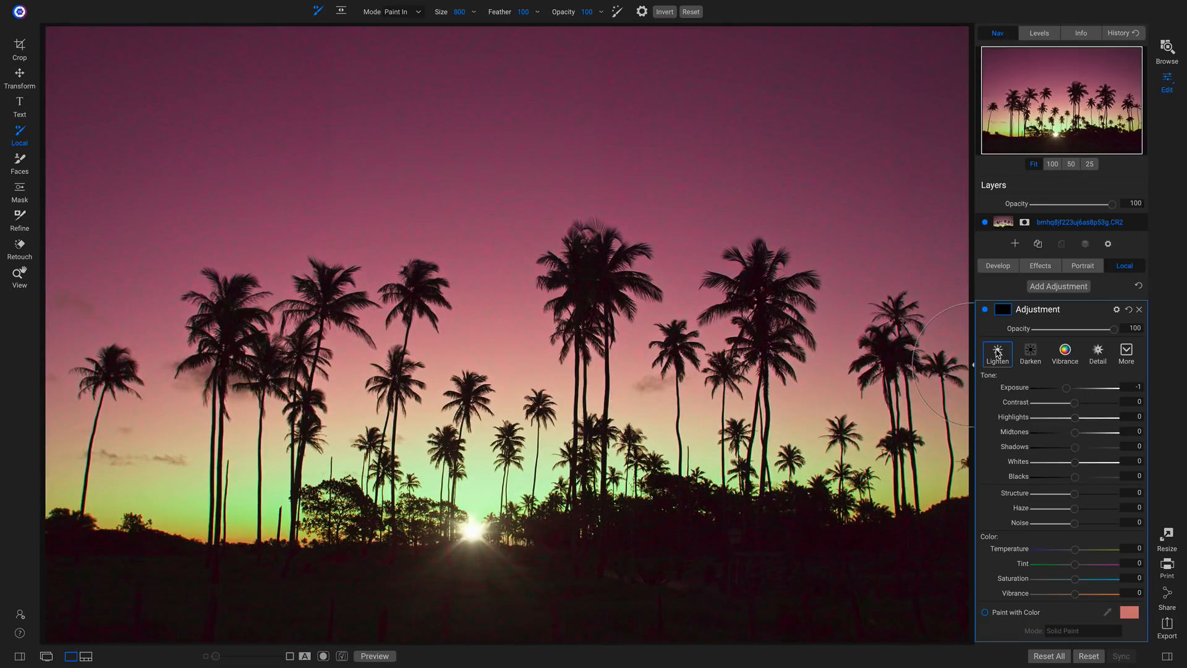
click(1000, 354)
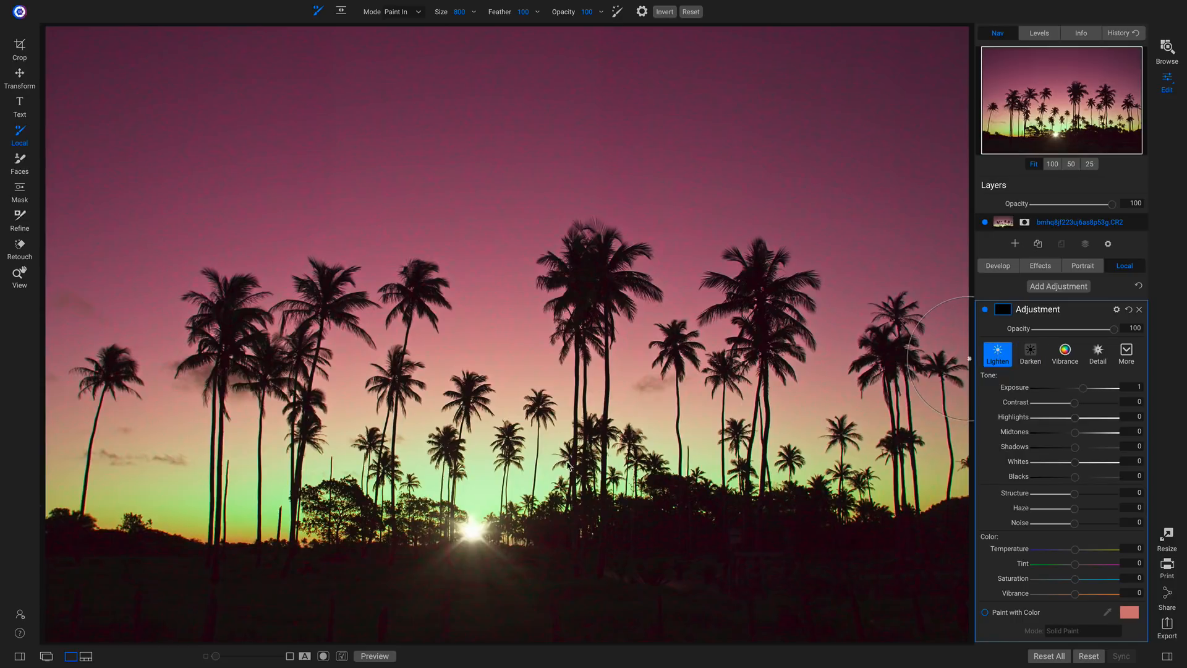
Step: Paint the lightening around the sun on the horizon with a size 2500 brush and set the adjustment's opacity to 71
key(bracketright)
key(bracketright)
key(bracketright)
key(bracketright)
key(bracketright)
key(bracketright)
key(bracketright)
key(bracketright)
key(bracketright)
key(bracketright)
key(bracketright)
key(bracketright)
key(bracketright)
key(bracketright)
key(bracketright)
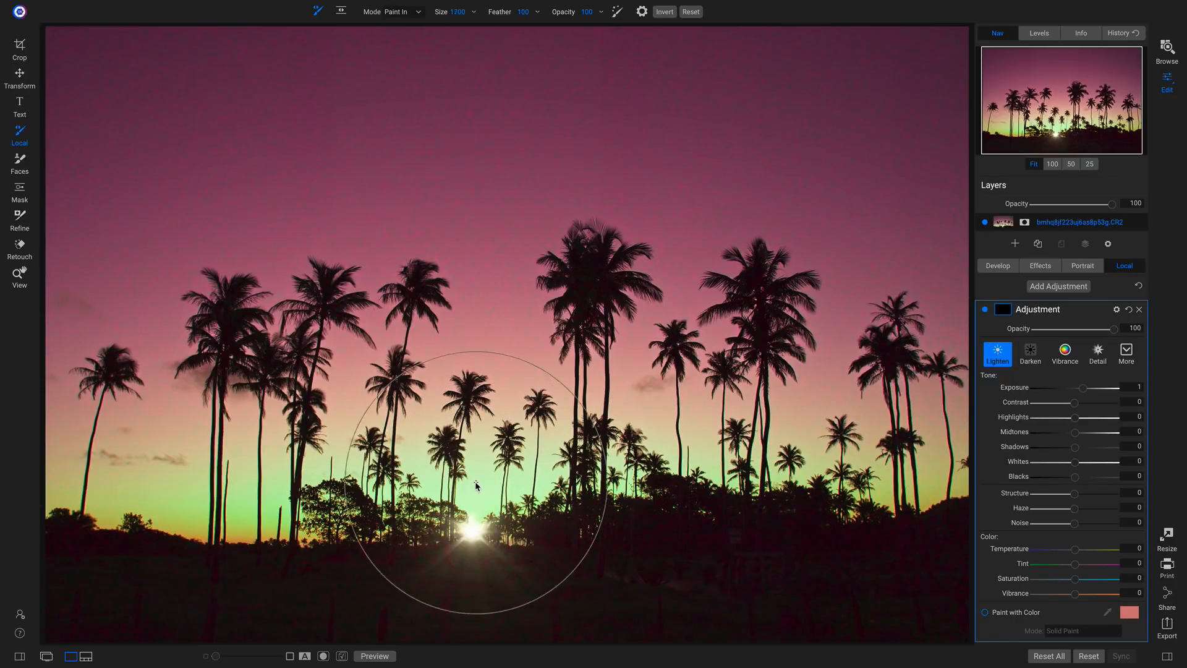
key(bracketright)
key(bracketright)
click(444, 494)
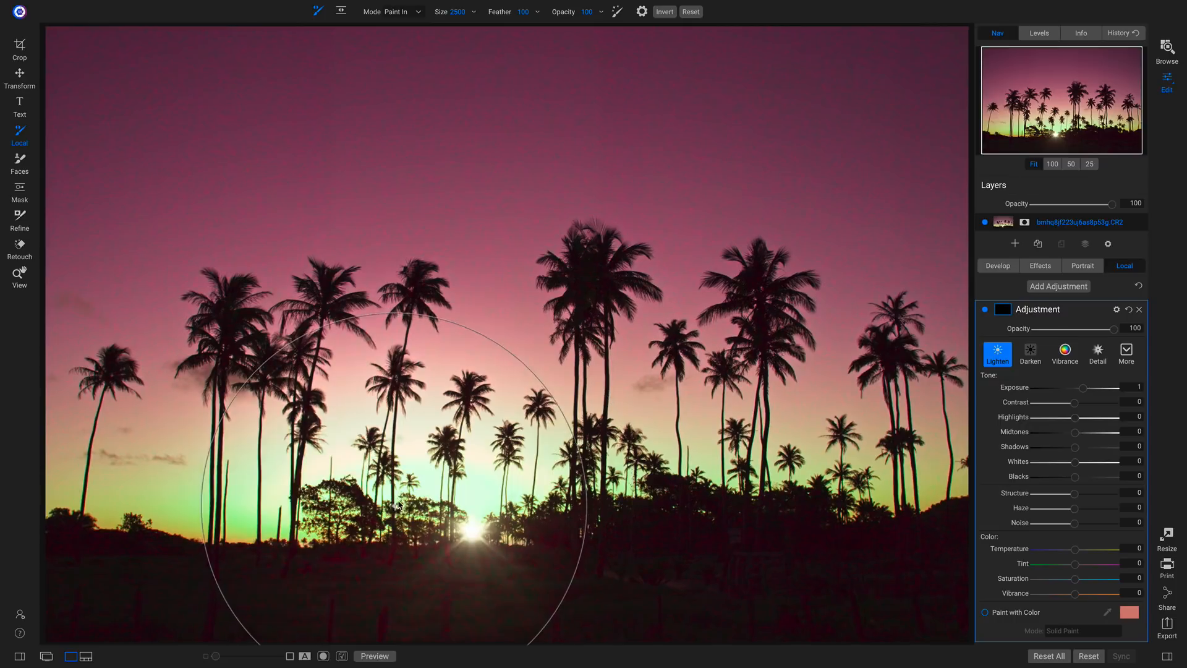
mouse_move(442, 493)
mouse_down()
mouse_move(542, 506)
mouse_move(564, 536)
mouse_move(406, 602)
mouse_move(545, 582)
mouse_move(428, 589)
mouse_move(463, 588)
mouse_up()
mouse_move(1113, 328)
mouse_down()
mouse_move(1006, 341)
mouse_move(1110, 332)
mouse_move(1089, 331)
mouse_up()
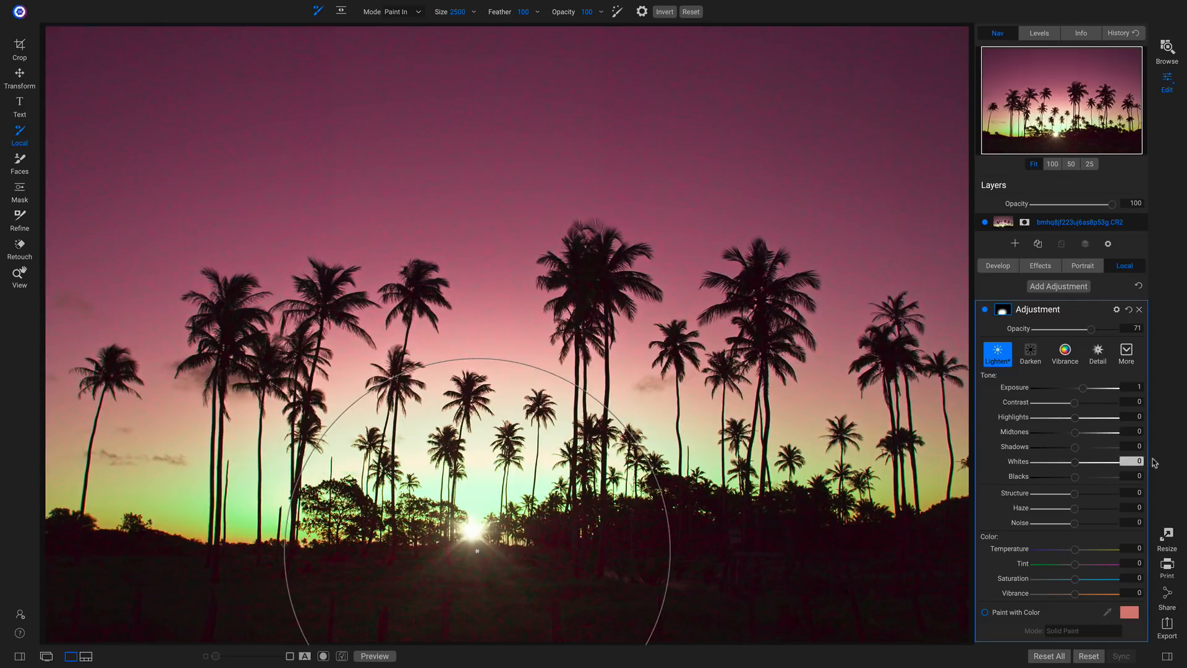
Step: Add a LUTs filter to the palm photo and set its category to Color Grading
click(1041, 267)
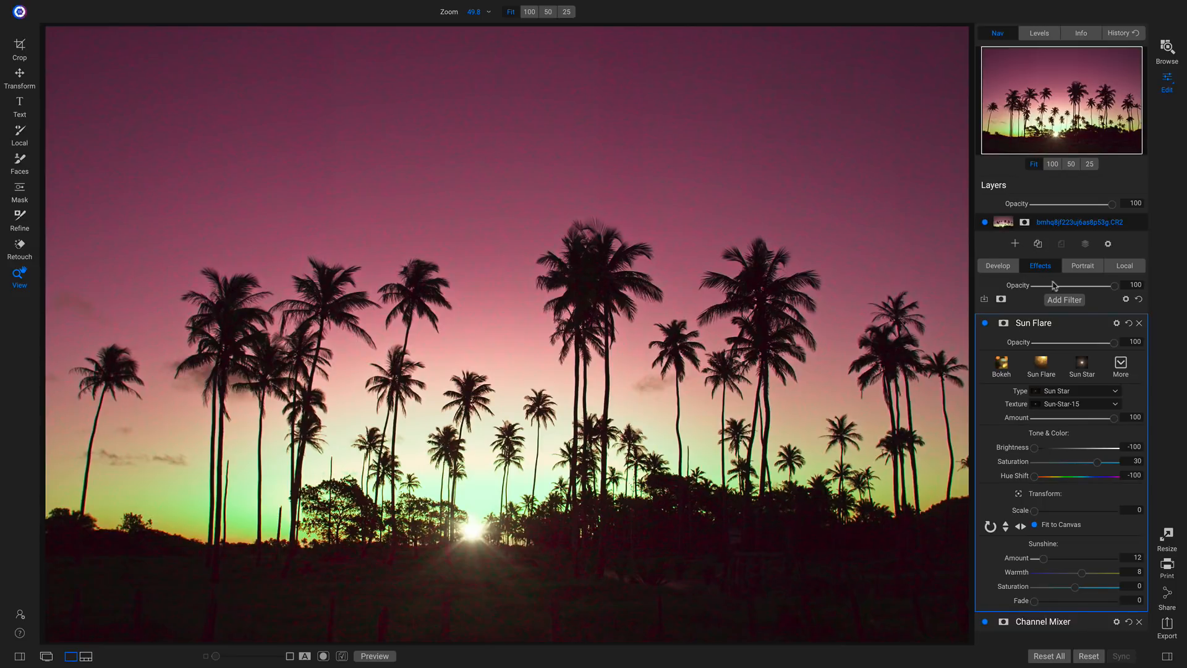
click(1064, 300)
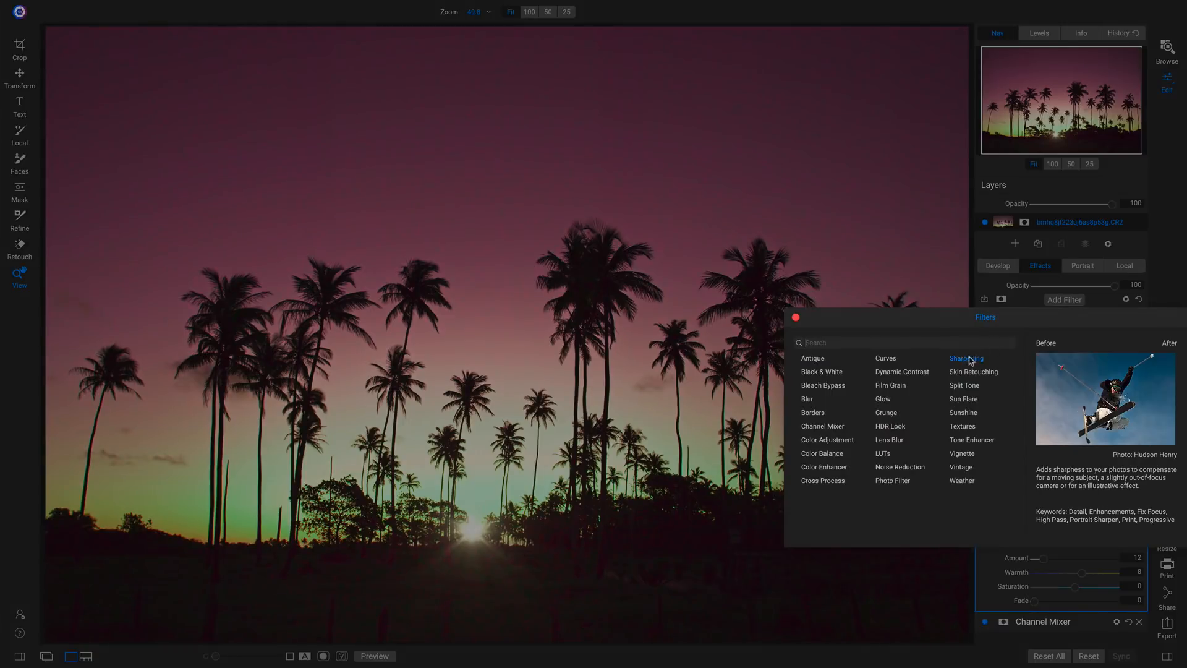
click(883, 457)
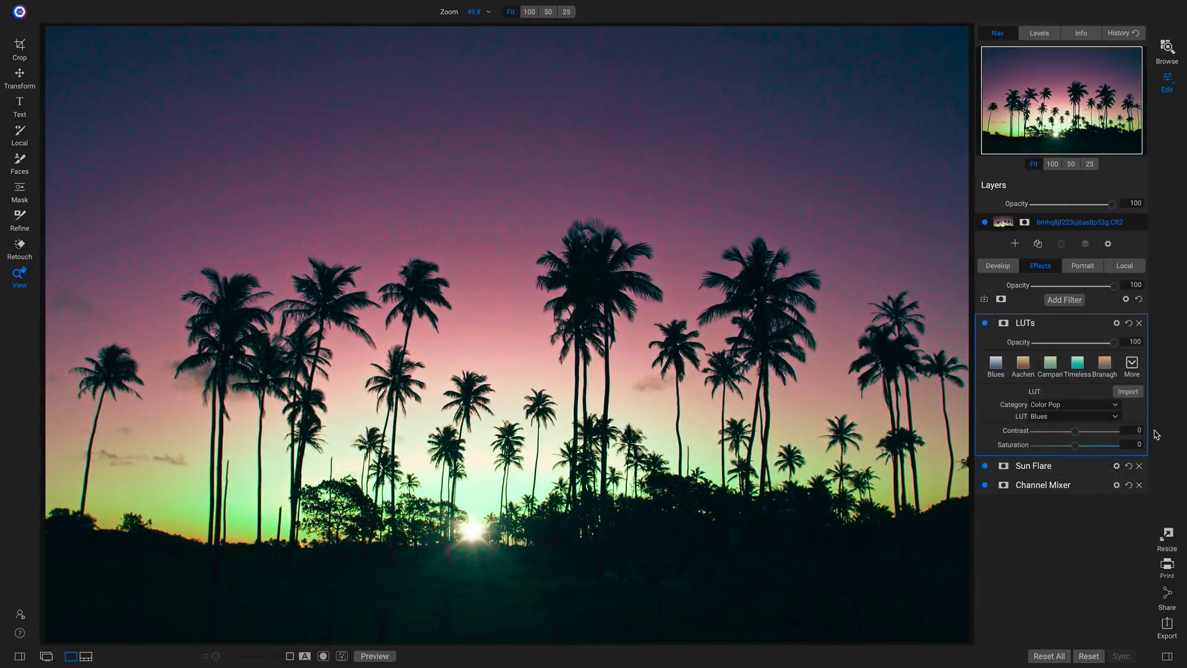
click(1110, 407)
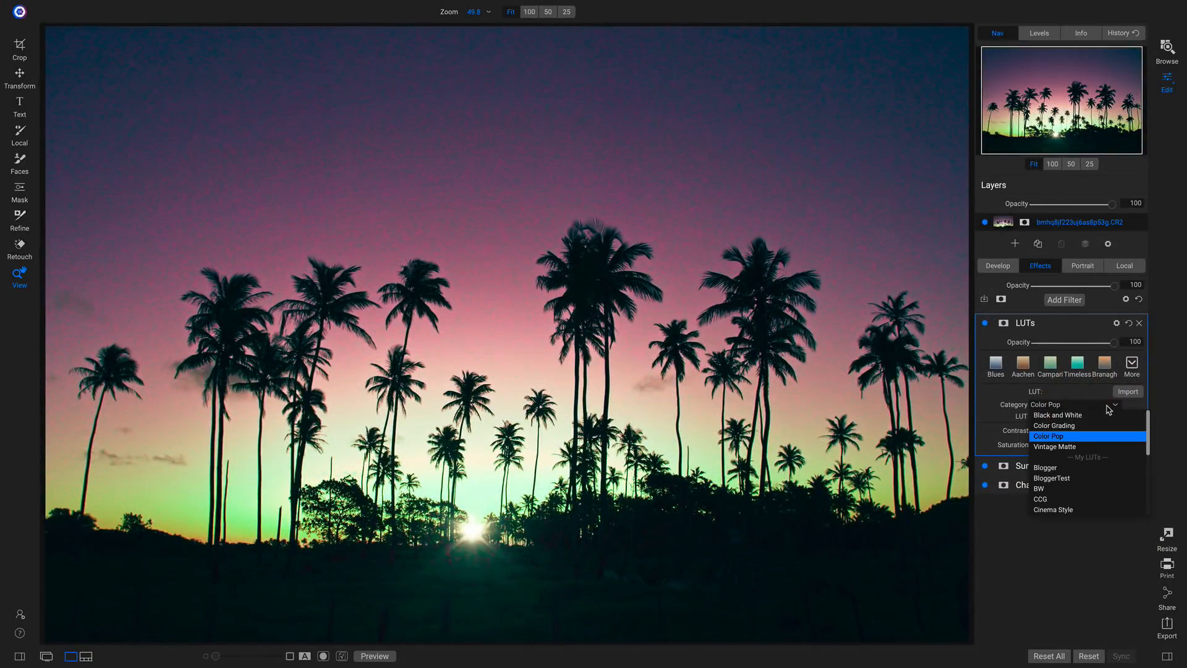
click(1085, 426)
Step: Browse the Color Grading LUTs and apply Thoreau
click(1083, 417)
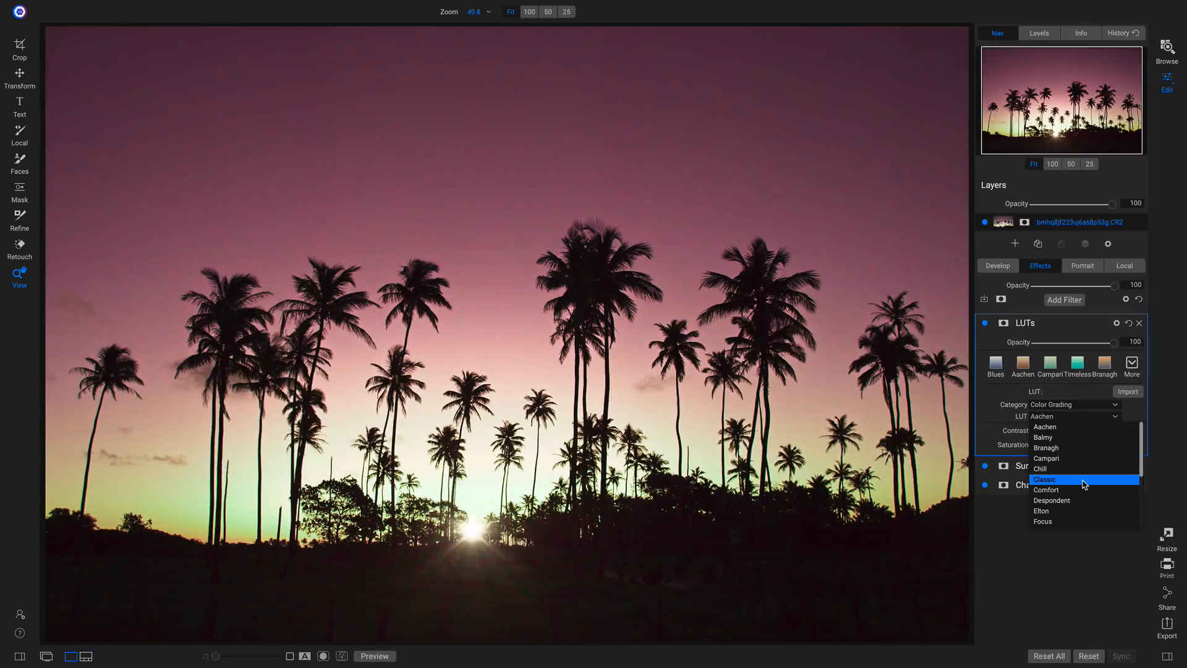
scroll(1084, 502, down, 2)
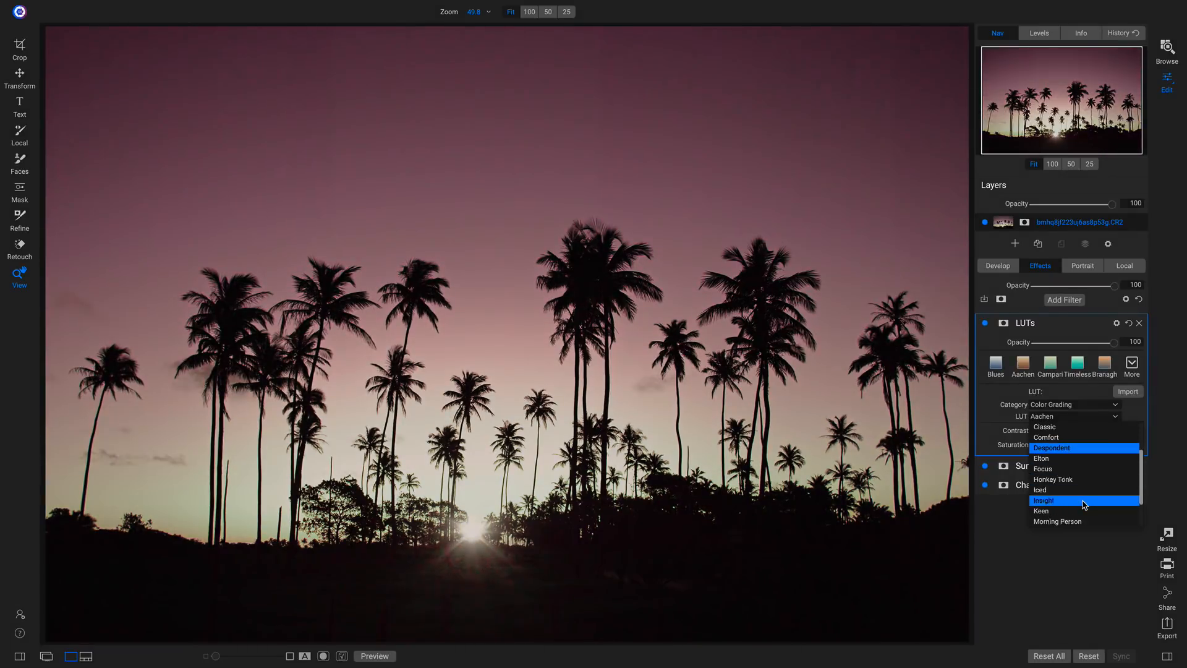
scroll(1083, 504, down, 2)
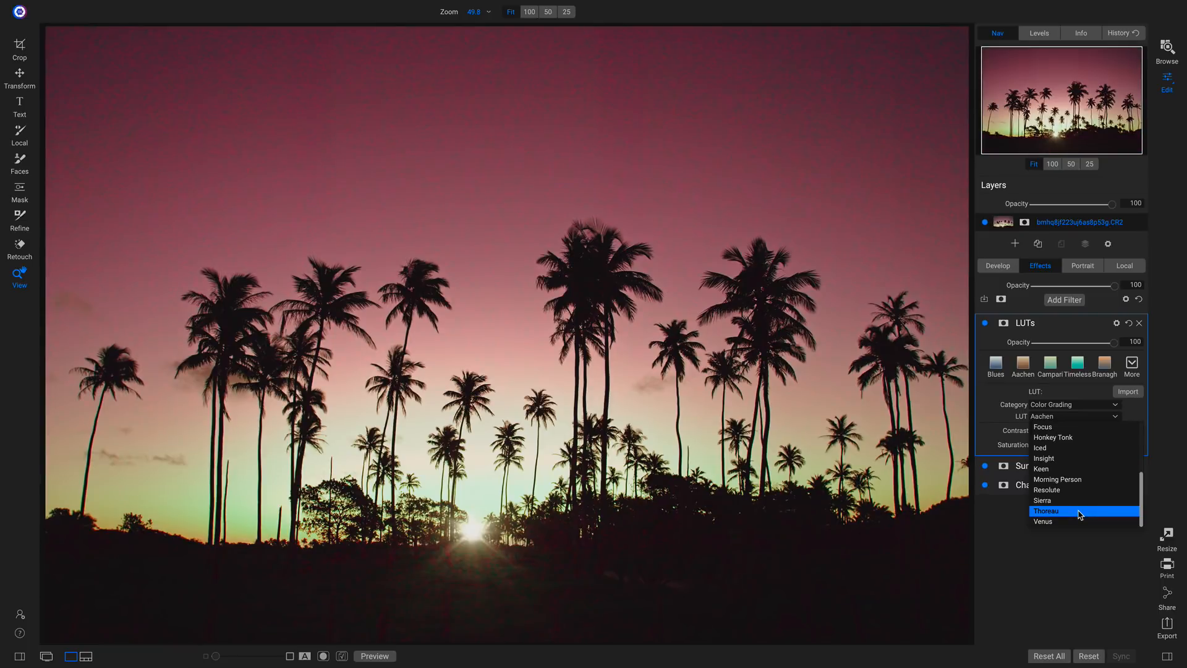
click(1079, 512)
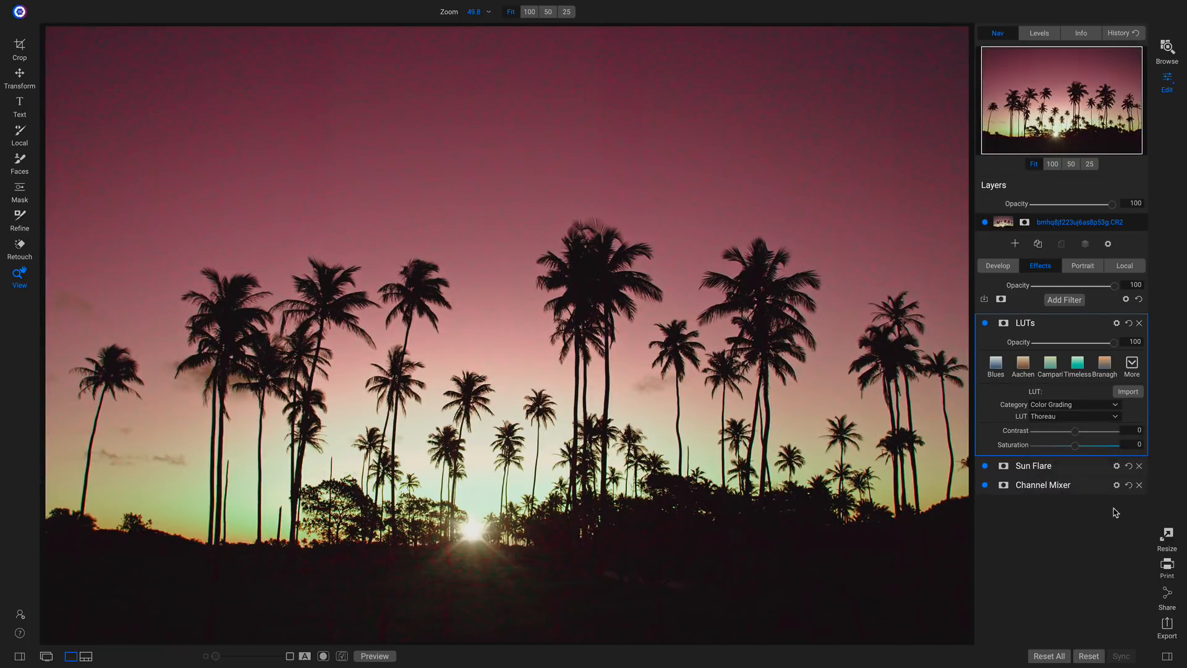
Step: Compare the palm photo with the LUT off and on, set its opacity to 58, and check against the original
click(985, 324)
click(985, 323)
drag(1114, 343, 1084, 345)
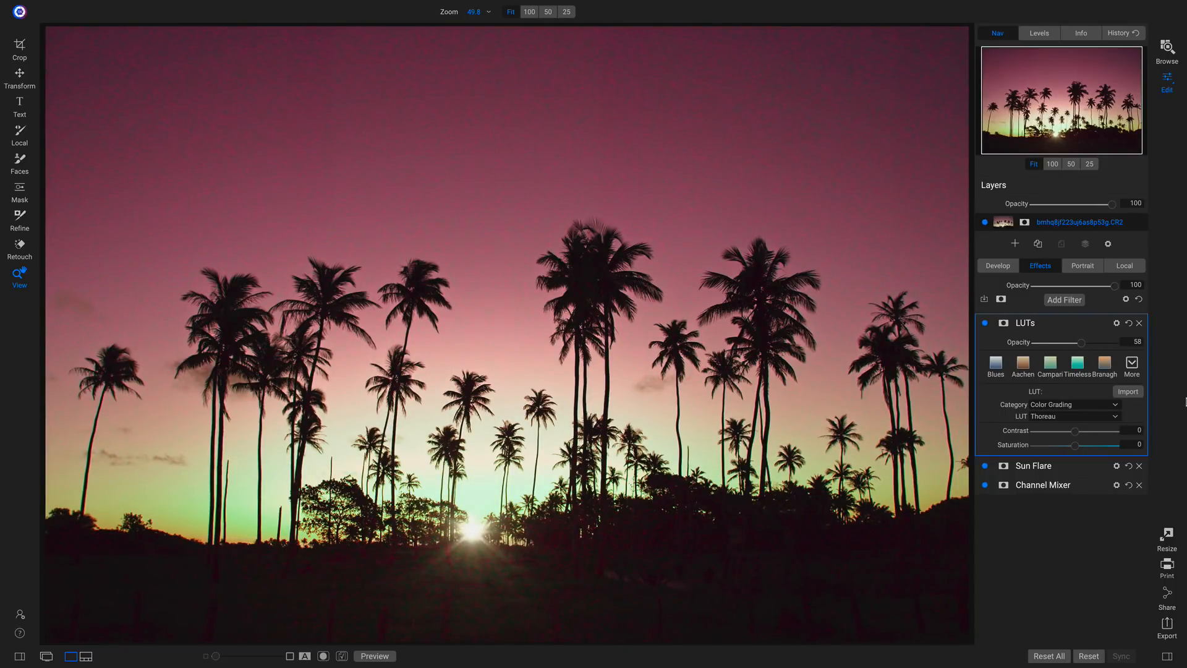
key(ctrl+p)
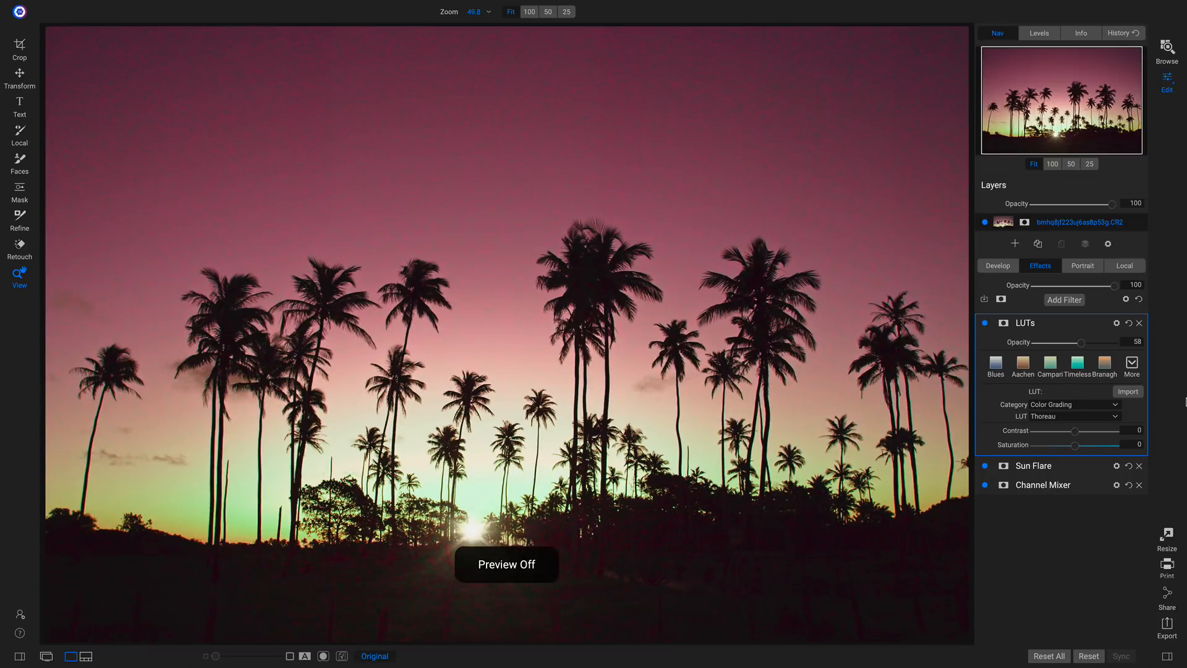
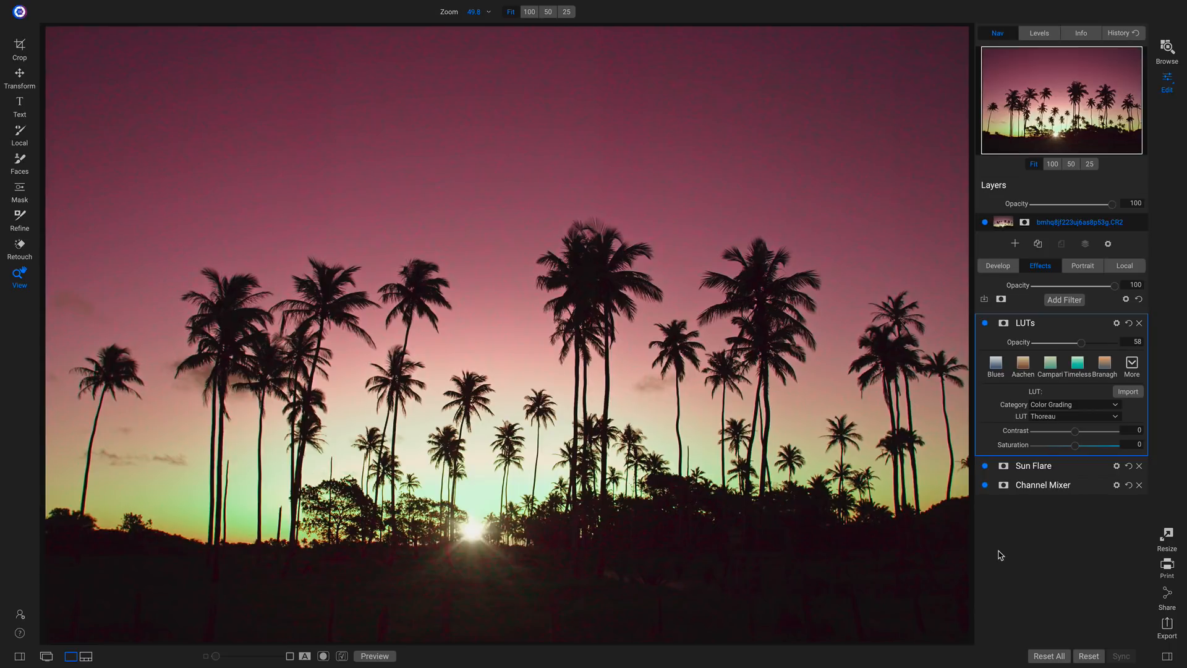
Step: Open the snowy mountain photo with the hiker for editing and apply AI Auto tone in Develop
key(f)
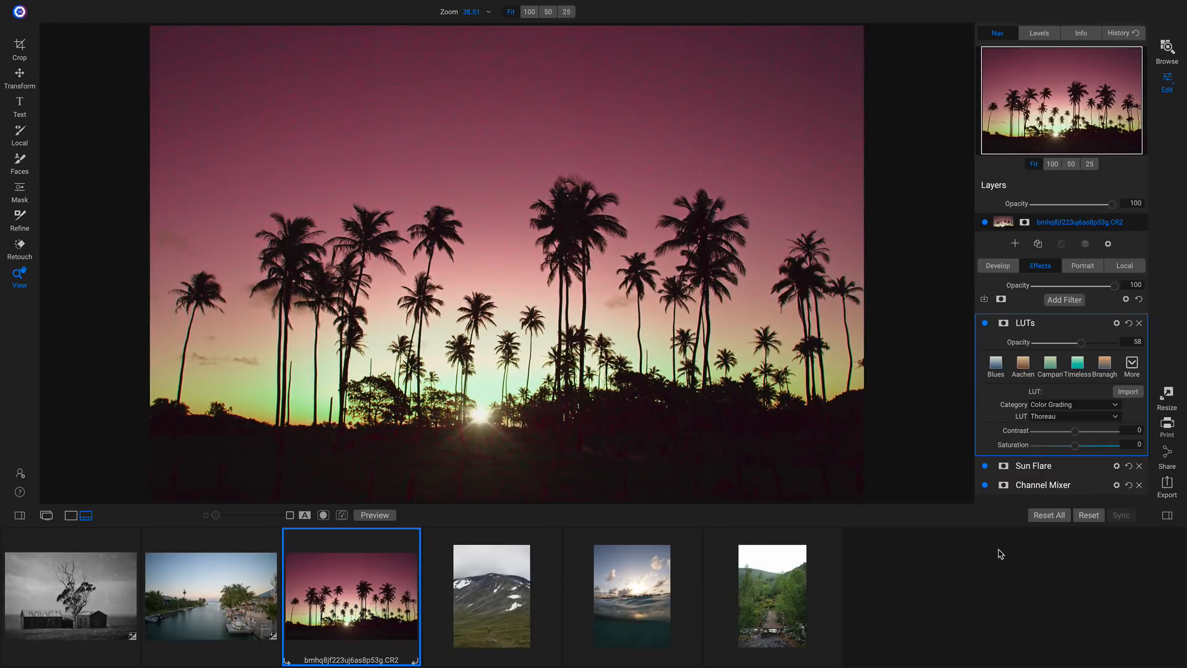
click(469, 590)
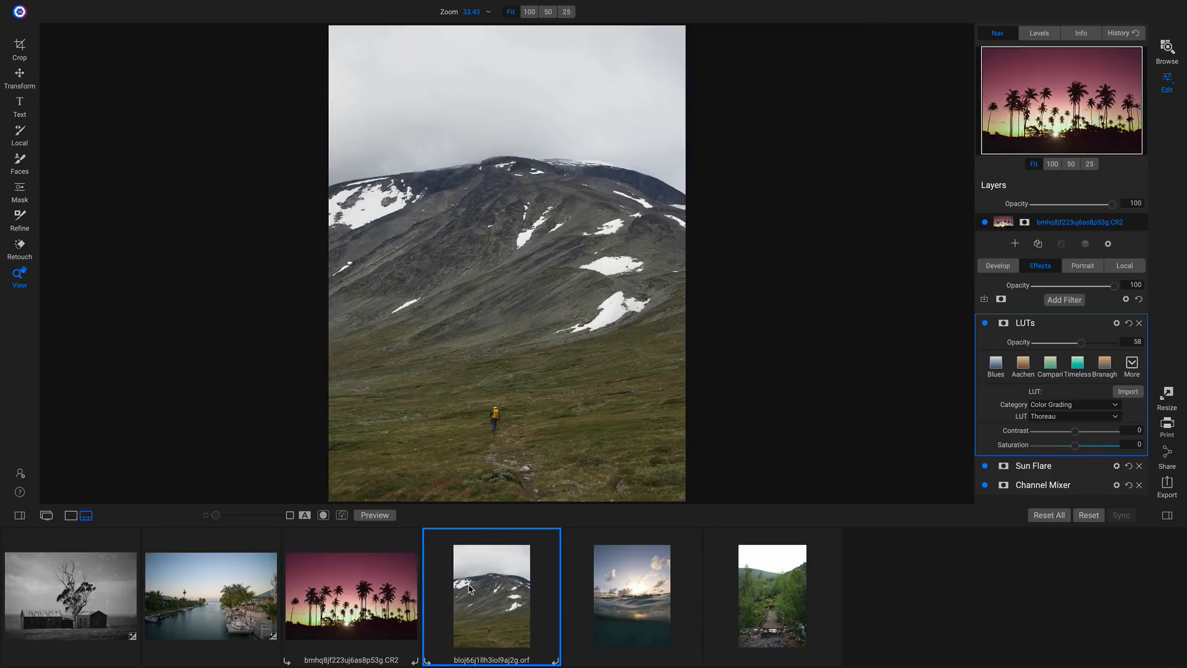
double_click(469, 585)
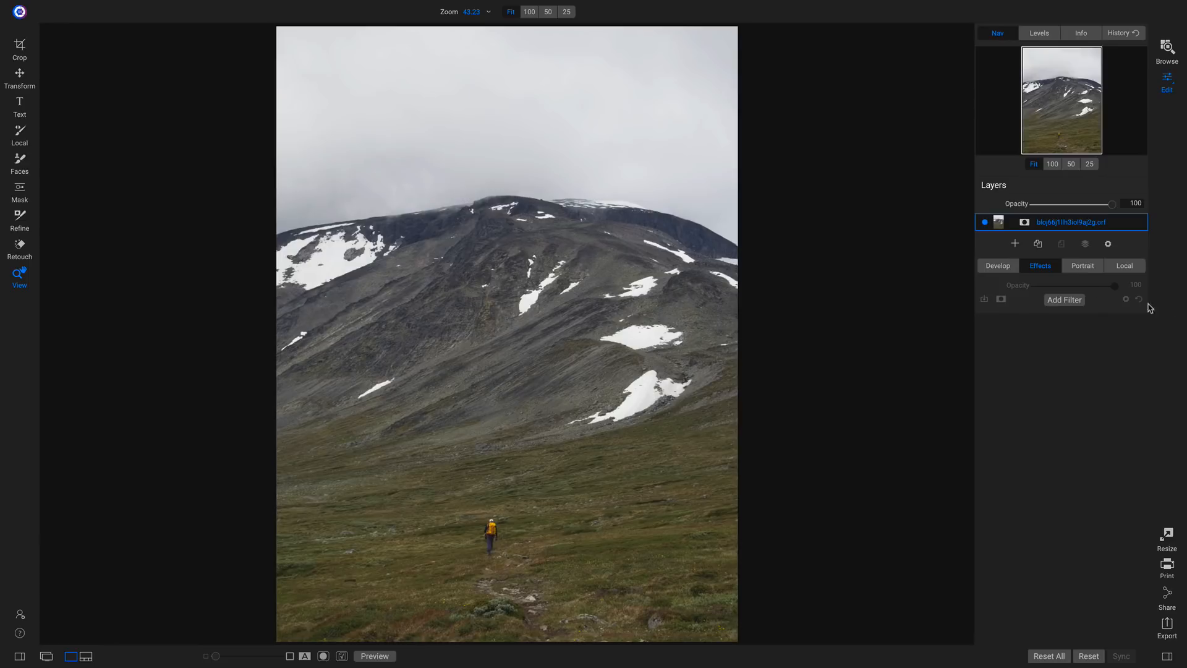
click(997, 270)
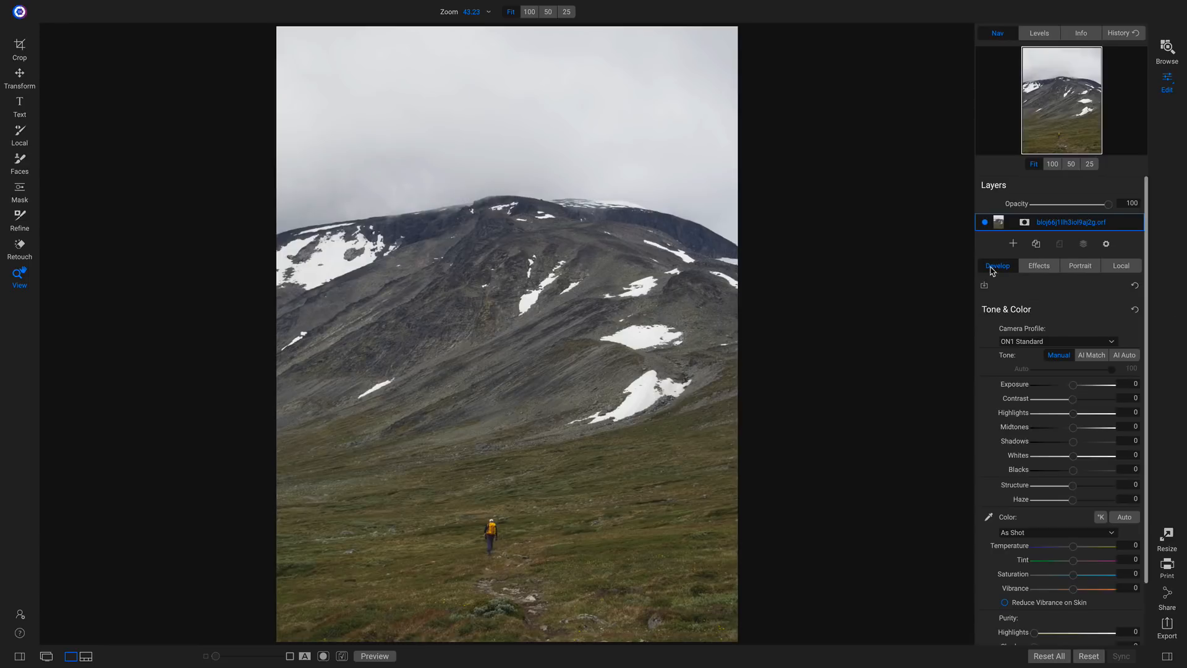
click(1131, 358)
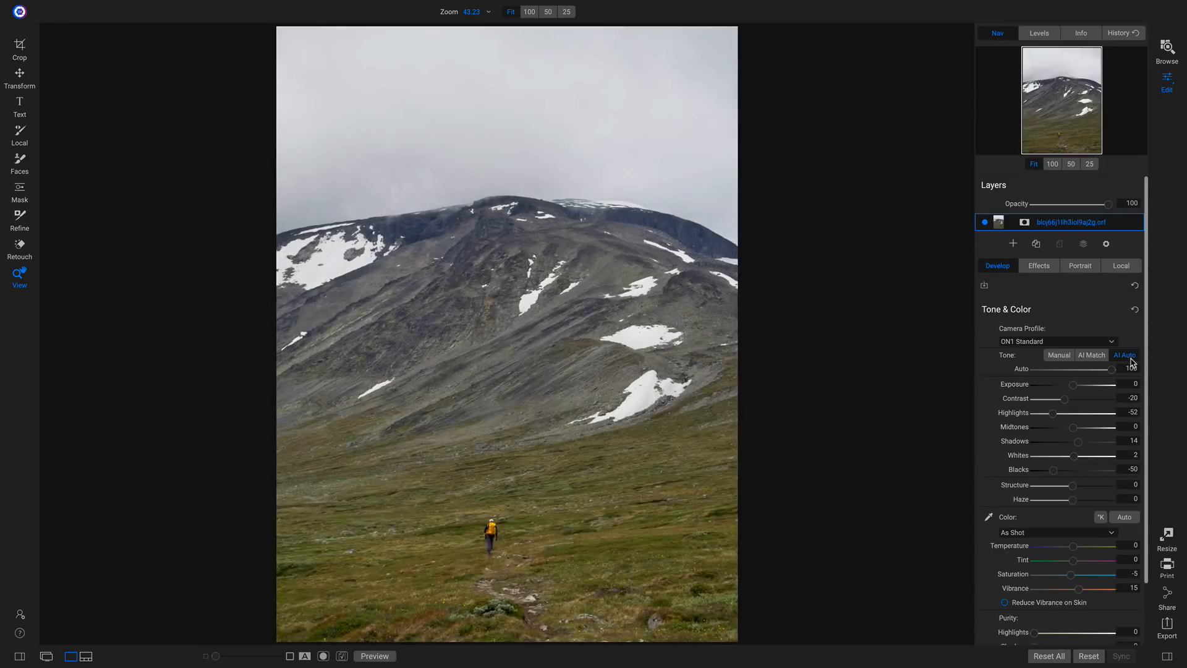
Step: Add a Channel Mixer filter to the mountain photo and apply the BW Infrared style
click(1045, 269)
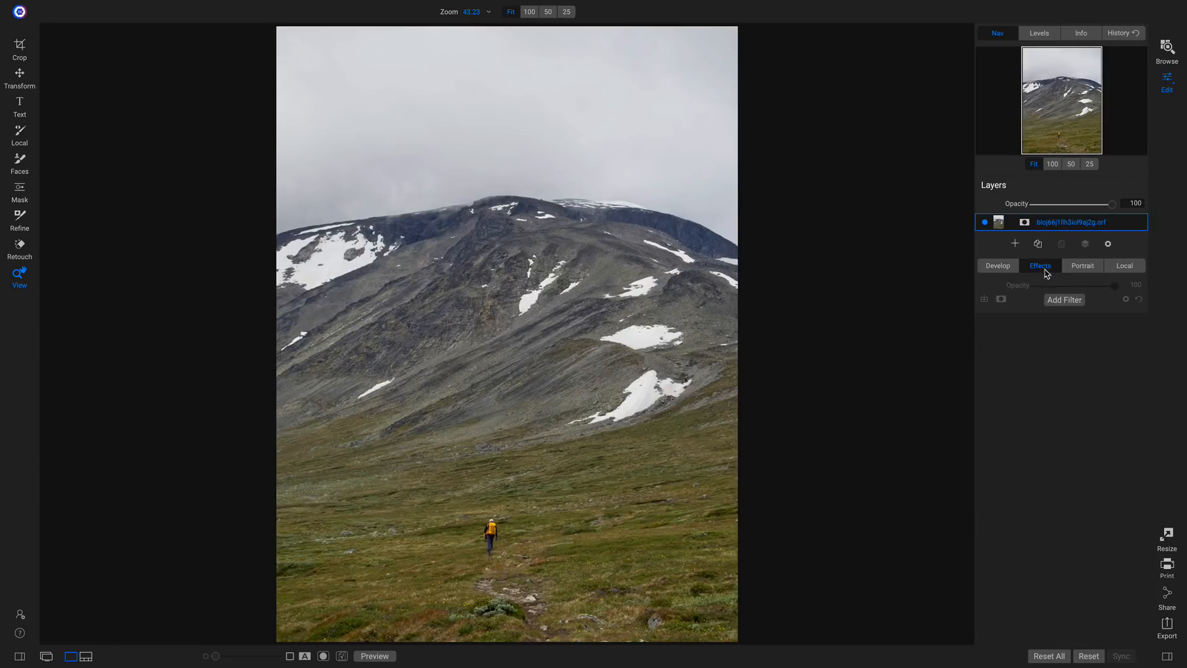
click(1057, 300)
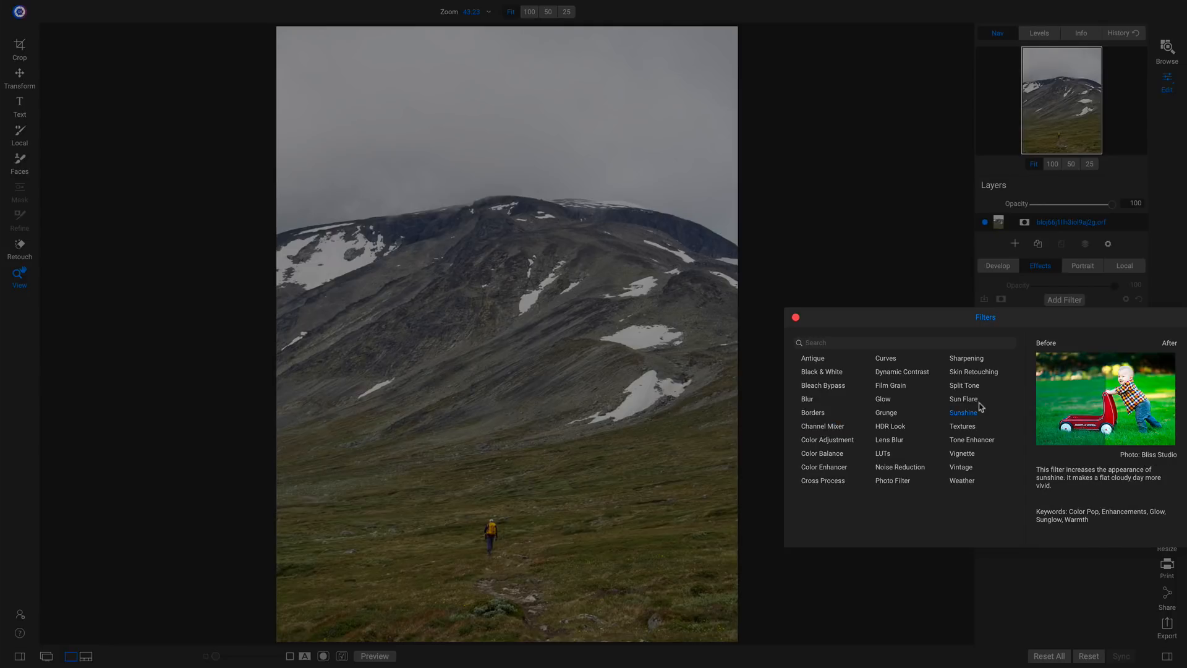
click(823, 427)
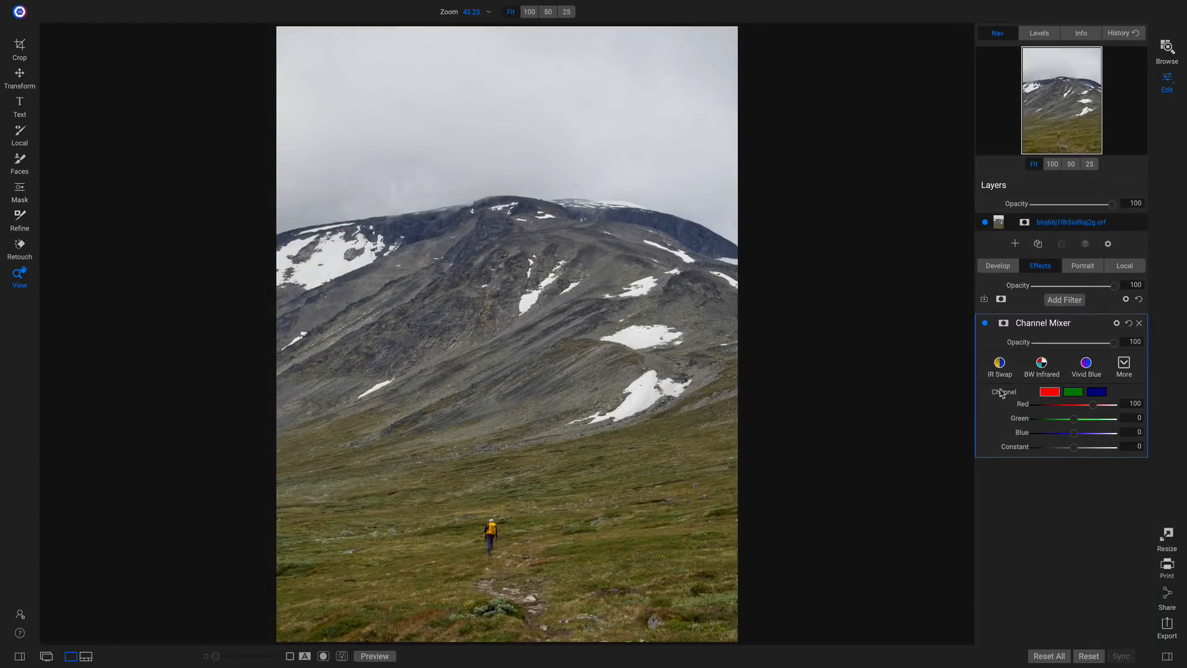
click(1124, 365)
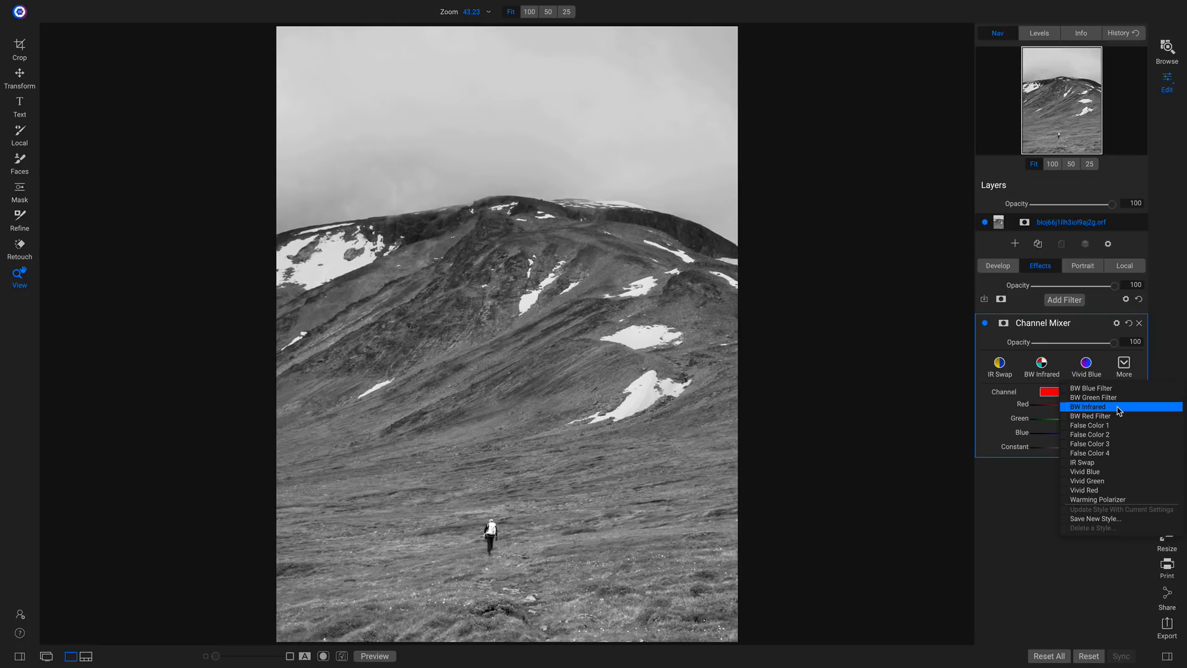
click(1120, 411)
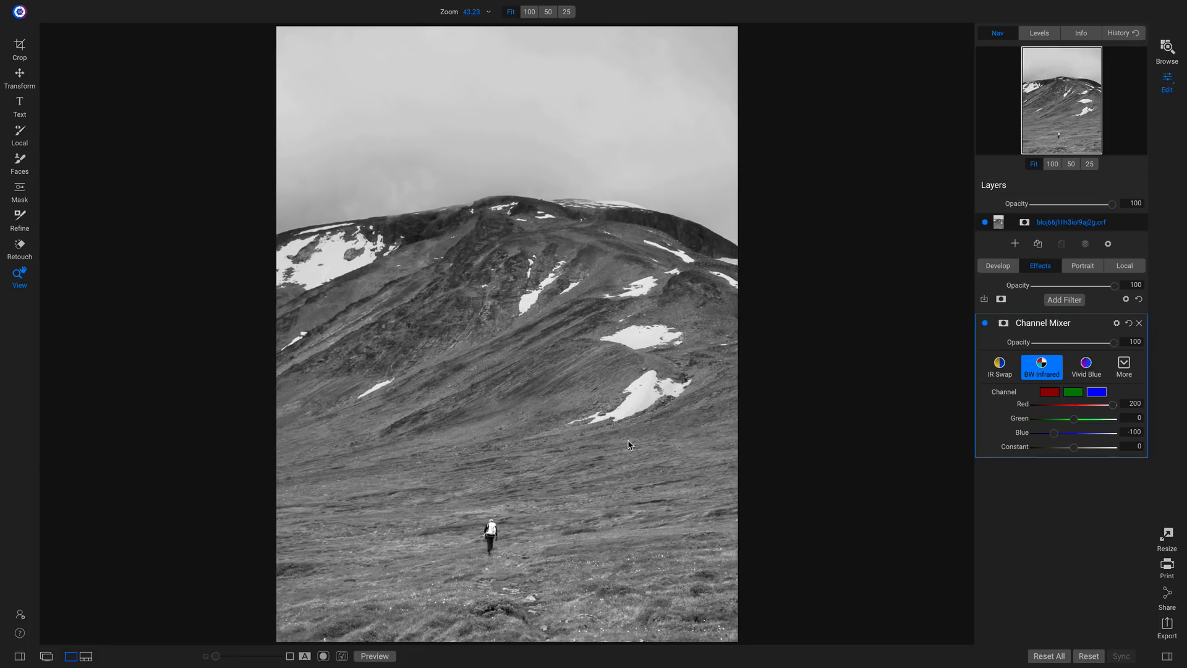
Step: Compare the mountain photo with the BW Infrared Channel Mixer off and on
click(986, 324)
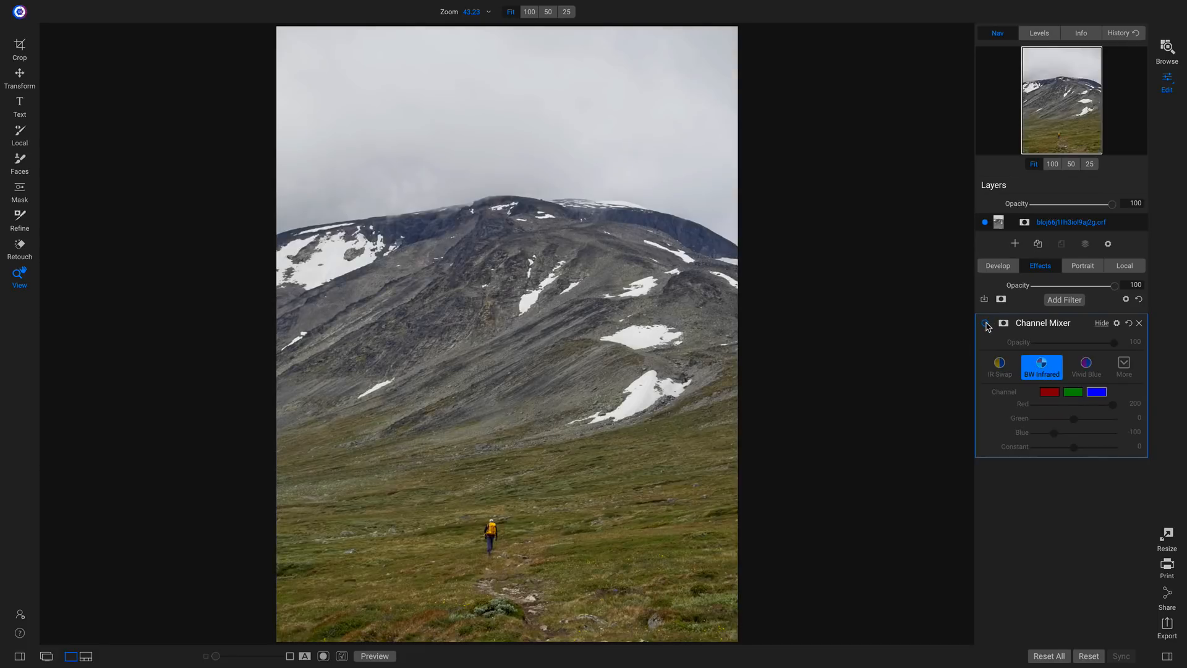
click(985, 323)
click(986, 324)
click(986, 323)
click(985, 324)
click(986, 324)
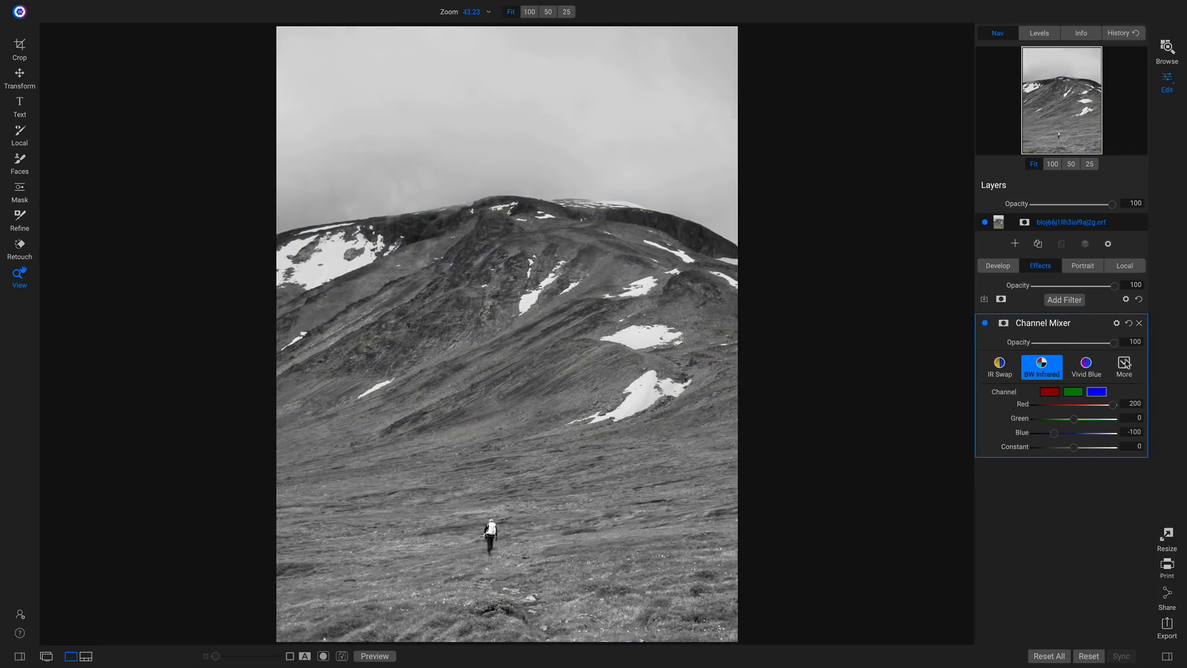
Step: Switch the mountain photo's Channel Mixer to the False Color 2 style and lower its opacity to 45
click(1127, 366)
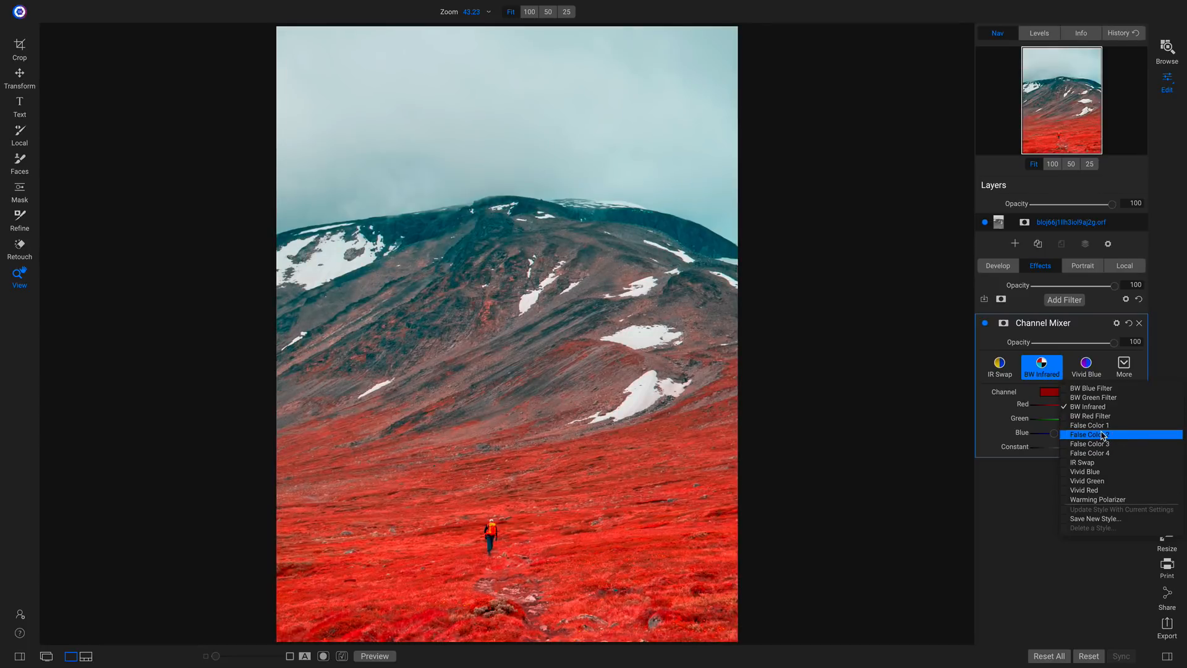
click(1118, 435)
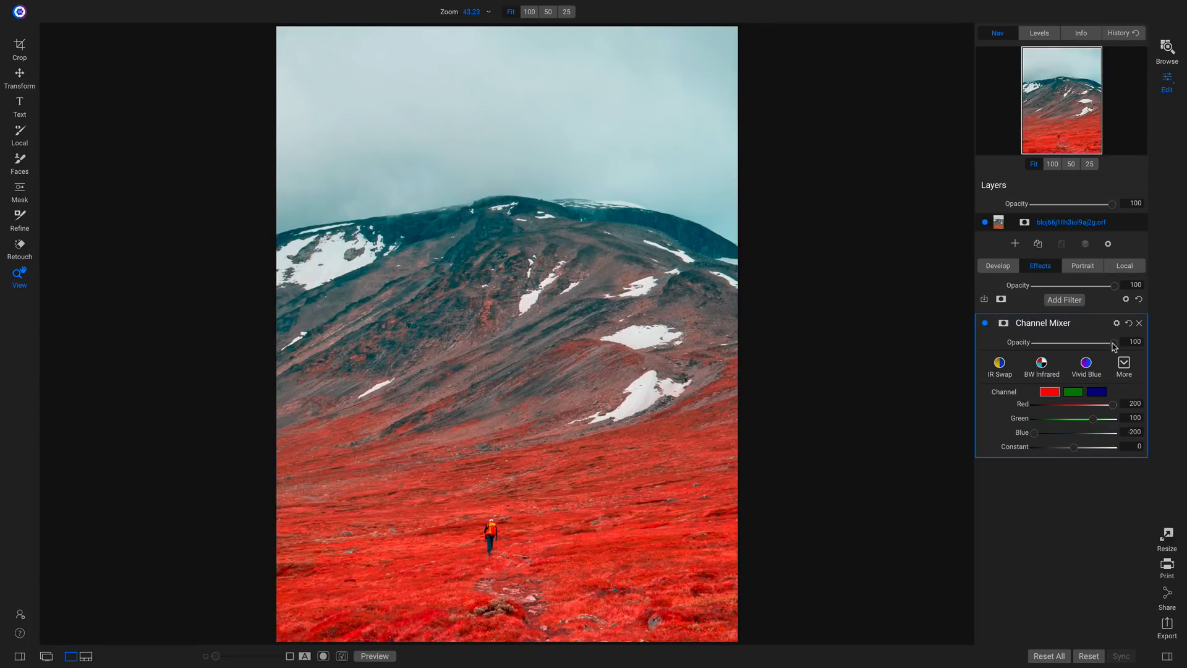
drag(1114, 344, 1072, 344)
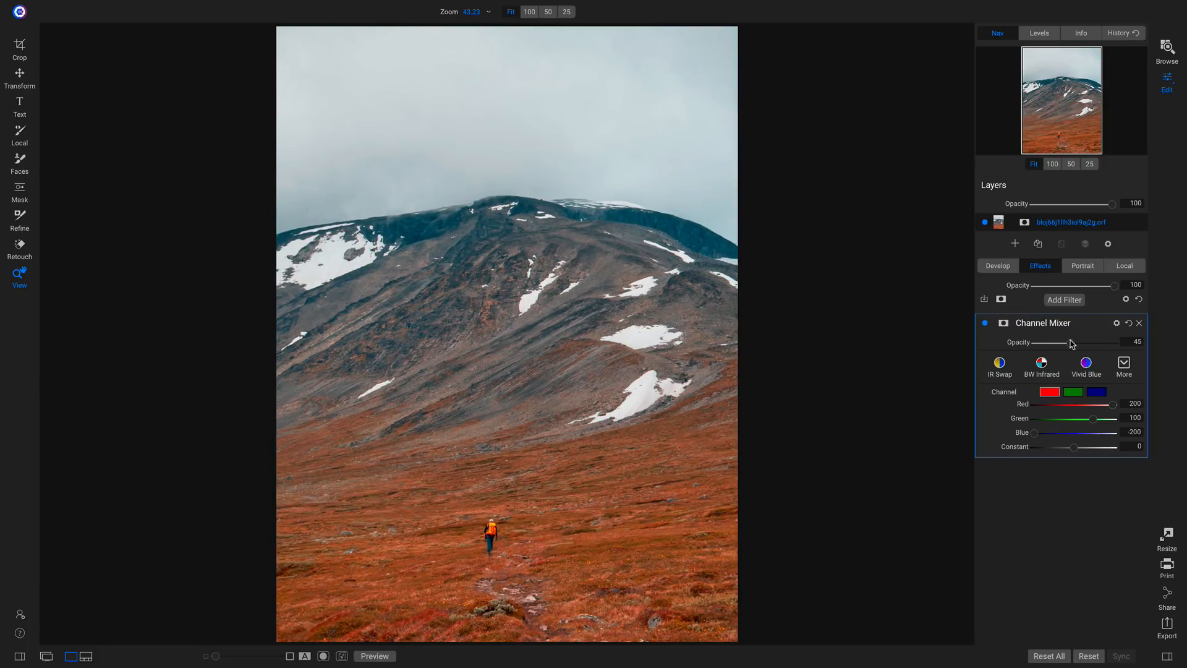
Step: Compare the mountain photo with the False Color 2 Channel Mixer off and on
click(985, 323)
click(985, 322)
click(985, 322)
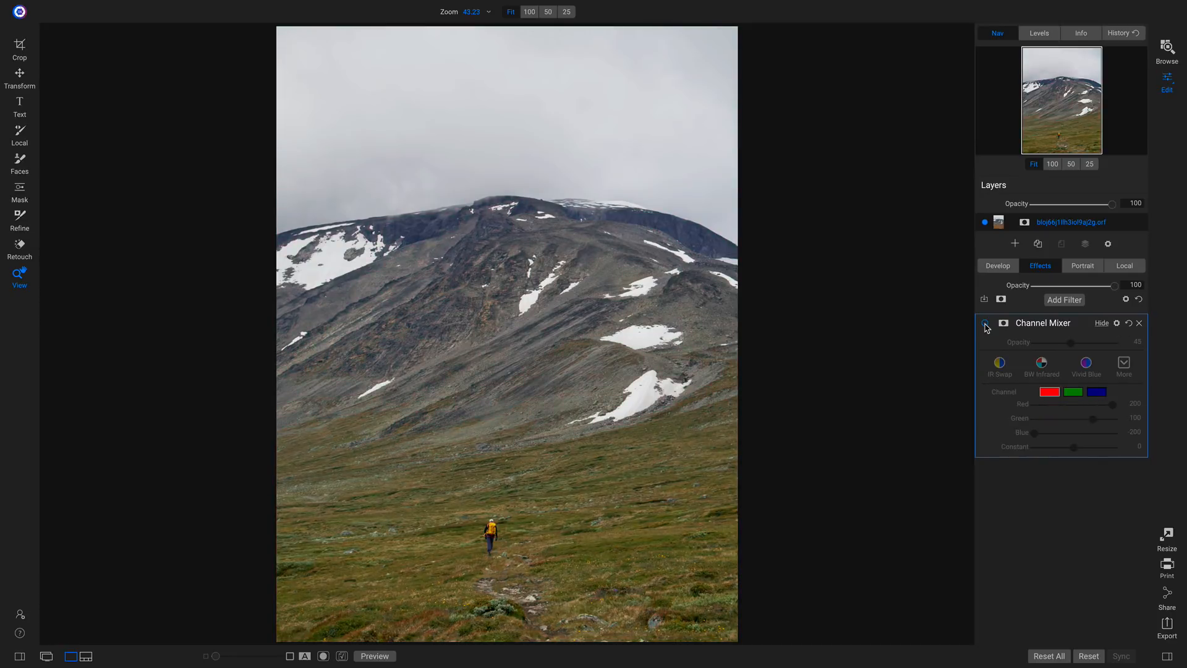
click(985, 323)
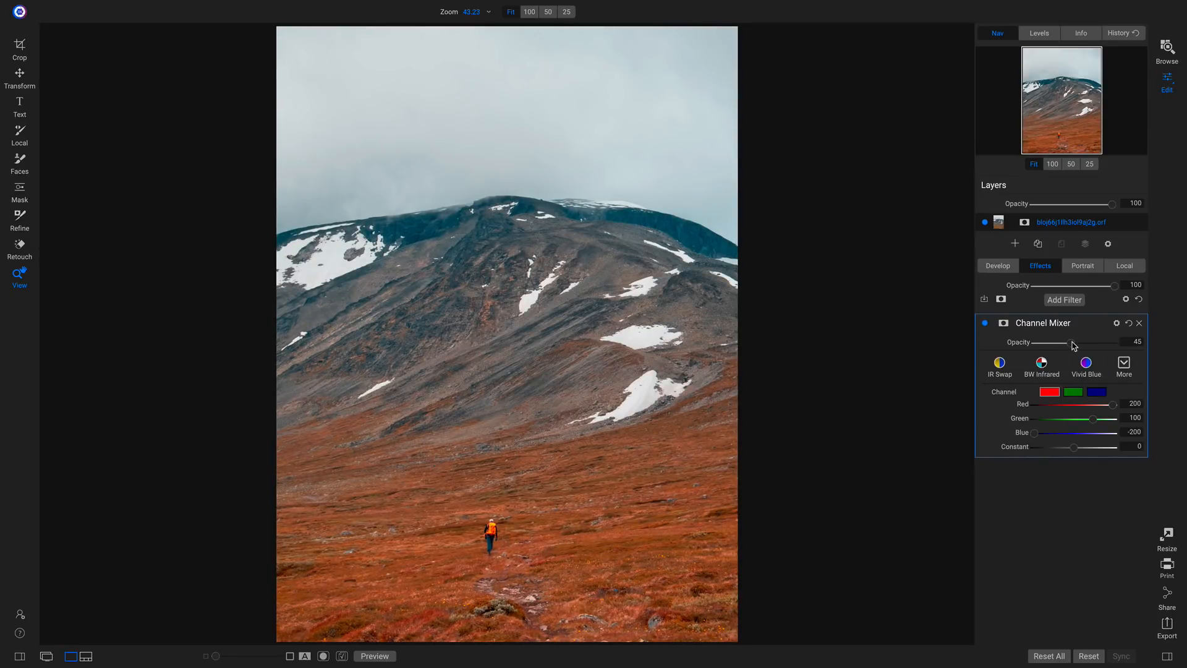
Step: Raise the Channel Mixer's opacity to 52, then switch the filter to the Vivid Green style
mouse_move(1070, 342)
mouse_down()
mouse_move(1133, 345)
mouse_move(1046, 344)
mouse_move(1133, 344)
mouse_move(1080, 347)
mouse_up()
click(1124, 365)
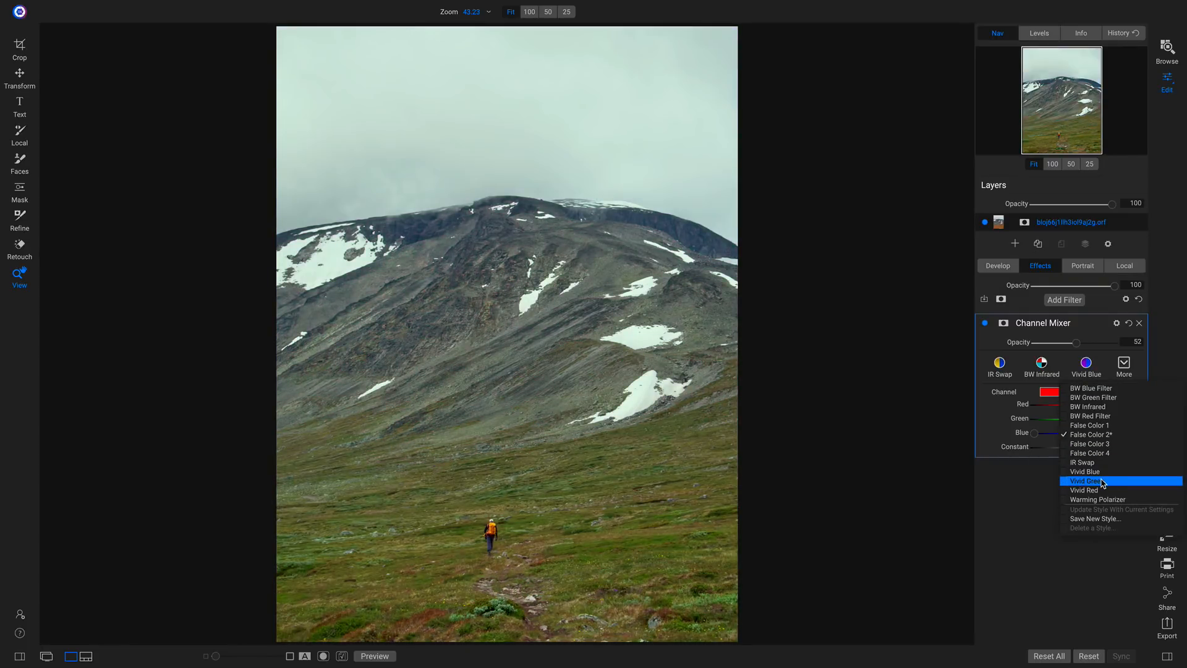
click(1104, 481)
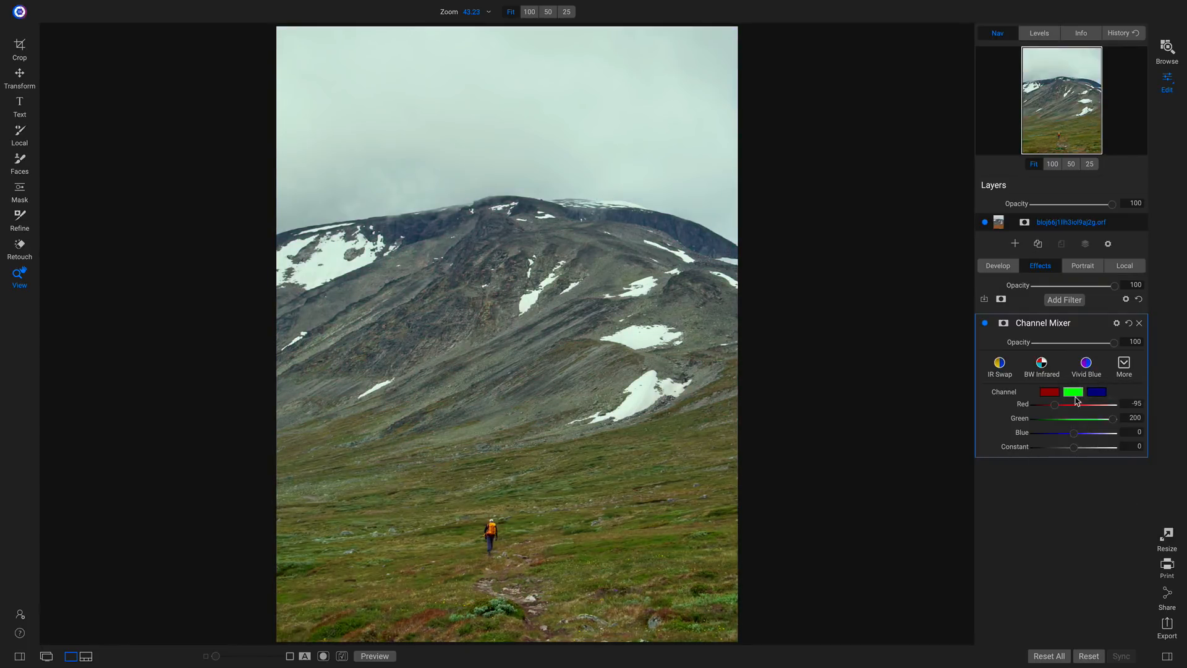
Step: Compare the mountain photo with the Vivid Green Channel Mixer off and on
click(985, 324)
click(985, 325)
click(986, 324)
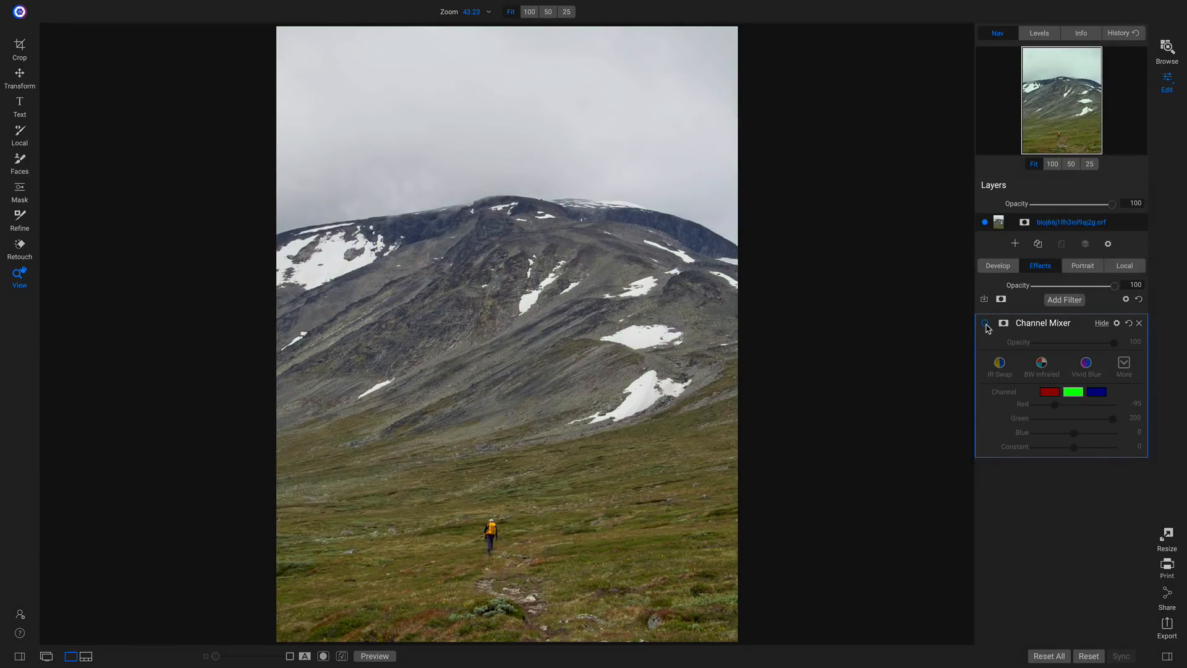
click(986, 324)
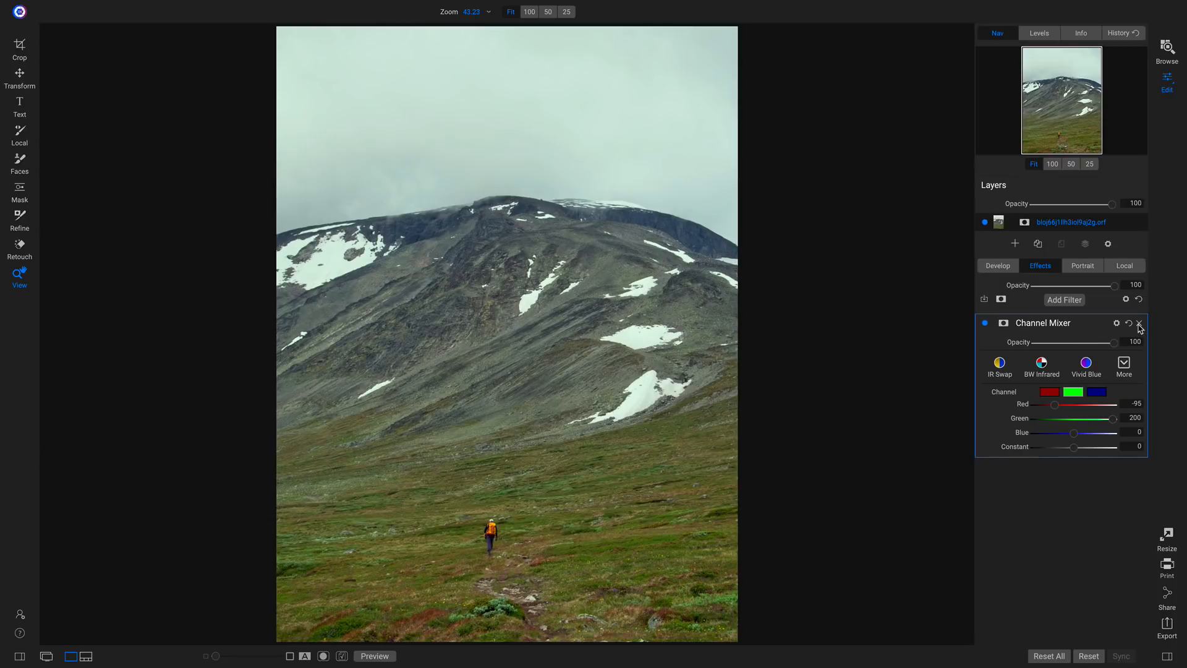
Step: Preview the BW Green Filter style, then remove the Channel Mixer filter from the mountain photo
click(1125, 363)
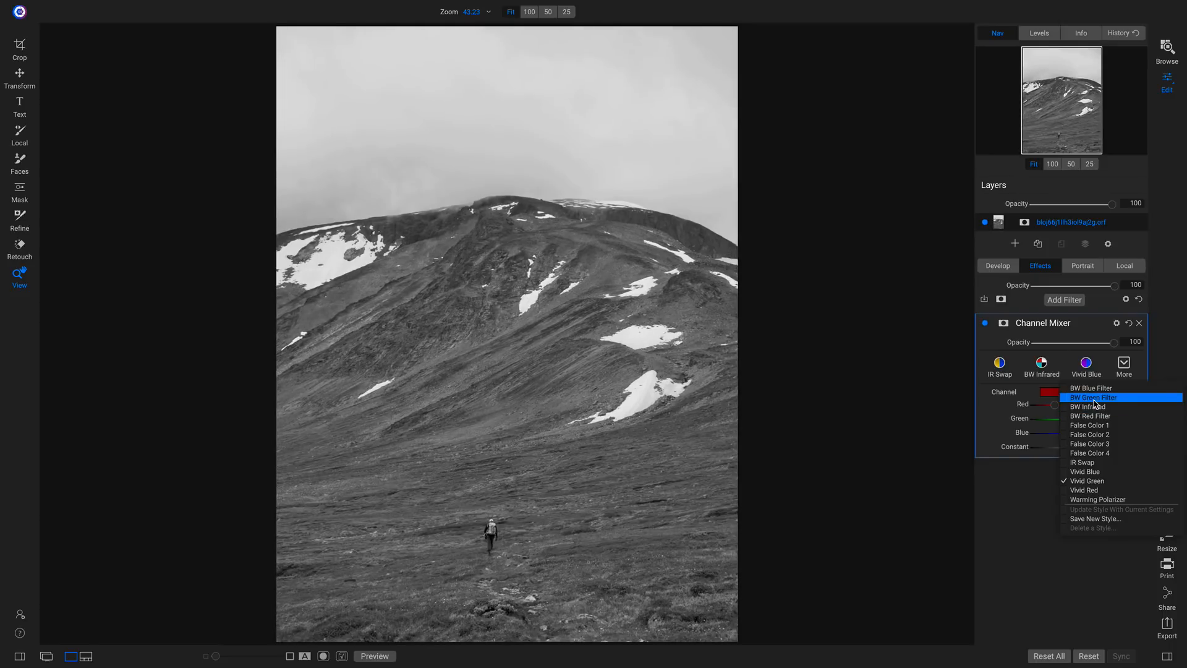
click(1142, 328)
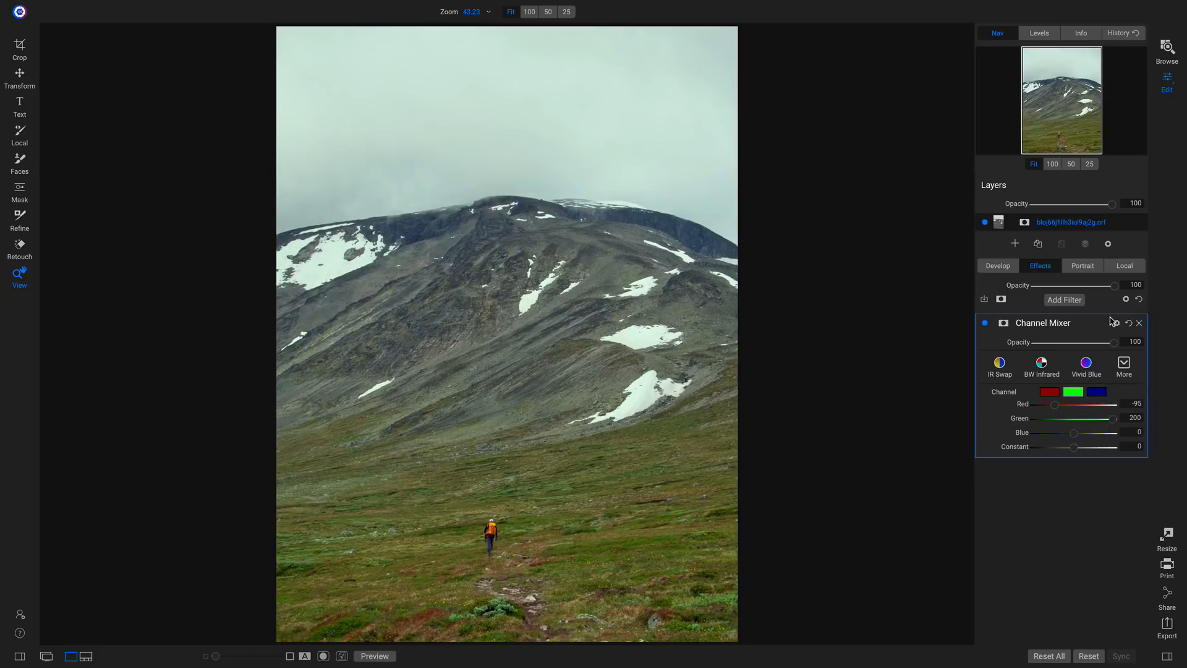
click(1139, 324)
Step: Add a Black & White filter to the mountain photo and apply the Red style
click(1064, 300)
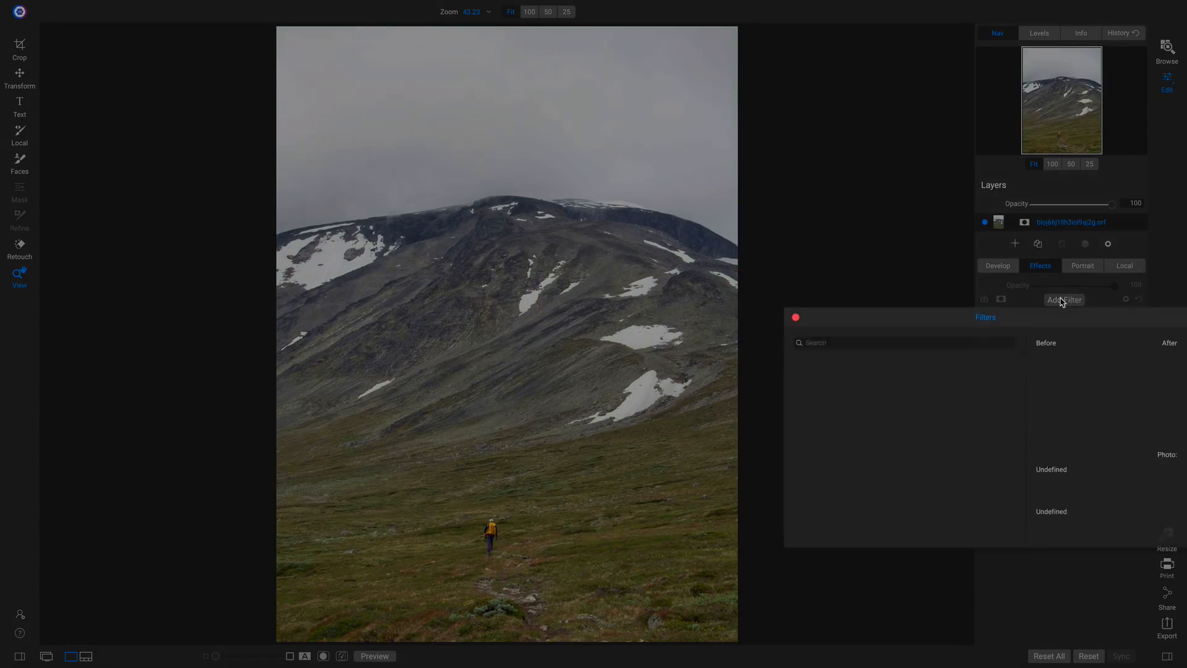
click(827, 372)
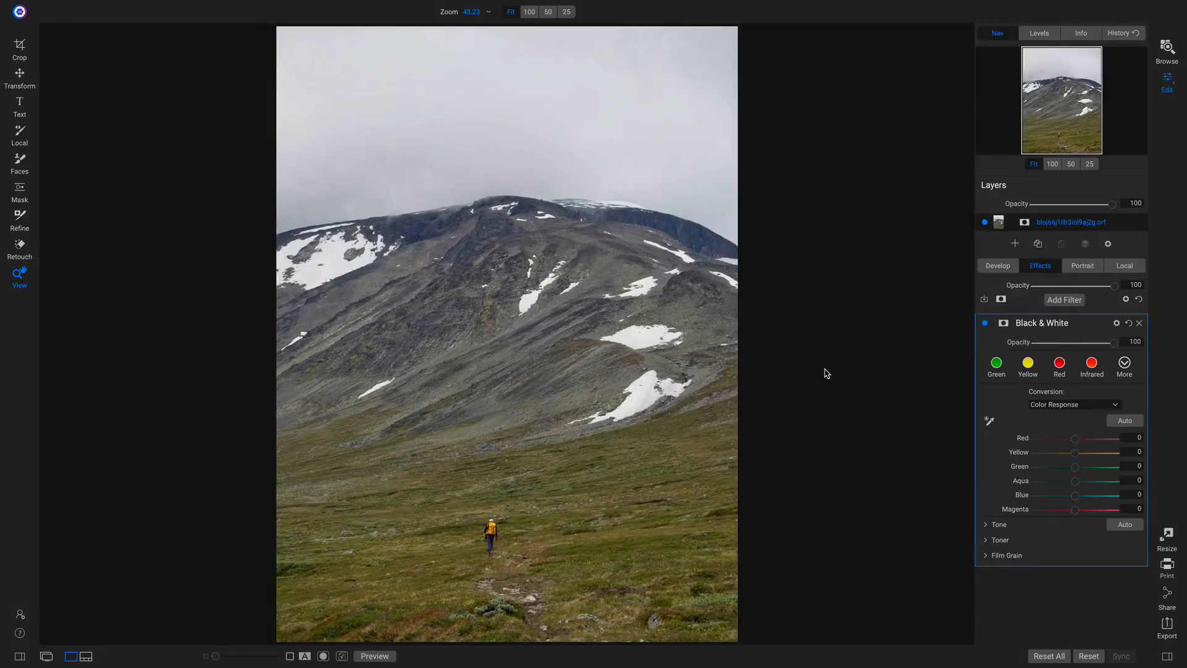
click(1060, 365)
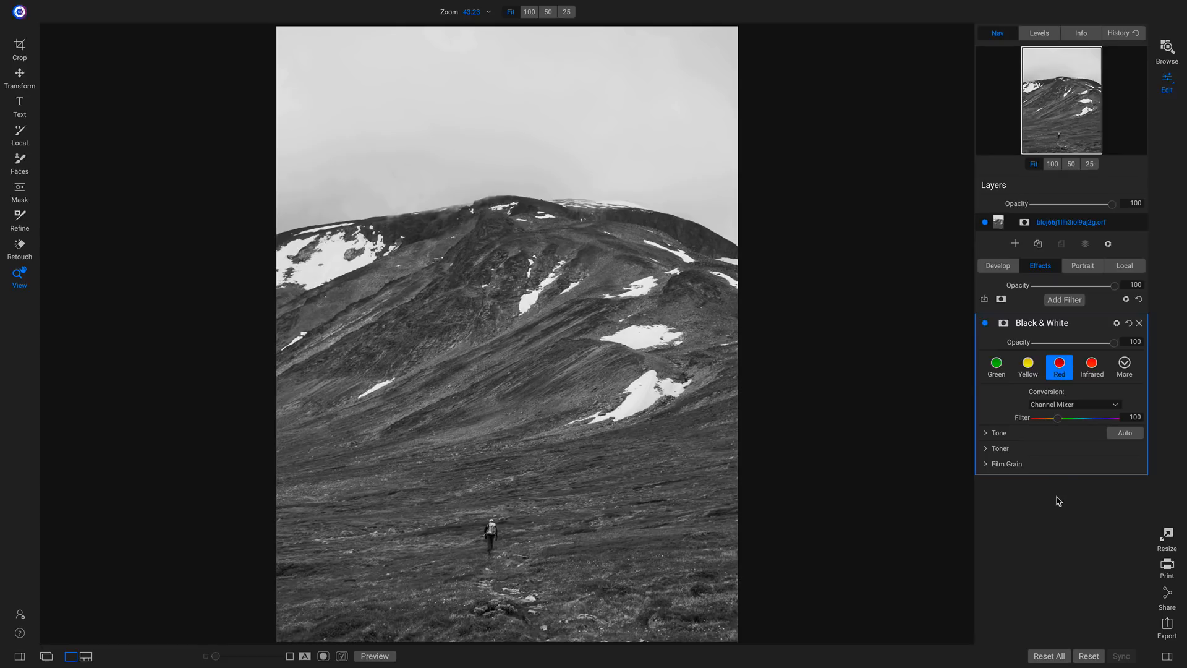
Step: Add a Weather filter with the "Catch one on your tongue" precipitation texture at 100 opacity and inspect the snow up close
click(1065, 300)
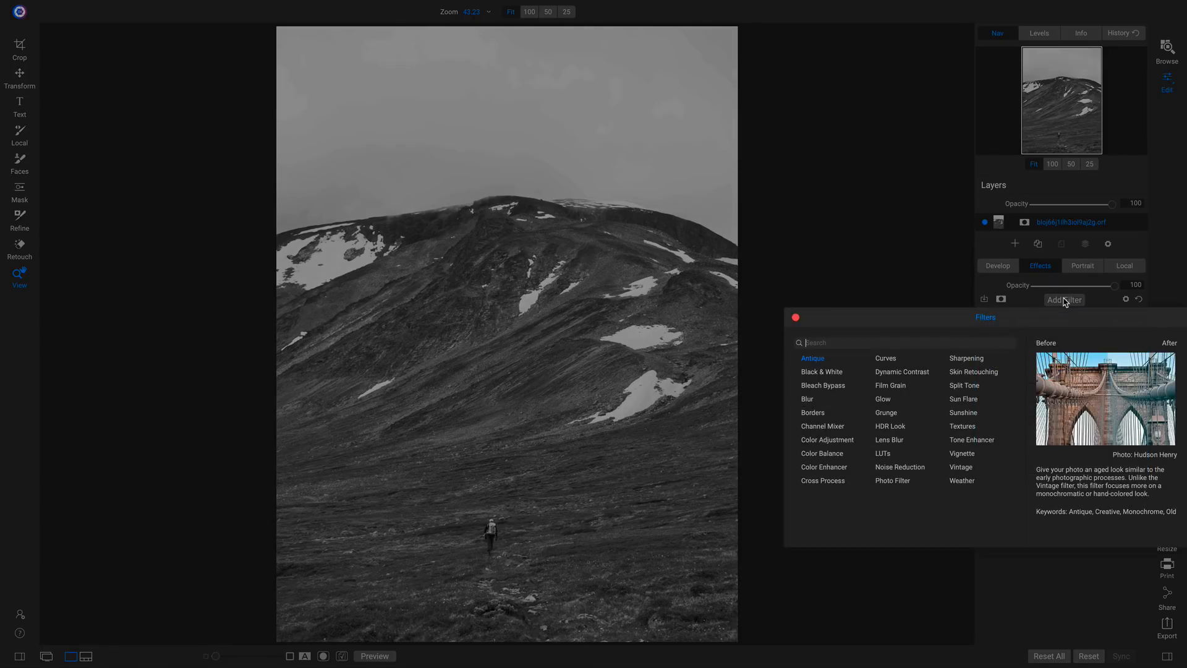
click(962, 481)
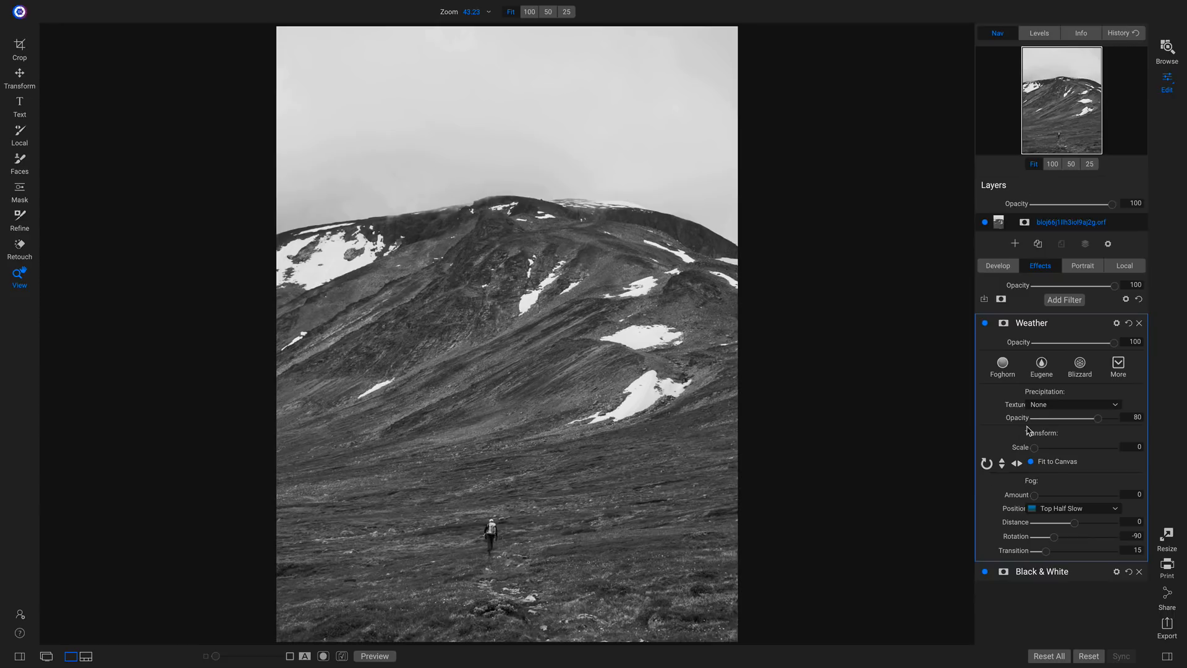
click(1049, 407)
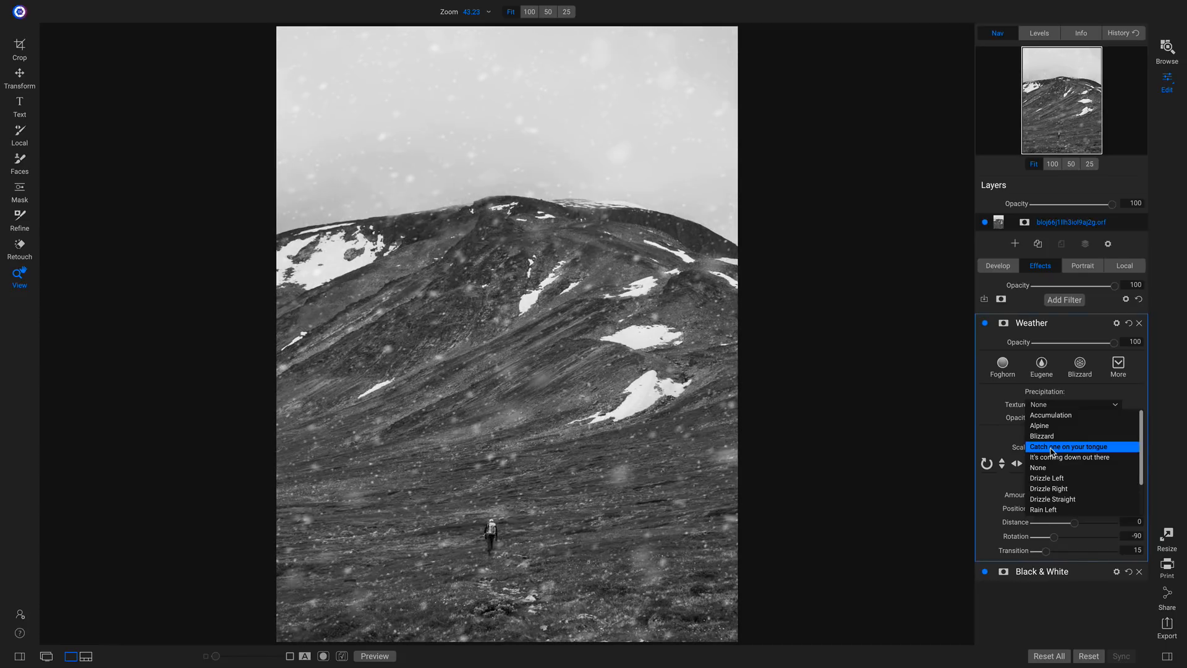
click(1052, 451)
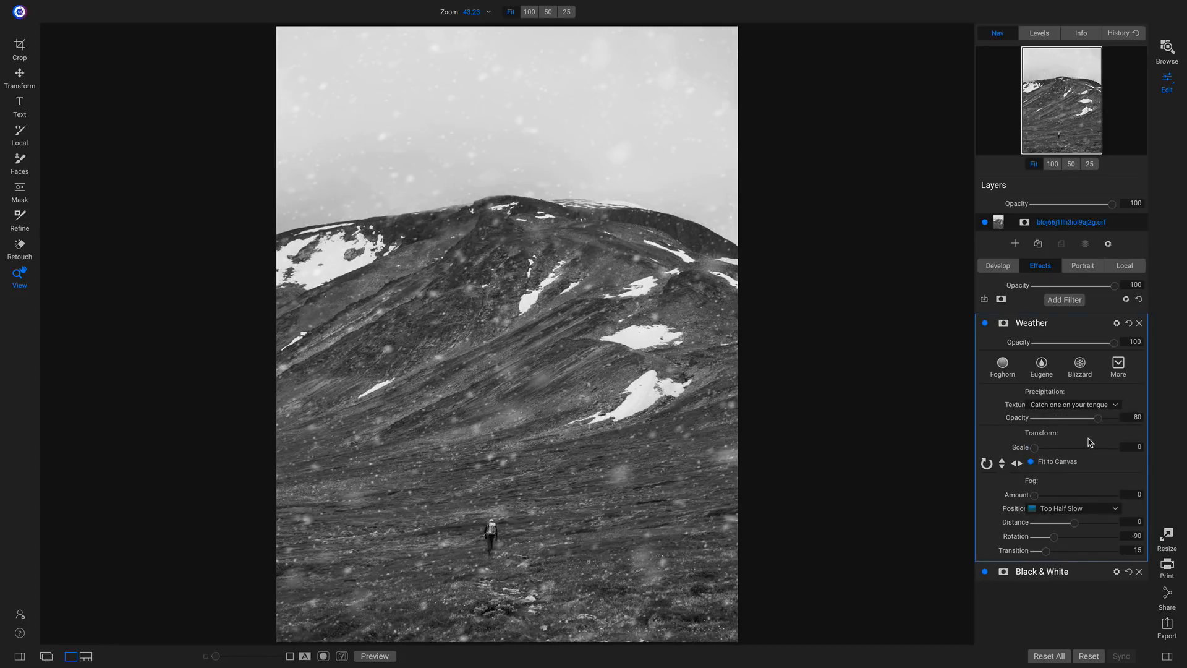
drag(1099, 418, 1115, 419)
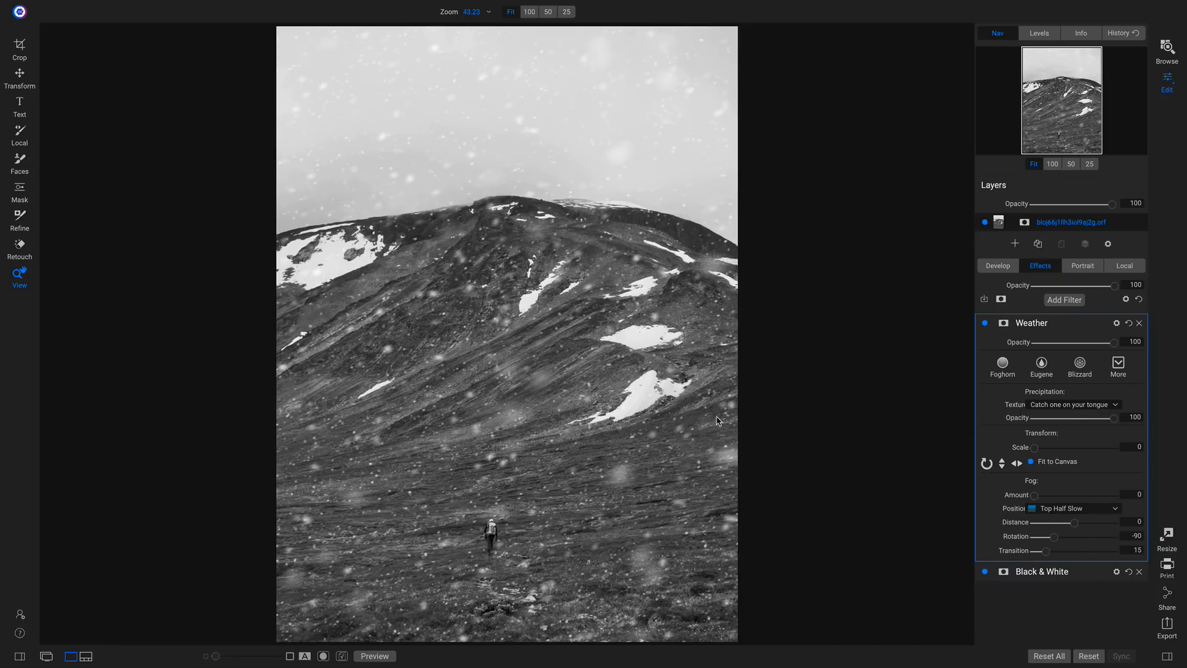
click(483, 143)
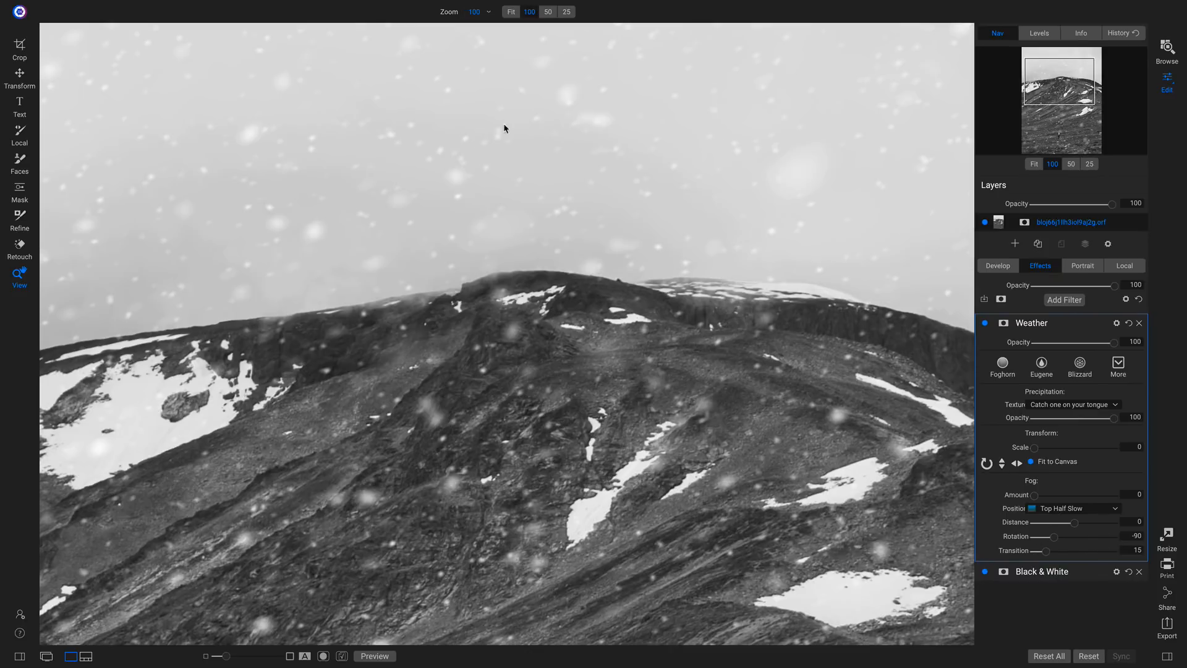
click(457, 175)
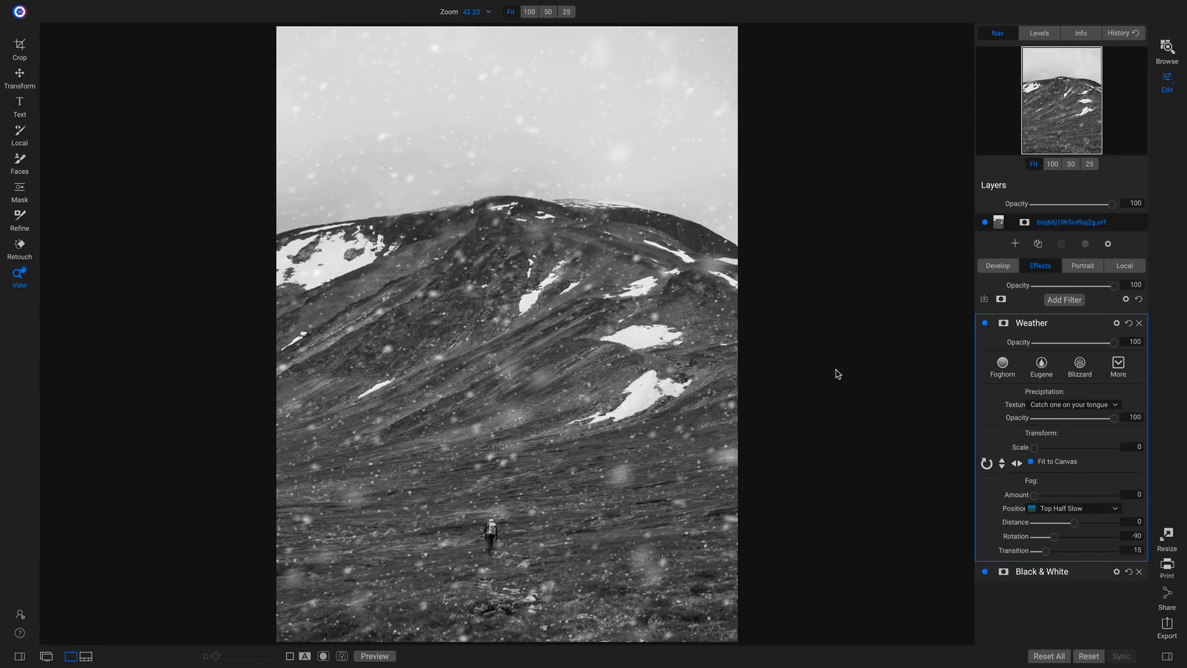
Step: Add fog in the Weather filter from the Top Half Fast position, with amount 28 and transition 39
click(1055, 511)
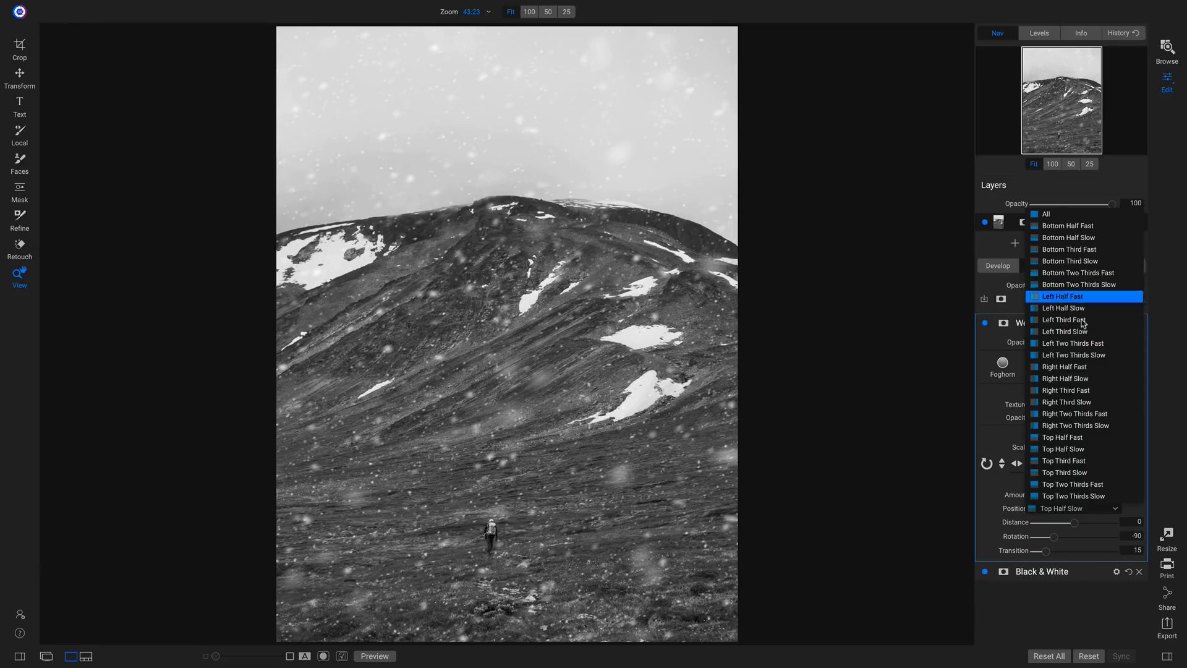
click(1061, 438)
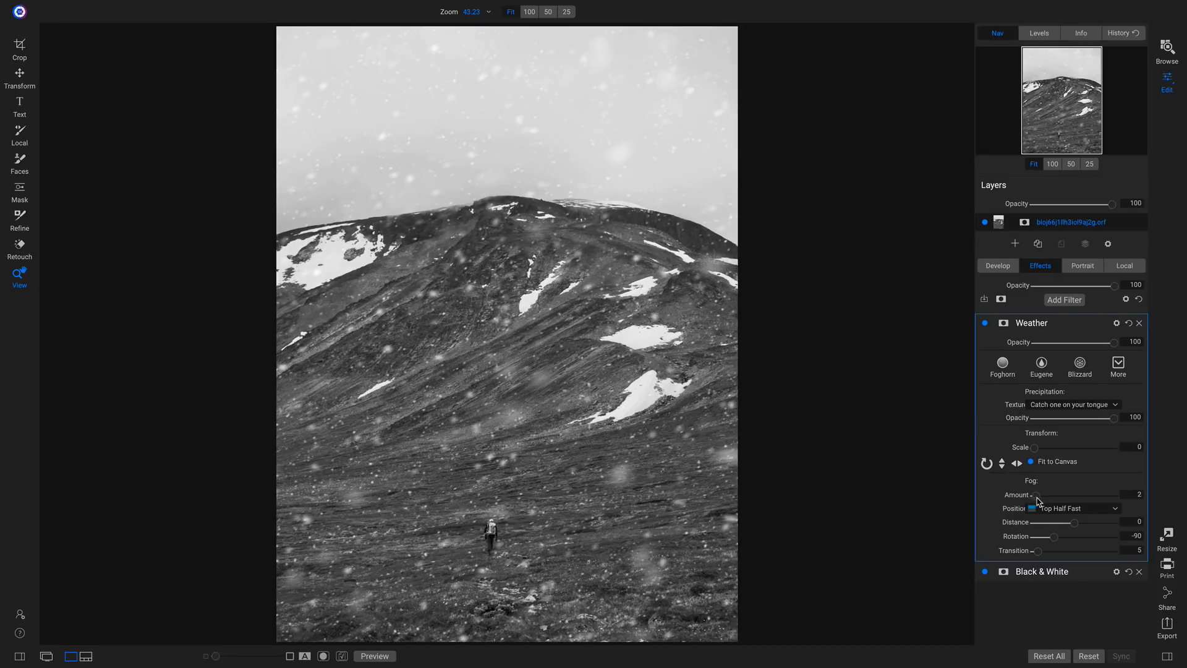
drag(1039, 500, 1078, 497)
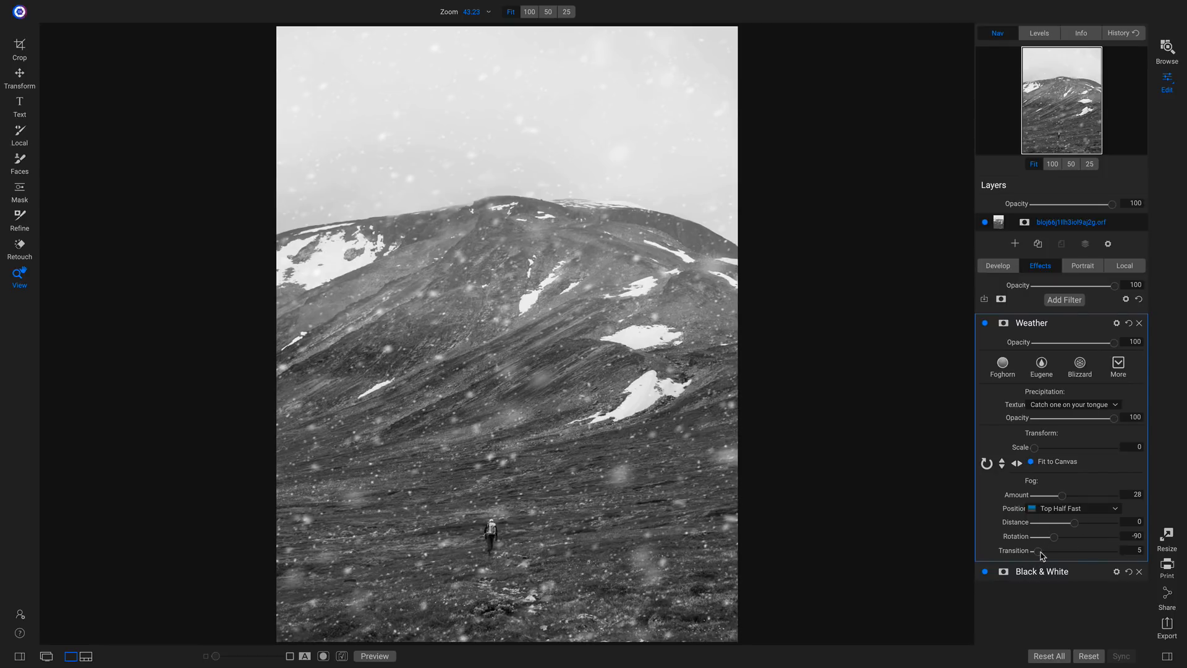
drag(1039, 555, 1066, 556)
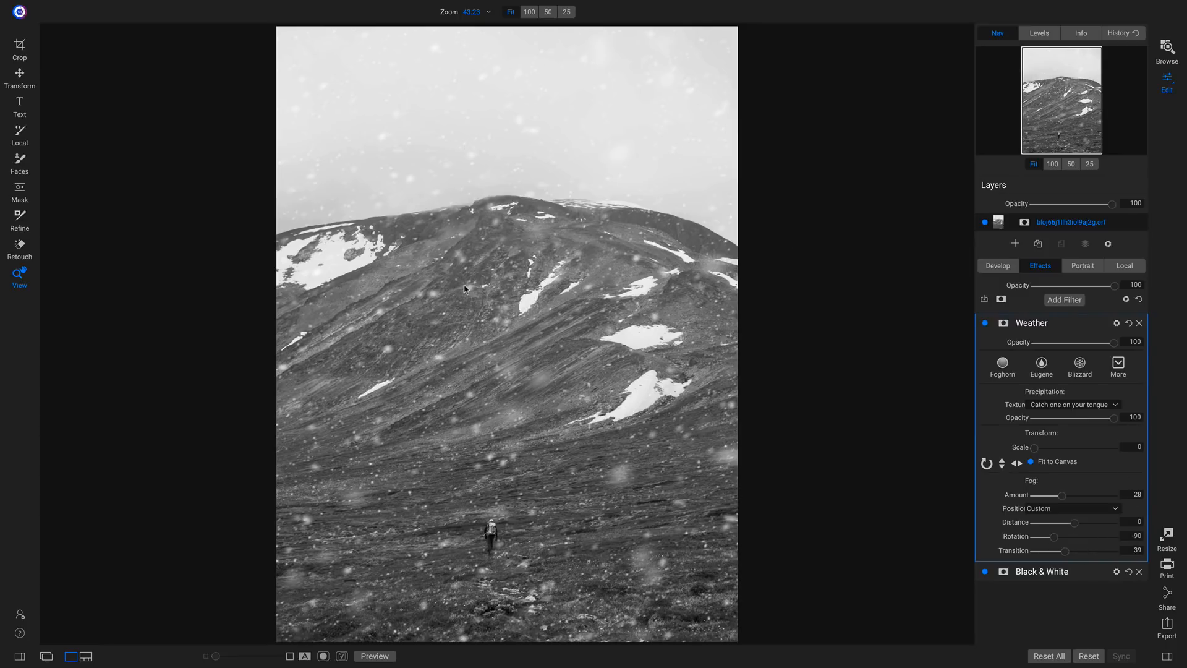
Step: Check the Weather filter off and on, and lower its overall opacity to 73
click(986, 323)
click(986, 324)
drag(1114, 344, 1094, 344)
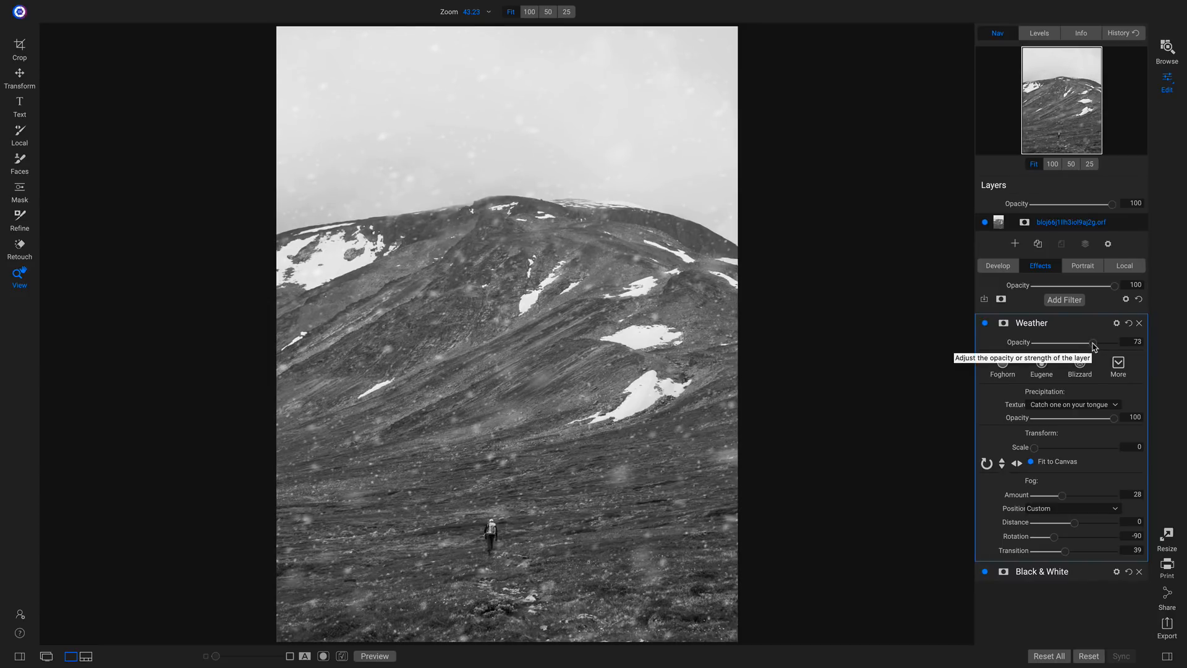
Step: Add a Curves filter and deepen the shadows, anchoring the upper midtones at input 157, output 152
click(1064, 301)
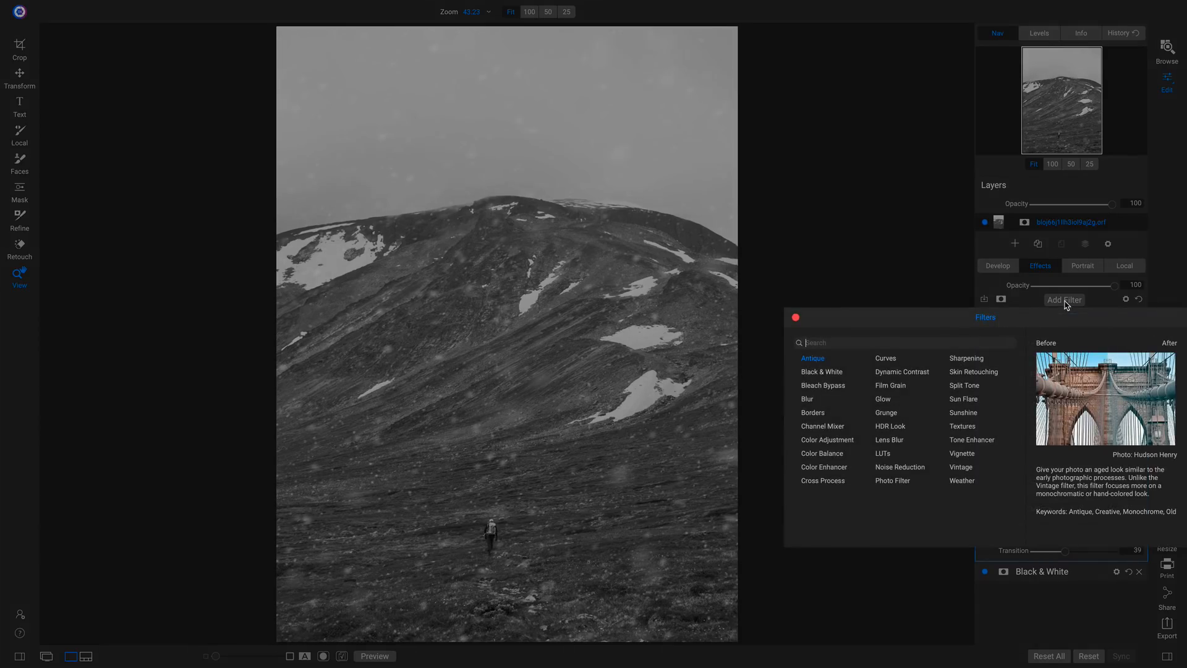
click(886, 358)
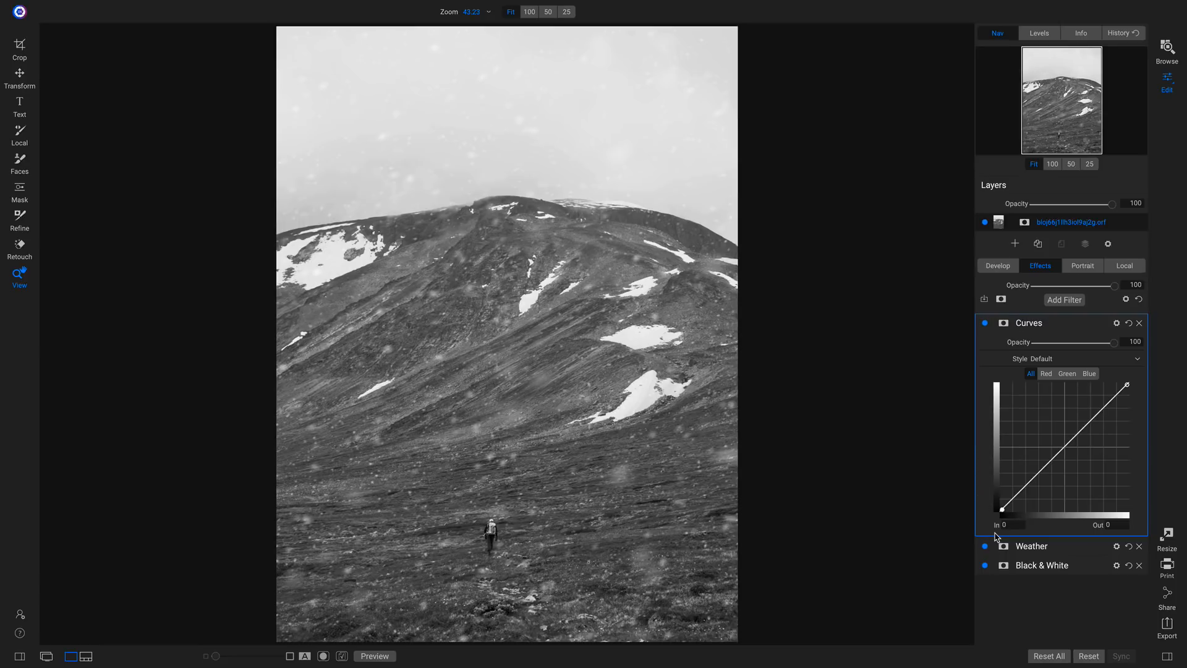
click(1003, 509)
drag(1003, 509, 1079, 437)
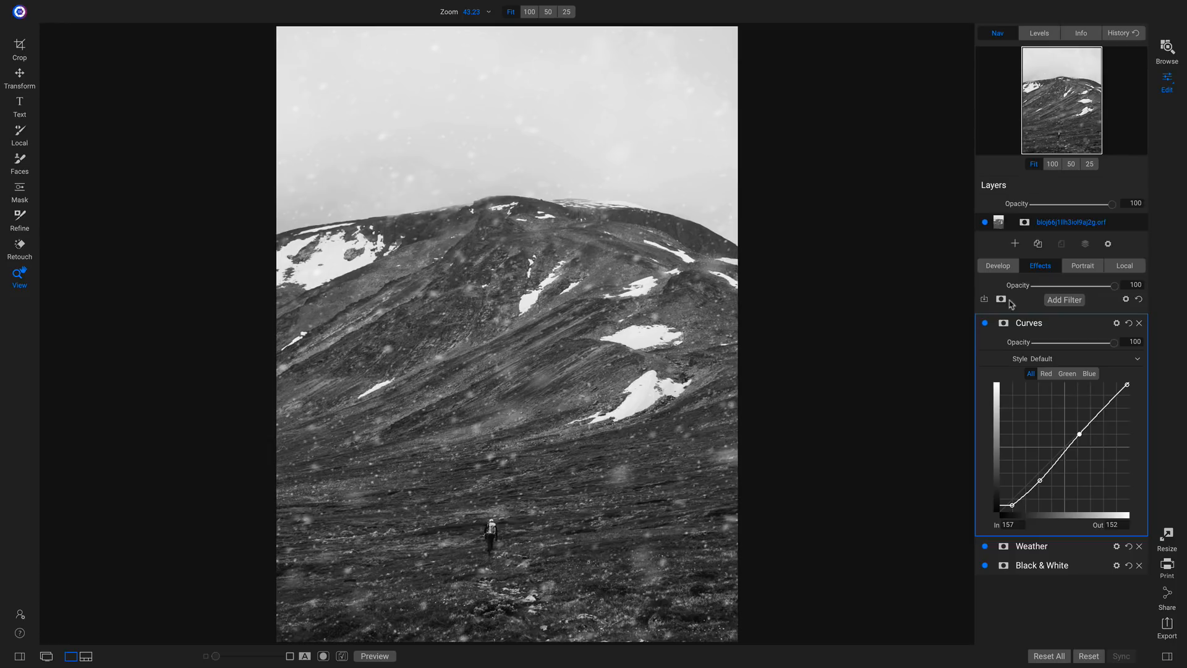
Step: Compare the photo with Curves off and on, and the full edit against the original
click(985, 324)
click(986, 323)
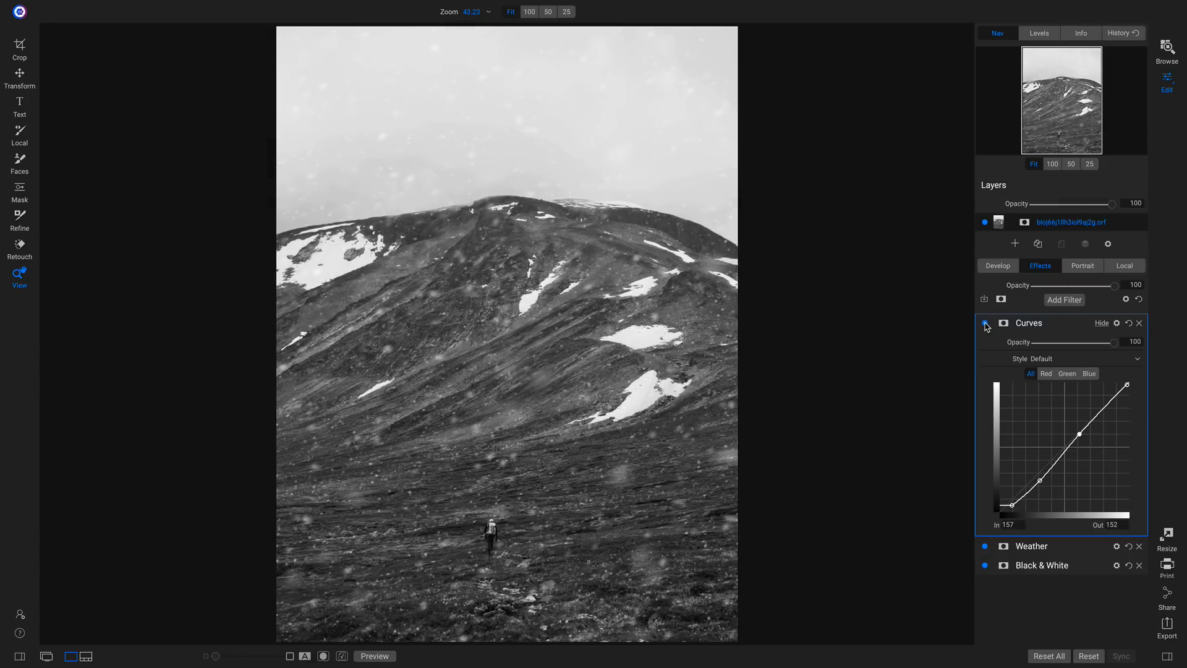
click(985, 323)
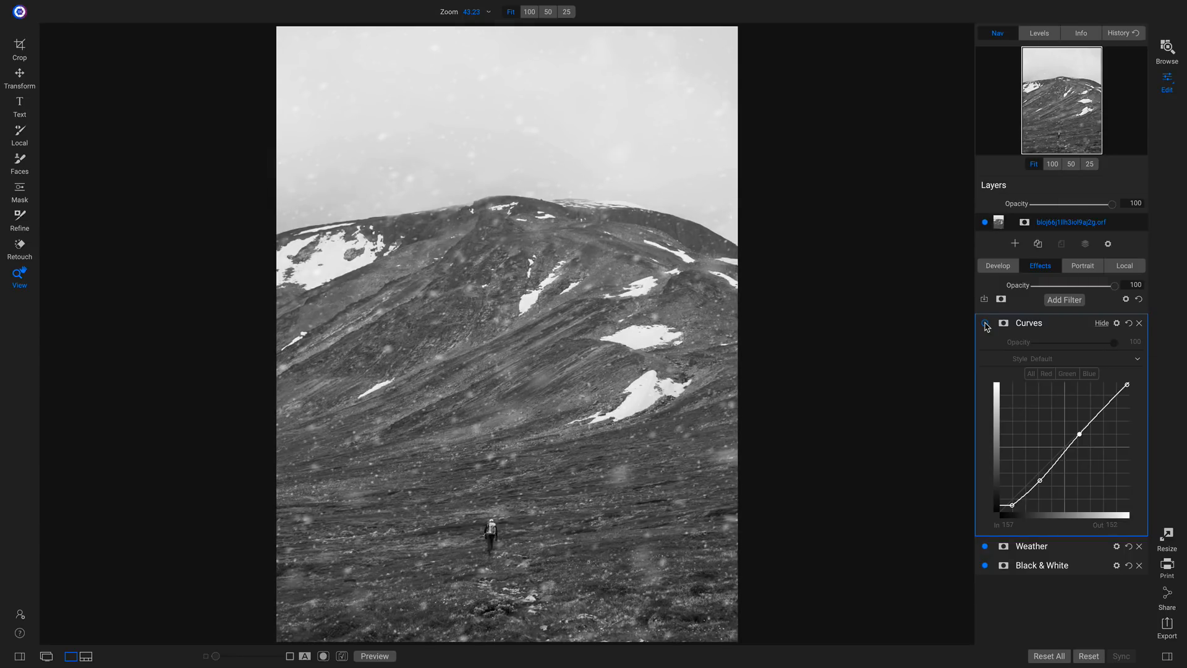
click(985, 324)
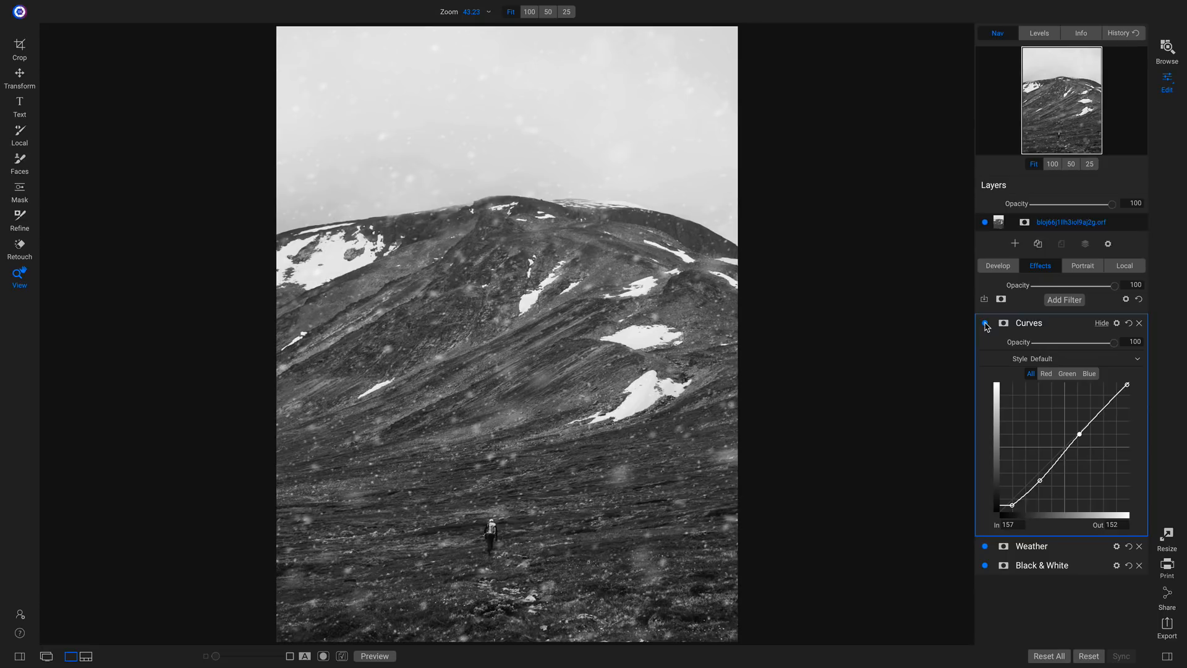
key(ctrl+p)
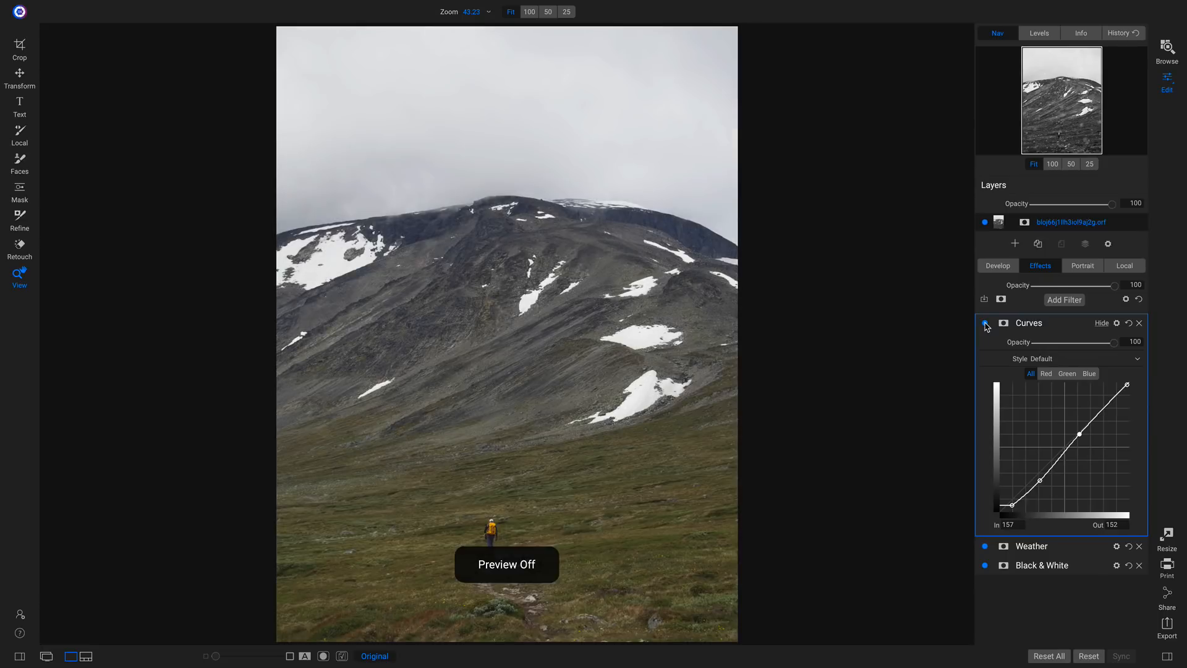
key(ctrl+p)
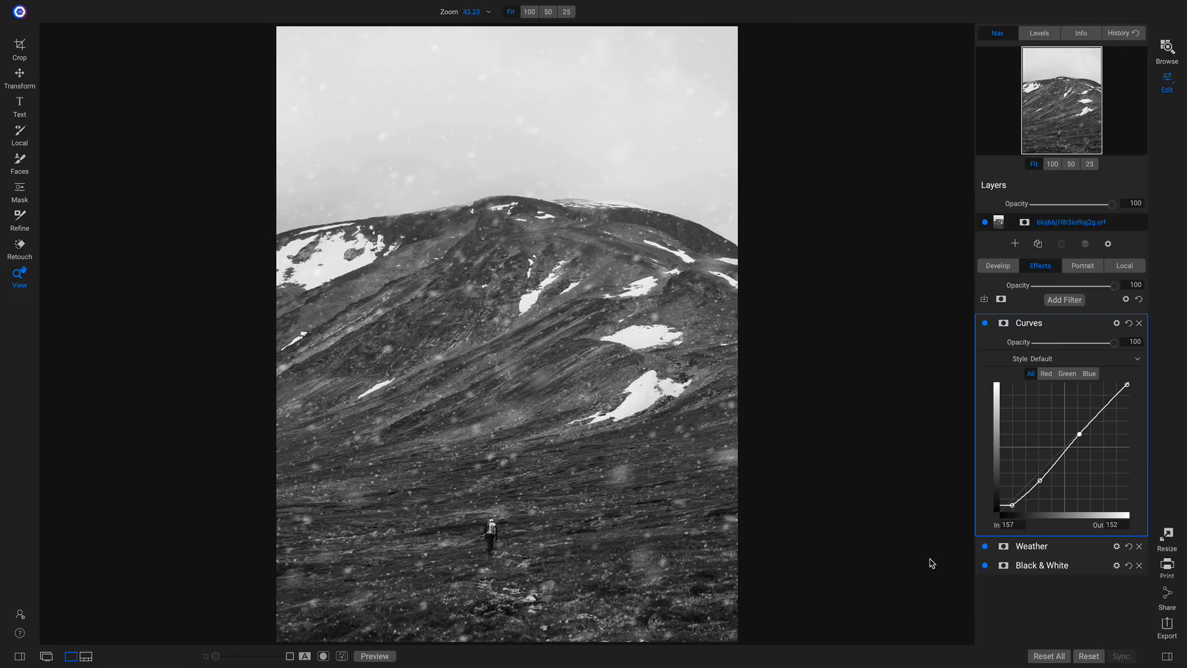
Step: Add a Vignette filter with the Big Softy style and center it near the hiker
click(1065, 300)
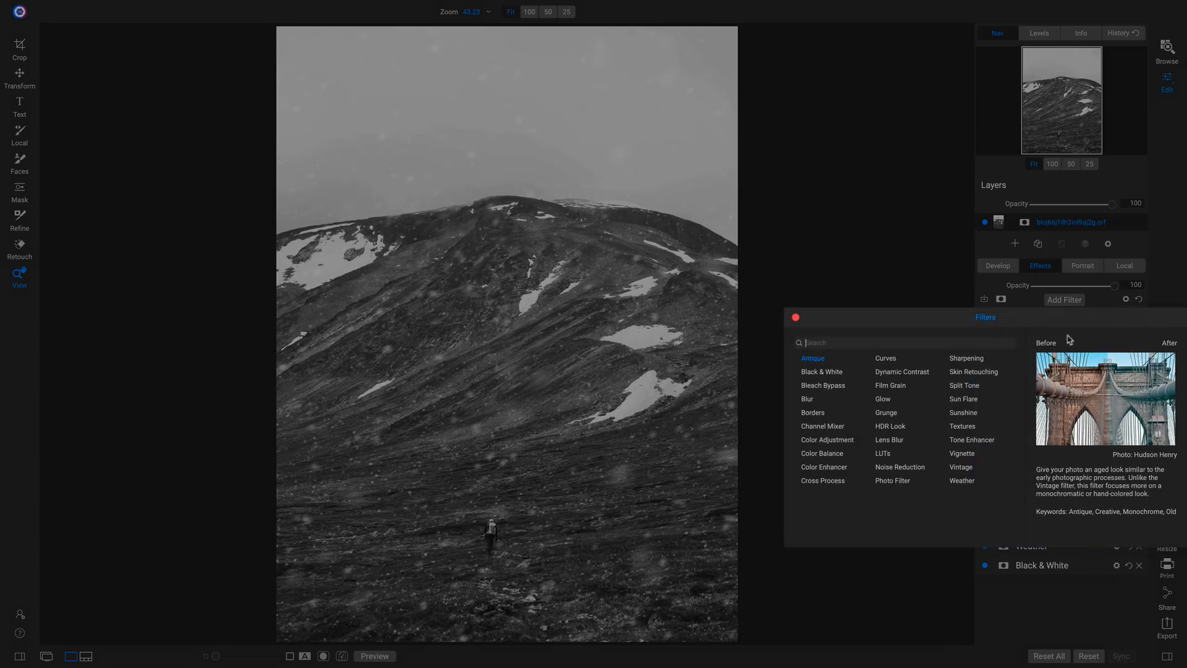
click(964, 454)
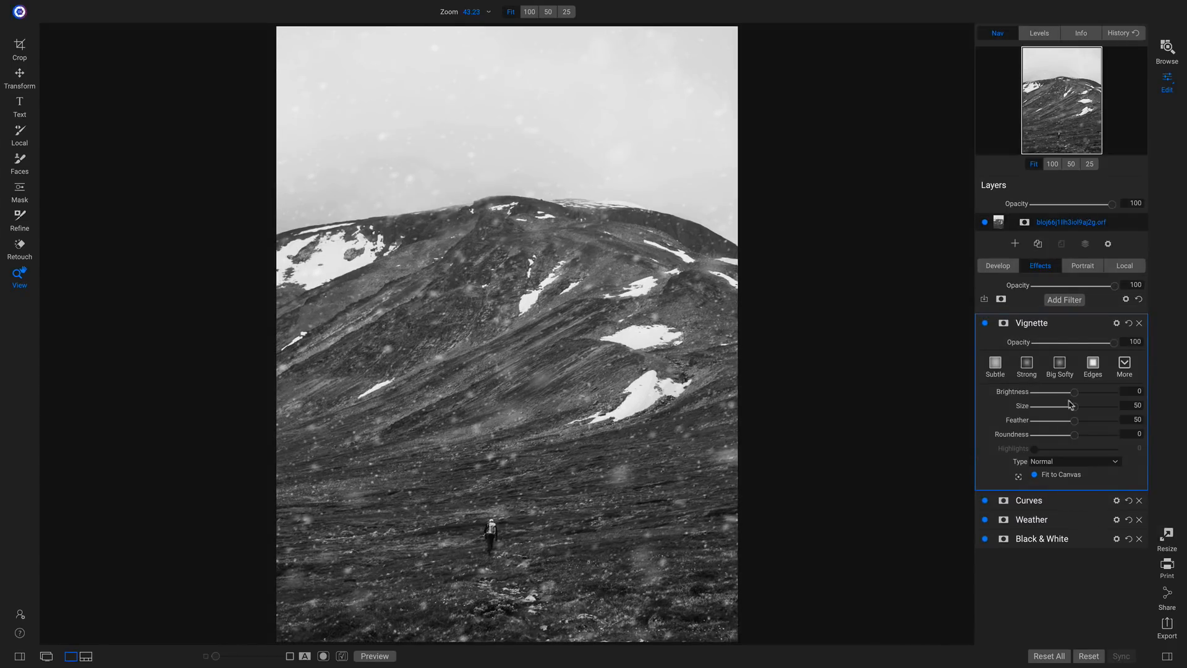
click(1060, 363)
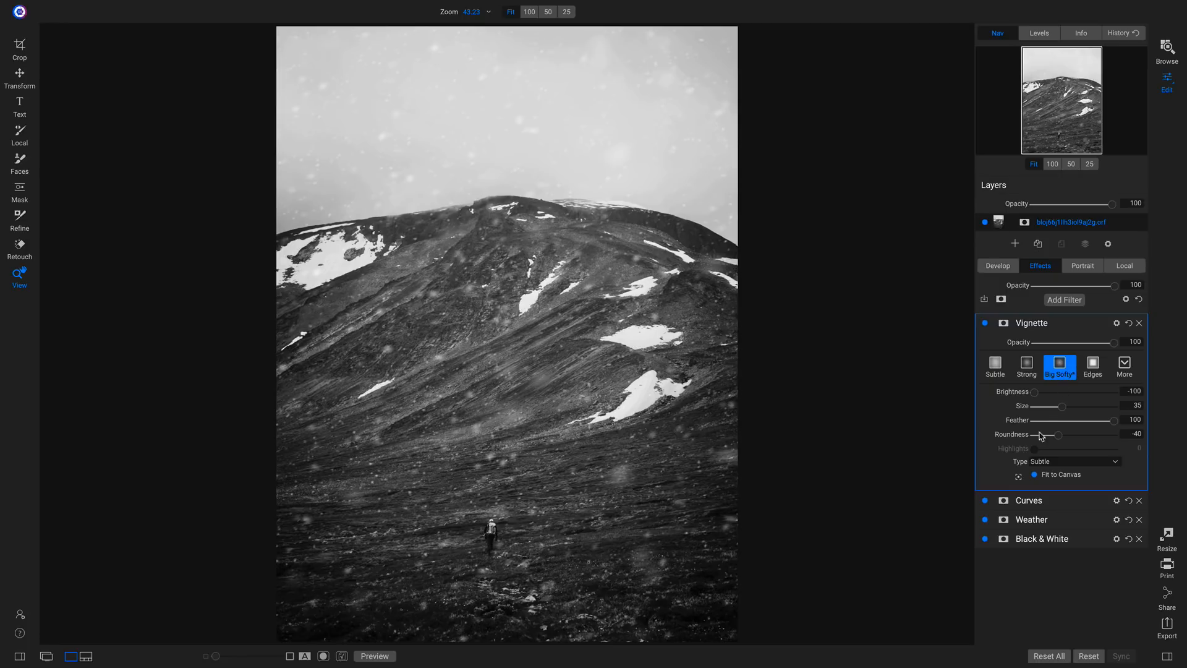
click(1018, 477)
click(441, 520)
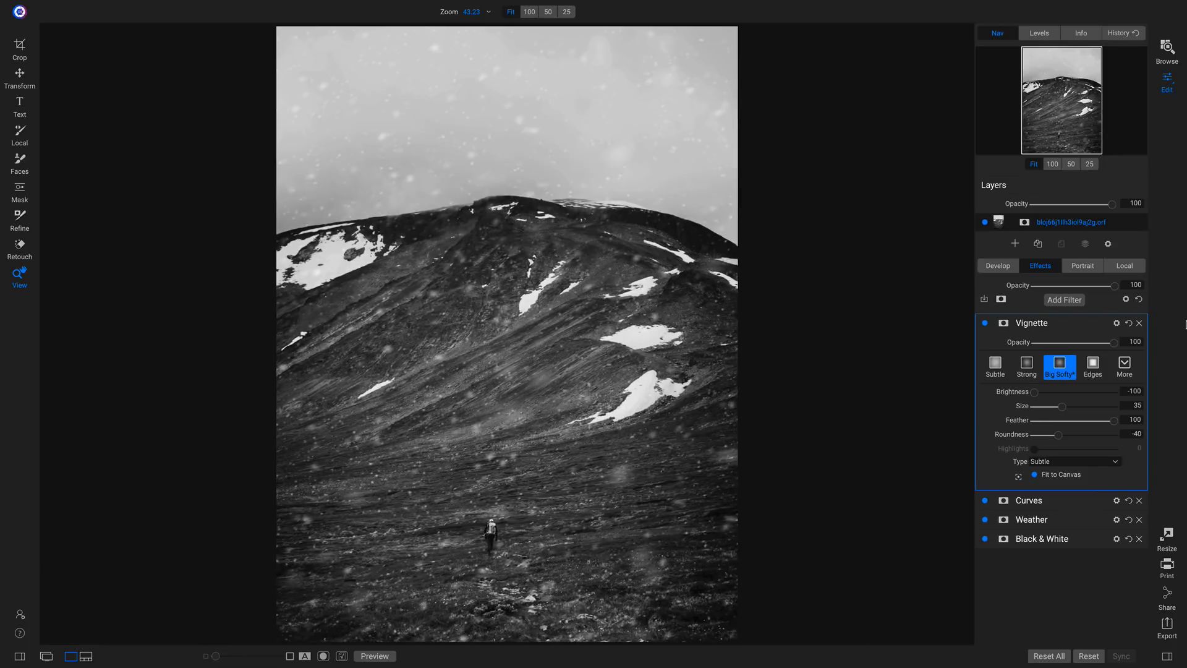
Step: Compare the mountain photo with the Vignette off and on, and the full edit against the original
click(985, 323)
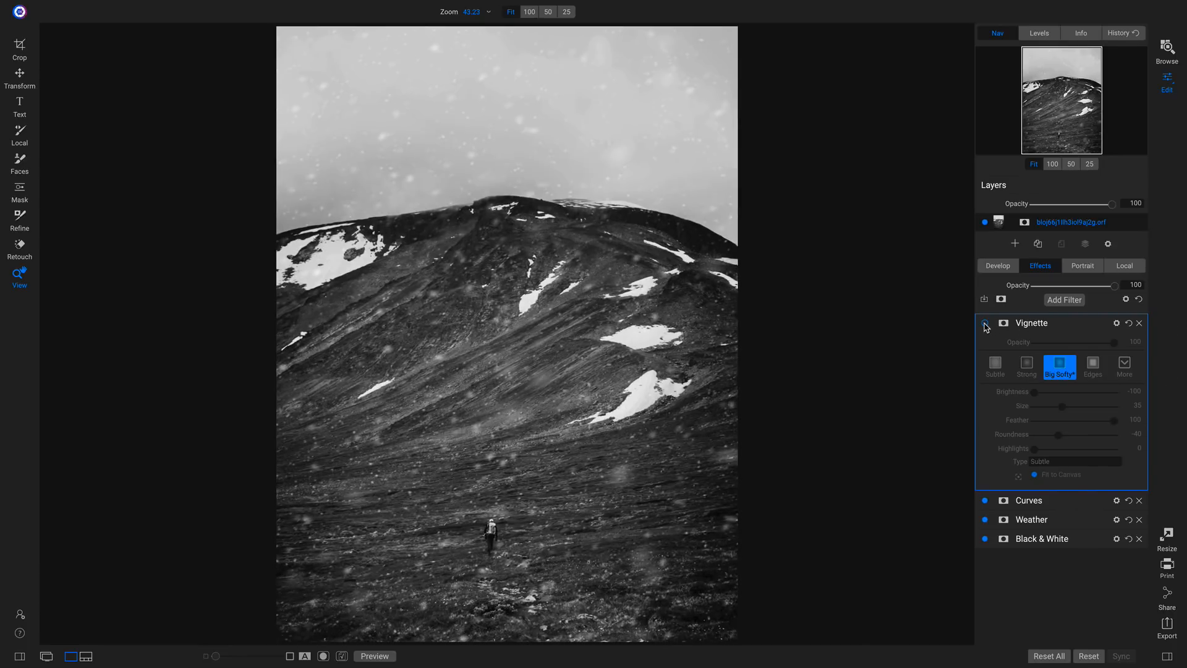
click(985, 324)
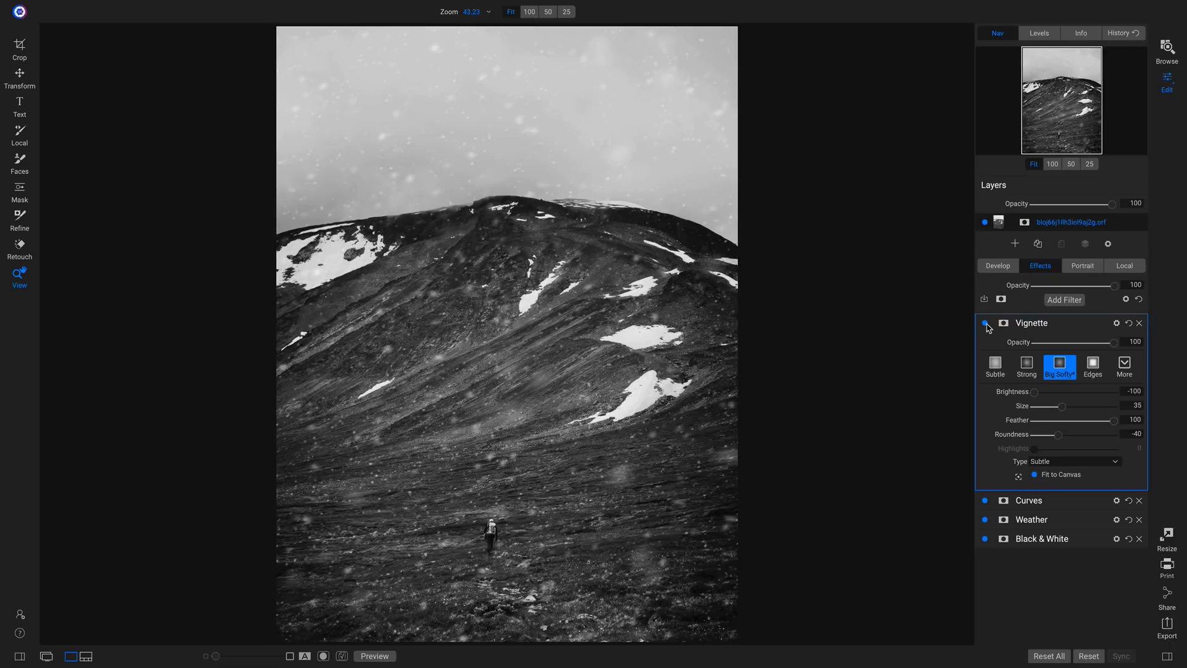
key(p)
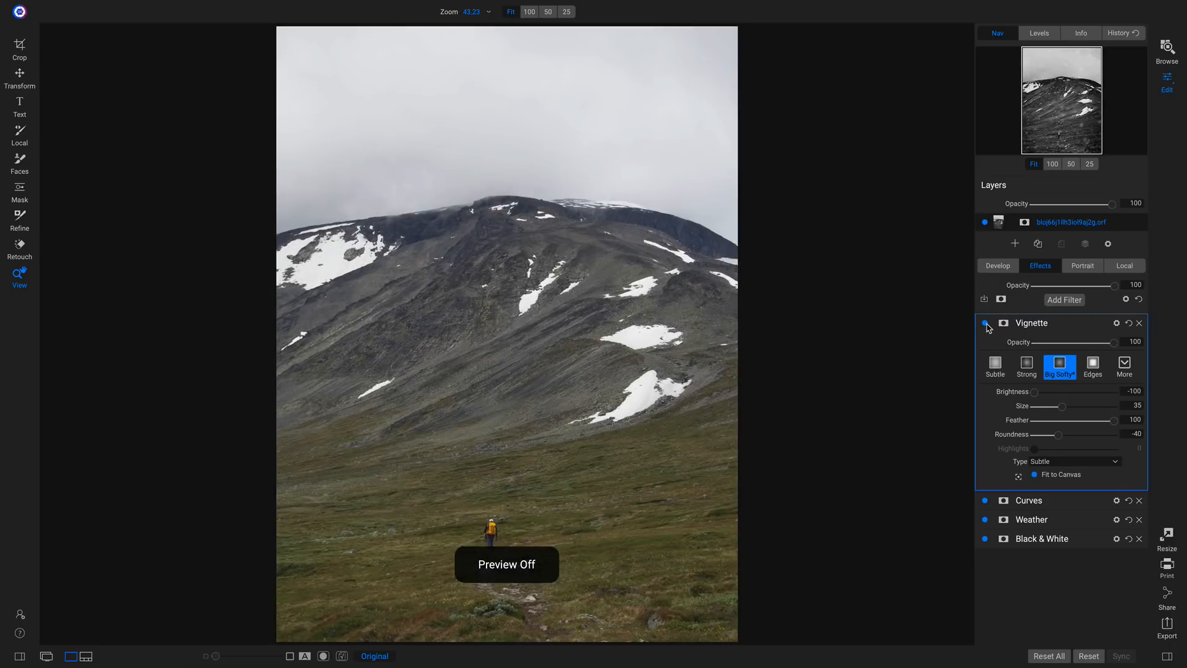
key(p)
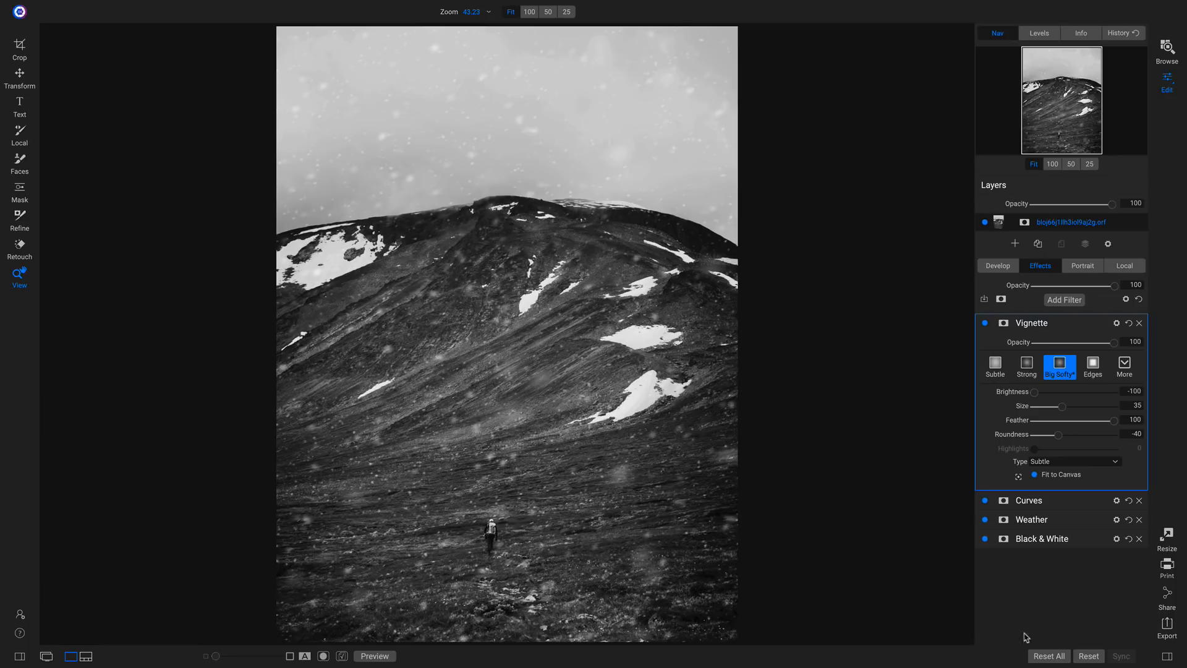
Step: Open the ocean sunset photo for editing, apply AI Auto tone in Develop, and compare it with the original
key(f)
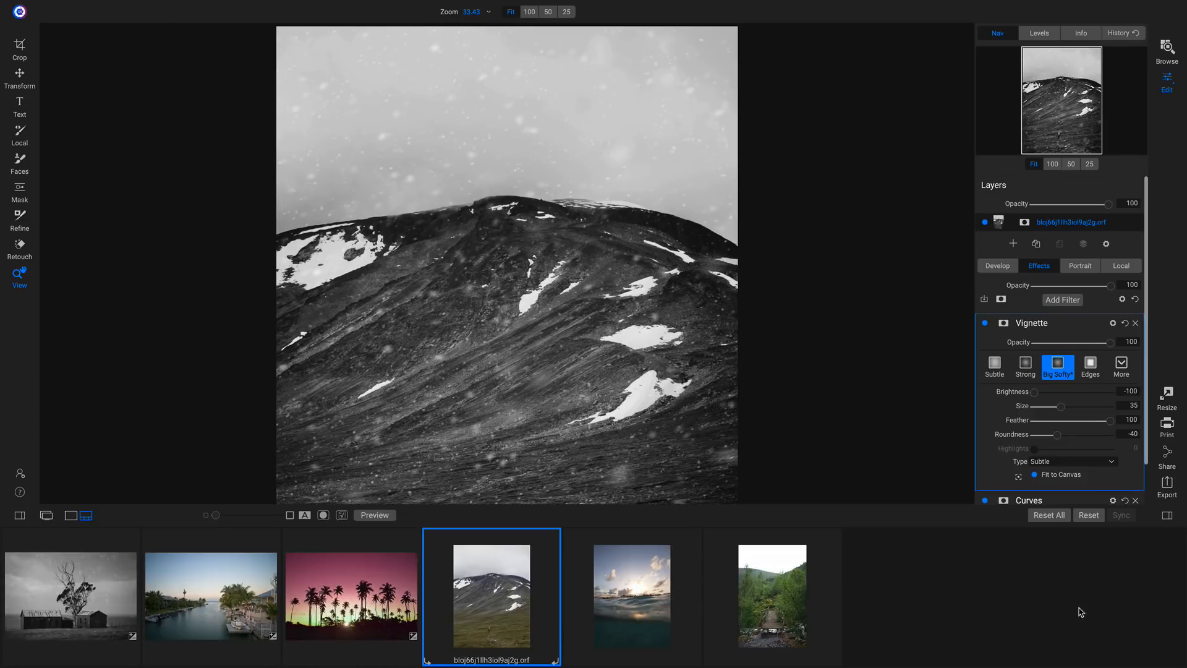
click(640, 592)
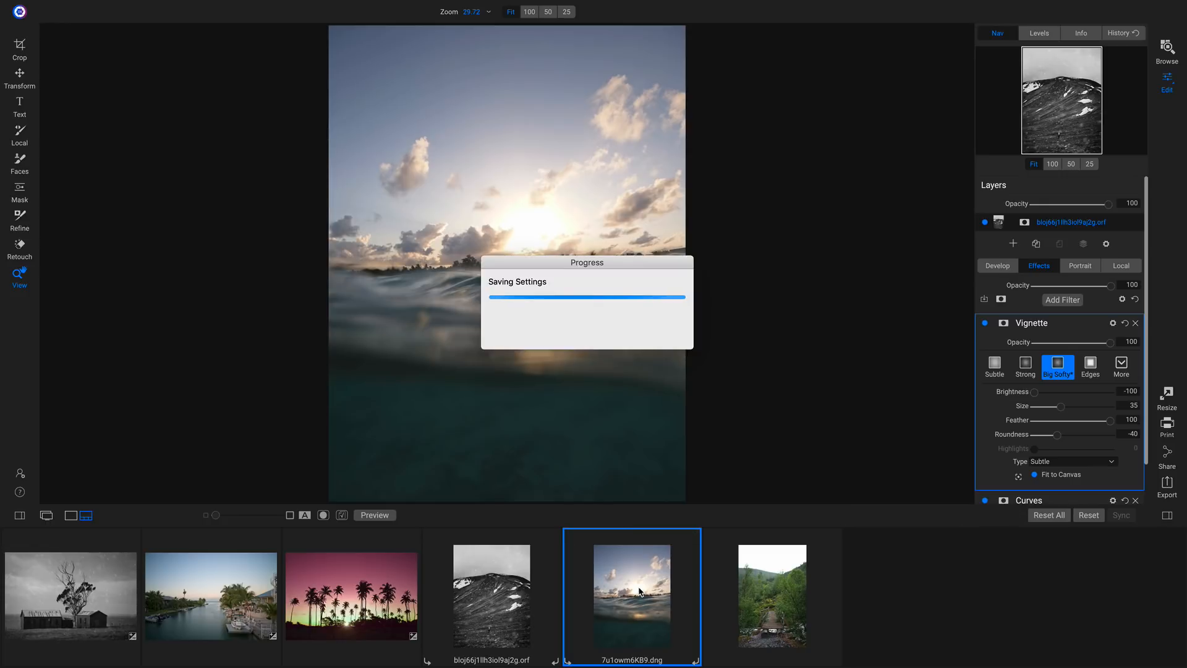
key(e)
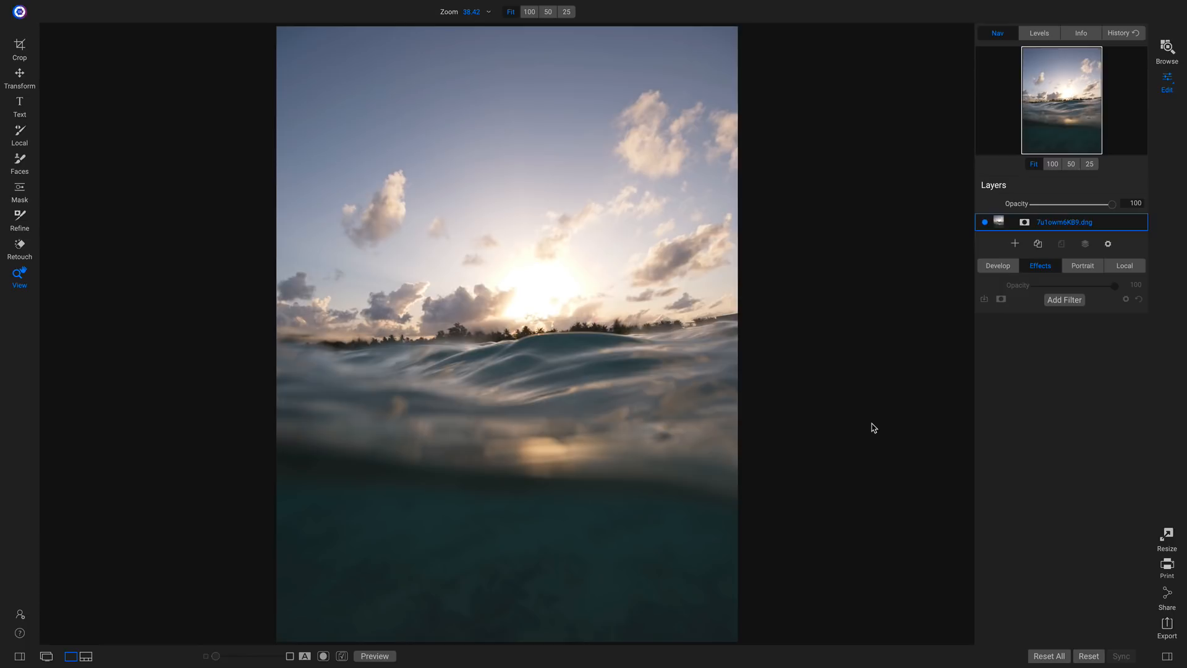
click(1000, 269)
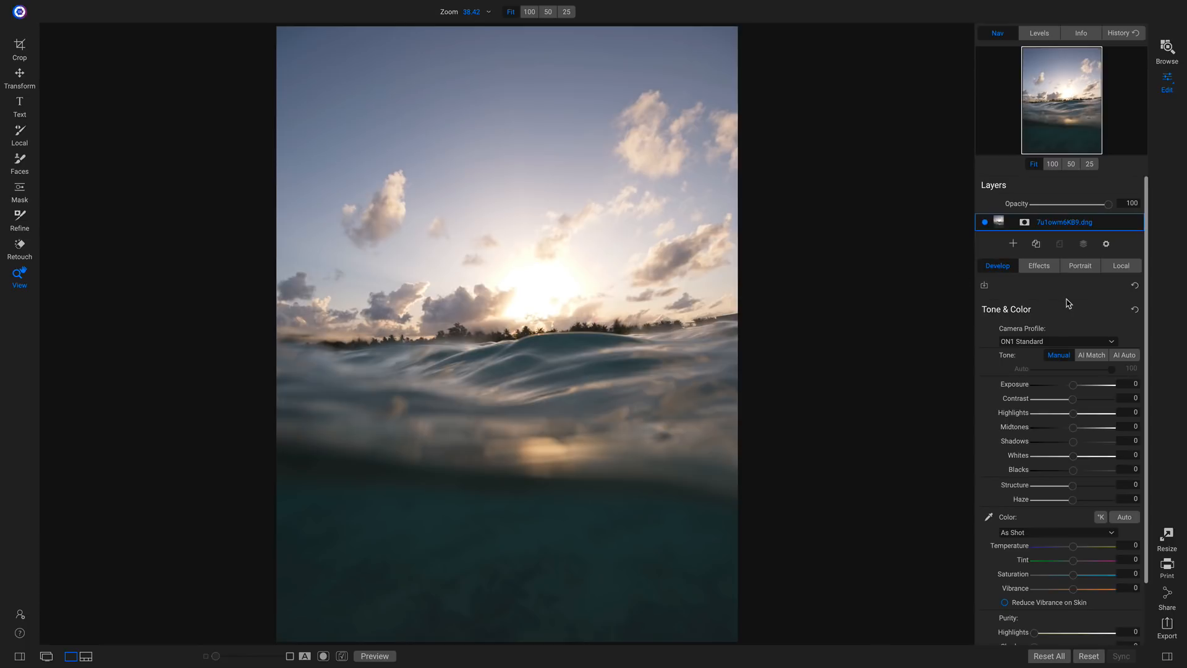
click(1130, 356)
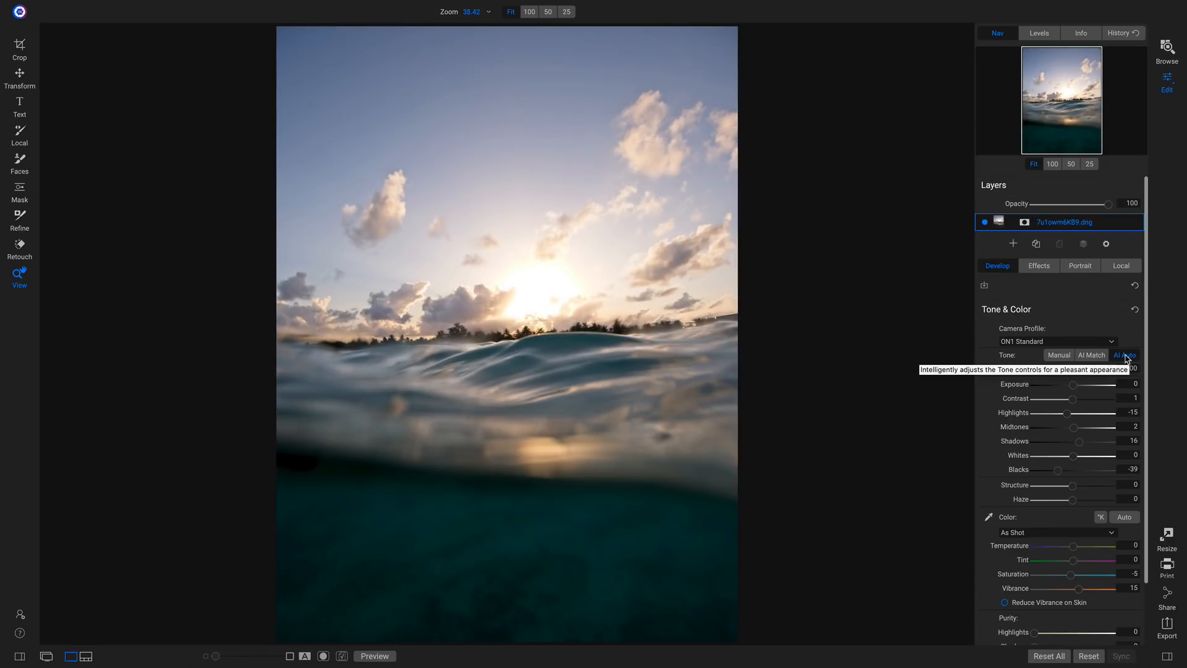
key(ctrl+p)
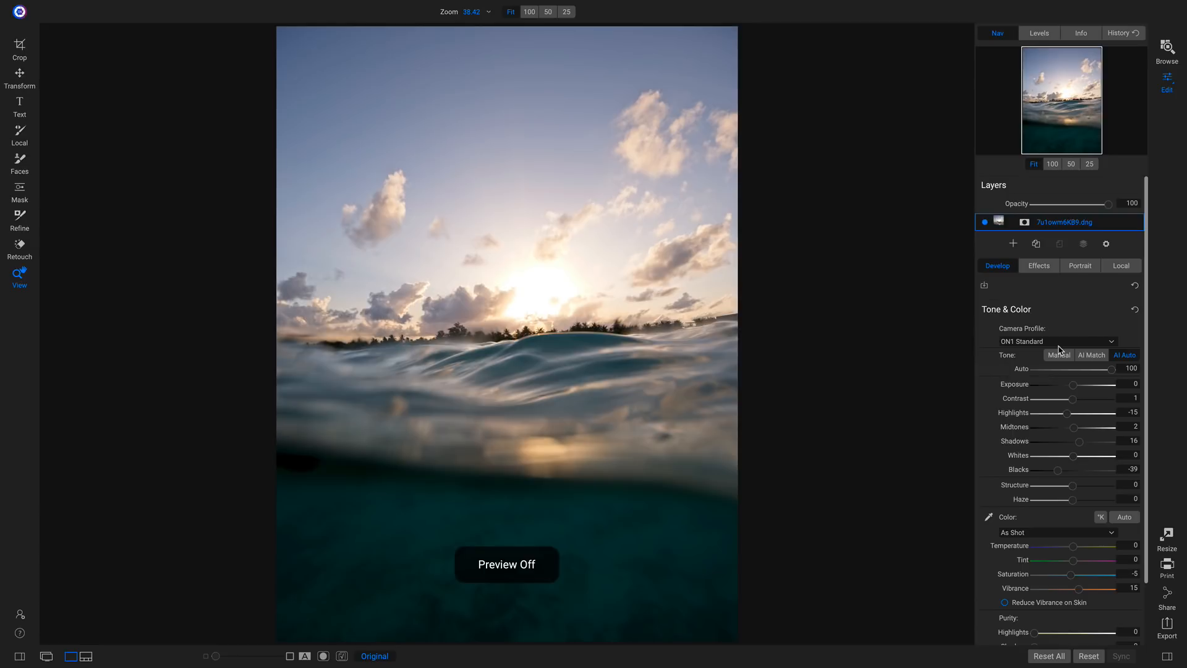
key(ctrl+p)
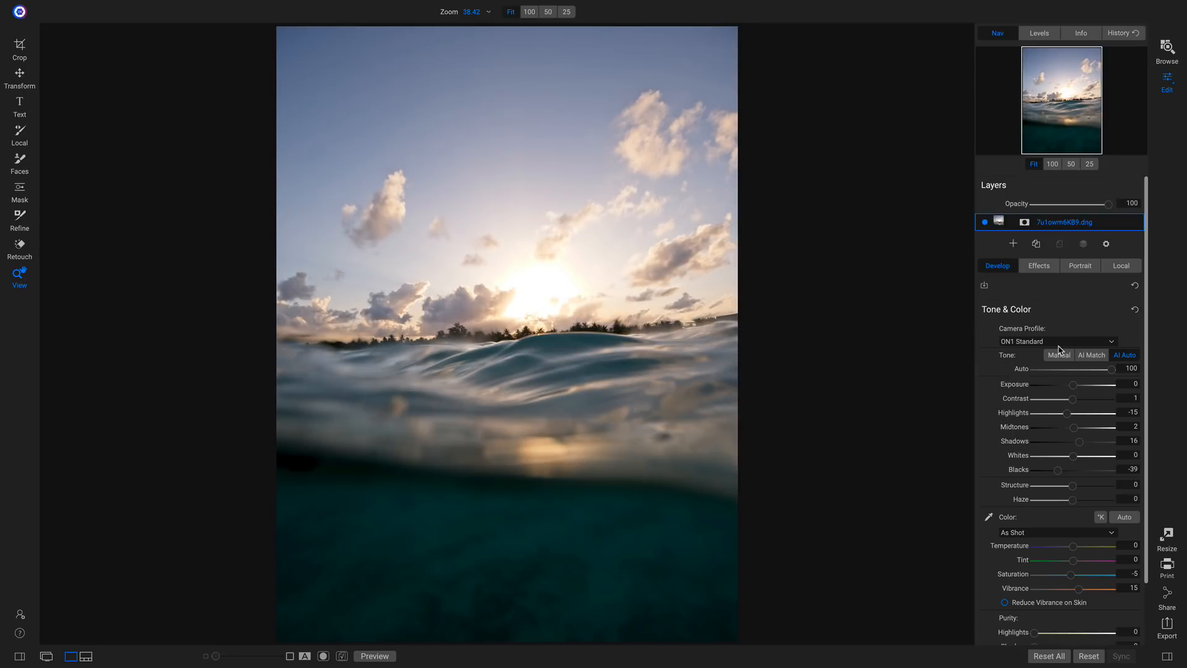
Step: Add a Channel Mixer filter to the ocean photo and apply the False Color 2 style
click(1041, 271)
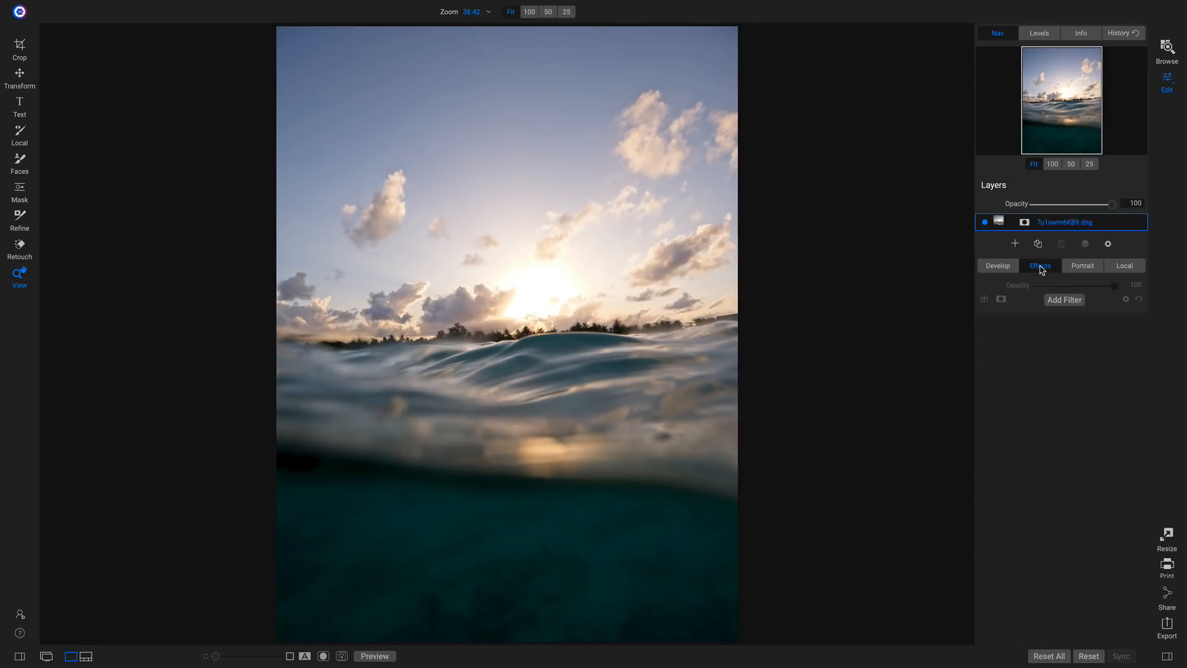
click(1062, 300)
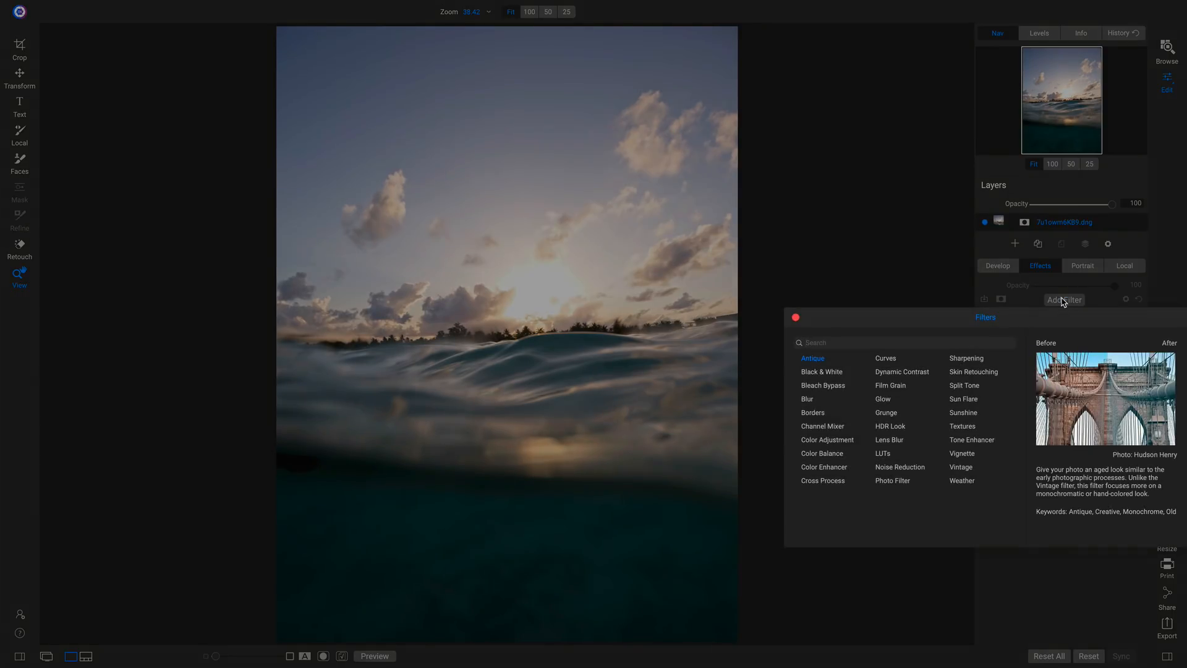
click(829, 426)
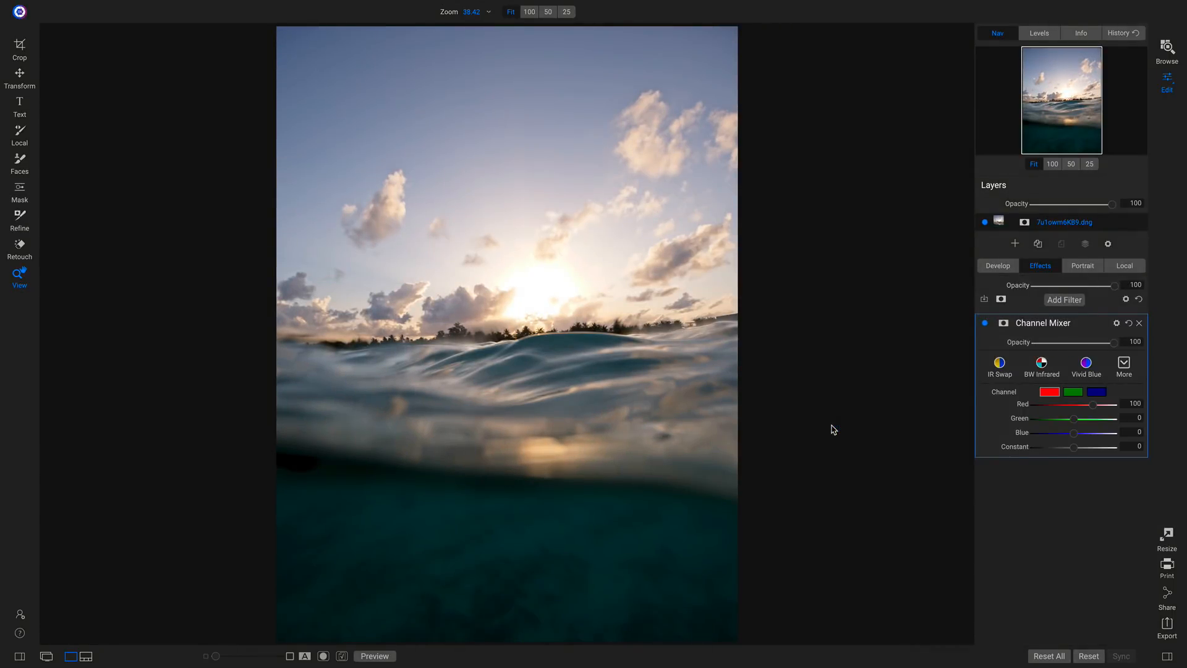
click(1127, 367)
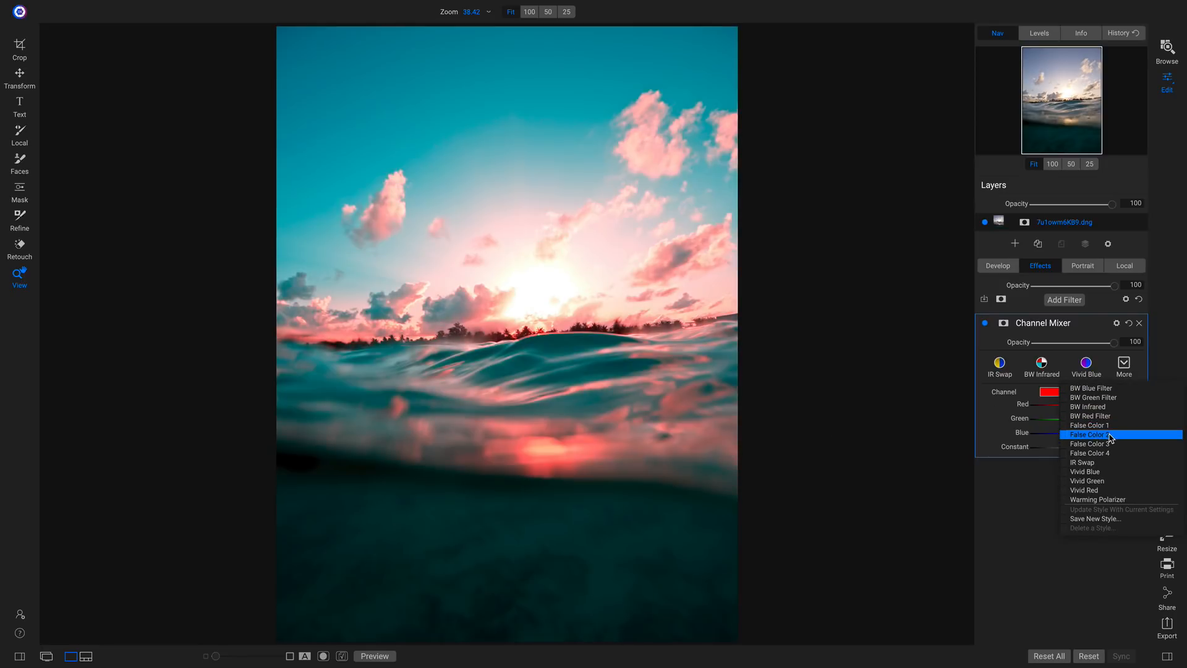
click(1099, 435)
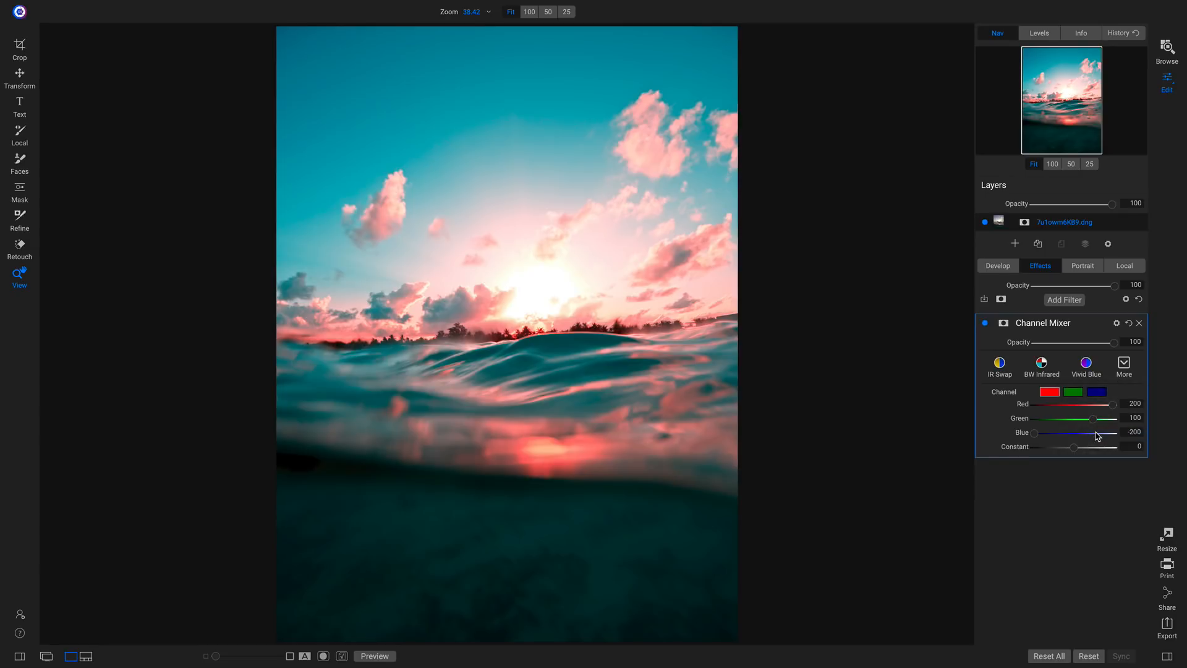
Step: Compare the ocean photo with the Channel Mixer filter off and on
click(985, 323)
click(985, 323)
click(985, 323)
click(985, 324)
click(985, 323)
click(985, 324)
Step: Lower the Channel Mixer opacity to 61 and check the filter off and on
drag(1113, 348, 1086, 348)
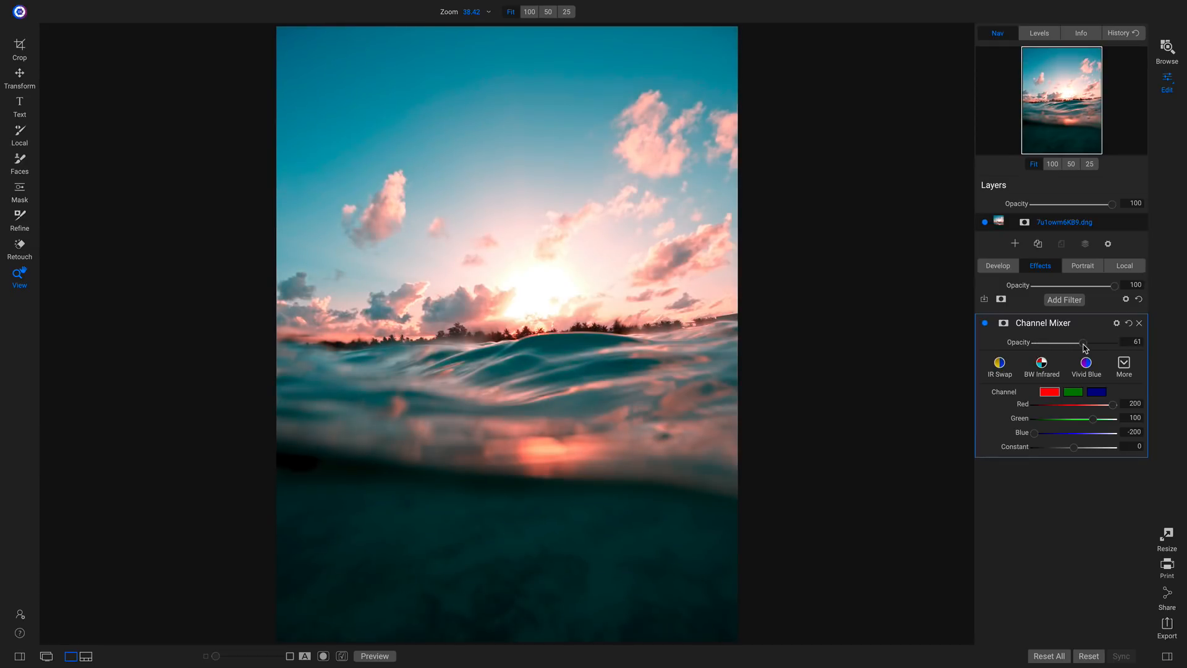
click(985, 324)
click(985, 324)
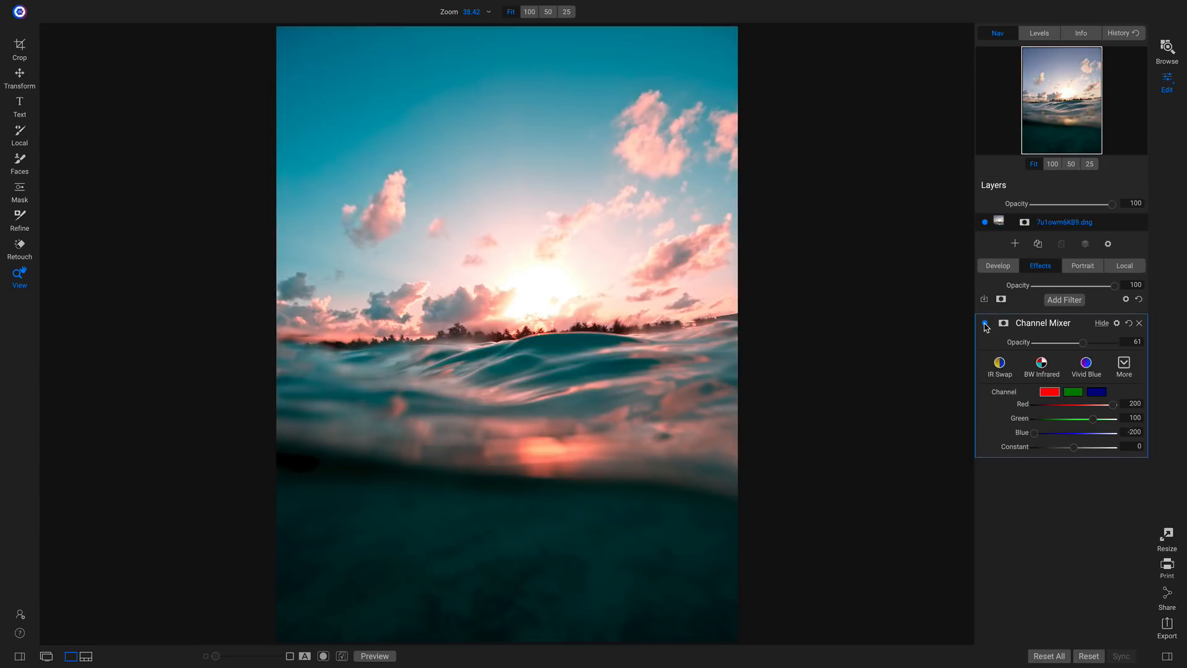
click(985, 323)
click(986, 323)
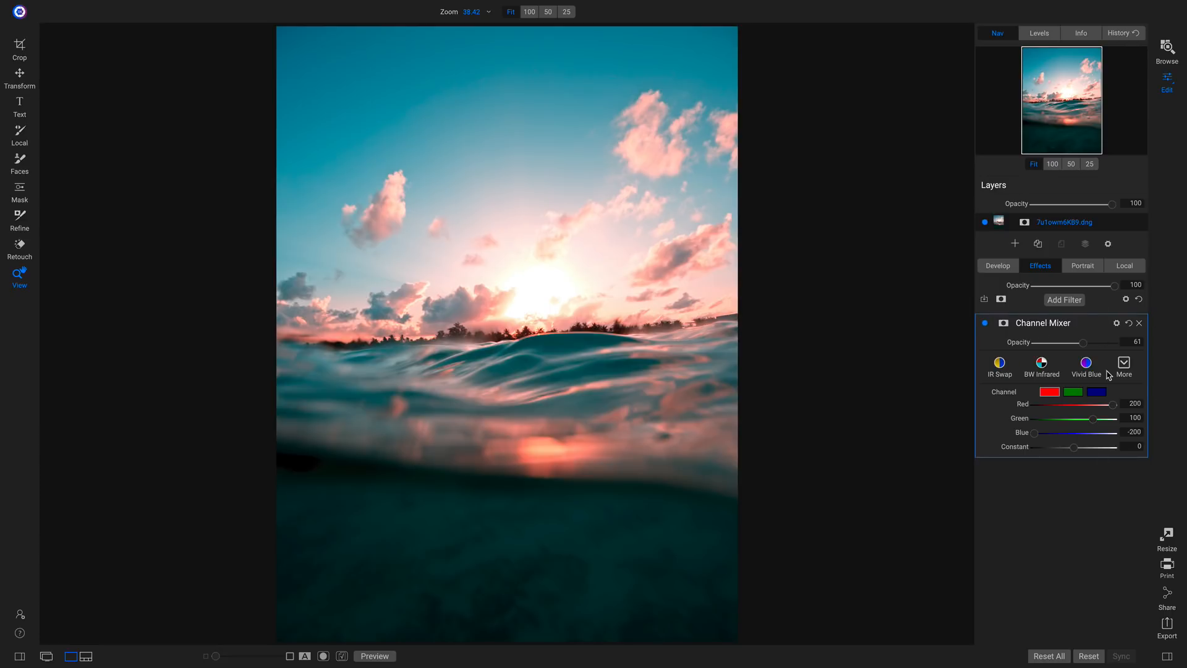
Step: Add a Color Balance filter and tint the photo's shadows blue-green by adjusting their hue and amount
click(1073, 305)
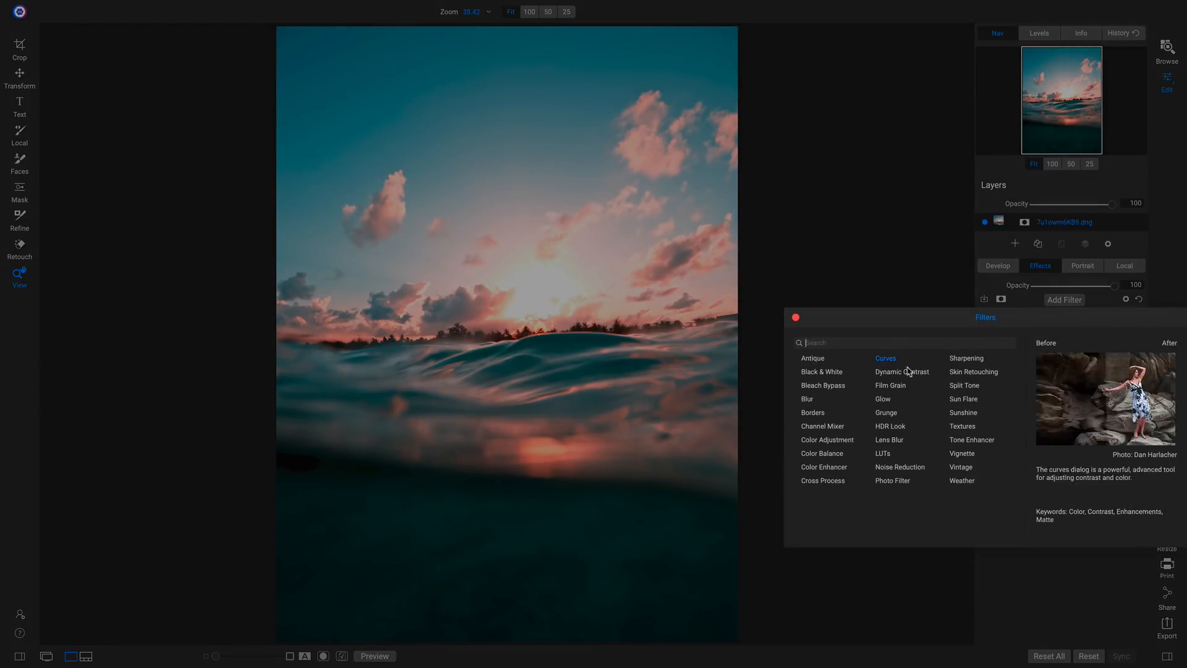
click(822, 456)
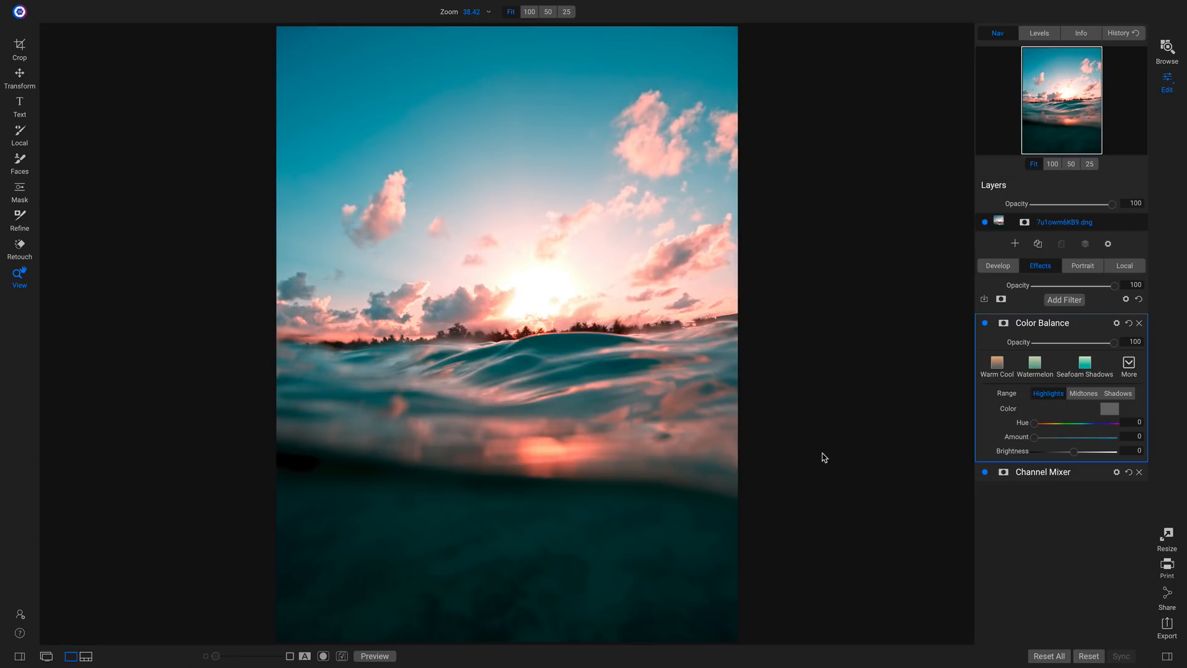
click(1123, 394)
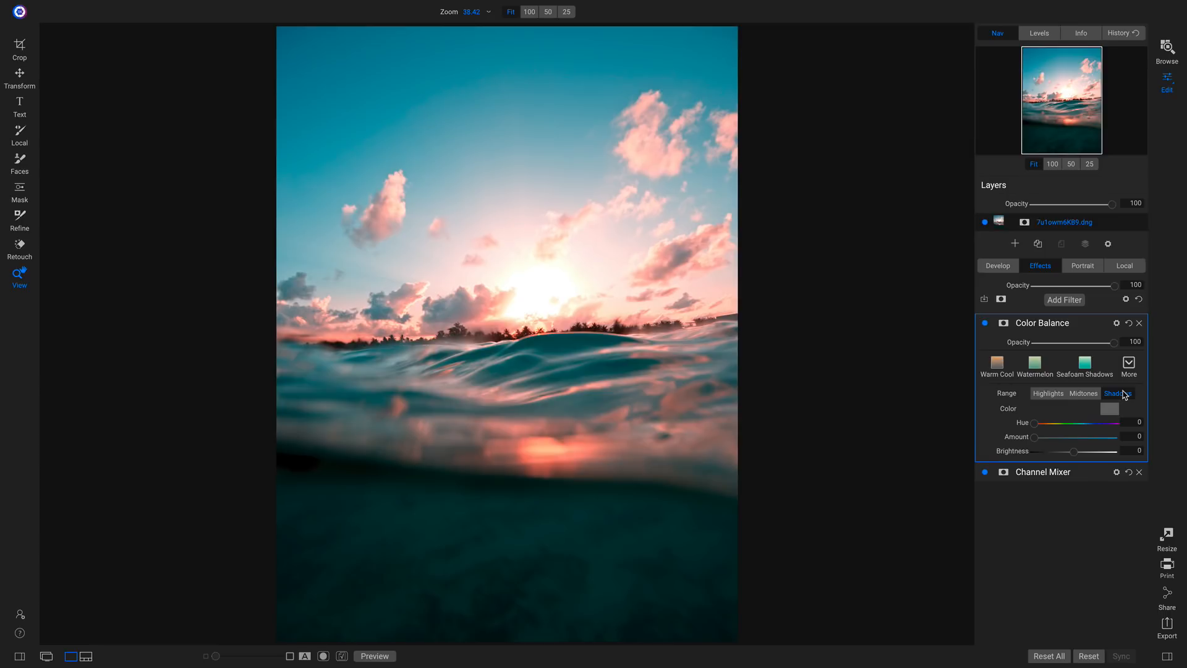
drag(1035, 438, 1072, 429)
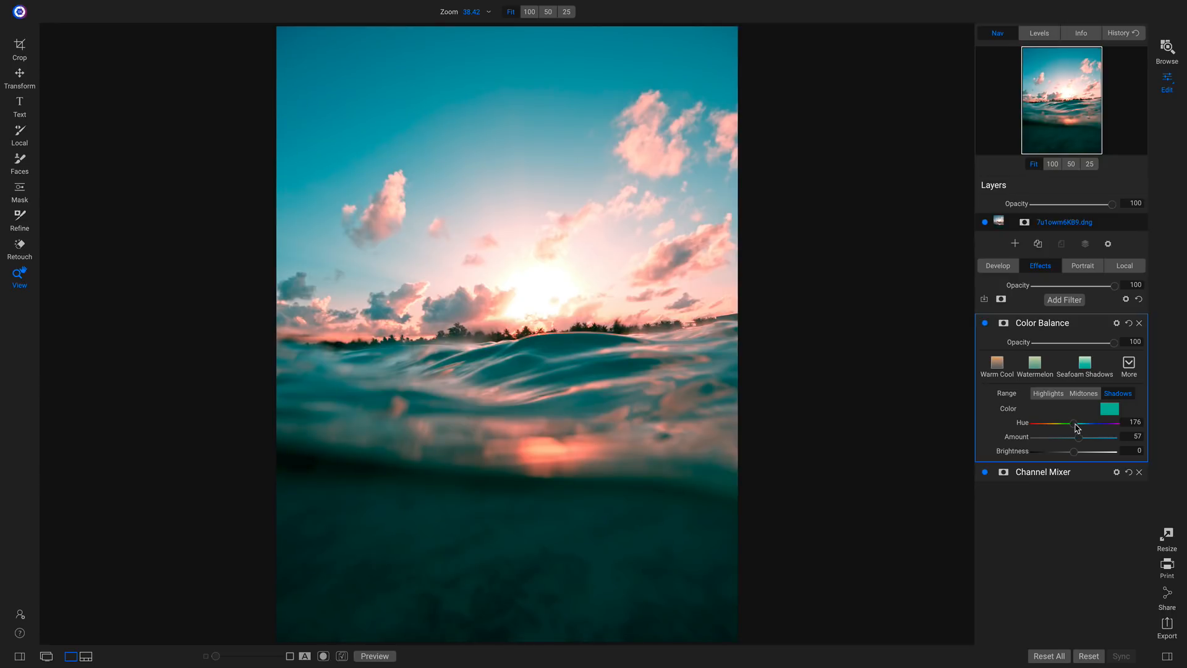
drag(1077, 427, 1071, 438)
Step: Set the Color Balance midtones to hue 44, amount 53, brightness 100, and the highlights to hue 55, amount 50, brightness 32
click(1084, 393)
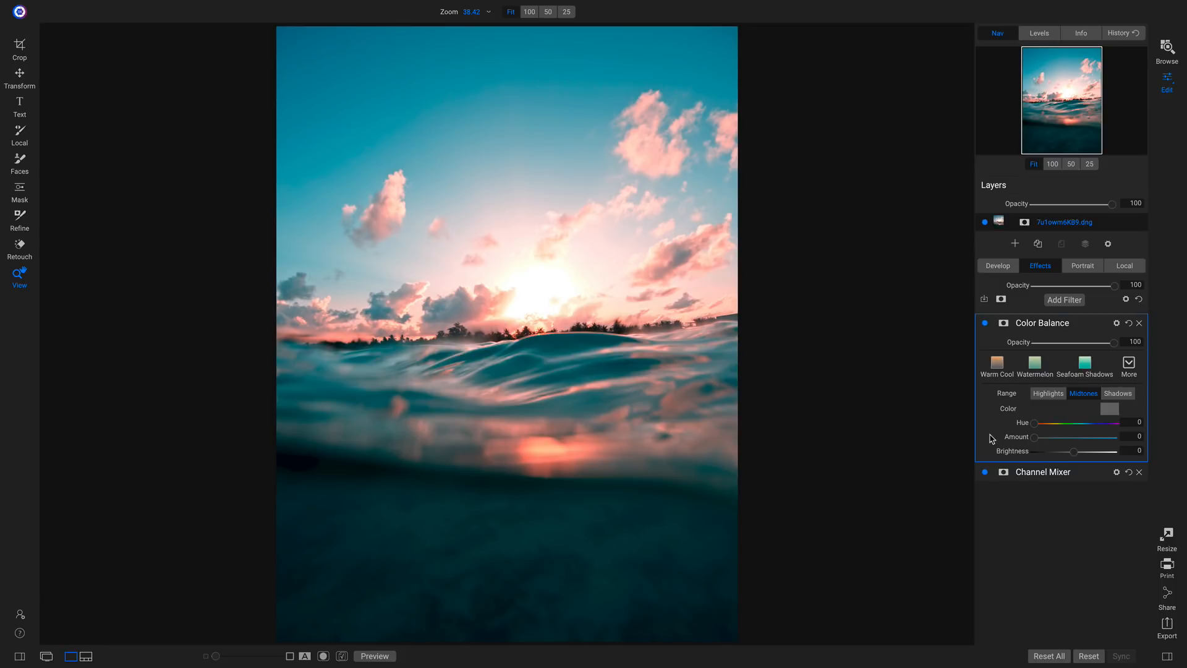
drag(1036, 425, 1114, 452)
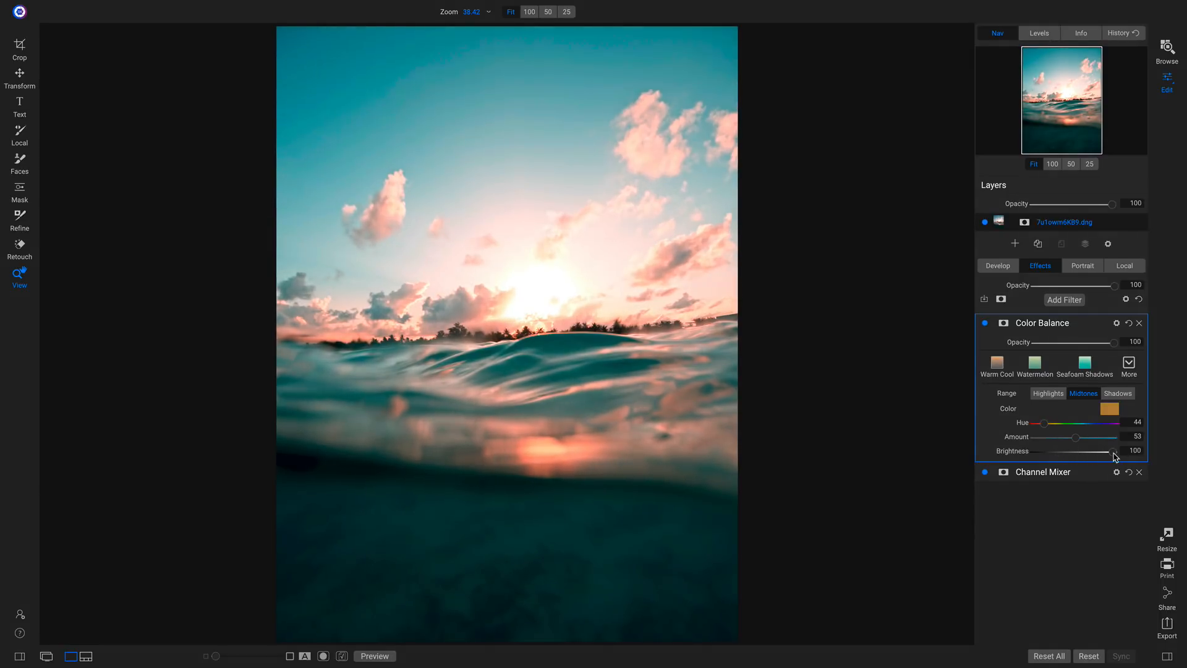
click(1048, 394)
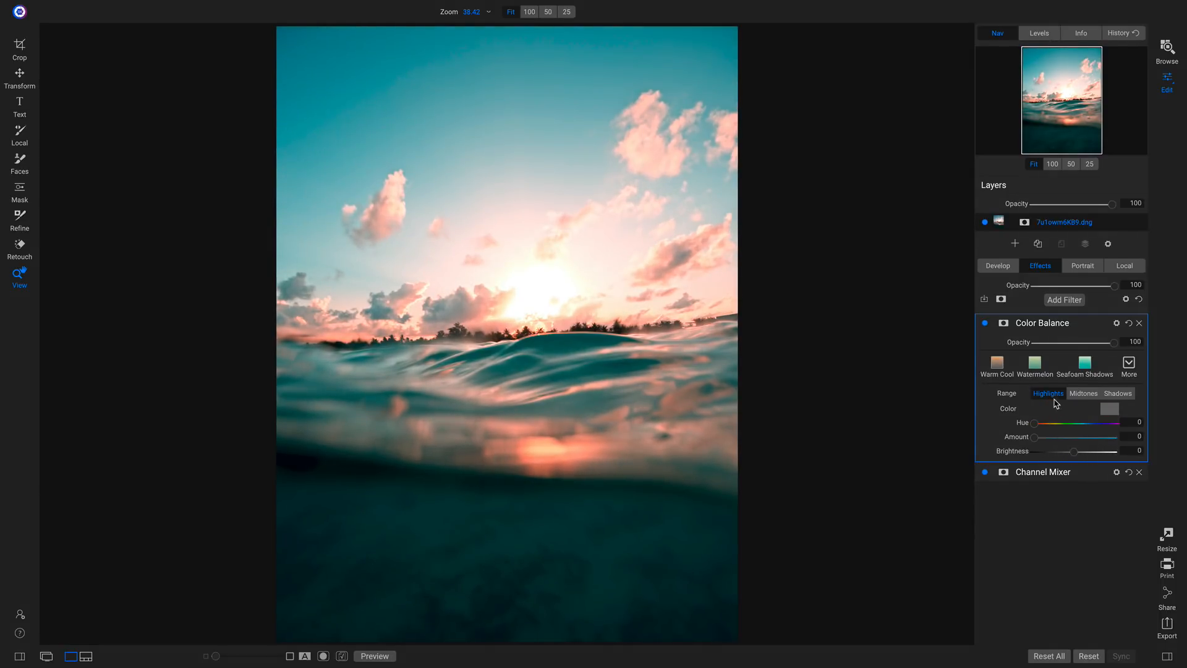
mouse_move(1034, 436)
mouse_down()
mouse_move(1091, 442)
mouse_move(1050, 429)
mouse_up()
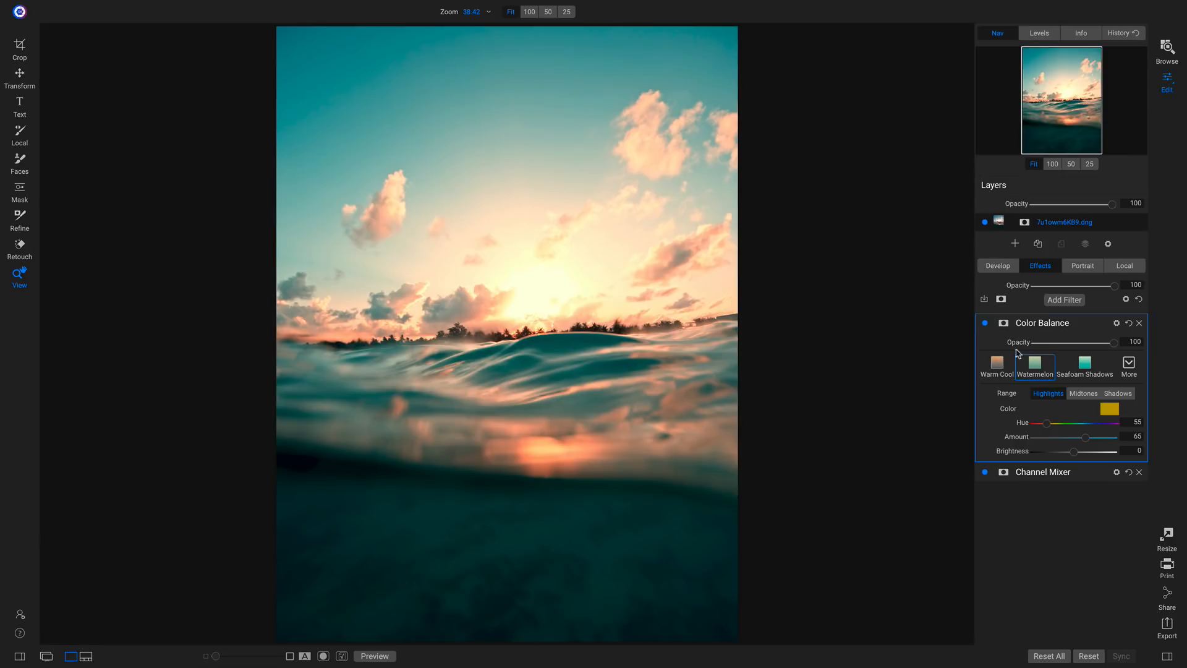
click(986, 324)
click(986, 324)
drag(1083, 441, 1088, 455)
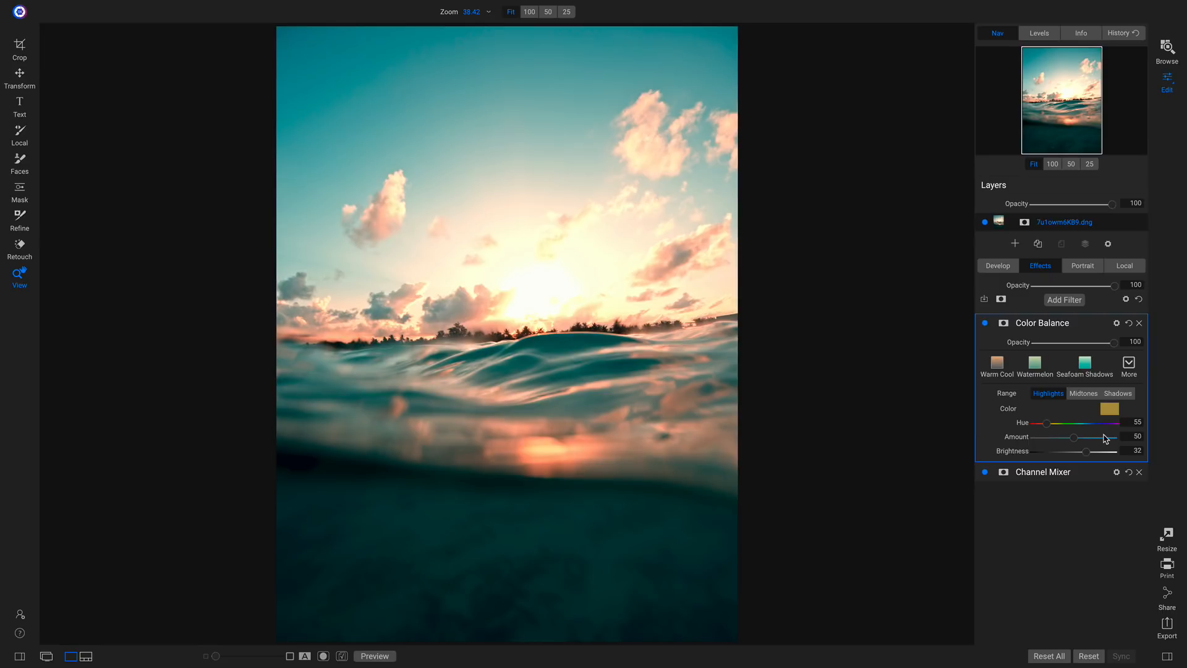
Step: Compare the photo with Color Balance and Channel Mixer each off and on, and the full edit against the original
click(985, 324)
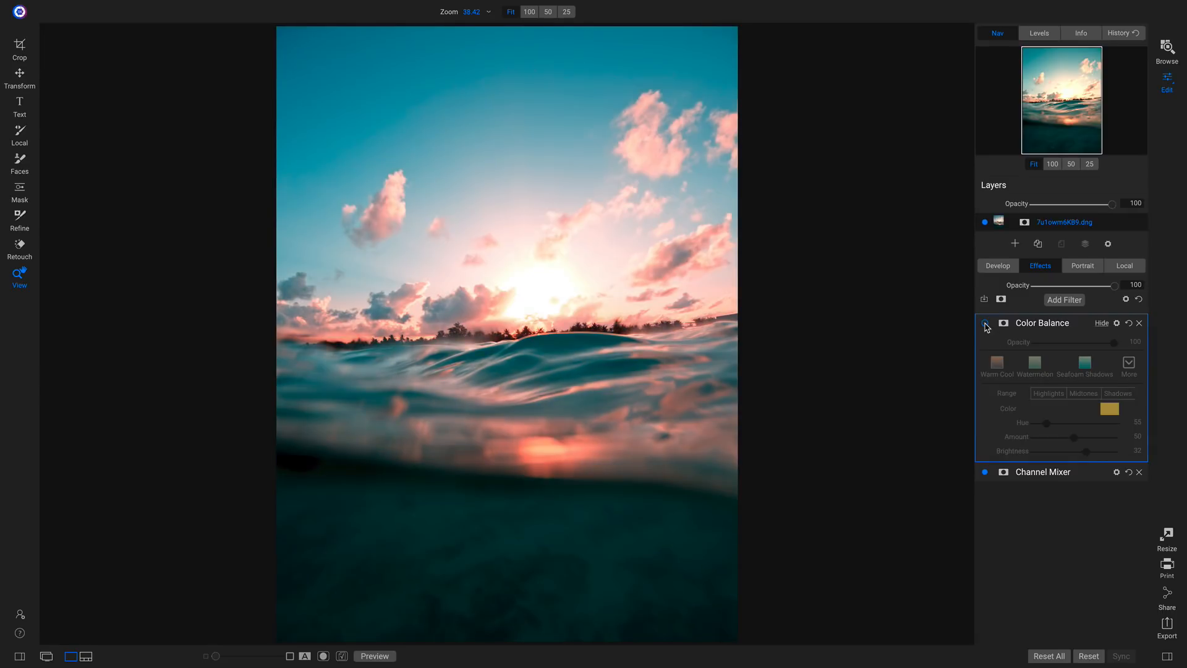
click(985, 324)
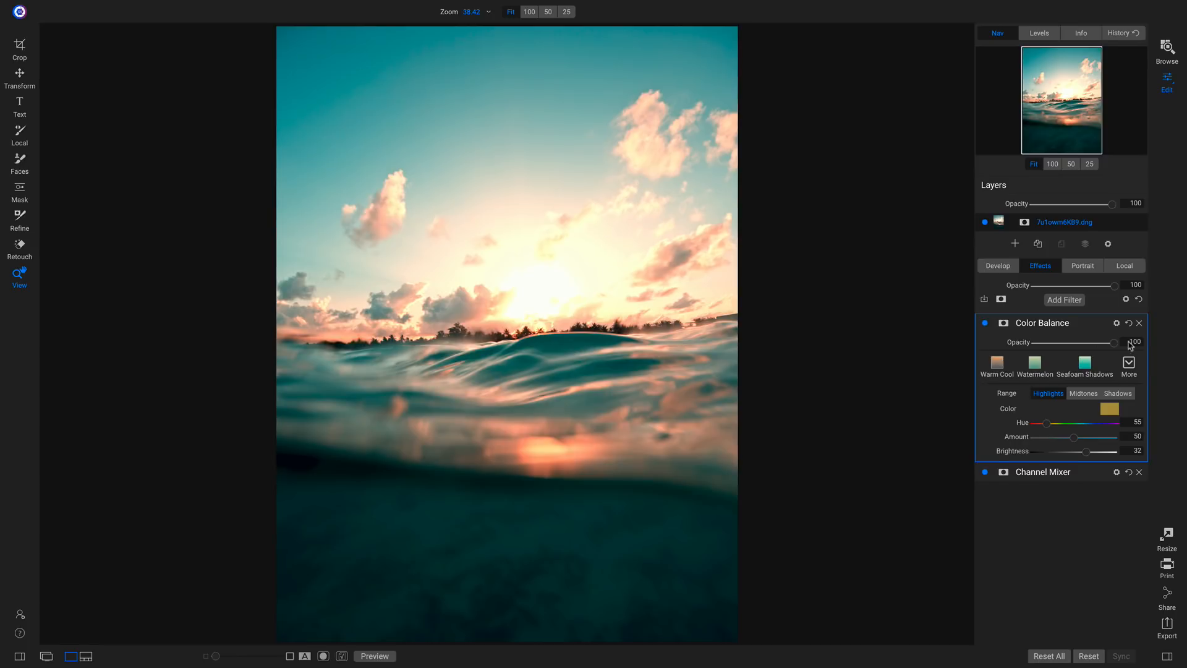
click(985, 323)
click(985, 323)
click(985, 472)
click(985, 472)
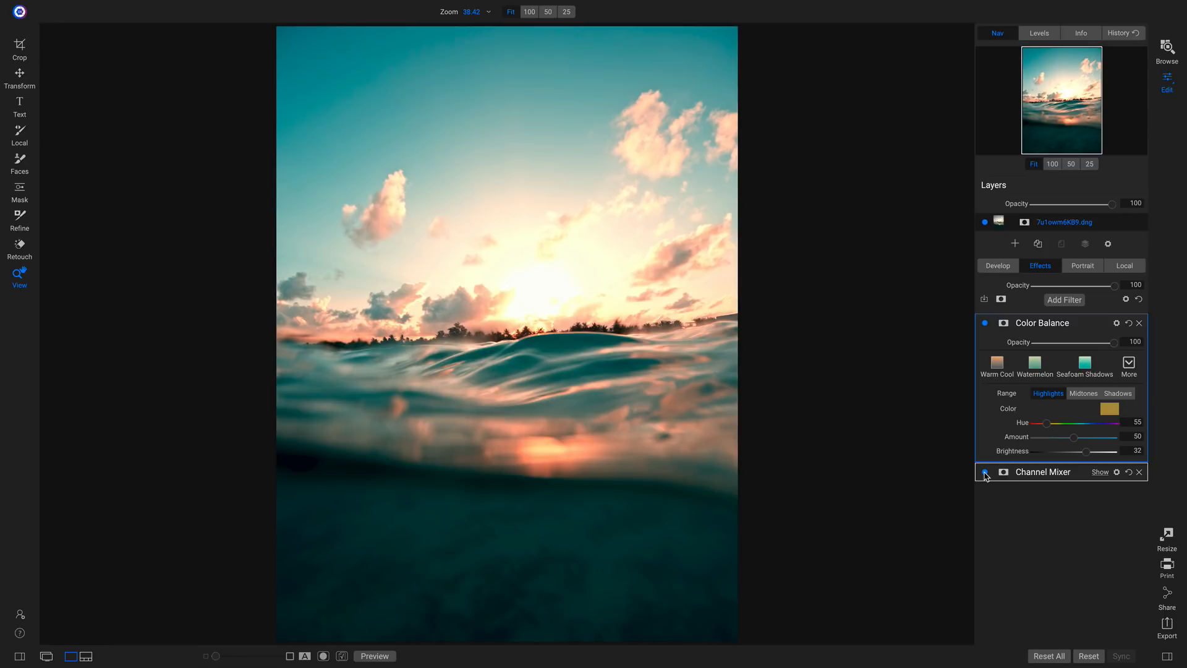
click(985, 473)
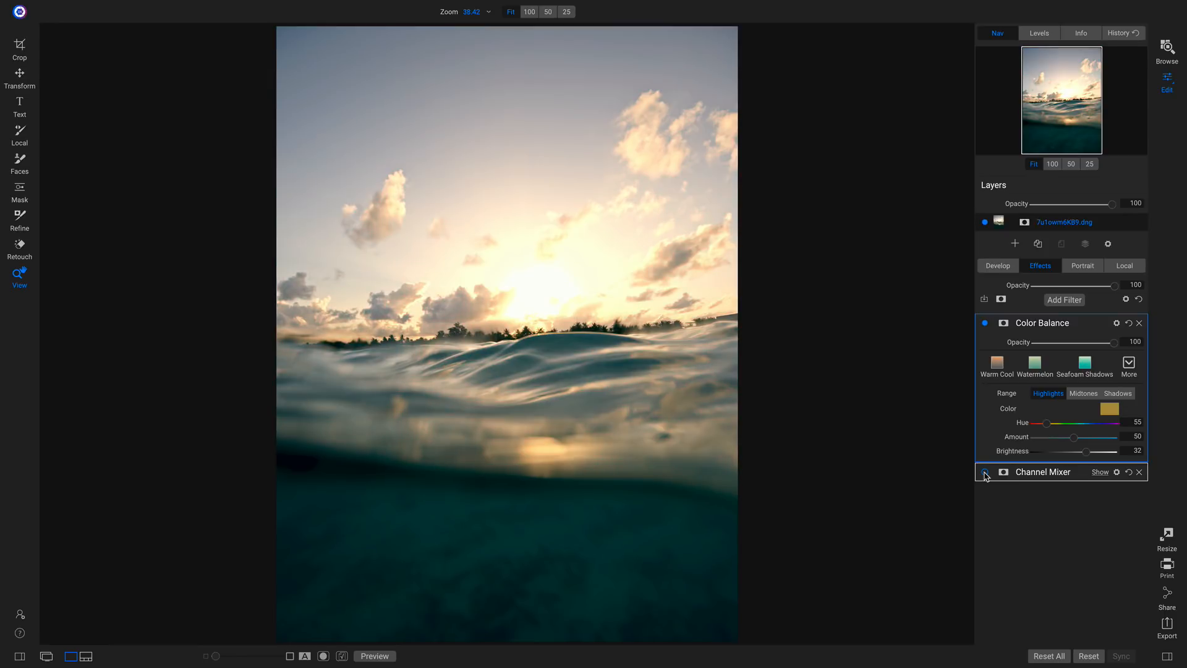
click(985, 473)
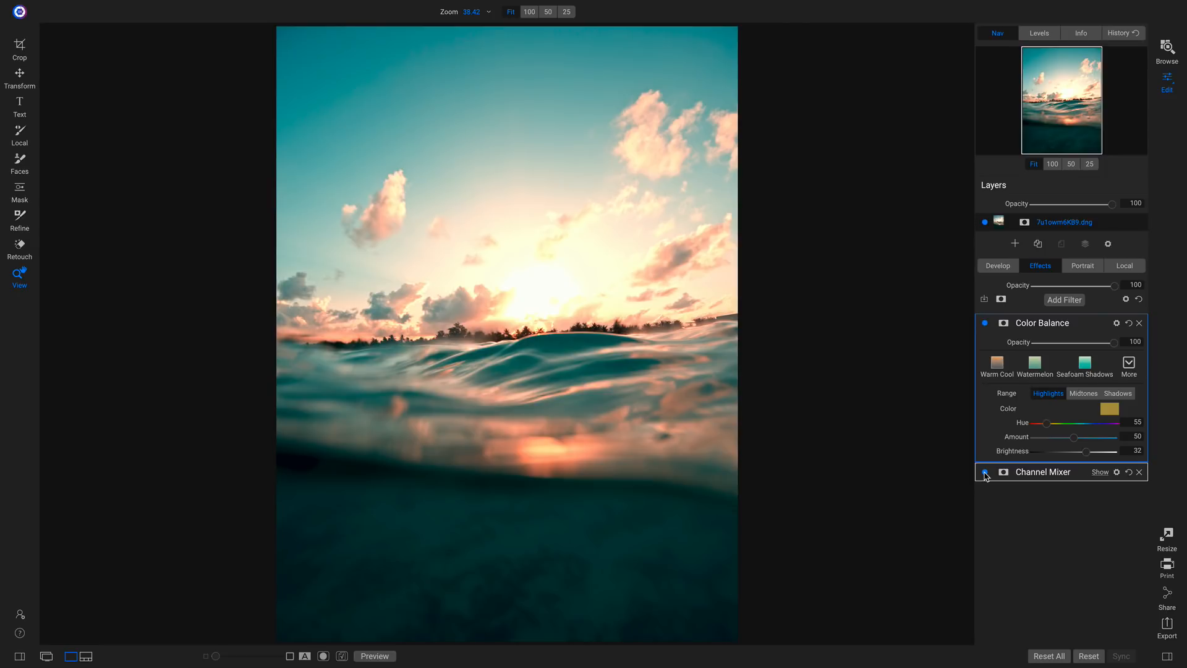
key(ctrl+p)
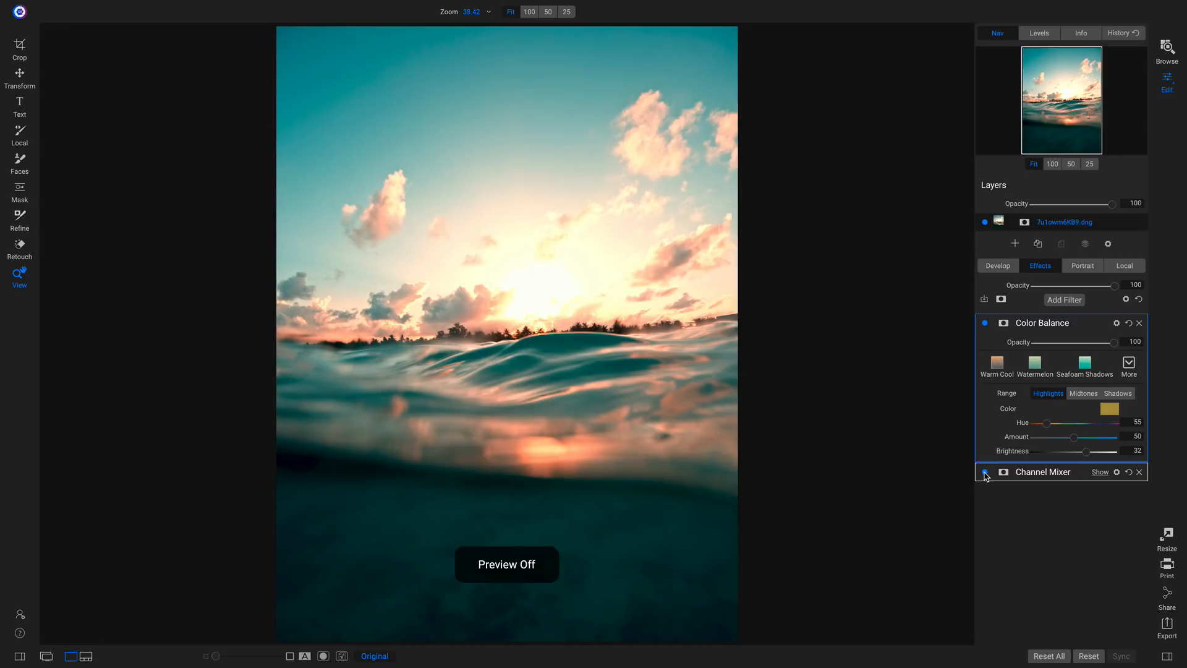
key(ctrl+p)
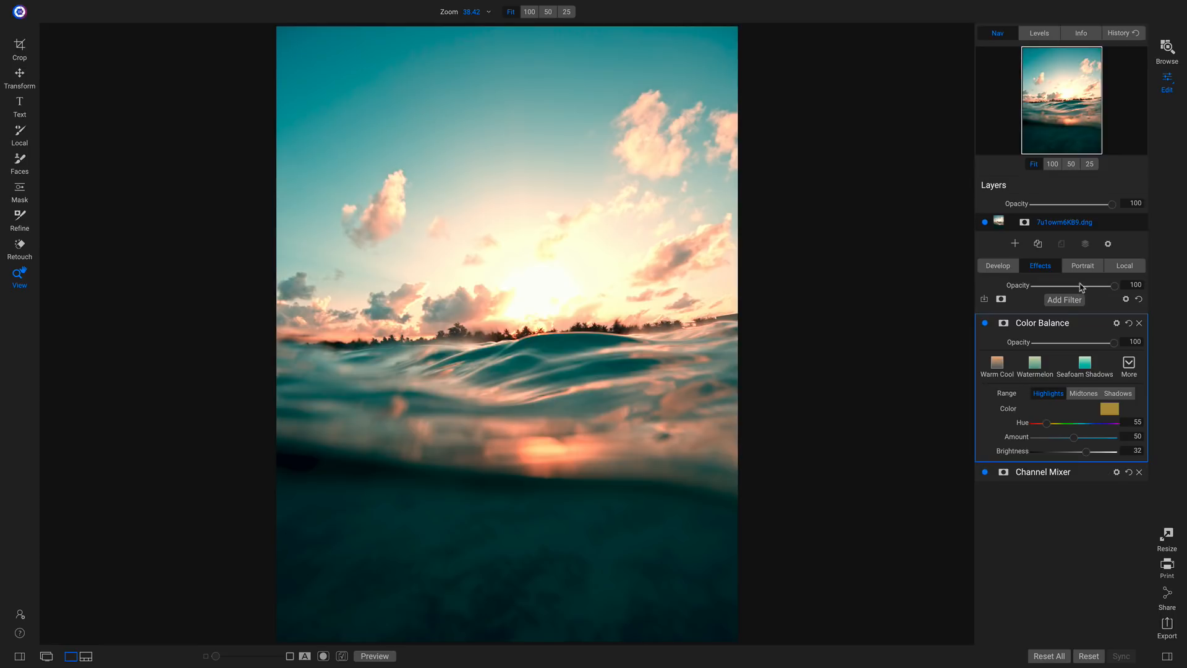
Step: Add a Sun Flare filter with type Sun Star and texture Sun-Star-17, and set its amount to 100
click(1065, 300)
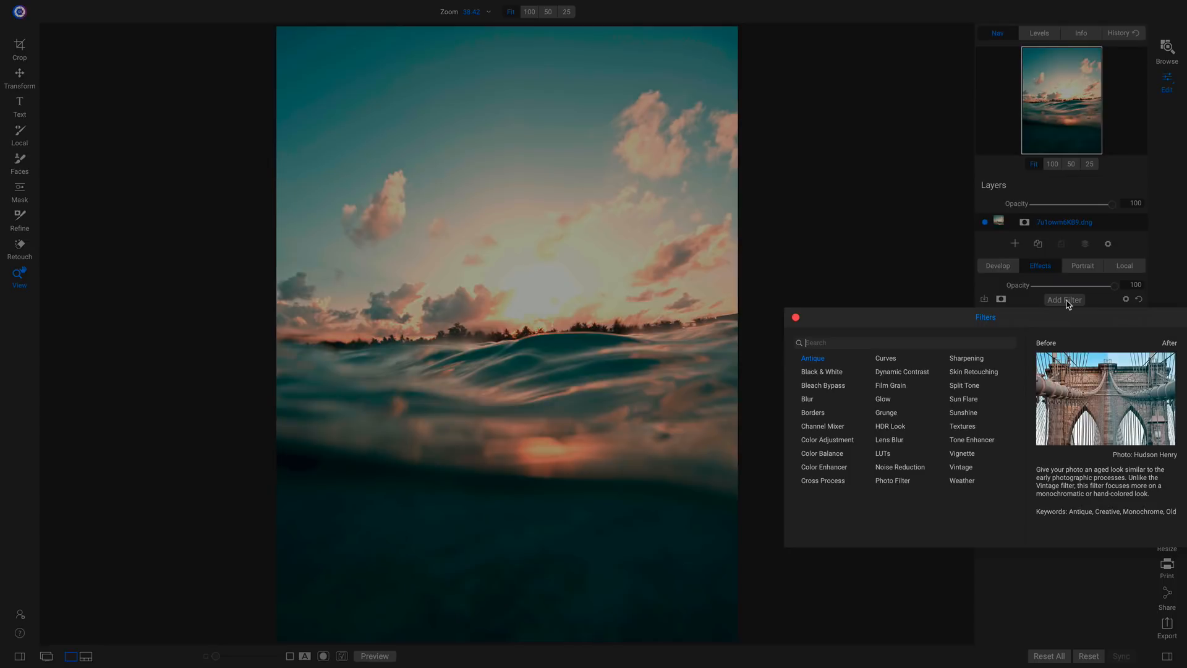
click(963, 399)
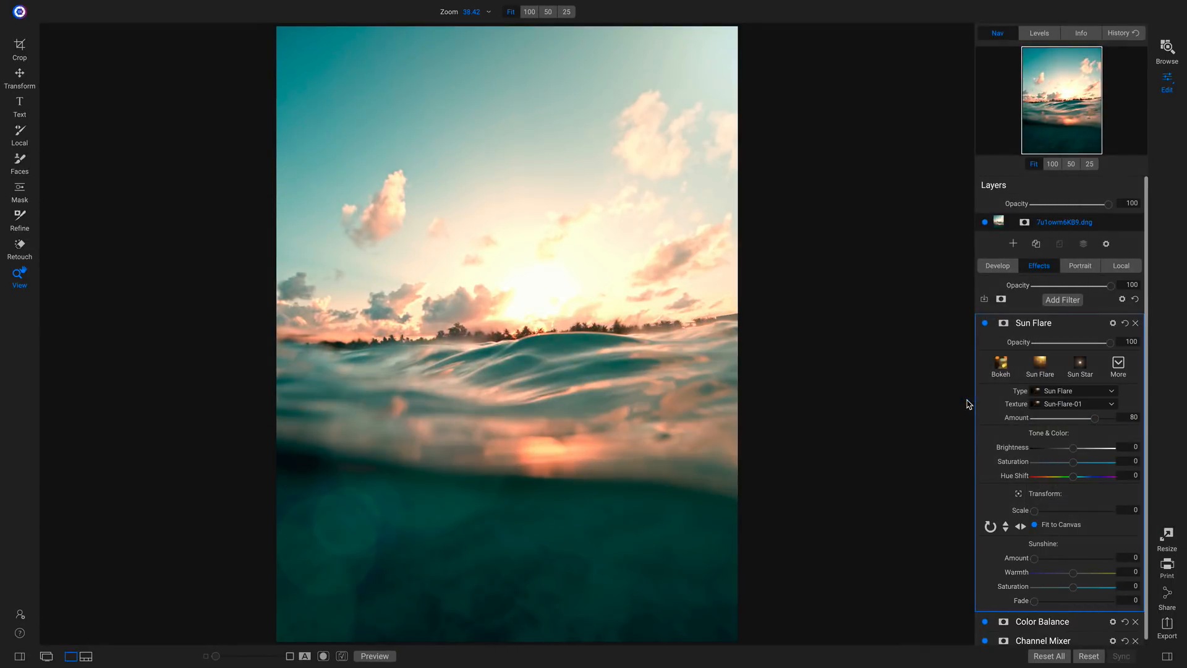
click(1090, 392)
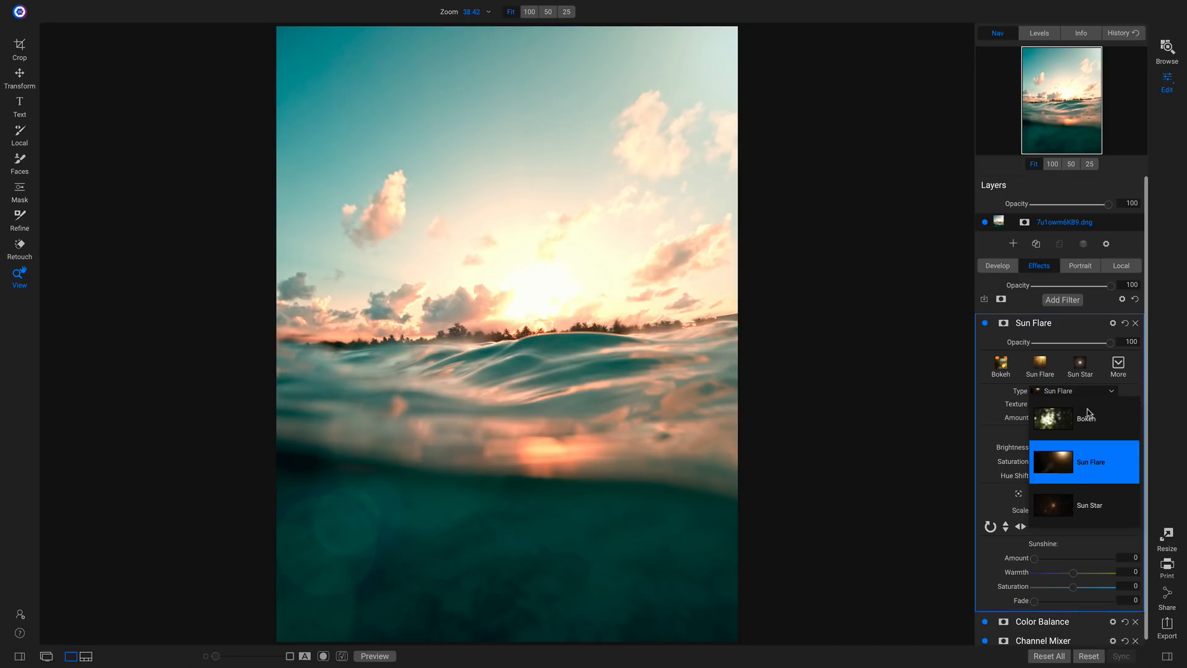
click(1085, 501)
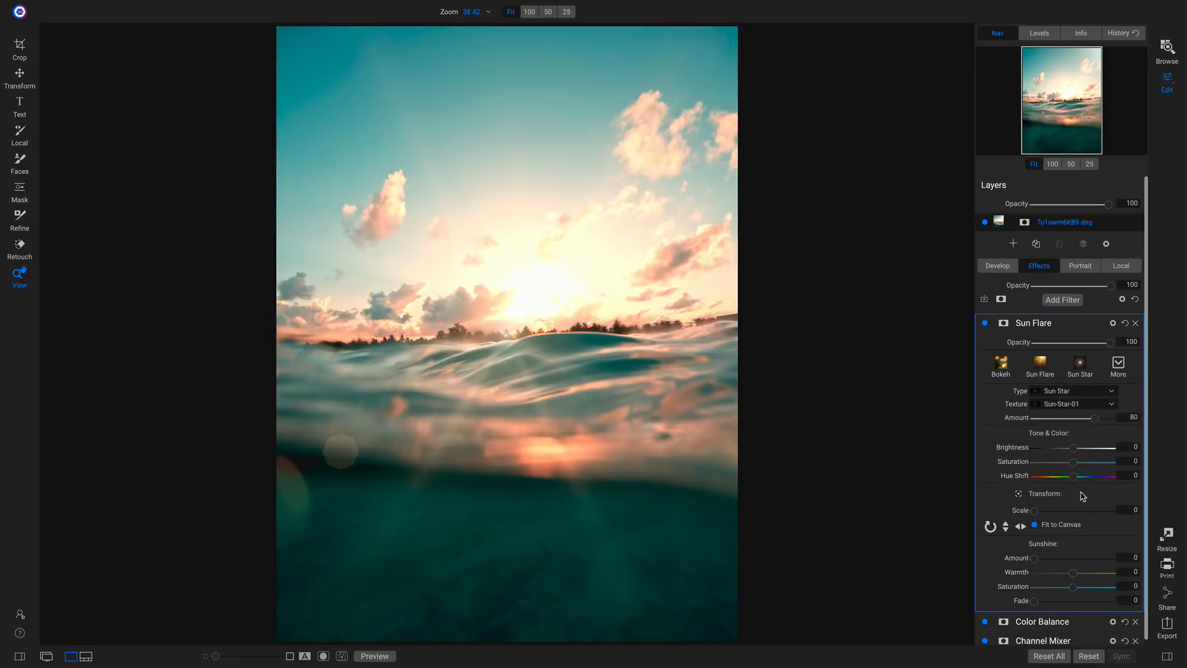
click(1078, 407)
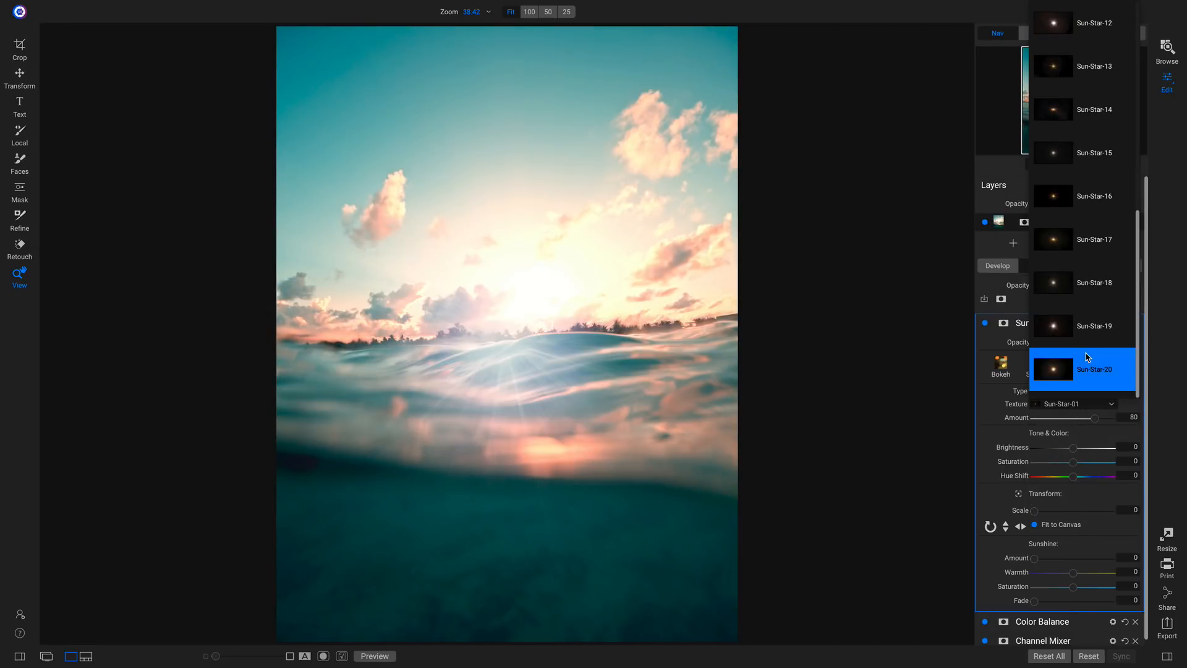
scroll(1087, 357, up, 2)
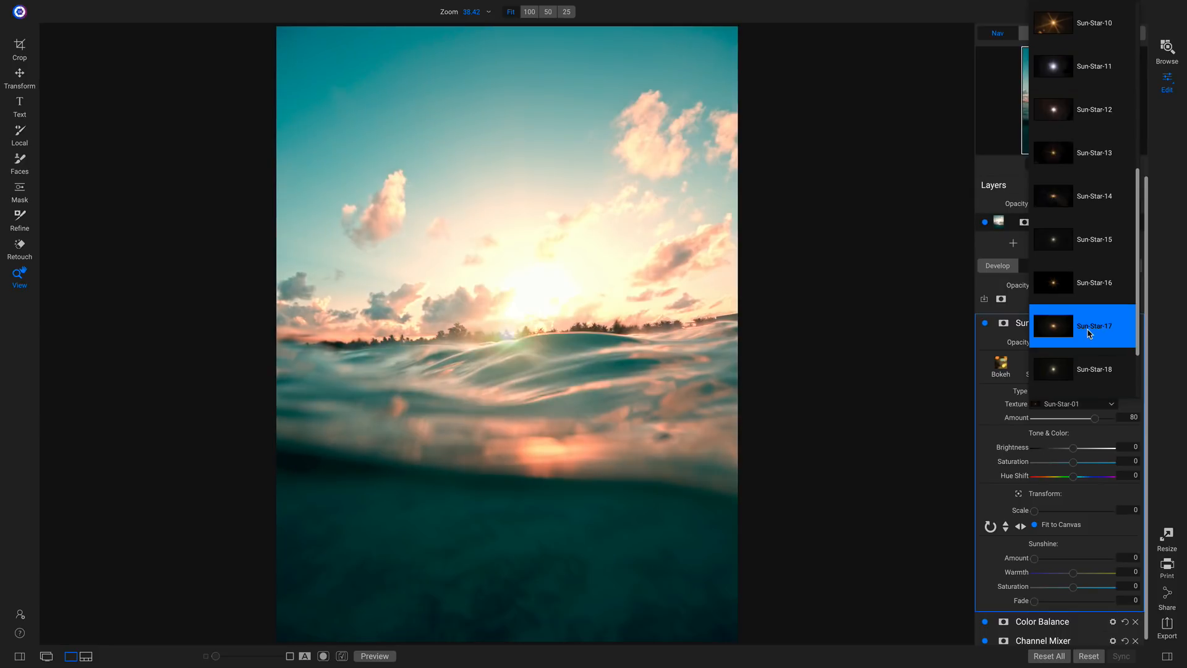
click(1089, 334)
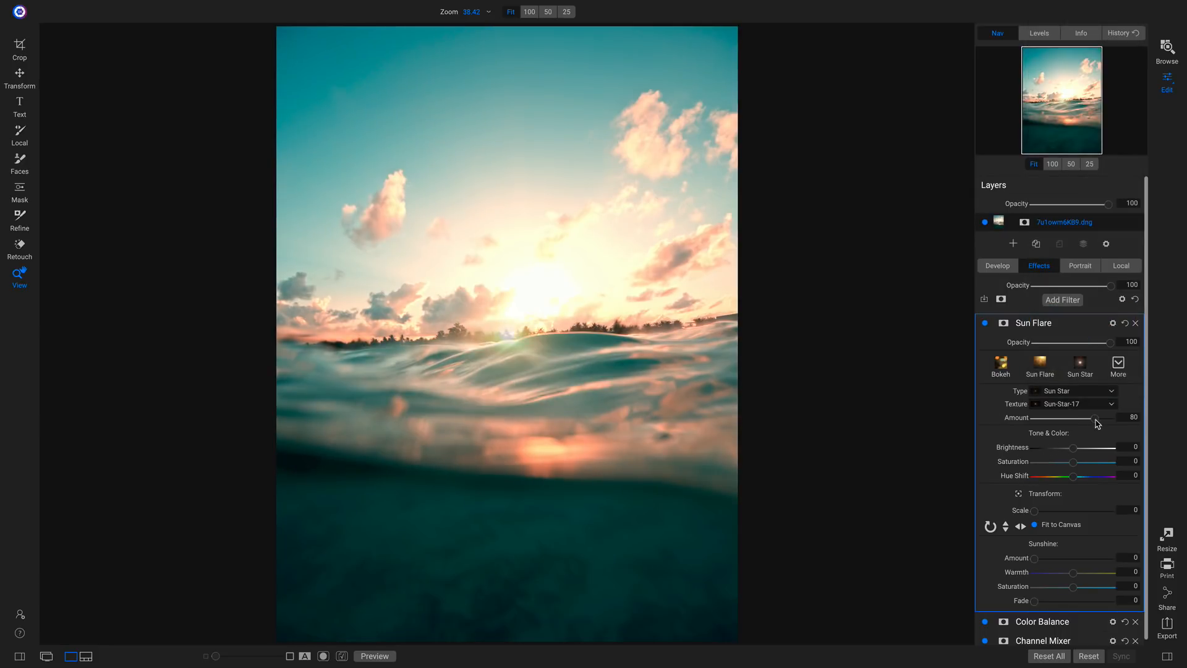
drag(1096, 421, 1160, 422)
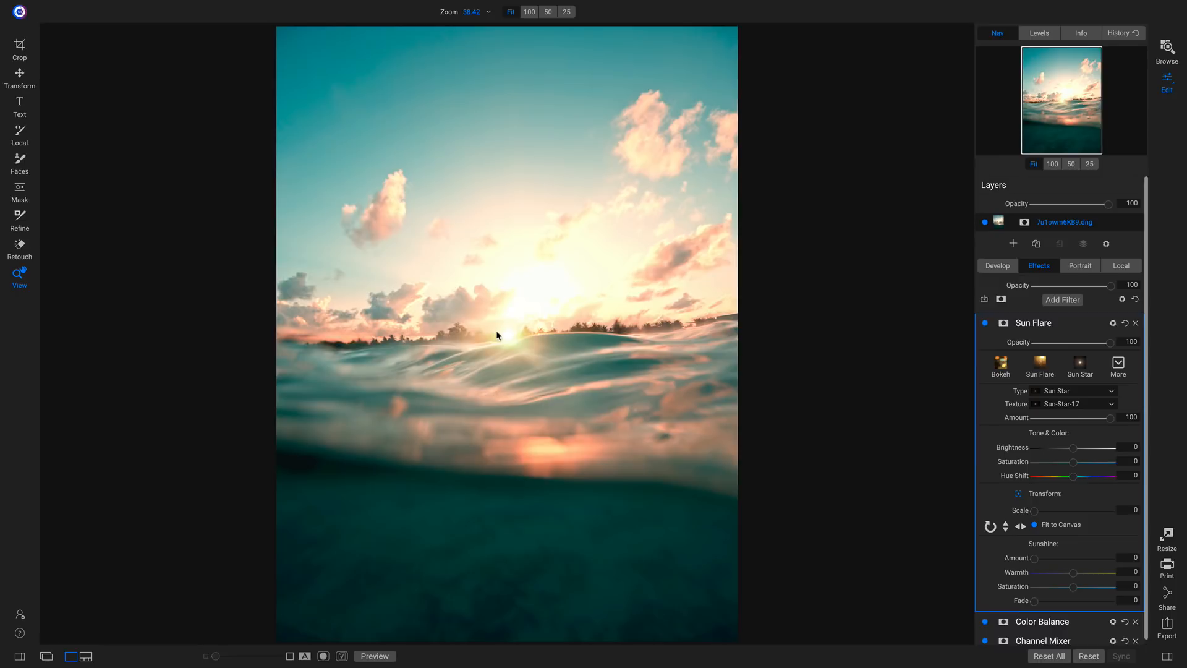
Step: Move the sun star flare onto the setting sun at the horizon
drag(497, 332, 527, 312)
click(517, 322)
click(526, 313)
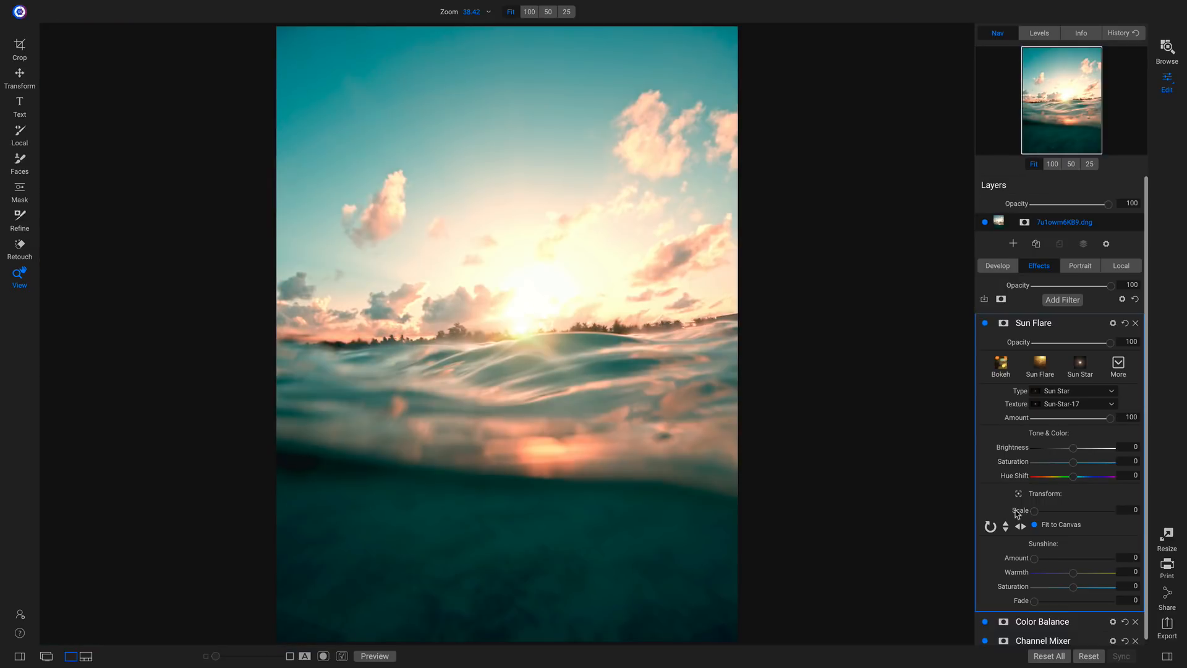
click(1017, 493)
drag(515, 302, 543, 330)
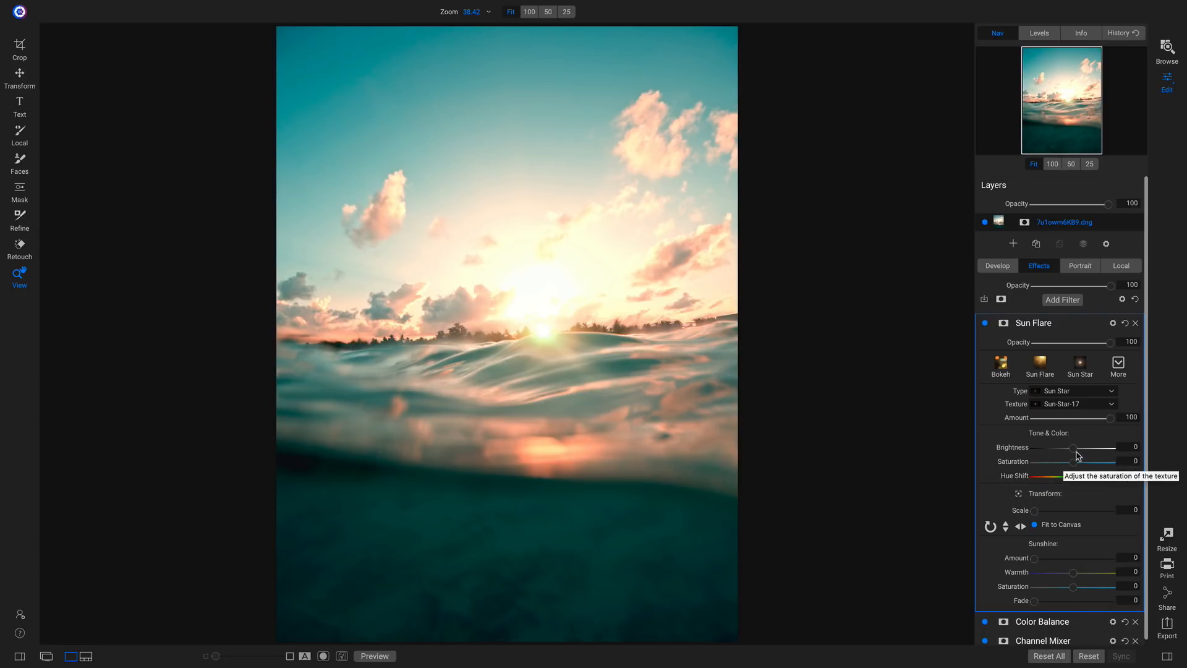
Step: Set the flare's brightness to -22 and saturation to 16, and its Sunshine amount to 19, warmth to 7 and saturation to 5
drag(1074, 449, 1055, 484)
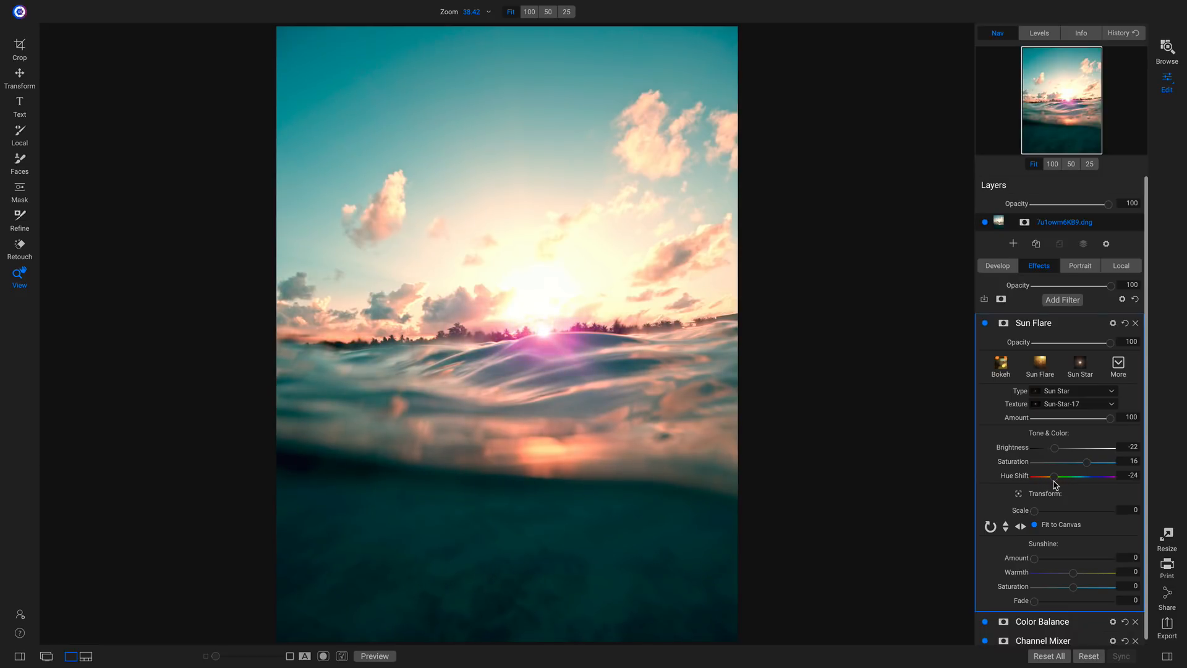
double_click(1008, 478)
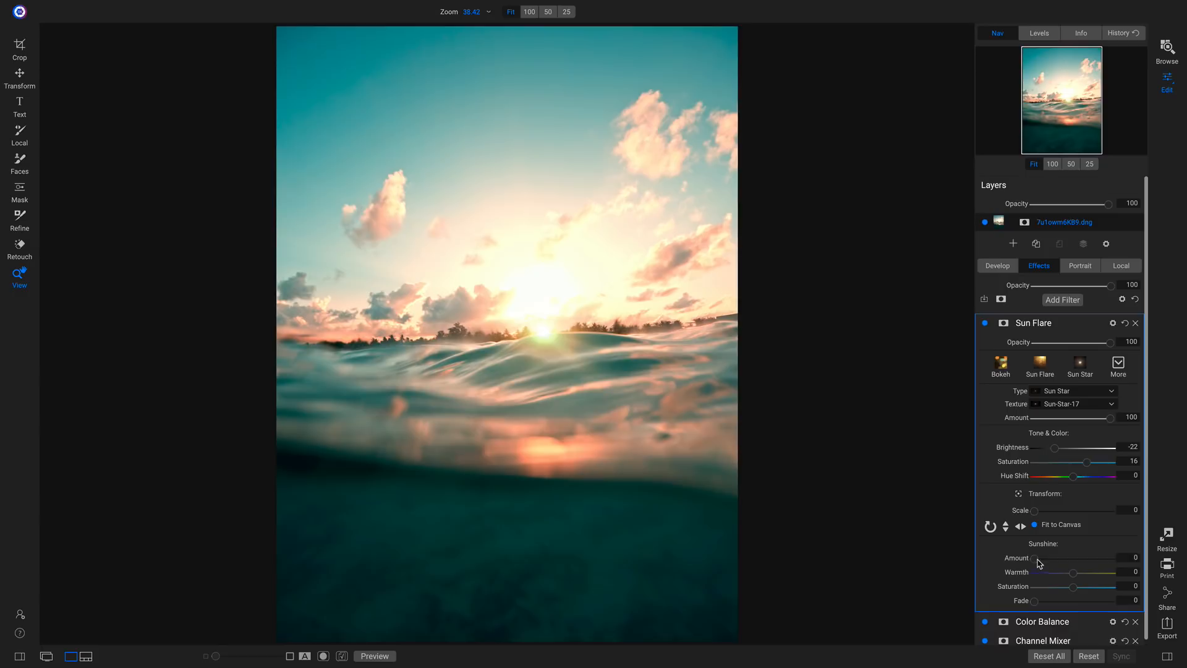
drag(1038, 559, 1079, 576)
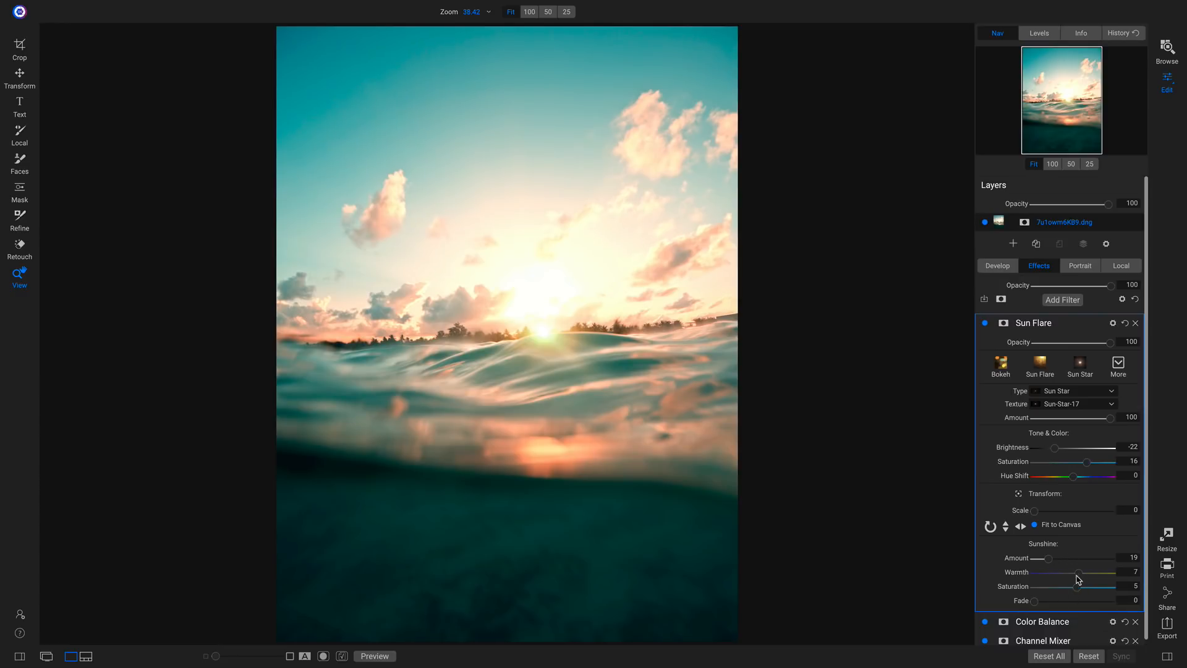
click(986, 323)
click(985, 324)
Step: Apply a Darken local adjustment through a Center-shaped gradient mask, widely feathered around the sun to darken the photo's edges
click(1063, 301)
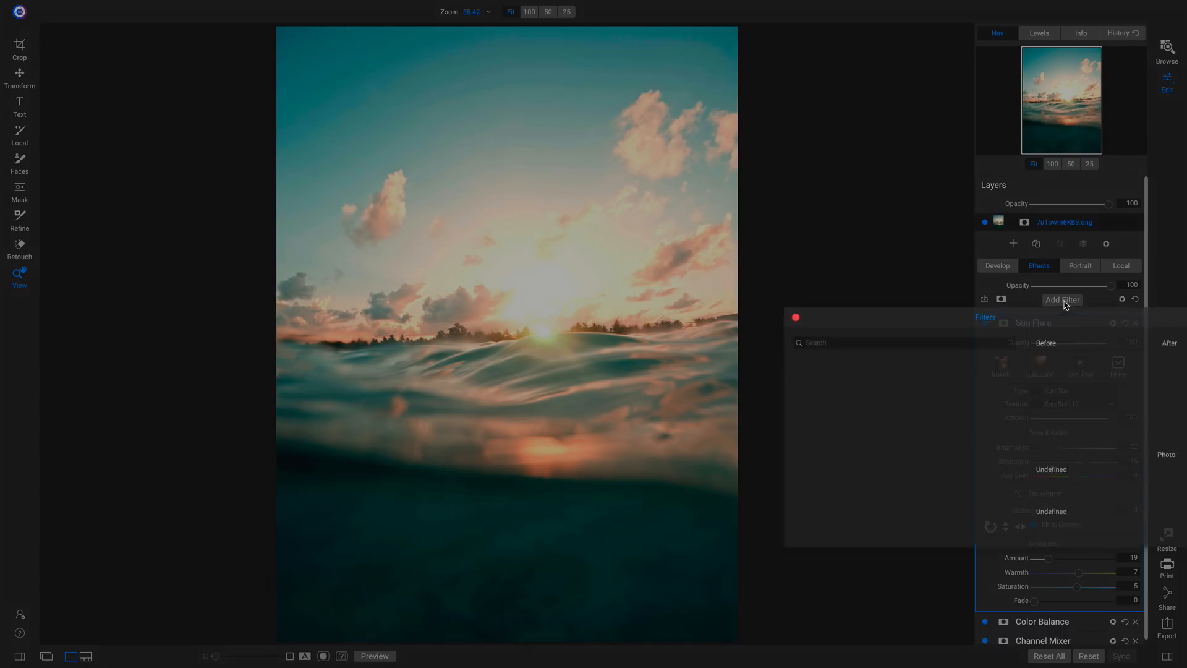
click(1149, 267)
click(1123, 268)
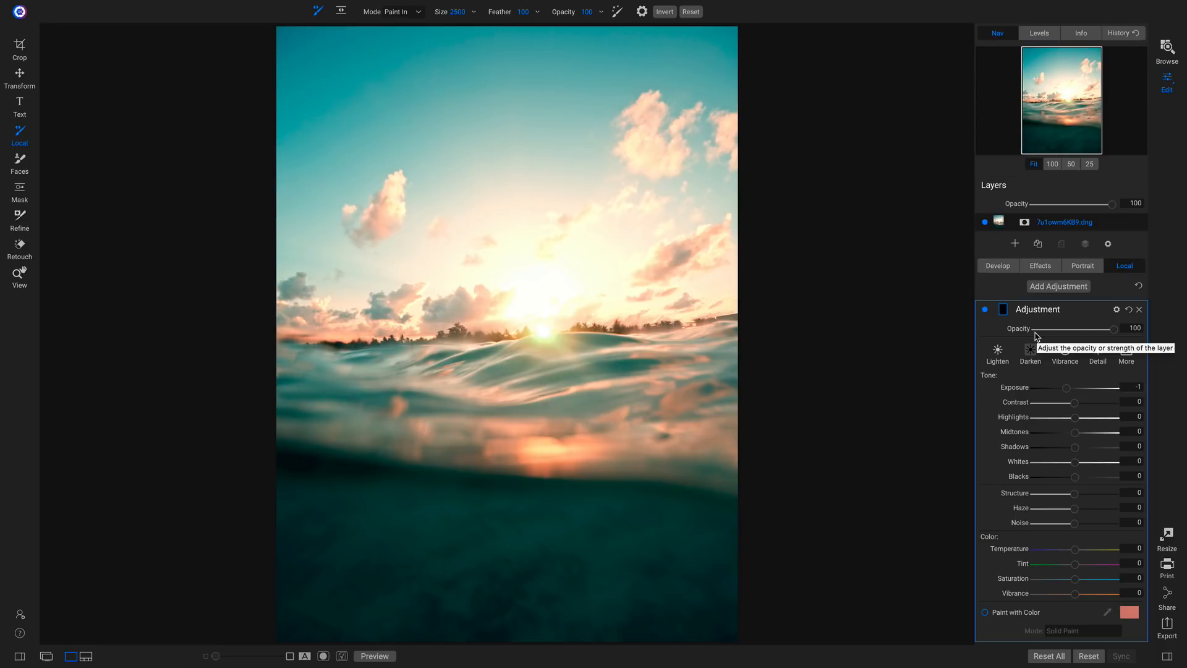
click(1029, 350)
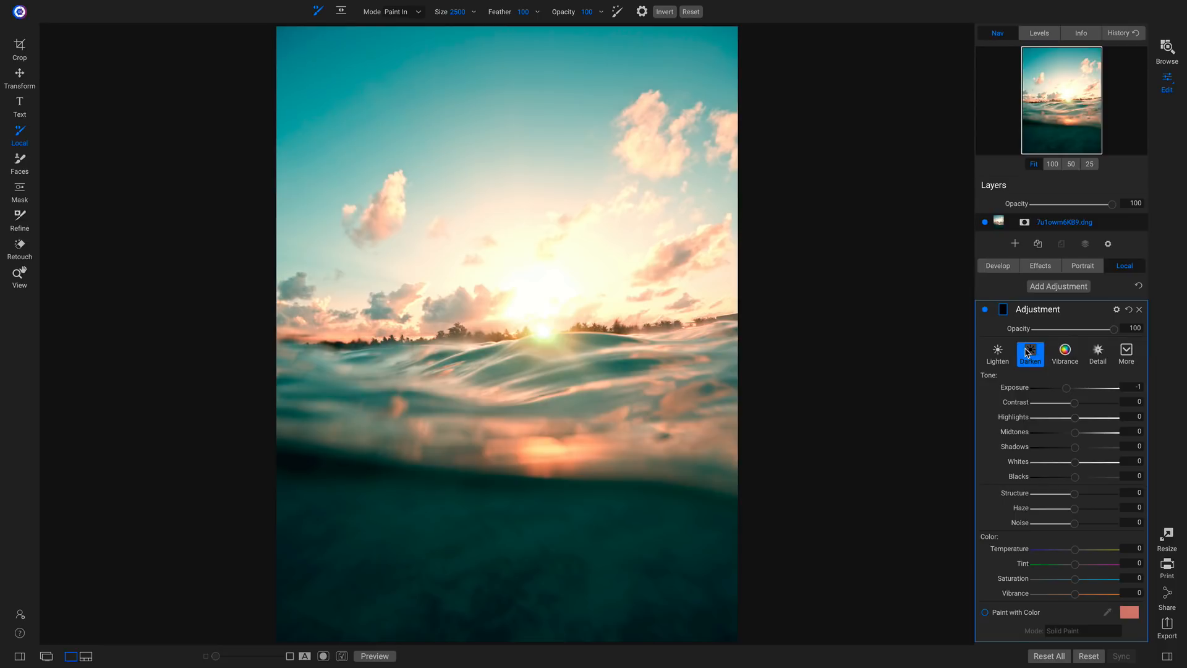
key(g)
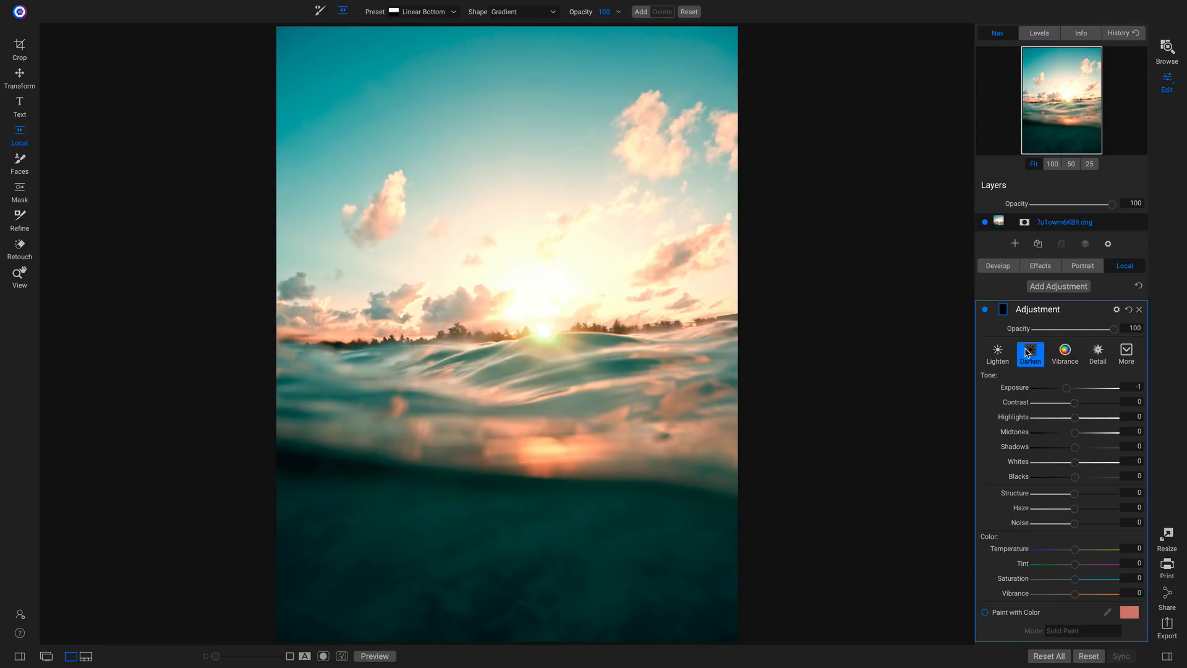
click(522, 12)
click(514, 23)
click(552, 347)
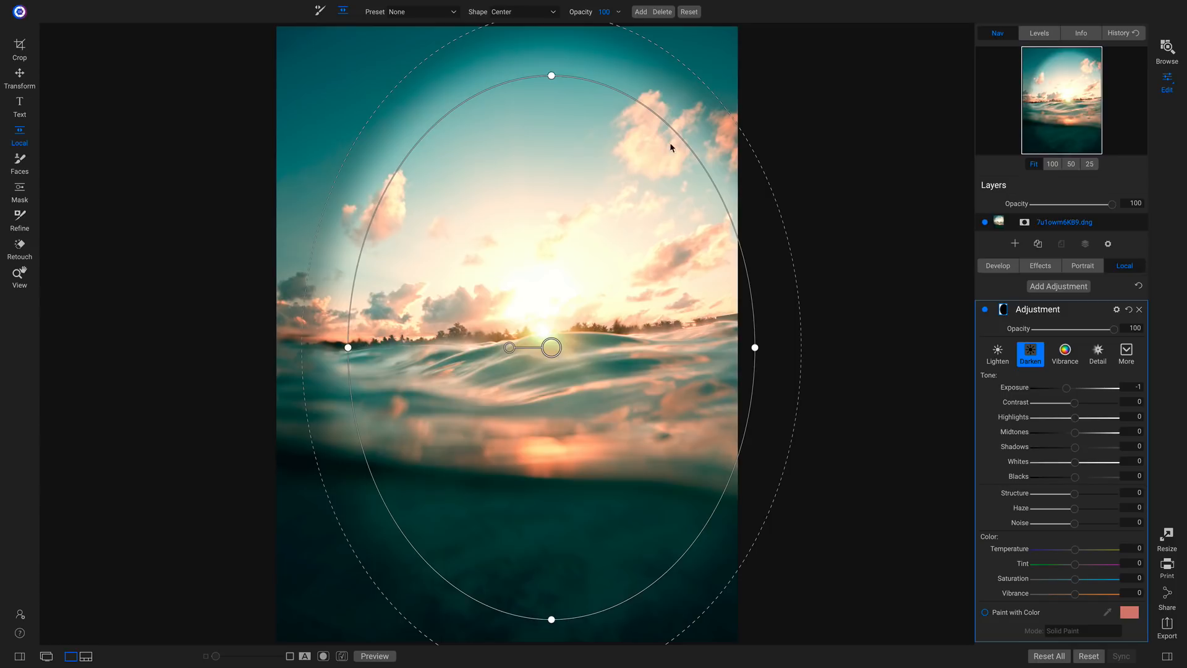
drag(686, 147, 519, 337)
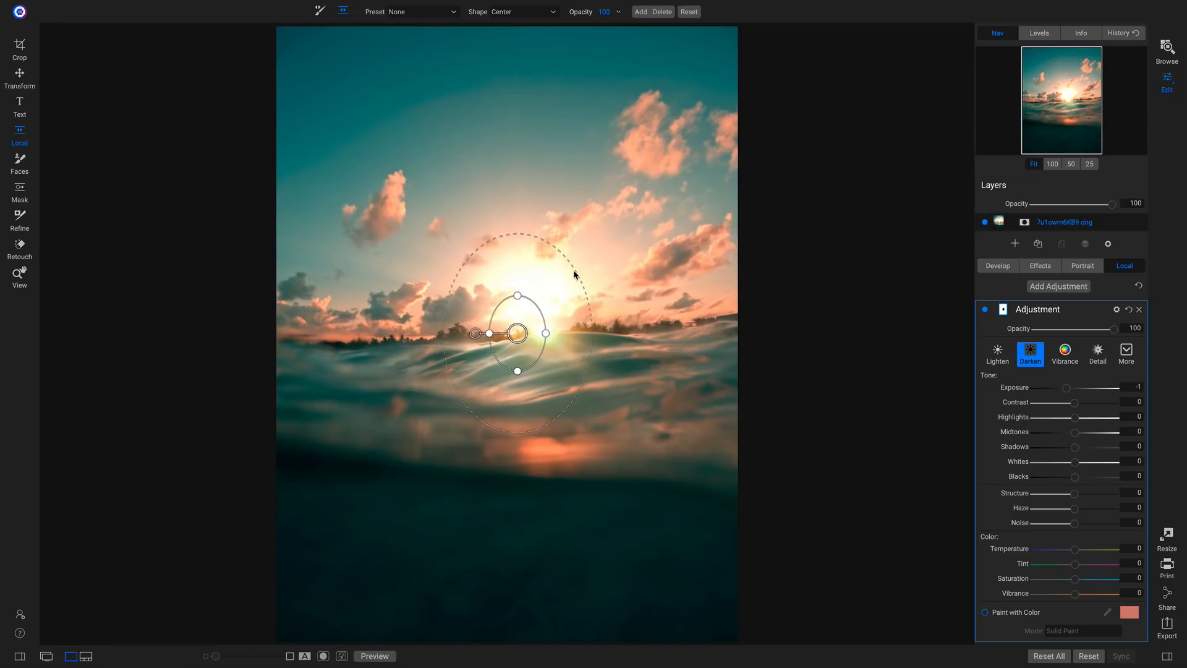
drag(575, 269, 987, 124)
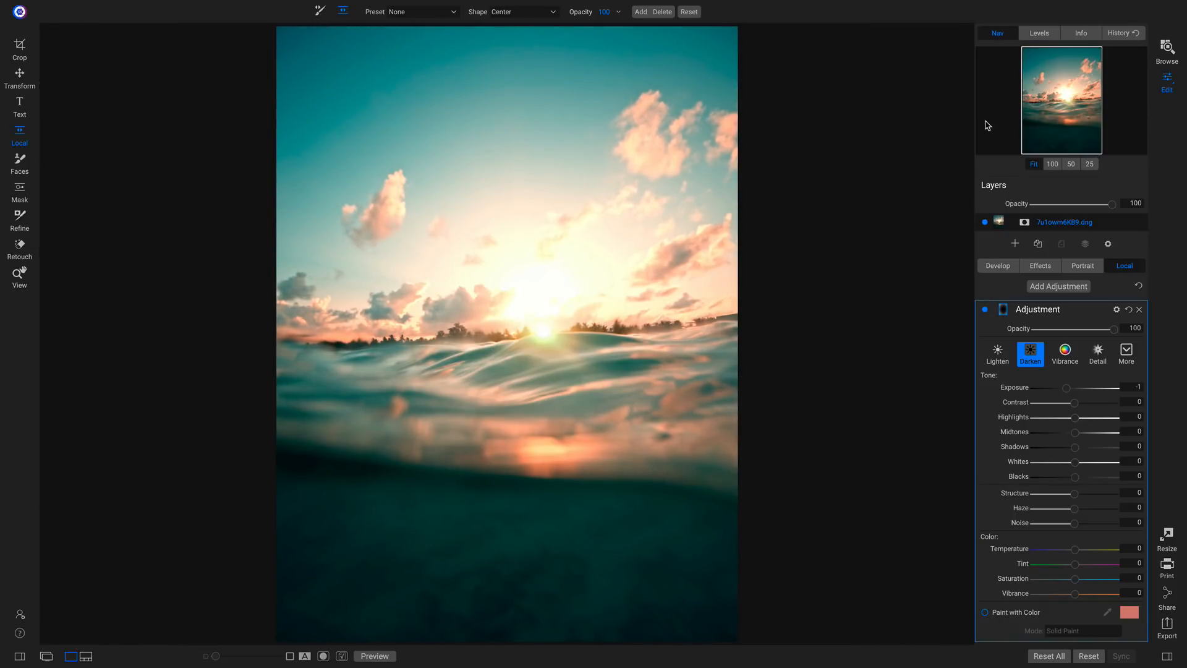
Step: Compare the photo with the local adjustment off and on, and the full edit against the original
click(984, 310)
click(985, 311)
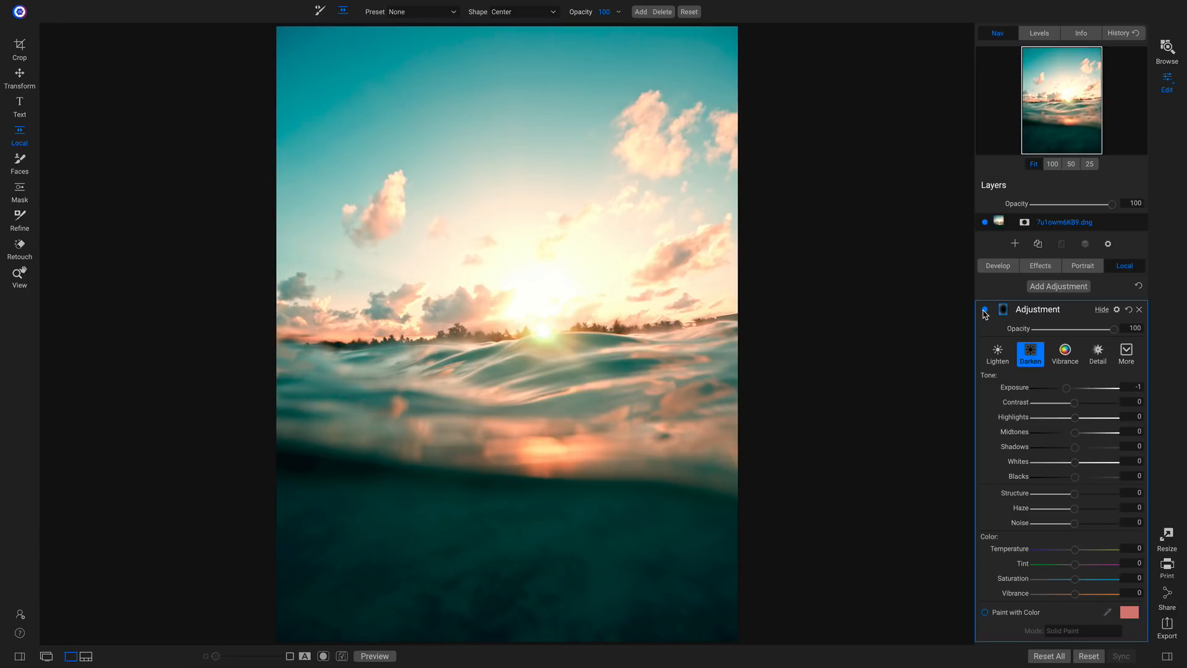
click(984, 310)
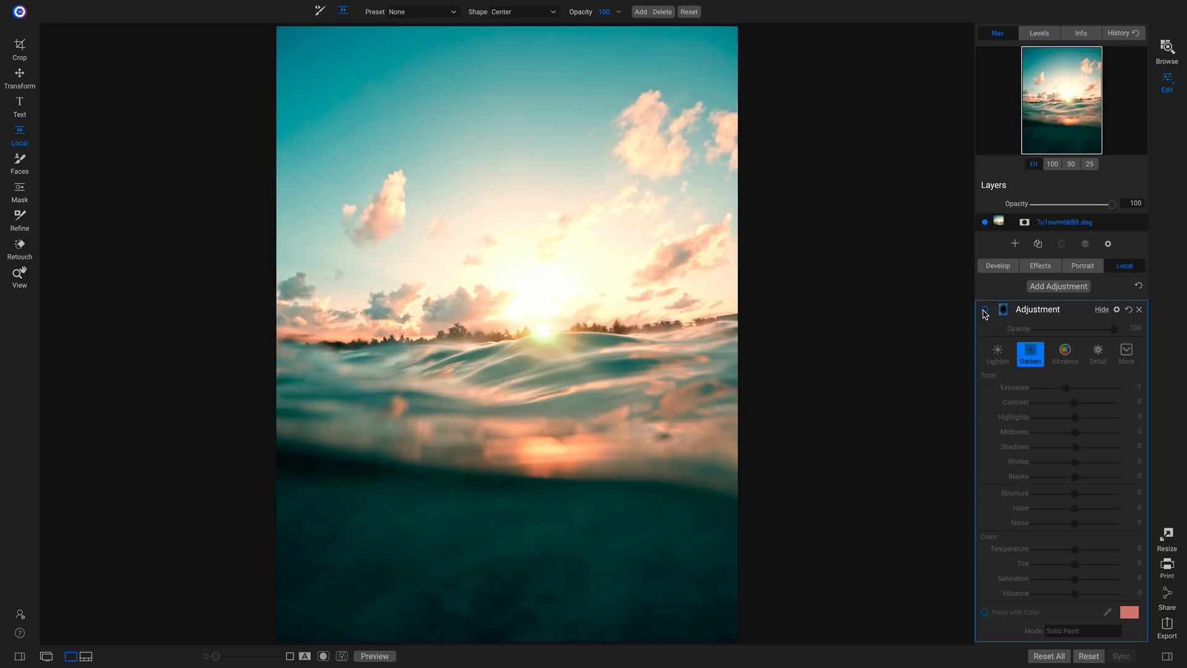
click(985, 310)
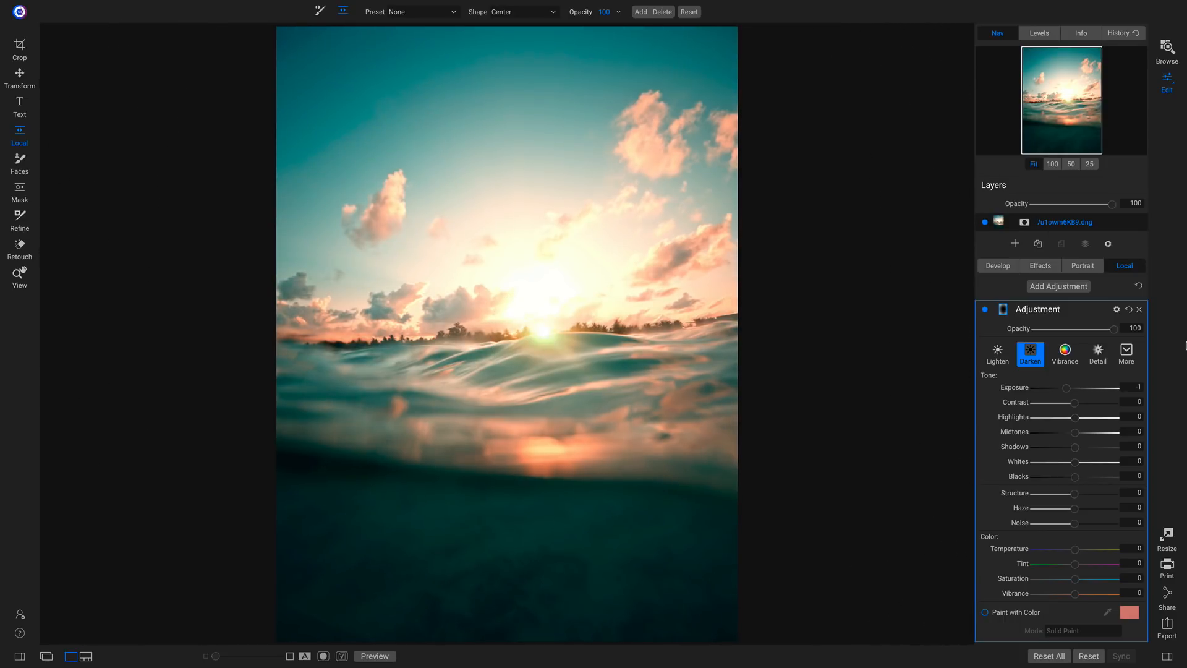
key(backslash)
key(backslash)
key(backslash)
Step: Add a Curves filter with a lifted black point and an S-curve through 66/56 and 161/188, and compare with the original
click(1041, 266)
click(1063, 300)
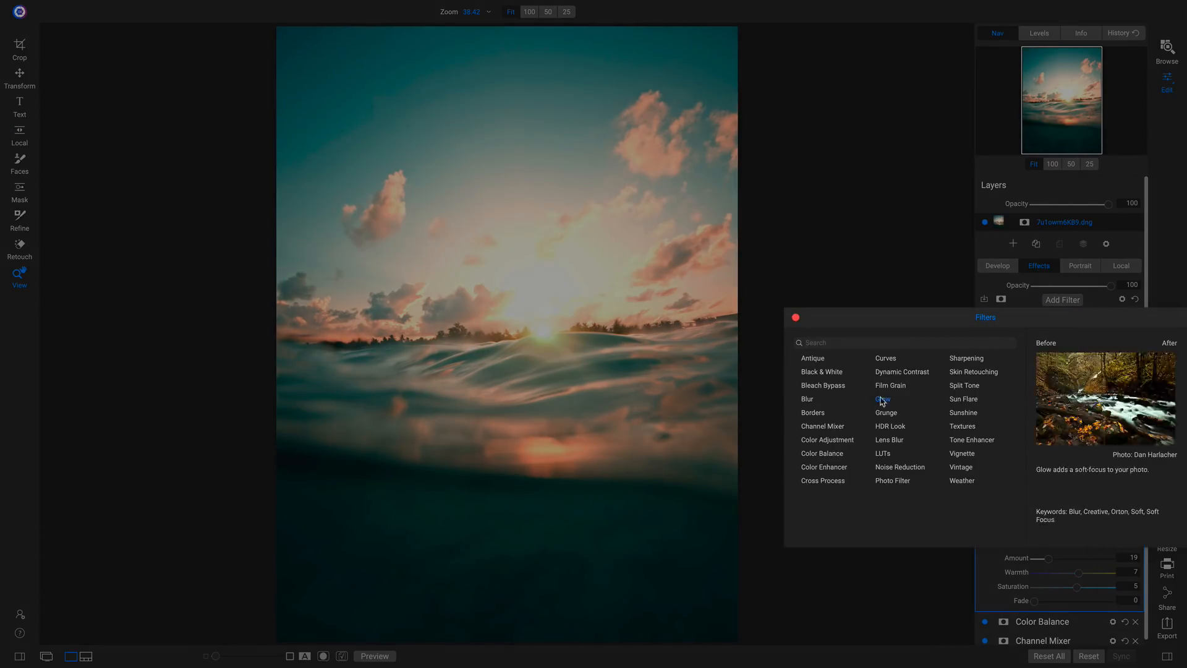
click(886, 359)
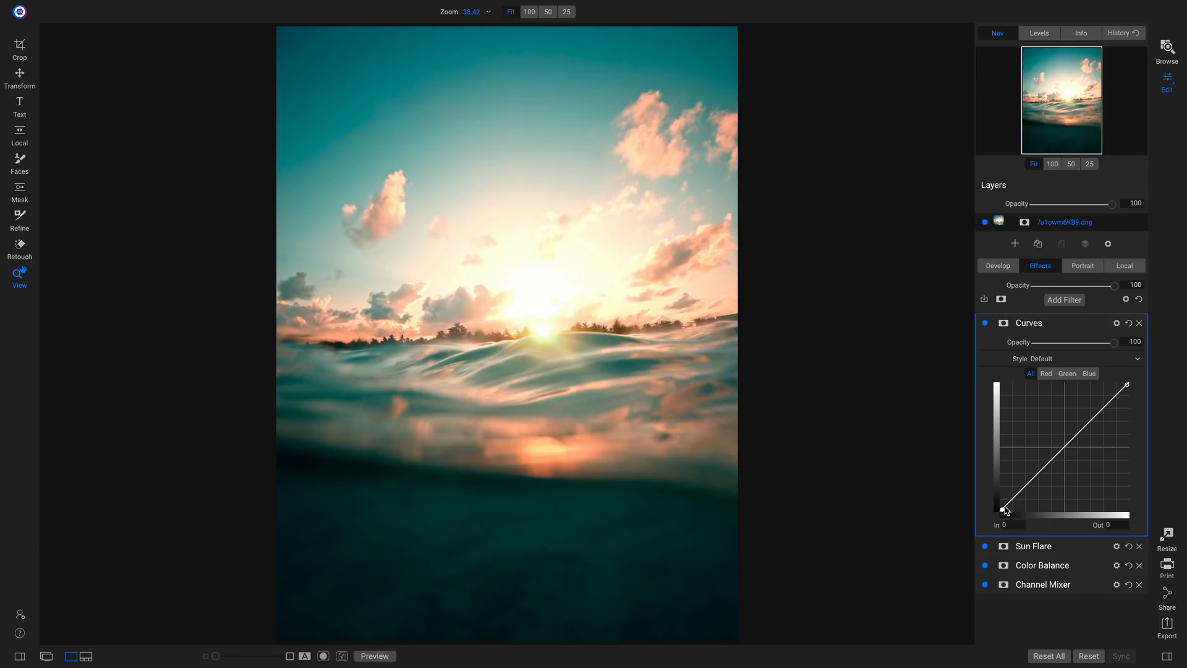
drag(1003, 511, 1010, 501)
click(1032, 483)
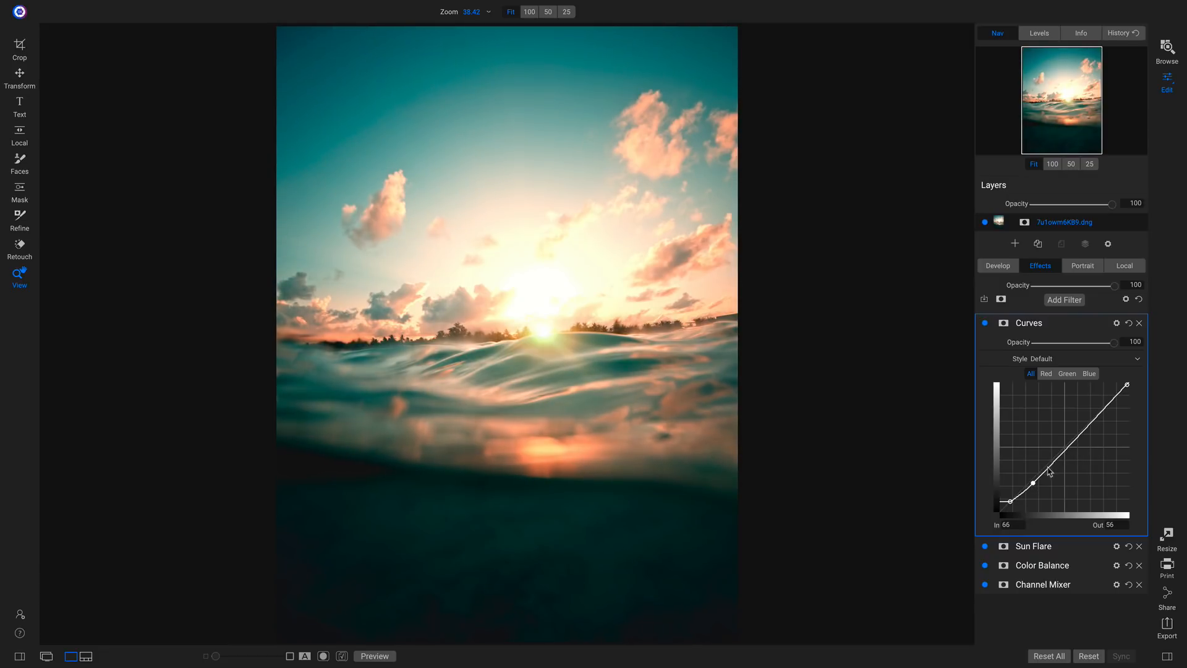
drag(1053, 463, 1083, 419)
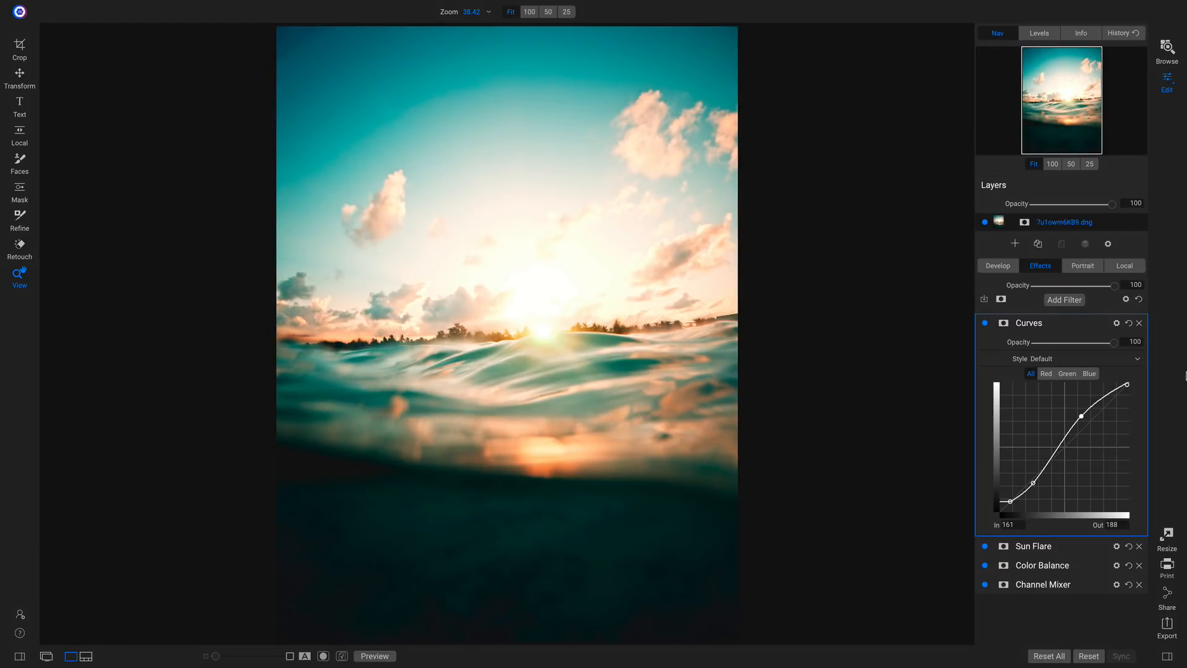
key(backslash)
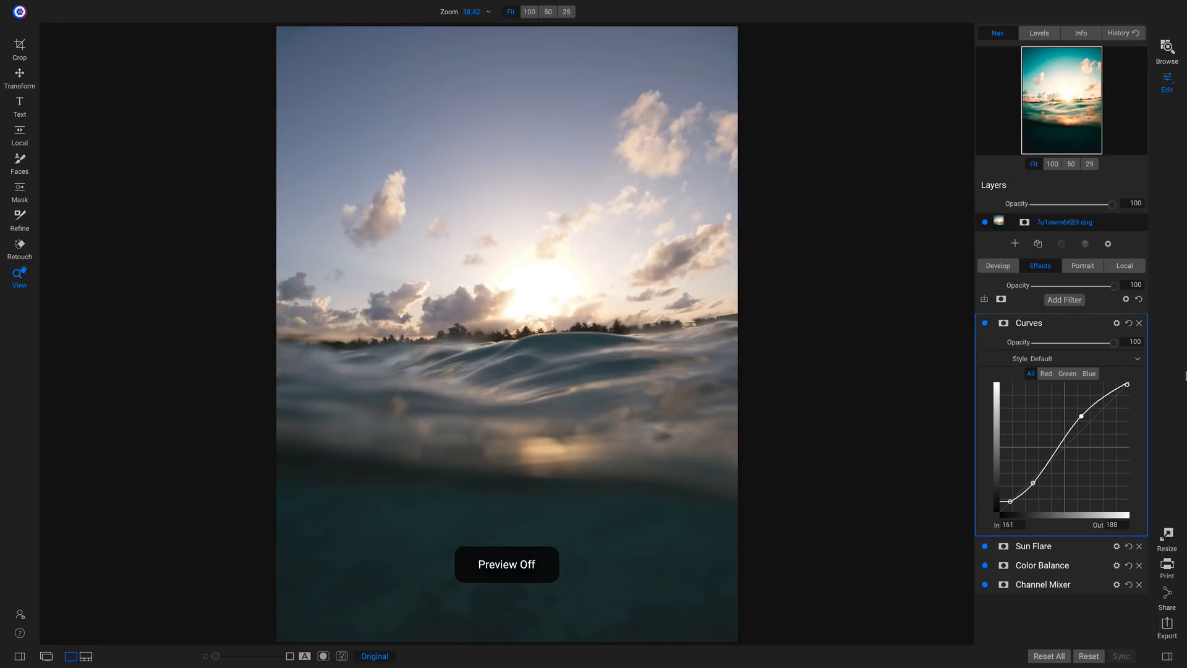
key(backslash)
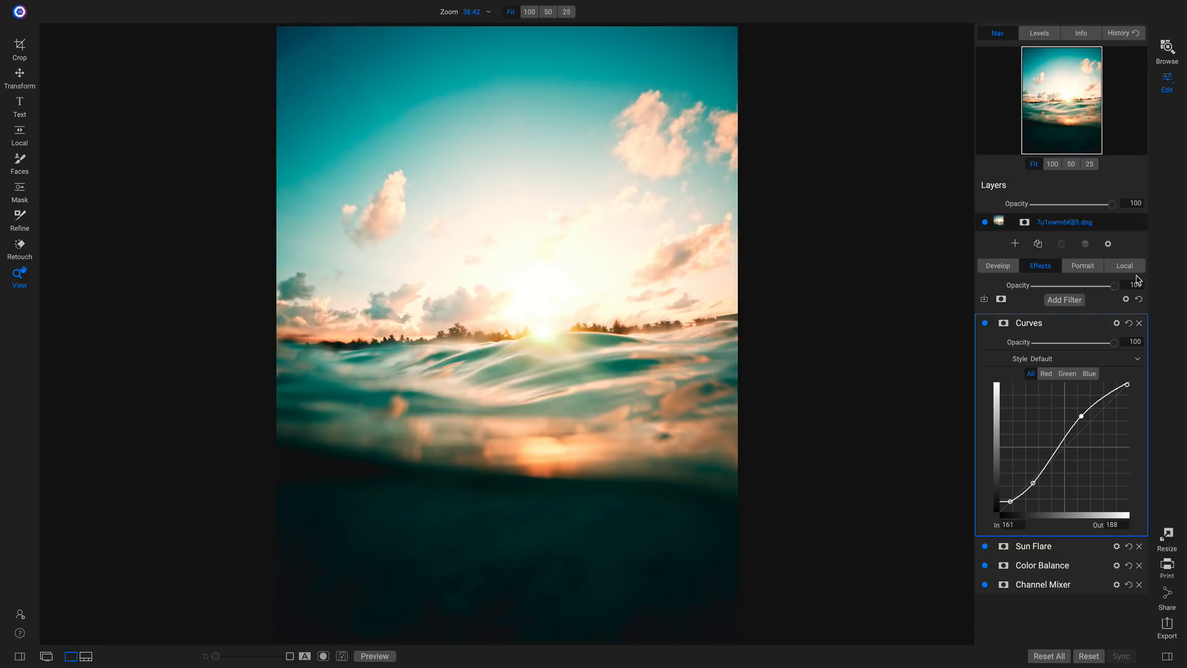
Step: Open the forest footbridge photo Q5wtK8PxHU.nef from the filmstrip for full-size editing
key(f)
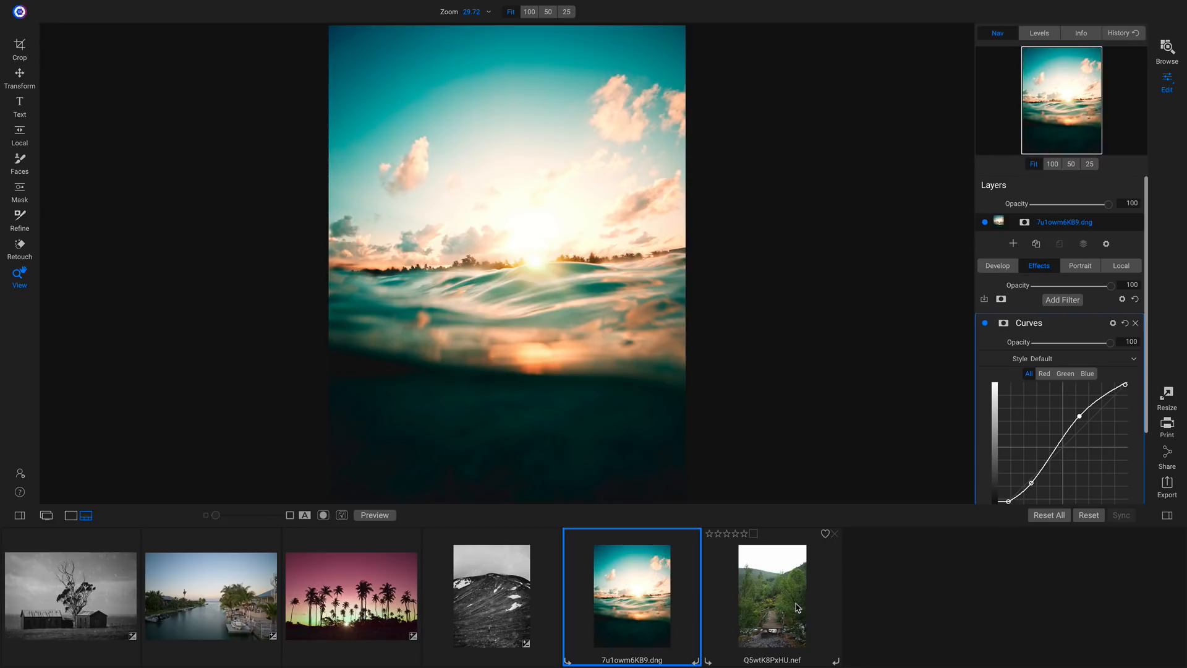
click(796, 607)
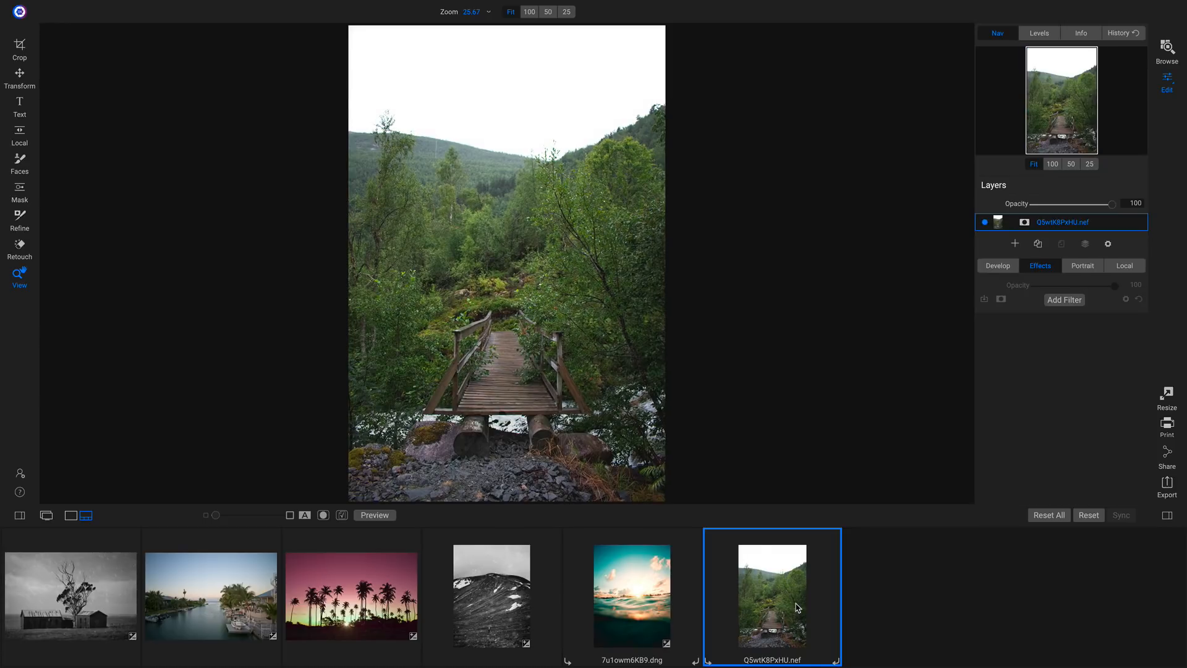
key(e)
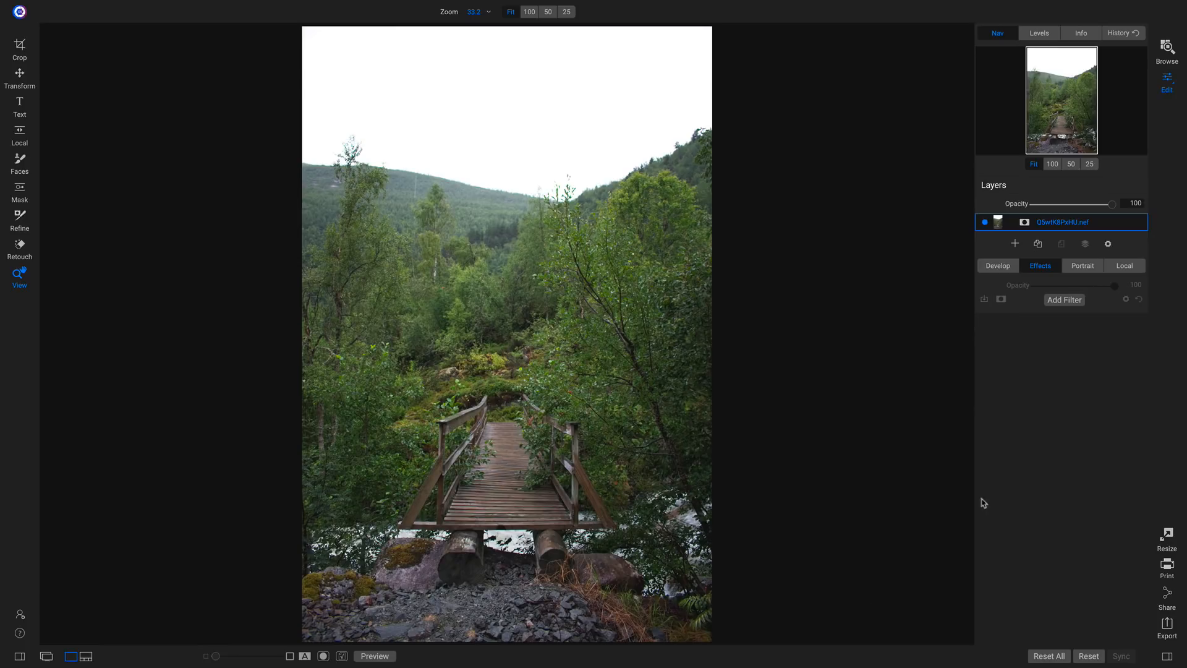
Step: Apply AI Auto tone to the footbridge photo and lower its exposure to -1.1
click(998, 267)
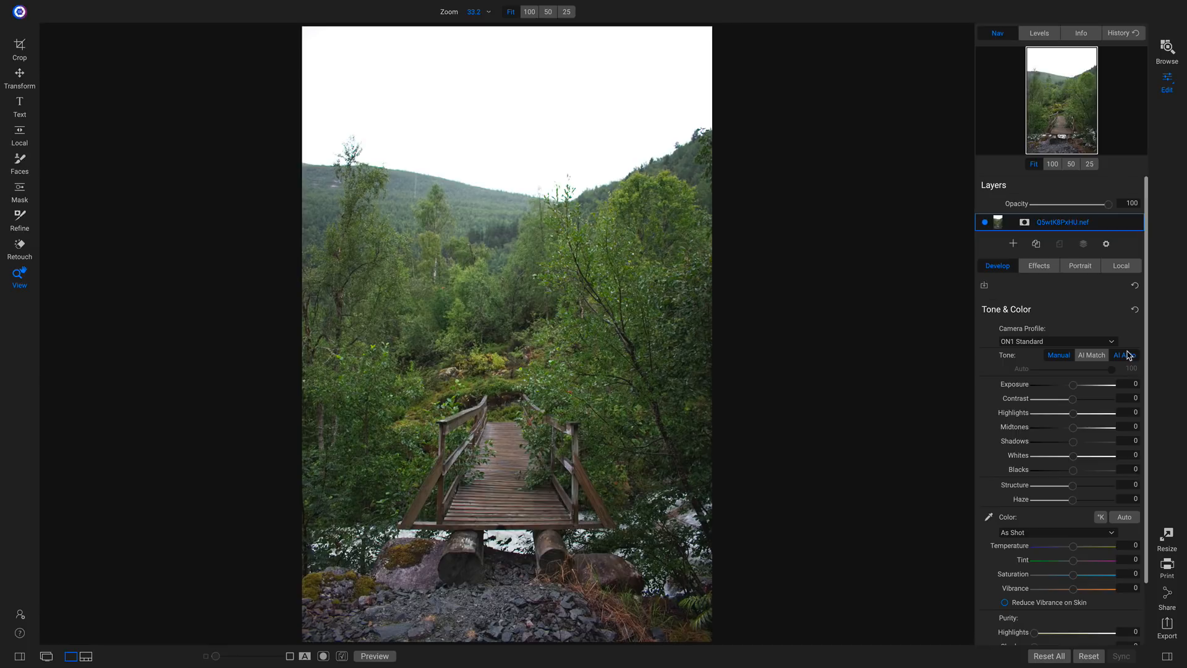
click(1127, 355)
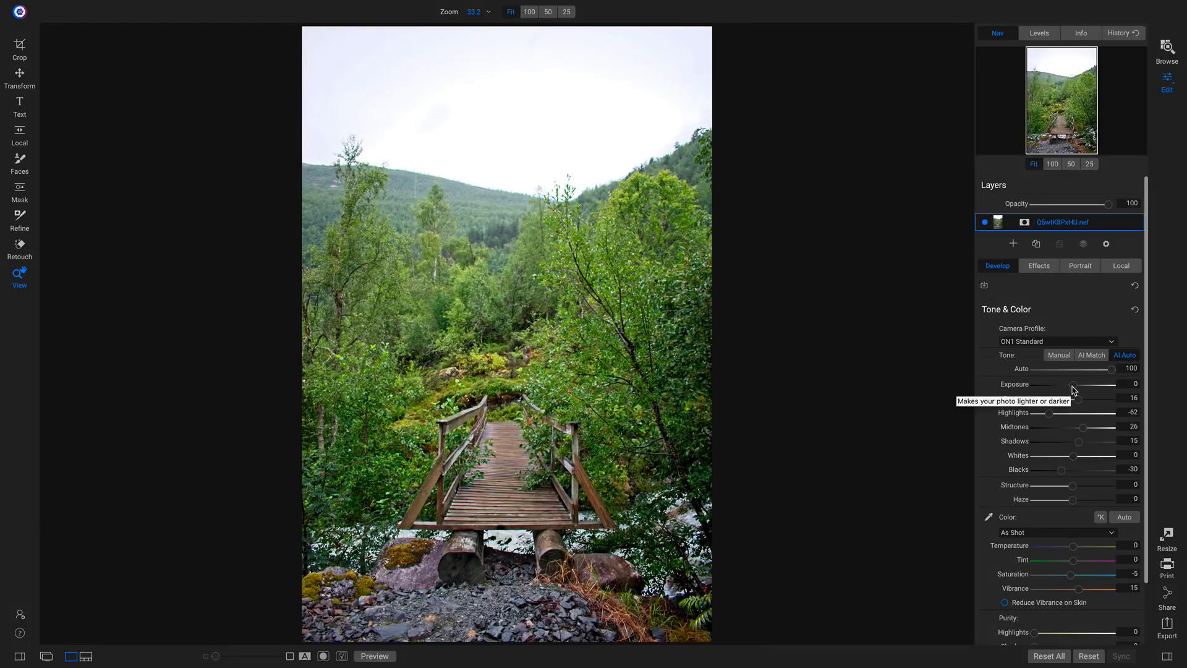
drag(1073, 386, 1065, 391)
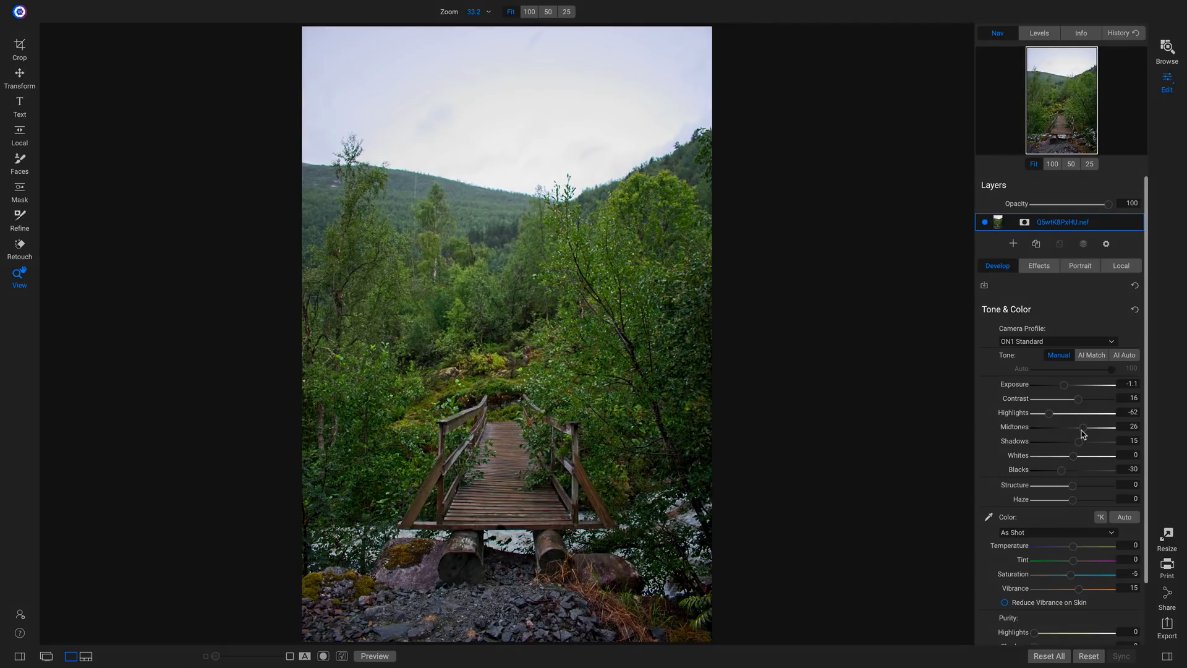
Step: Raise the footbridge photo's midtones to 42 and add a Channel Mixer filter
drag(1082, 431, 1089, 432)
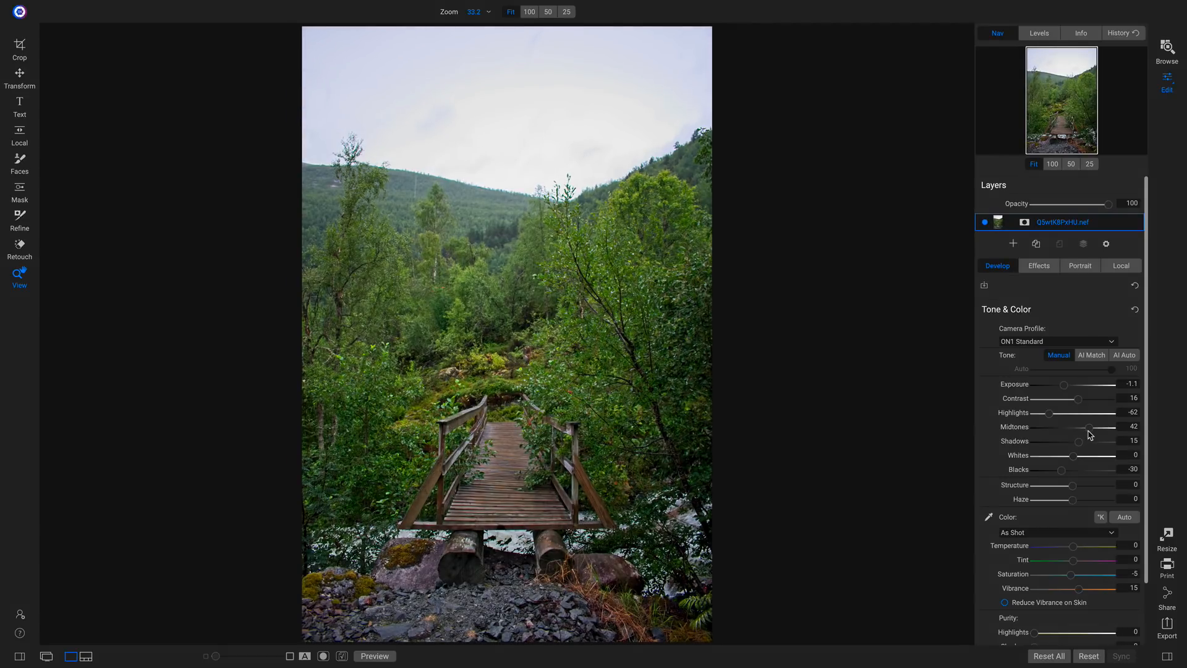
click(1043, 271)
click(1060, 300)
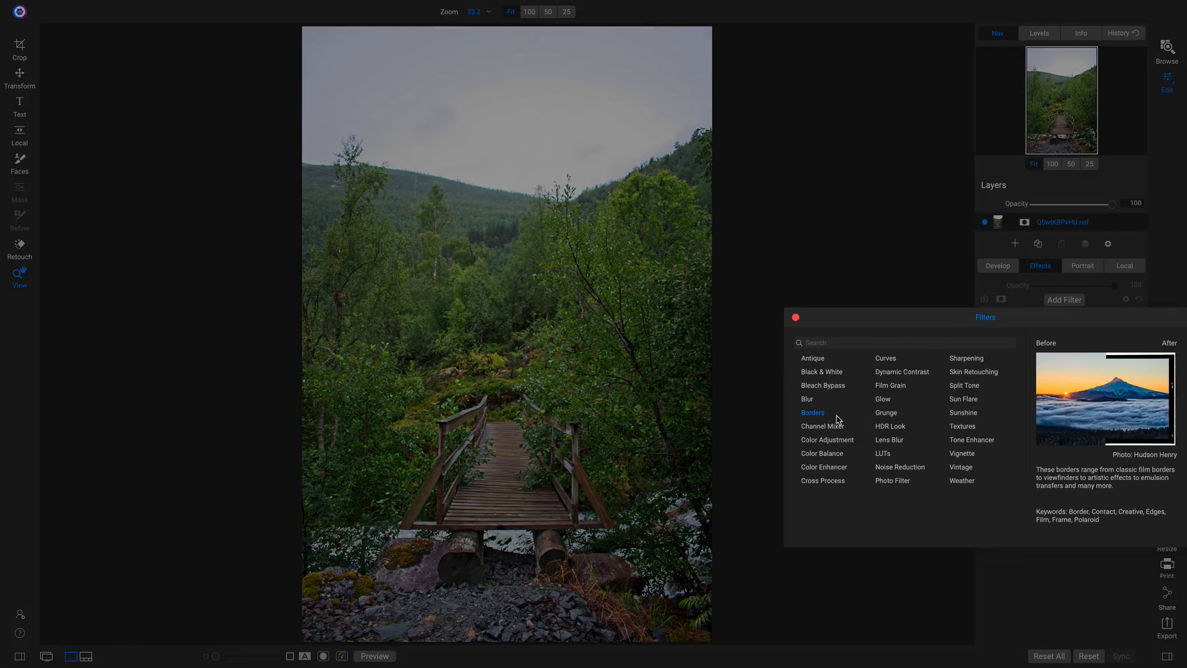
click(822, 427)
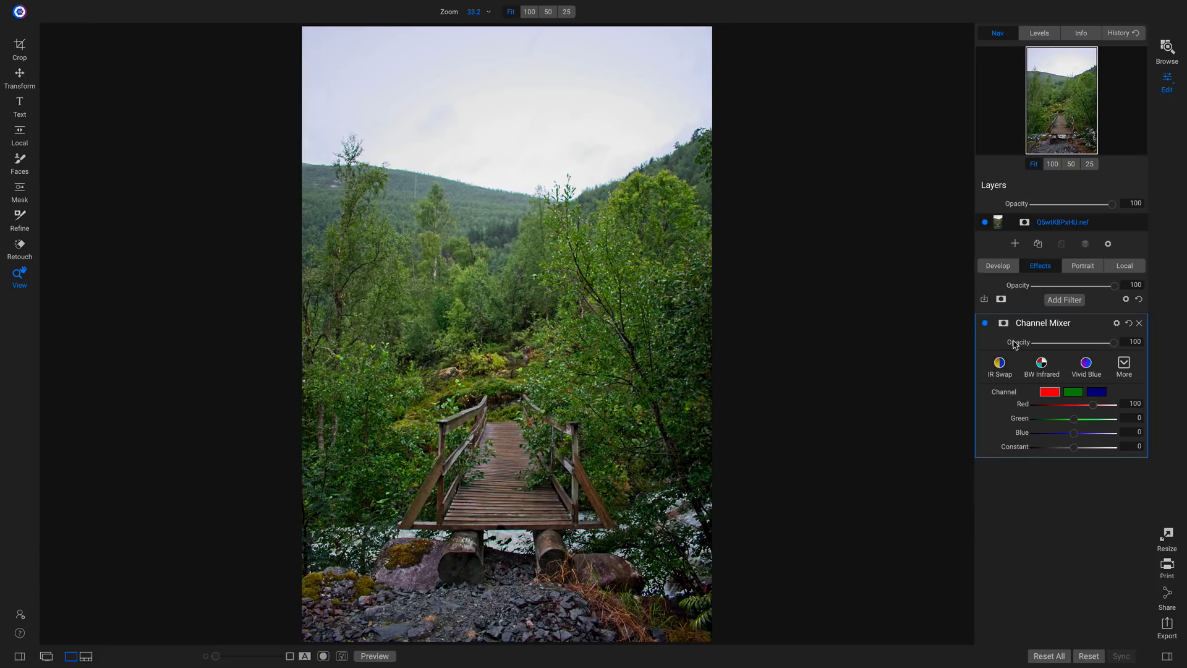
Step: Apply the BW Blue Filter style to the Channel Mixer, and compare the photo with the filter off and on
click(1124, 362)
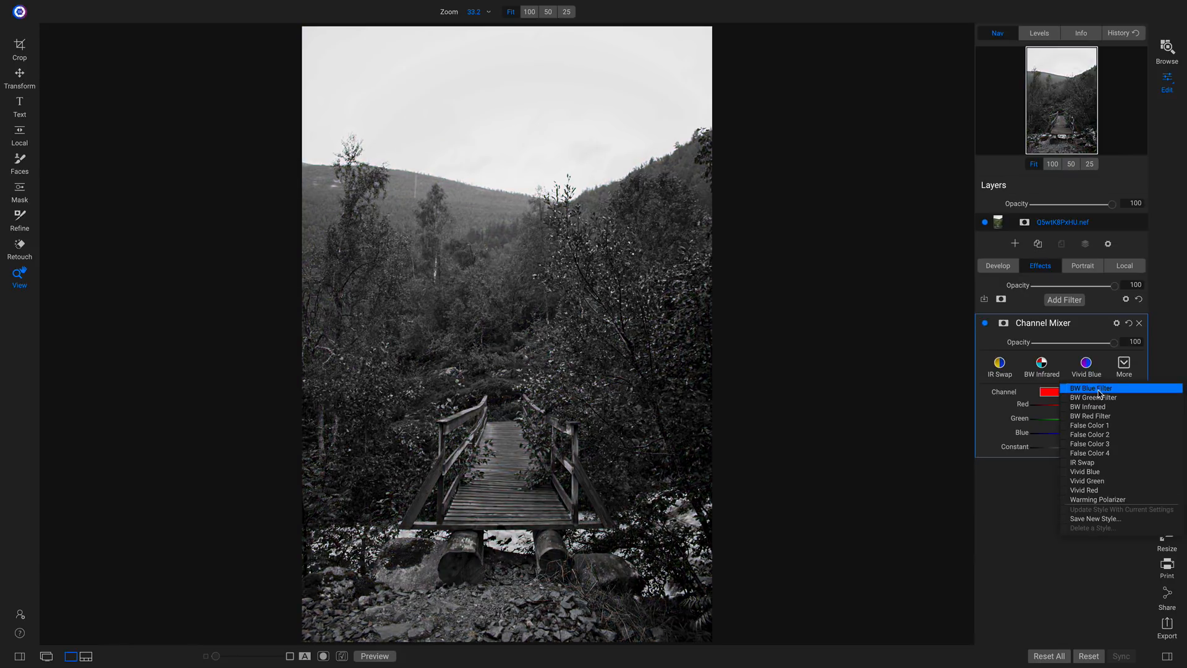
click(1105, 390)
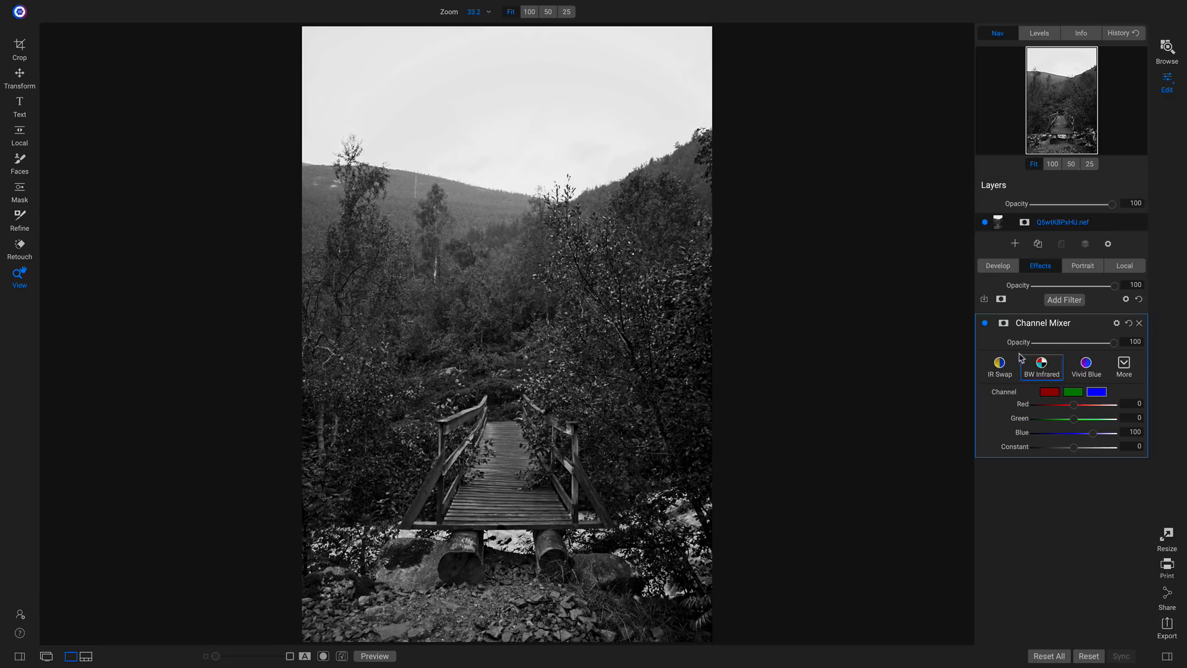
click(985, 323)
click(985, 324)
click(985, 324)
click(985, 324)
Step: Add a Weather filter with the Blizzard precipitation texture at 100 opacity, fog amount 14 and overall filter opacity 75
click(1070, 305)
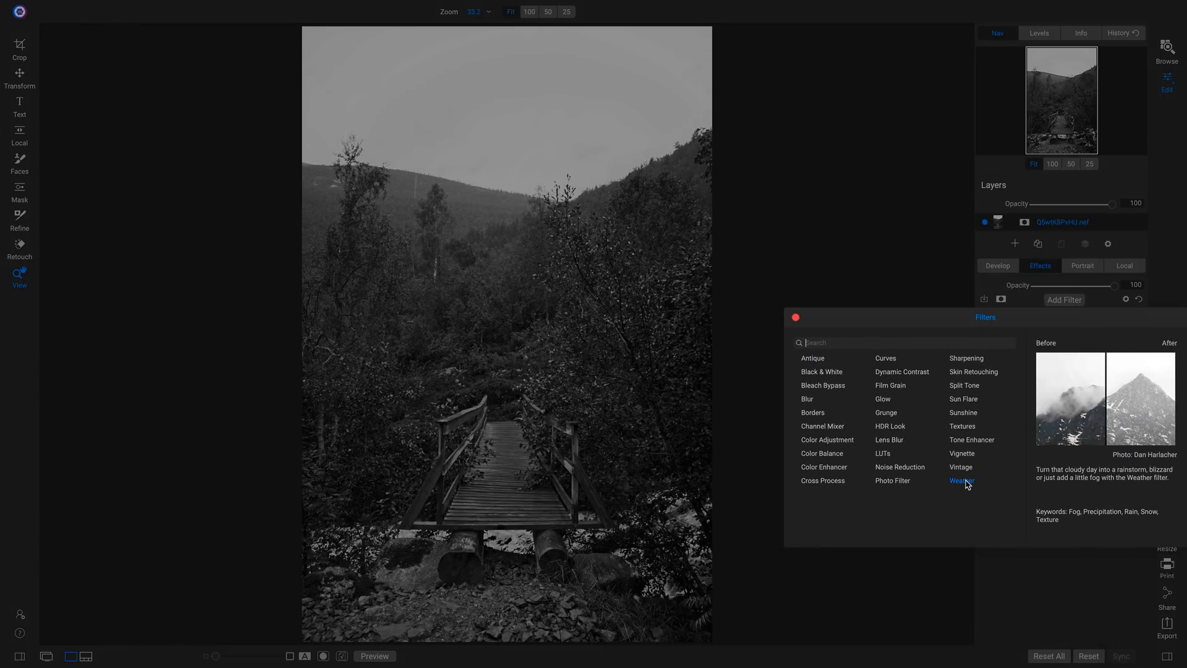
click(961, 481)
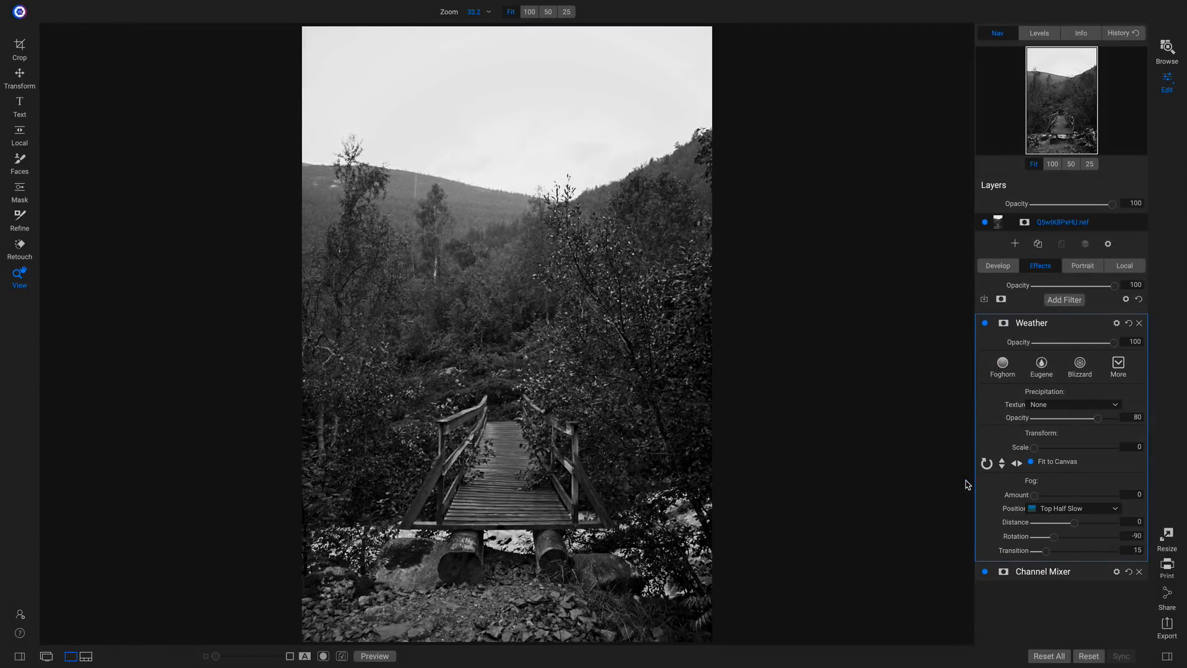
click(1058, 408)
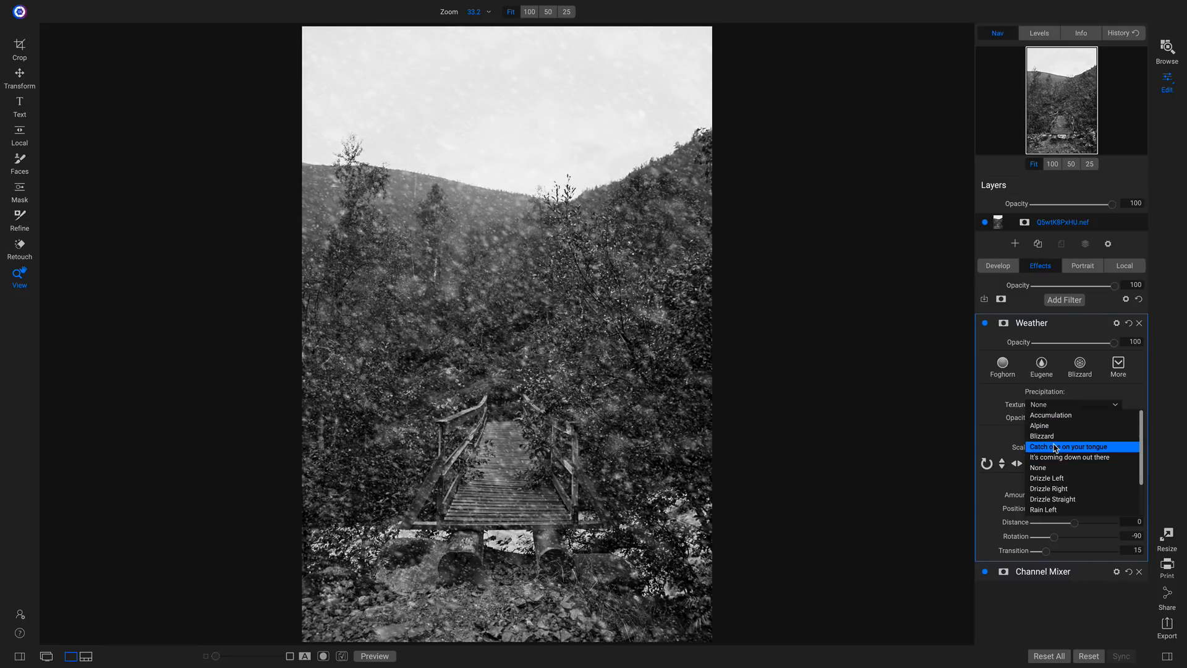
click(1069, 436)
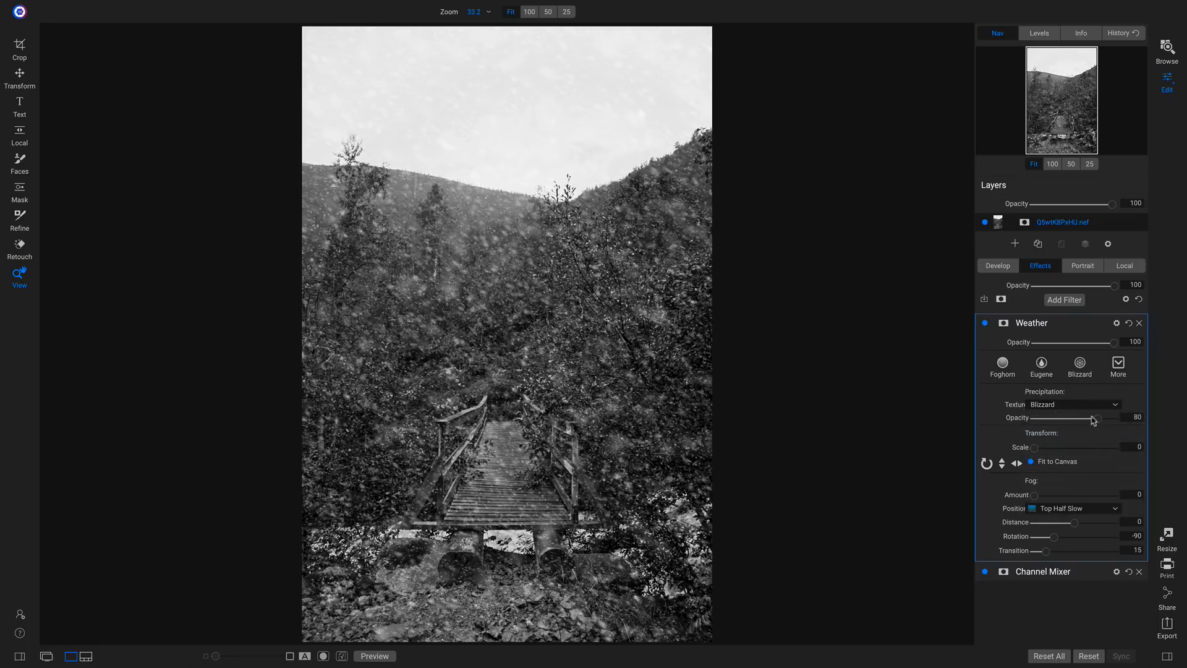
drag(1100, 423, 1118, 421)
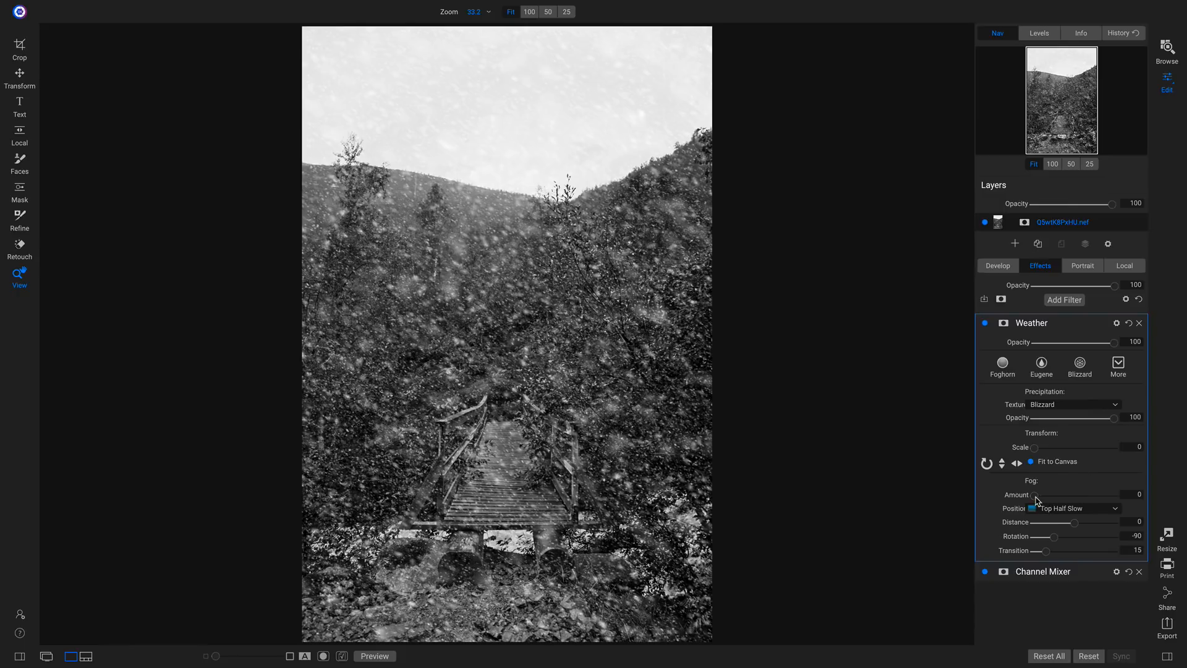
drag(1036, 498, 1048, 501)
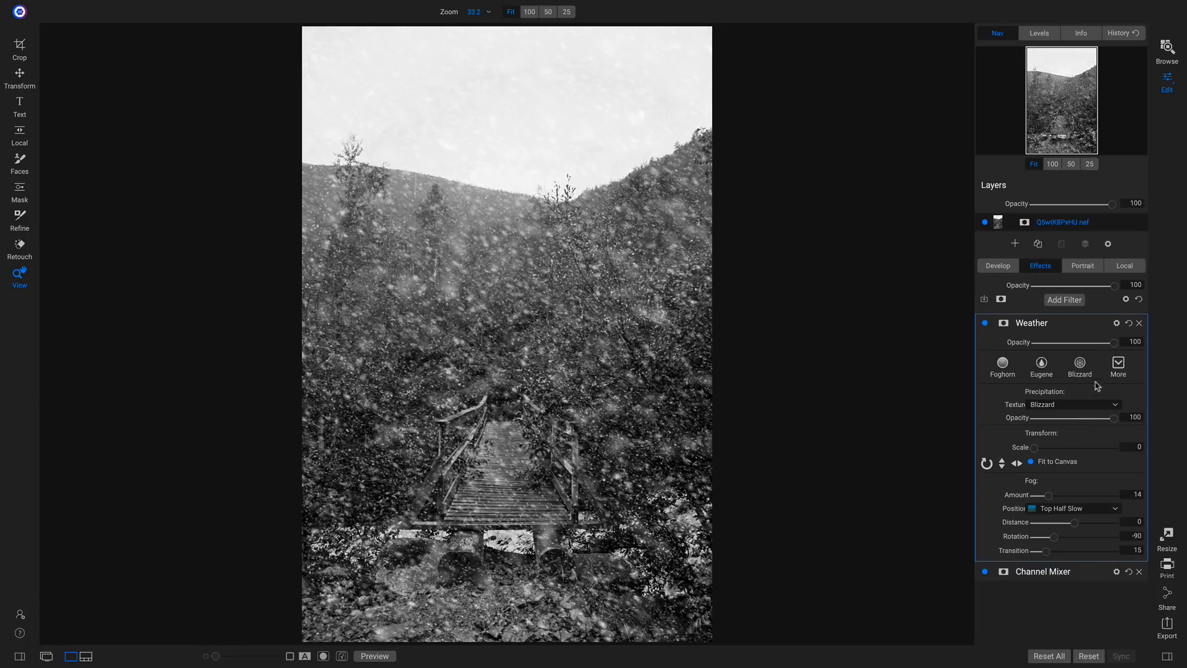
mouse_move(1114, 343)
mouse_down()
mouse_move(1039, 346)
mouse_move(1097, 348)
mouse_up()
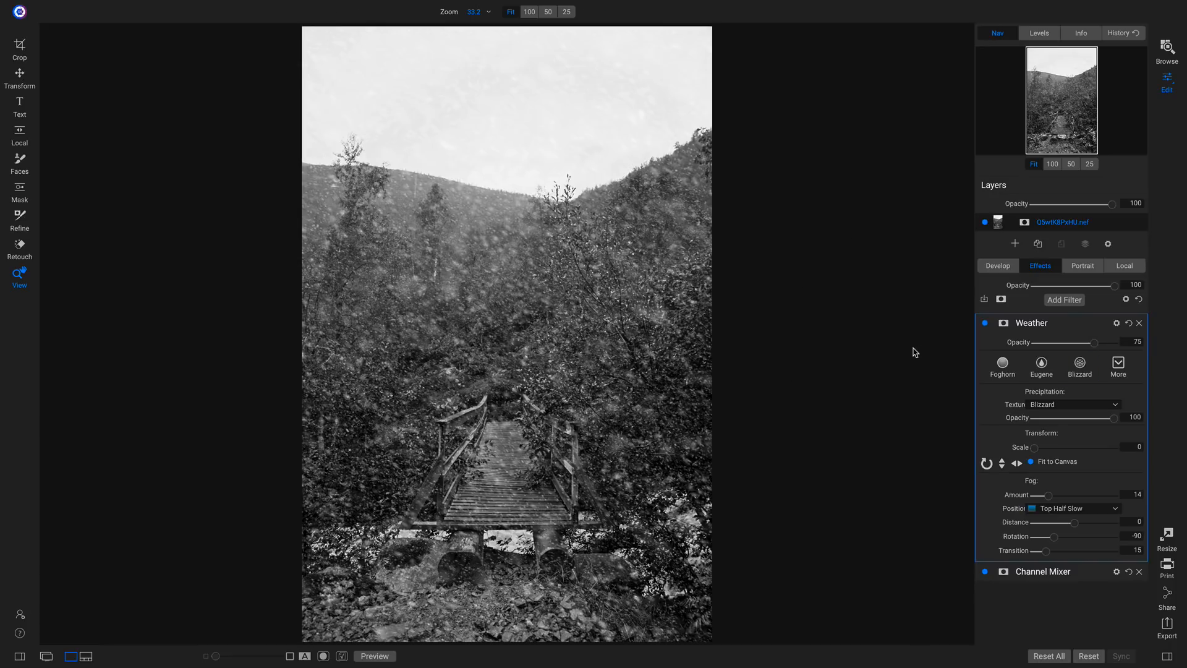
Step: Paint the Weather filter out over the footbridge with a size 600 masking brush at 22 opacity, and compare the filter off and on
key(b)
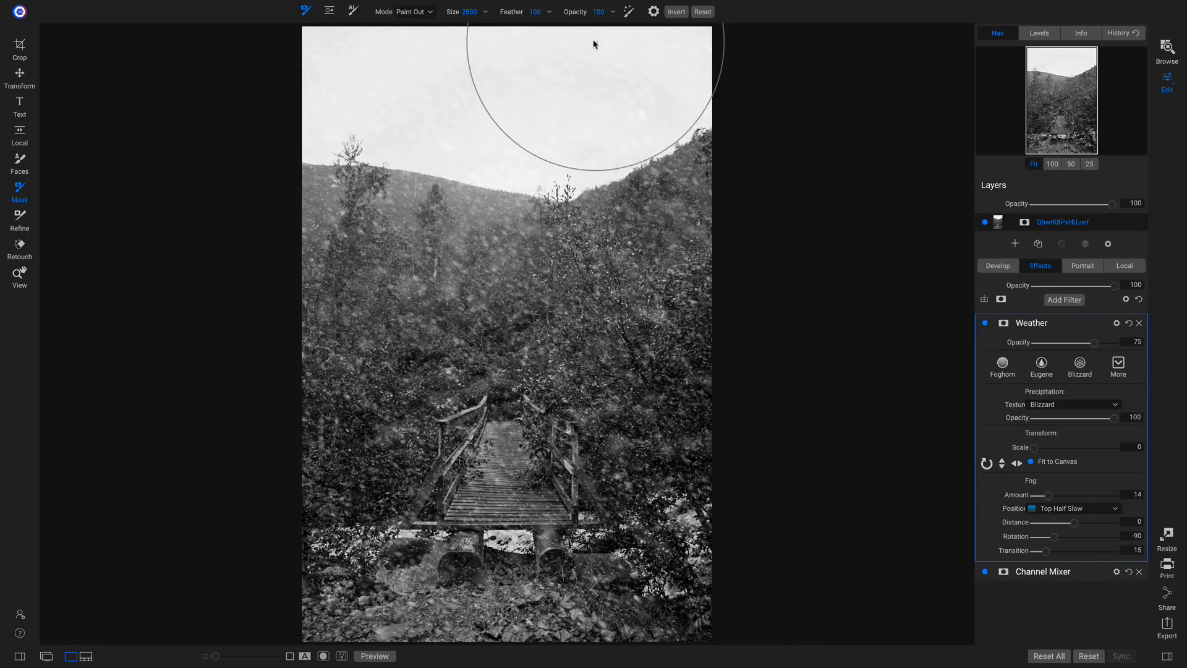
drag(578, 14, 506, 28)
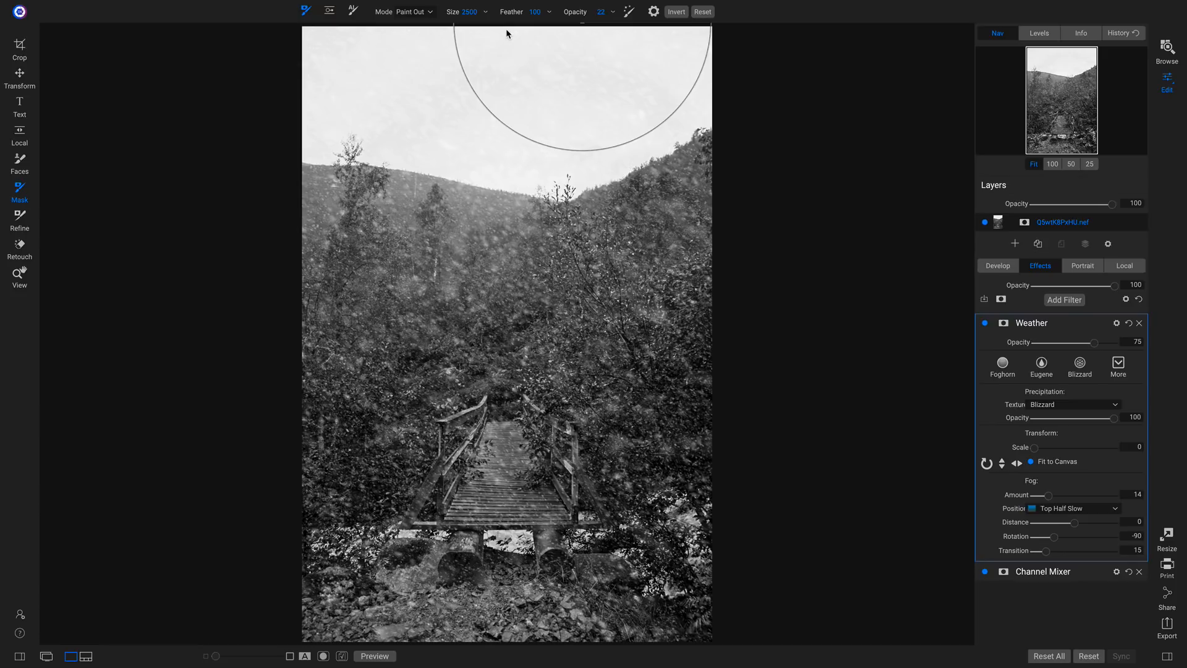
key(bracketleft)
key(bracketleft)
key(bracketleft)
key(bracketleft)
key(bracketleft)
key(bracketleft)
key(bracketleft)
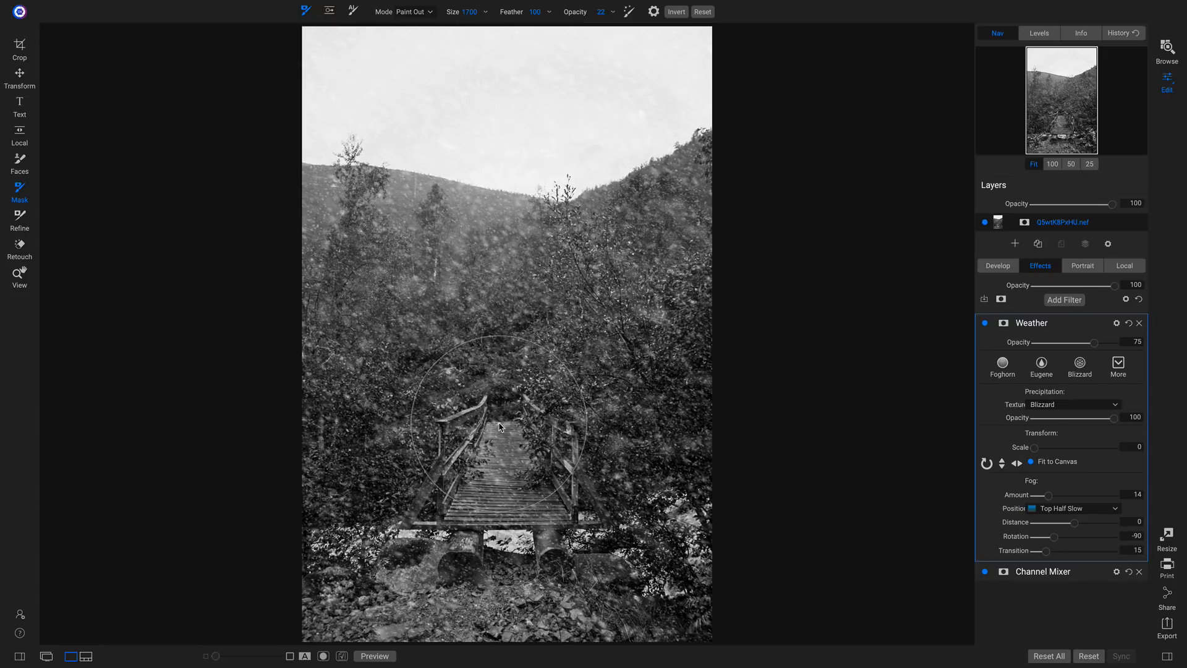
key(bracketleft)
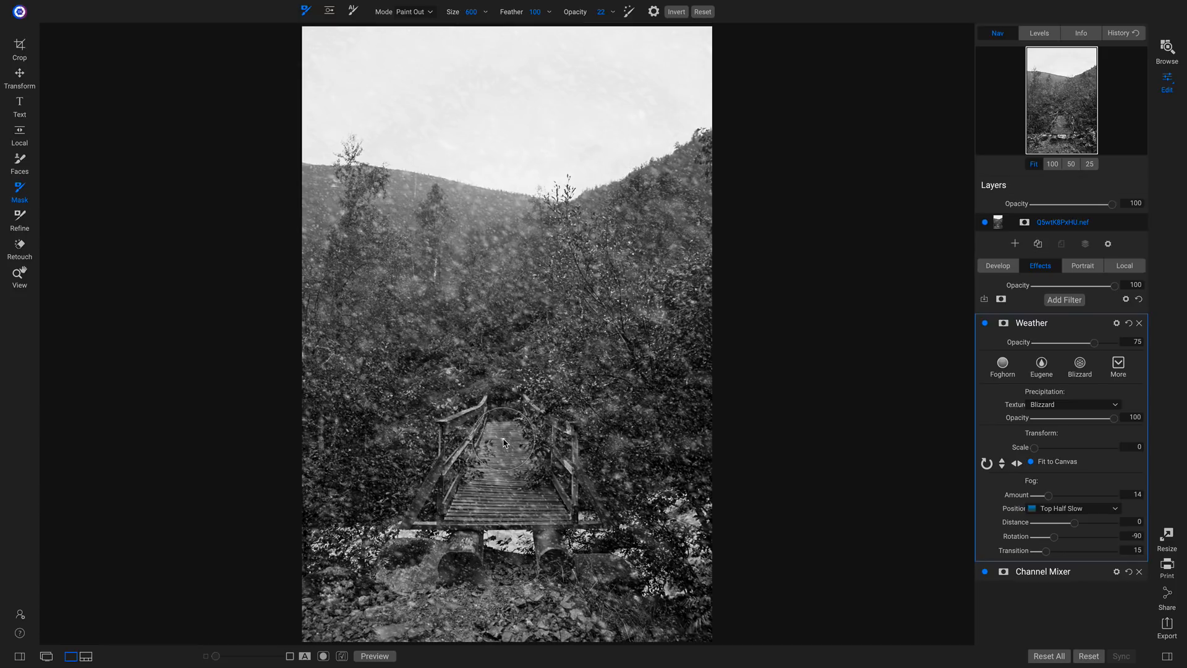
mouse_move(544, 510)
mouse_down()
mouse_move(472, 461)
mouse_move(493, 416)
mouse_move(561, 475)
mouse_move(560, 510)
mouse_move(536, 538)
mouse_move(448, 547)
mouse_move(474, 404)
mouse_move(561, 415)
mouse_move(609, 486)
mouse_move(621, 536)
mouse_move(495, 556)
mouse_move(555, 555)
mouse_move(433, 538)
mouse_move(460, 444)
mouse_move(501, 380)
mouse_move(564, 458)
mouse_move(566, 483)
mouse_move(530, 529)
mouse_move(517, 465)
mouse_move(483, 423)
mouse_move(413, 427)
mouse_move(420, 487)
mouse_move(442, 469)
mouse_move(457, 386)
mouse_move(536, 370)
mouse_move(594, 502)
mouse_move(575, 526)
mouse_move(483, 514)
mouse_move(495, 521)
mouse_move(445, 441)
mouse_move(491, 353)
mouse_move(589, 479)
mouse_move(596, 533)
mouse_move(473, 571)
mouse_move(543, 577)
mouse_move(454, 574)
mouse_move(475, 573)
mouse_move(442, 529)
mouse_move(476, 440)
mouse_move(549, 512)
mouse_up()
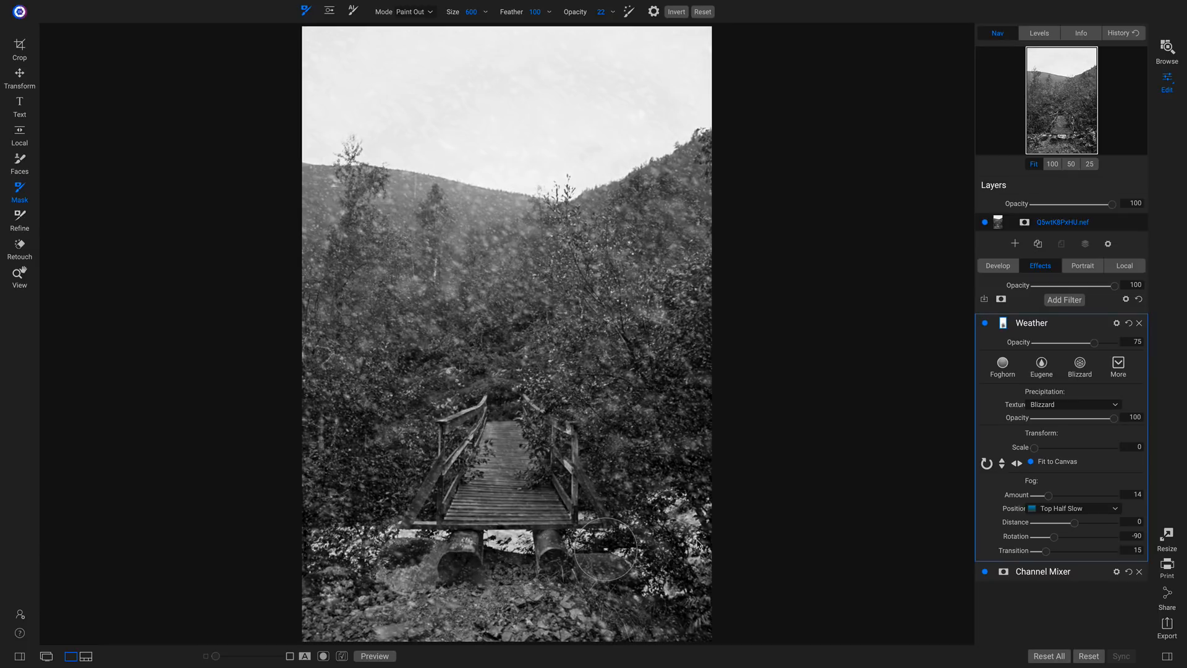
click(986, 324)
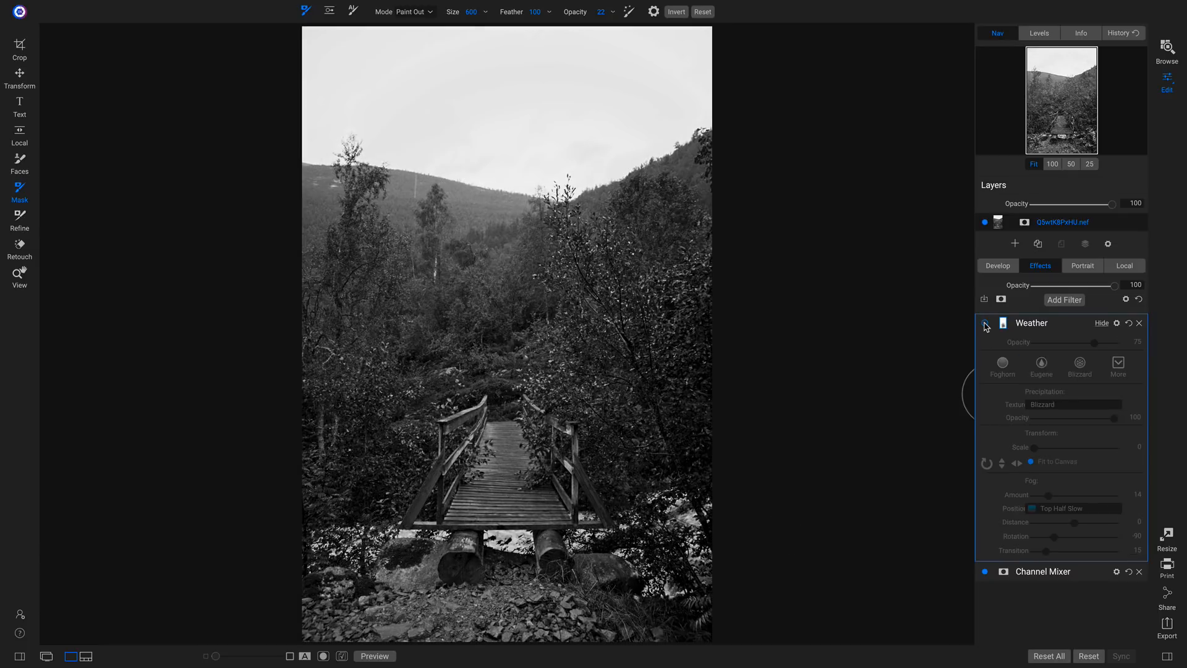
click(985, 324)
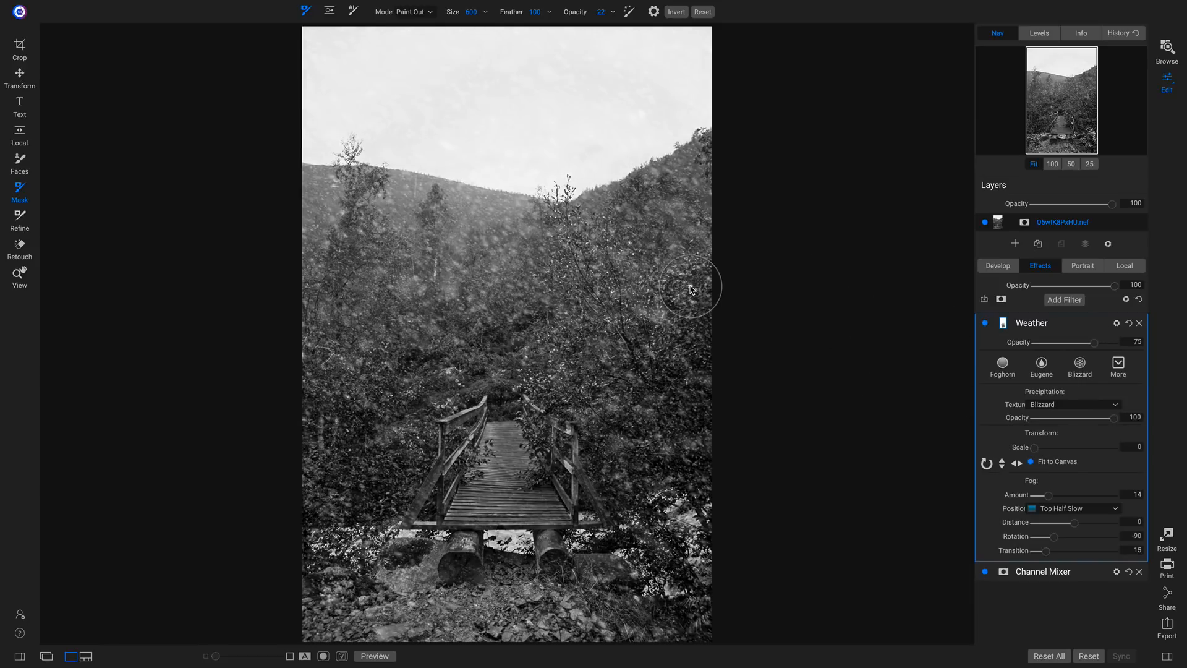
Step: Add a Curves filter with the black point at 29/27 and curve points at 76/44 and 167/148, and compare it off and on
click(1074, 302)
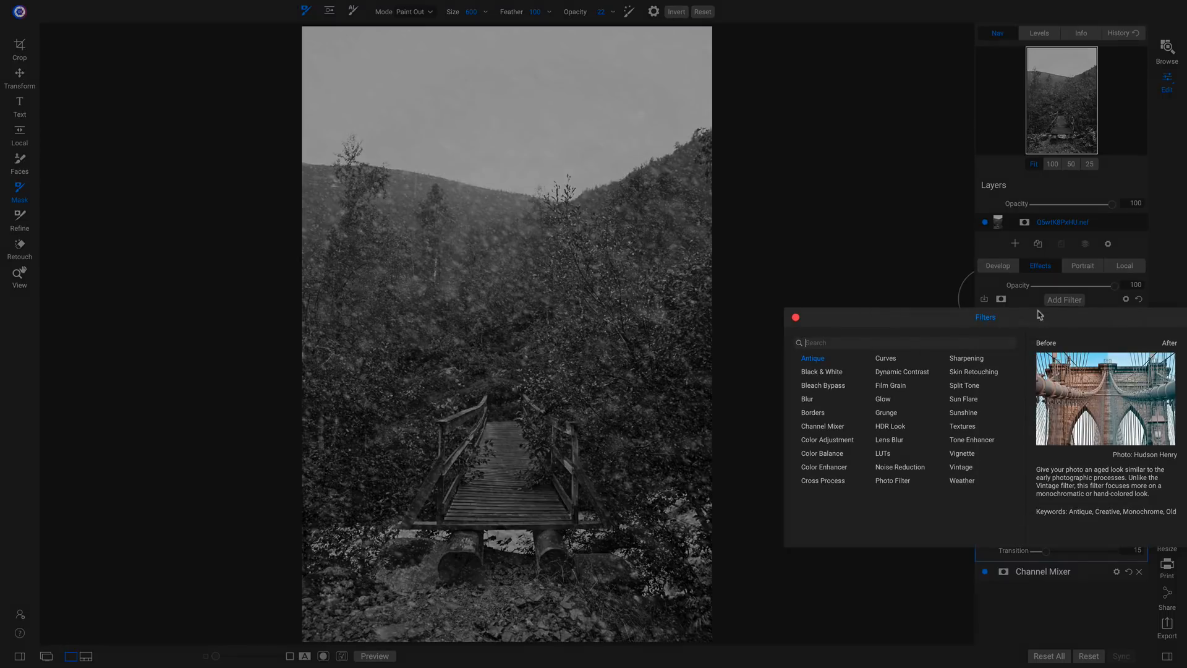
click(886, 360)
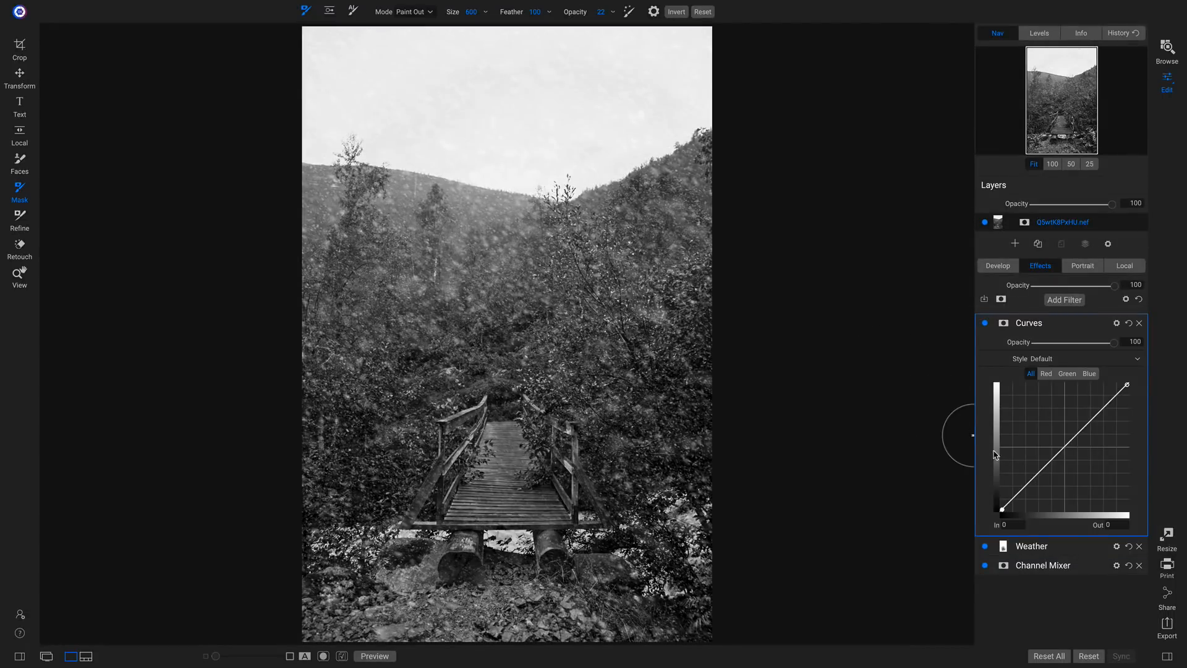
drag(1002, 510, 1017, 502)
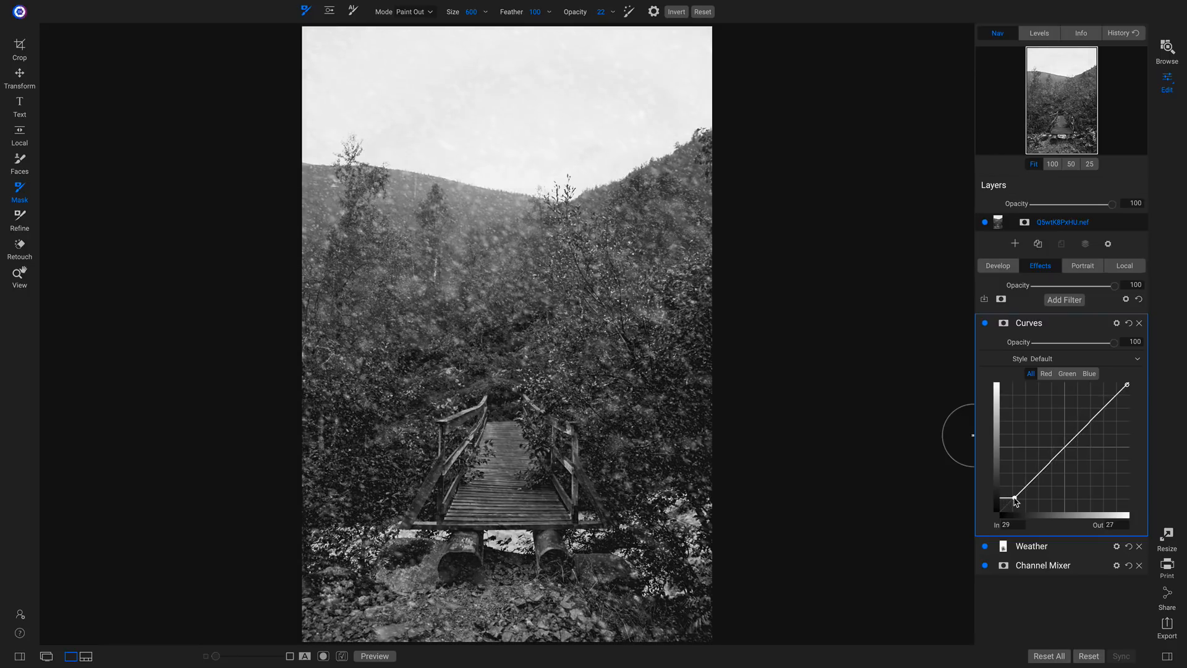
click(1033, 491)
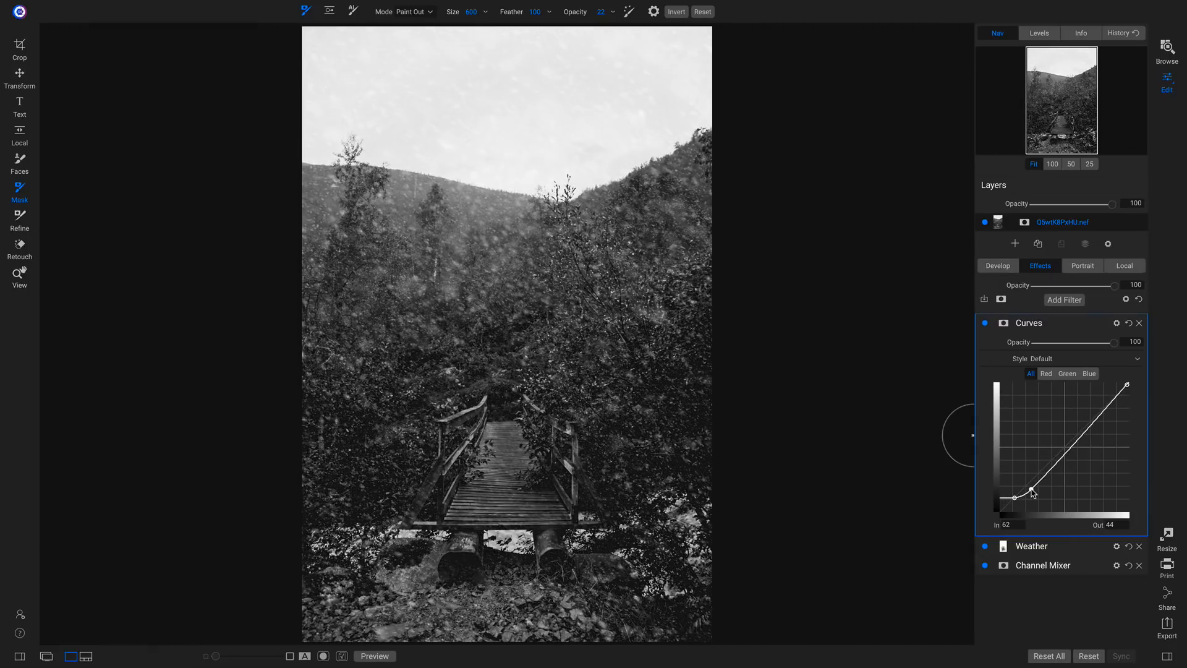
drag(1033, 491, 1038, 492)
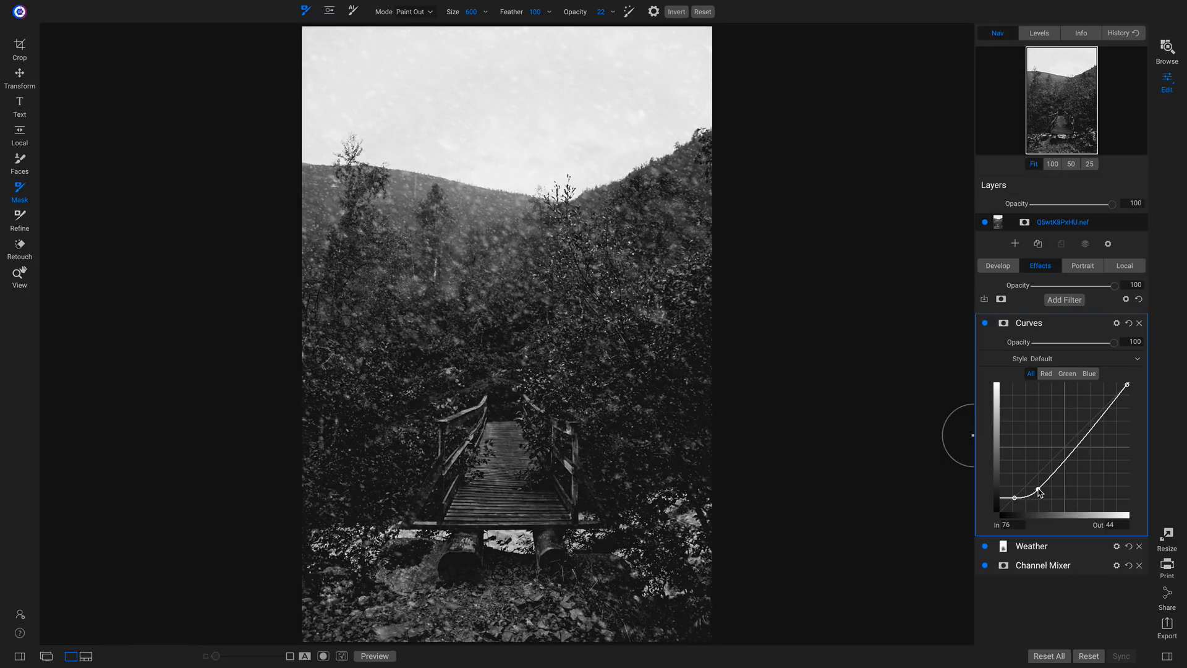
click(1070, 458)
drag(1070, 457, 1086, 439)
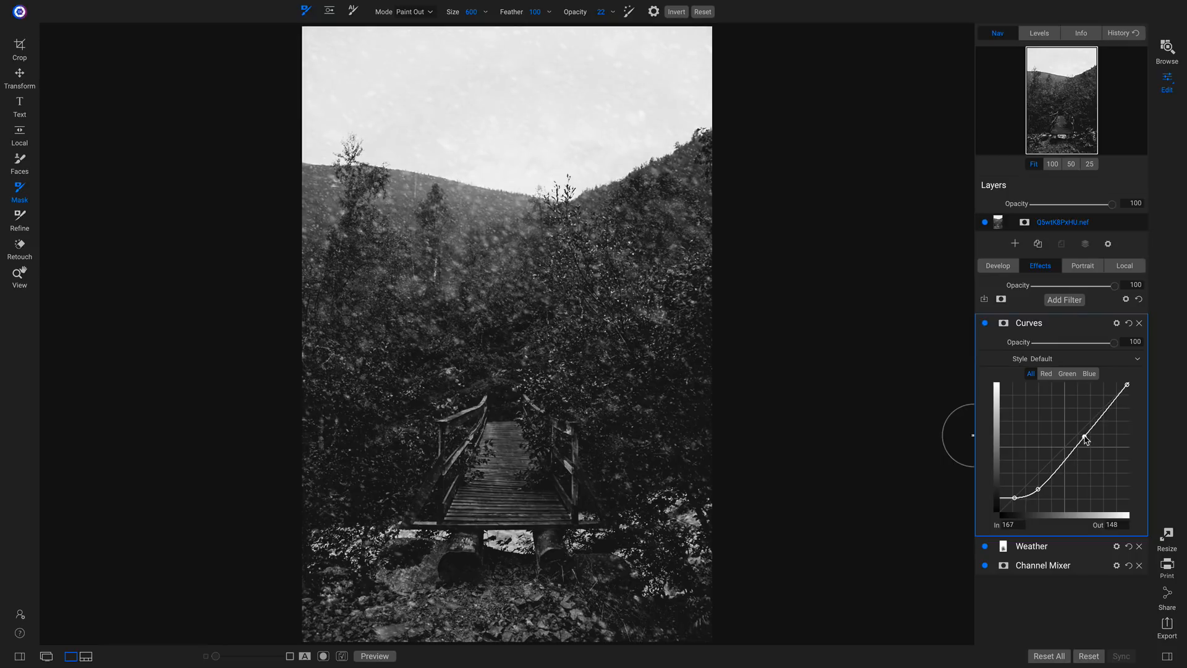
click(986, 324)
click(986, 325)
Step: Set the local adjustment to Lighten and fit an Edges-shaped masking bug to the footbridge
click(1125, 266)
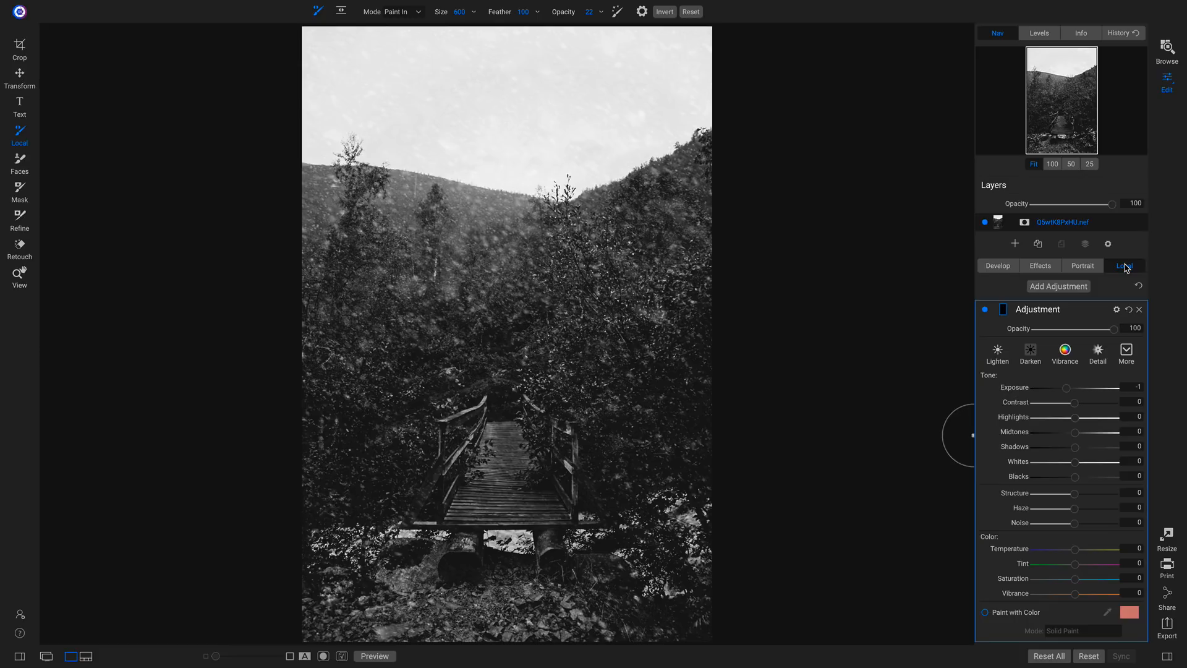
click(1002, 352)
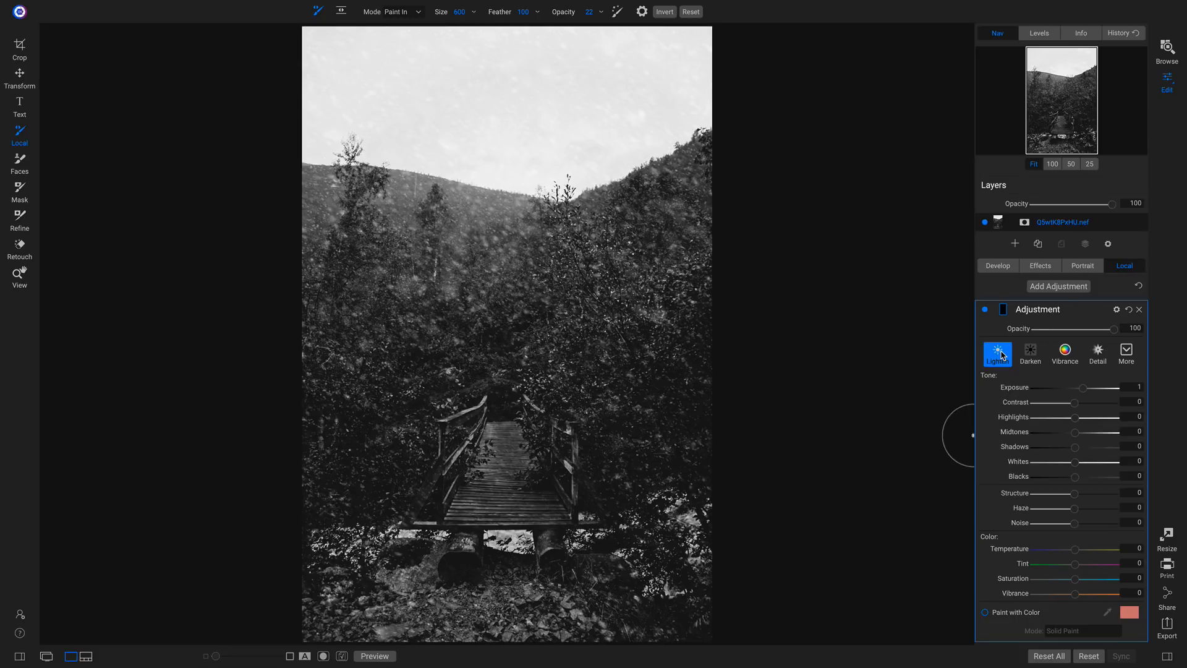
key(shift+k)
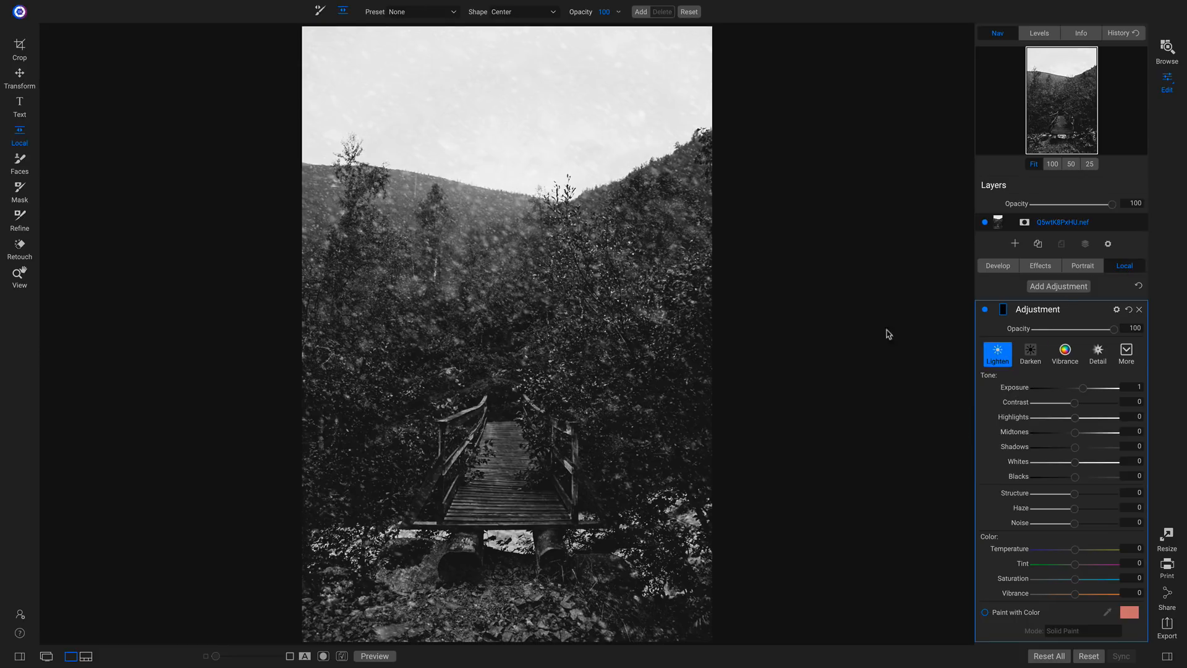
click(528, 14)
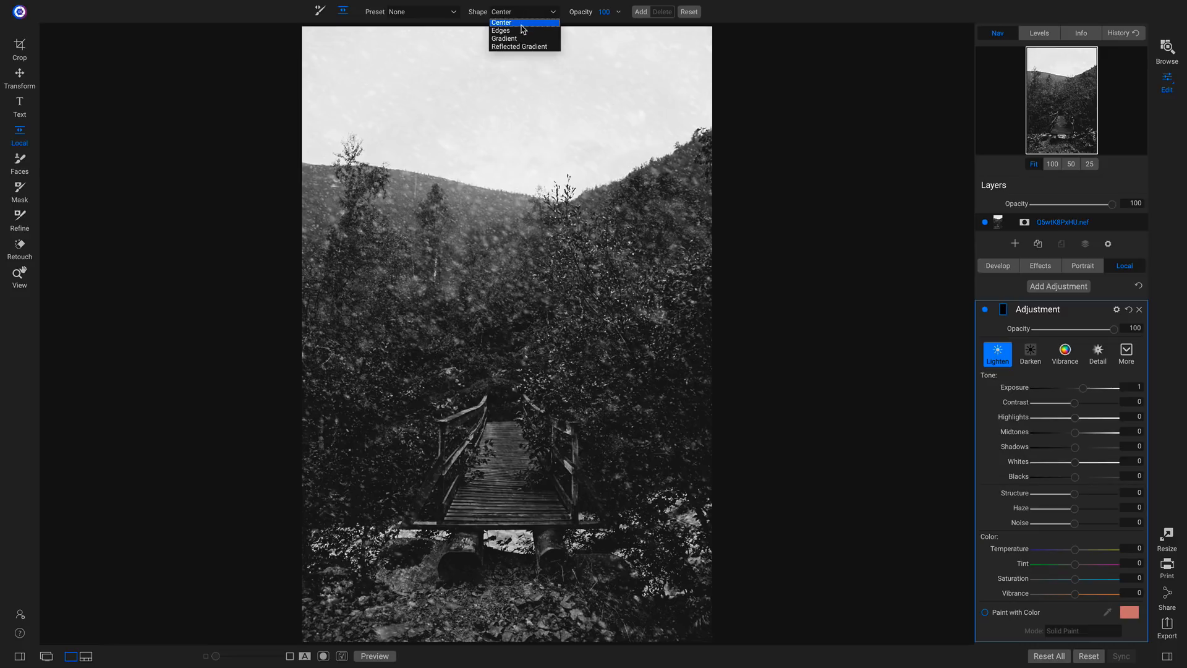
click(521, 29)
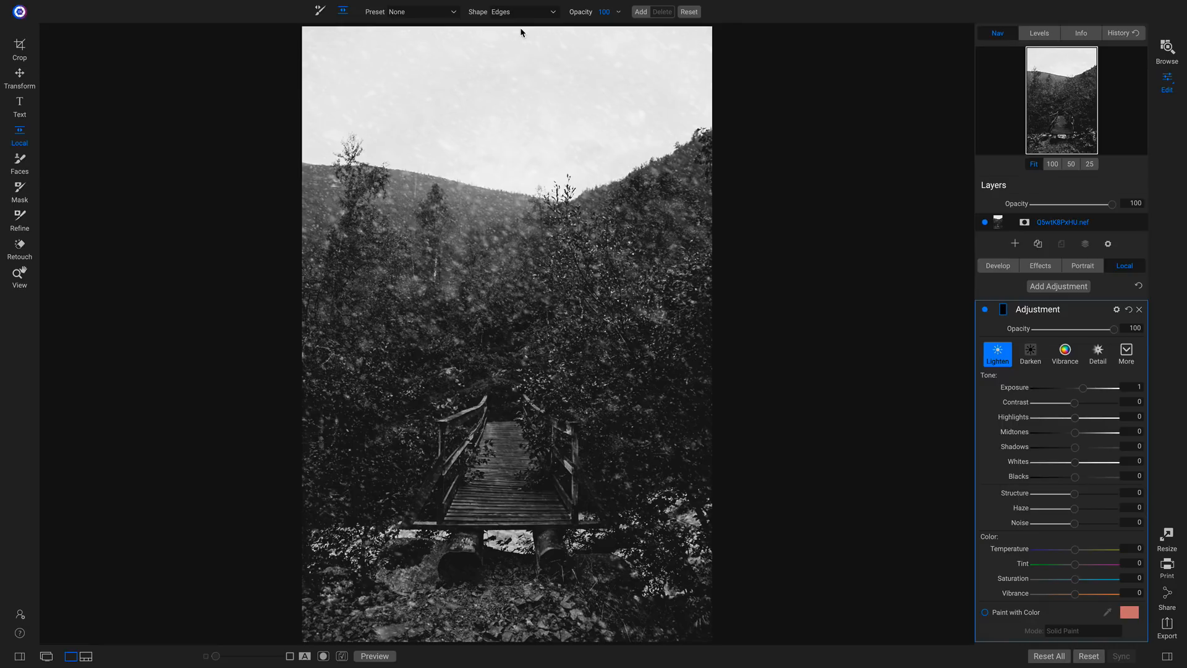
click(499, 470)
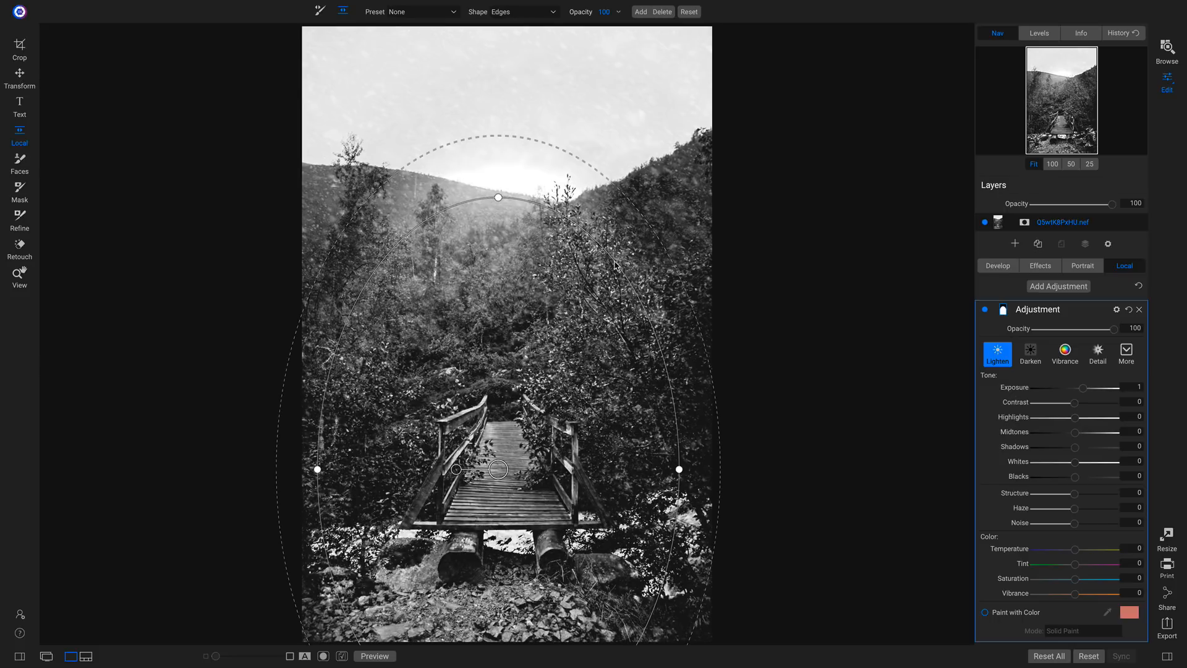
drag(614, 265, 502, 477)
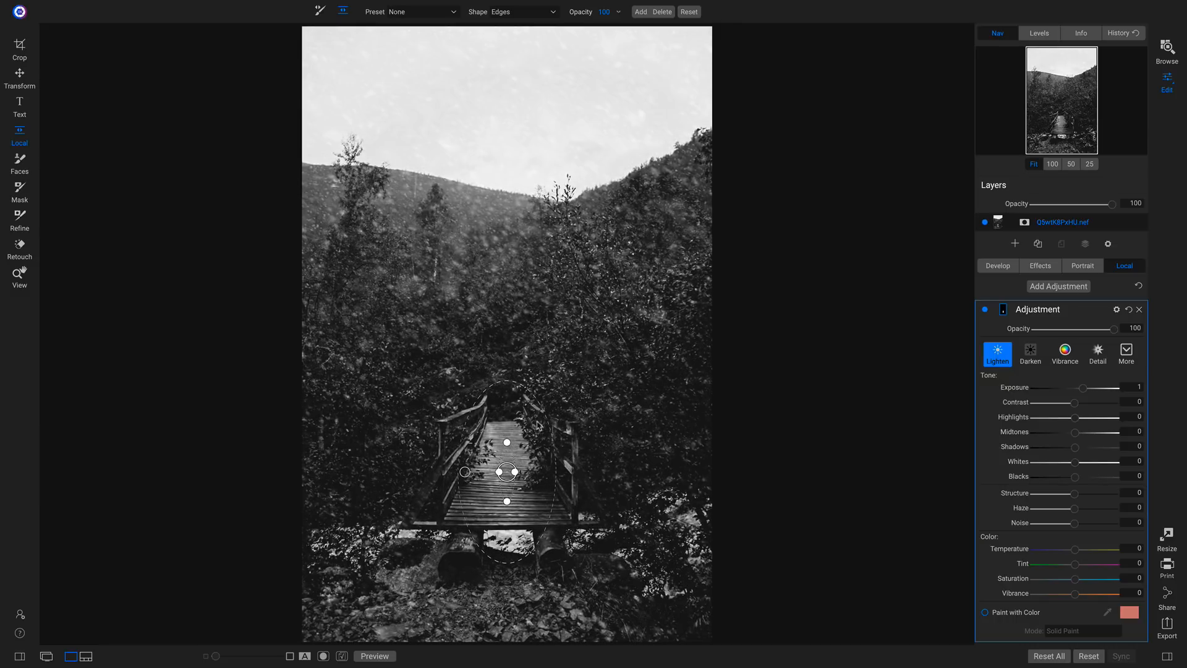
drag(536, 424, 653, 399)
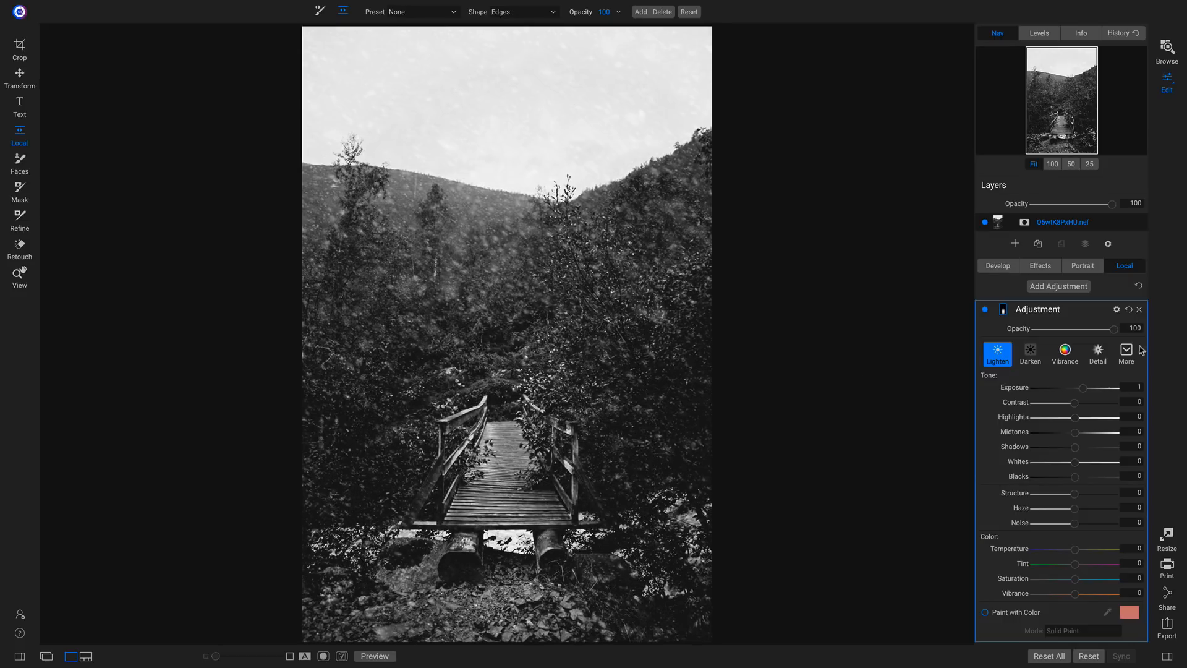
mouse_move(1107, 329)
mouse_down()
mouse_move(1037, 333)
mouse_move(1117, 336)
mouse_up()
Step: Paint the Weather filter partly back in over the footbridge and the ground beside it with the size 600 masking brush at 22 opacity
click(1042, 266)
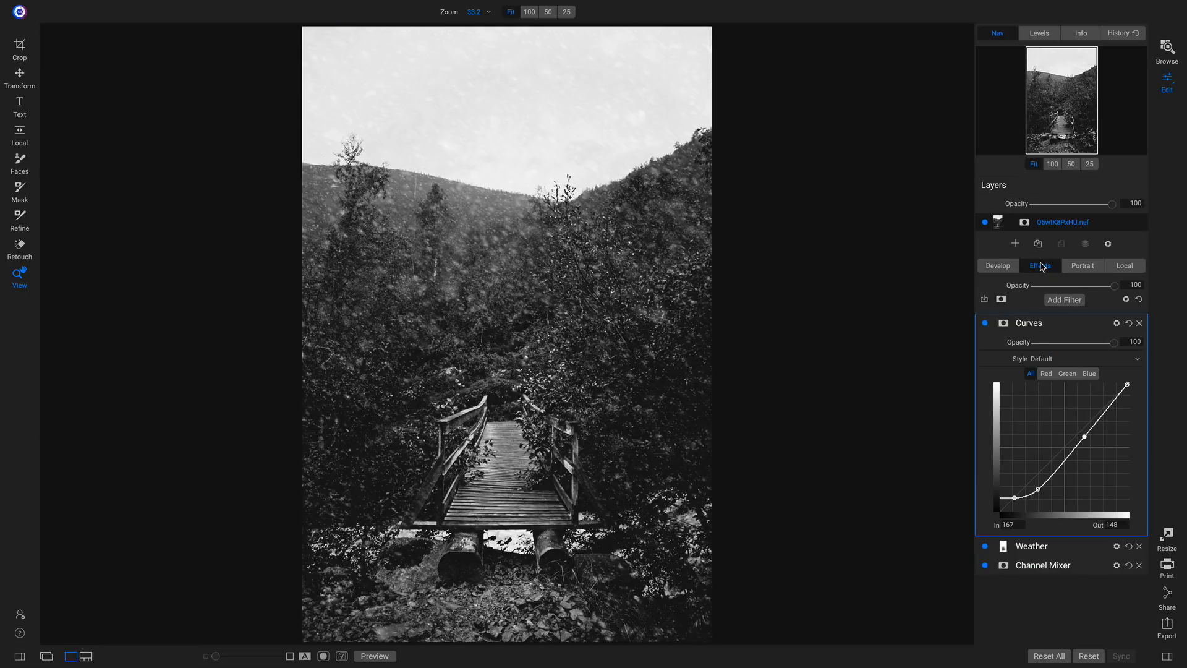
click(1082, 547)
click(1007, 345)
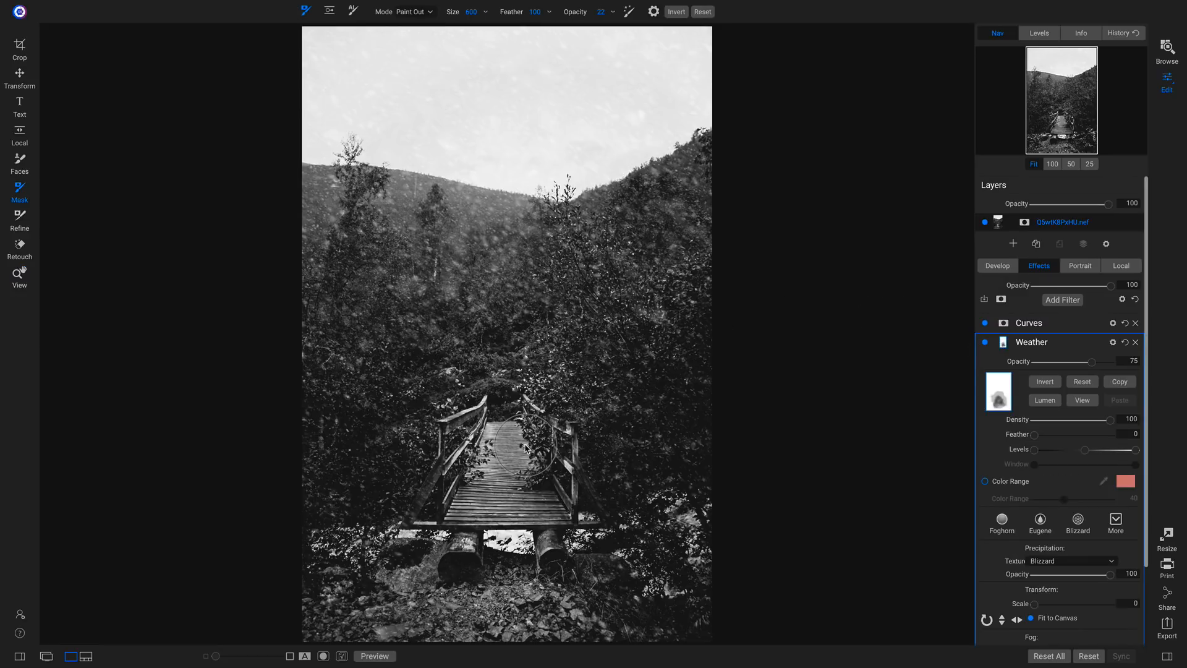
key(x)
mouse_move(498, 486)
mouse_down()
mouse_move(490, 511)
mouse_move(466, 505)
mouse_move(477, 518)
mouse_move(504, 506)
mouse_move(481, 493)
mouse_move(437, 510)
mouse_move(501, 404)
mouse_move(529, 411)
mouse_move(508, 440)
mouse_move(537, 494)
mouse_move(518, 532)
mouse_move(437, 501)
mouse_move(482, 489)
mouse_move(467, 519)
mouse_move(480, 494)
mouse_move(459, 478)
mouse_move(491, 425)
mouse_move(482, 454)
mouse_move(536, 491)
mouse_move(583, 473)
mouse_move(615, 515)
mouse_move(540, 526)
mouse_move(480, 495)
mouse_move(502, 431)
mouse_move(563, 576)
mouse_move(635, 564)
mouse_up()
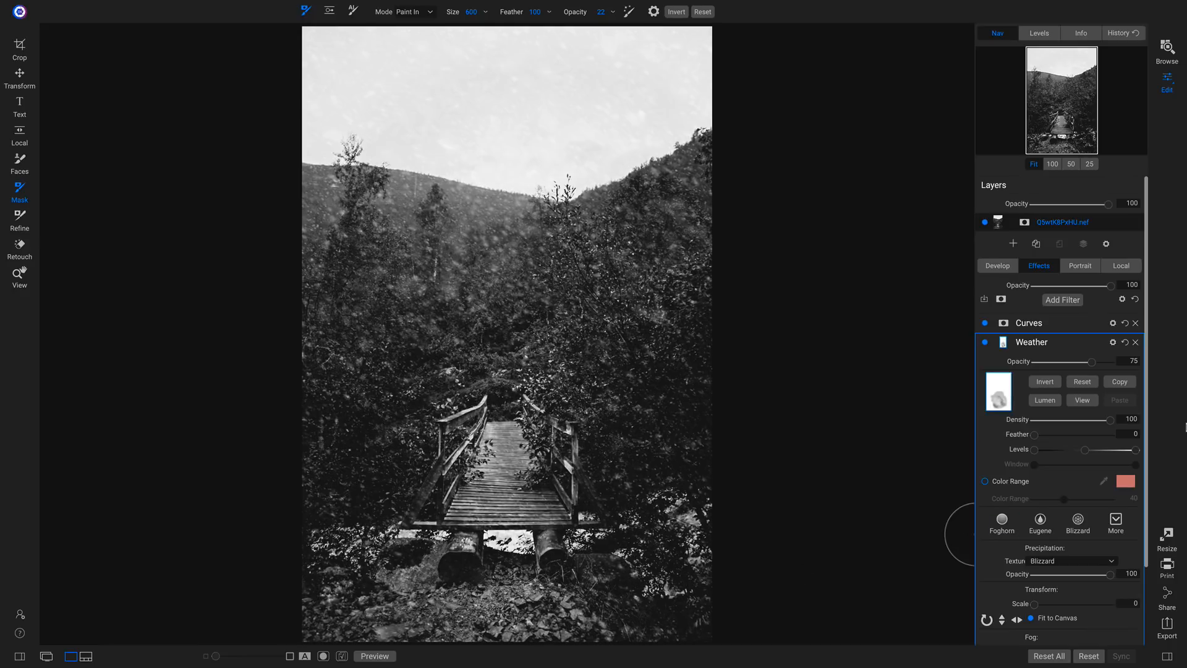
Step: Add a Vignette filter with the Big Softy preset, and compare the whole edit with the original photo
click(1055, 300)
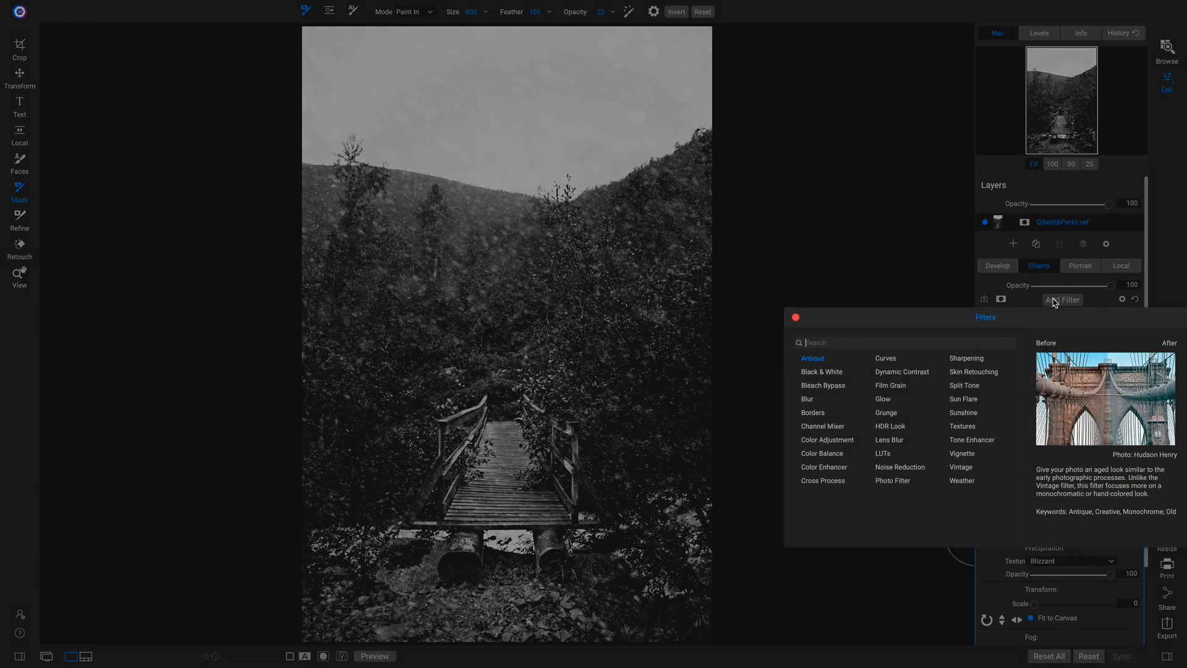
click(967, 454)
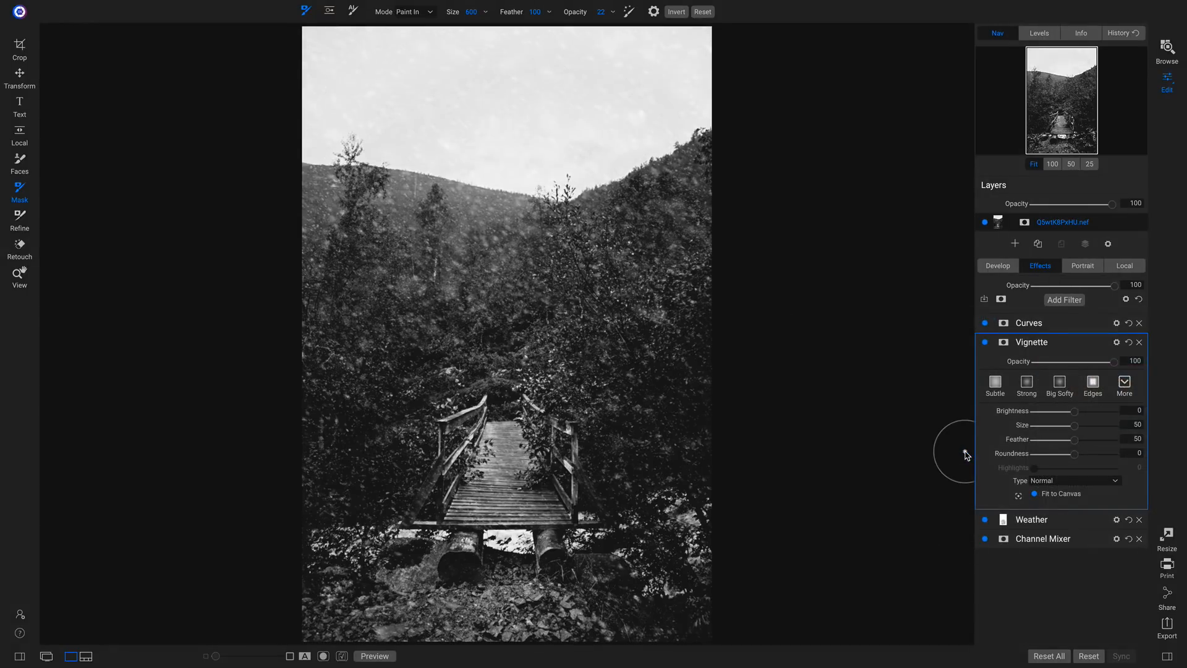
click(1059, 387)
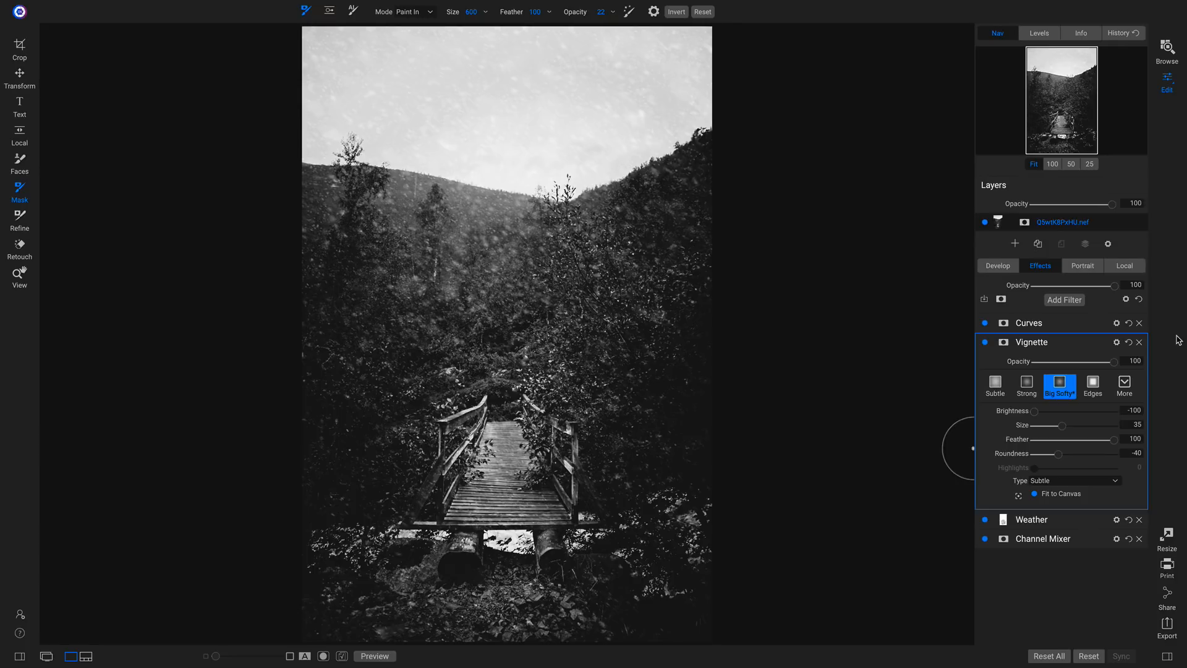
key(backslash)
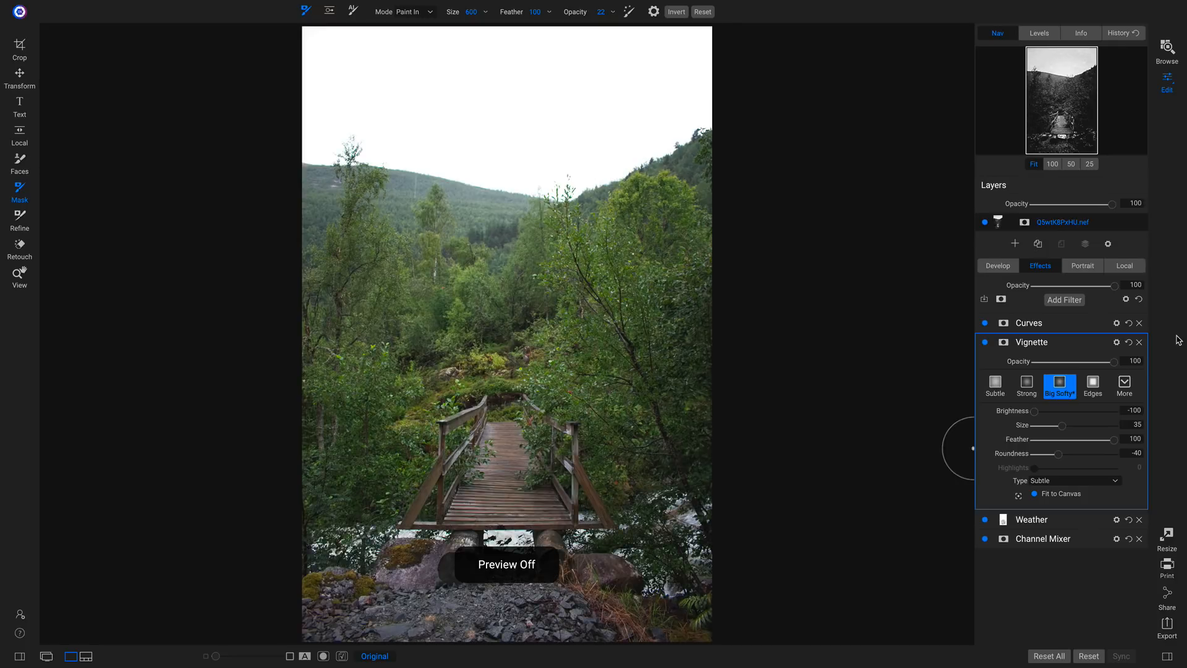
key(backslash)
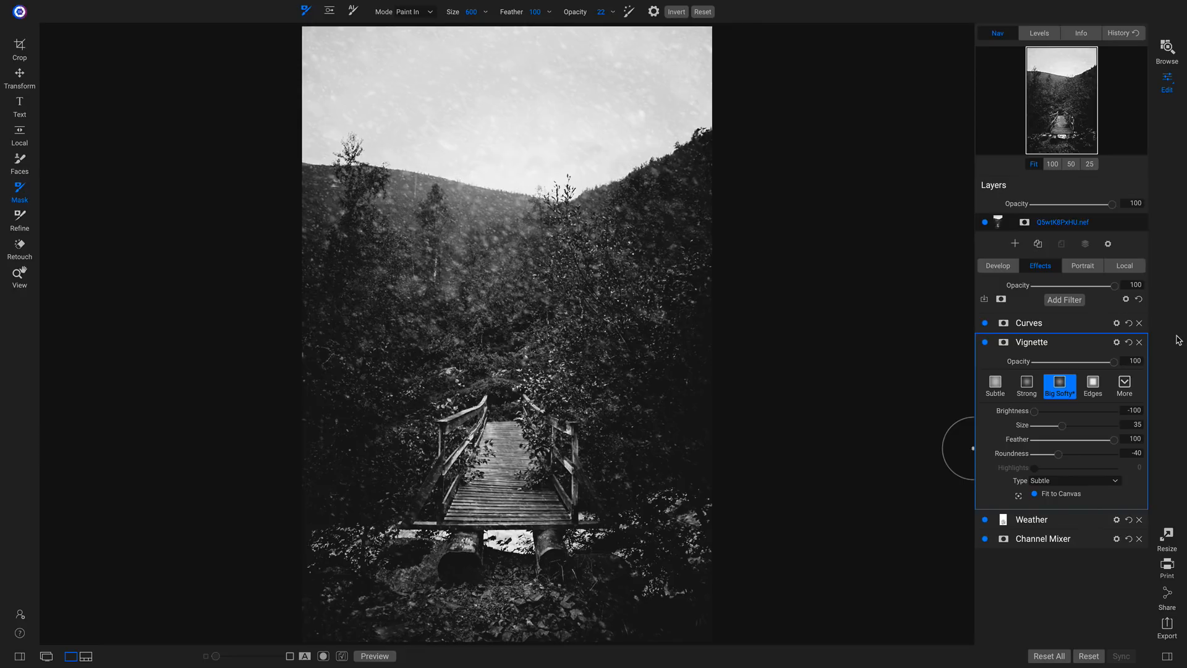
key(backslash)
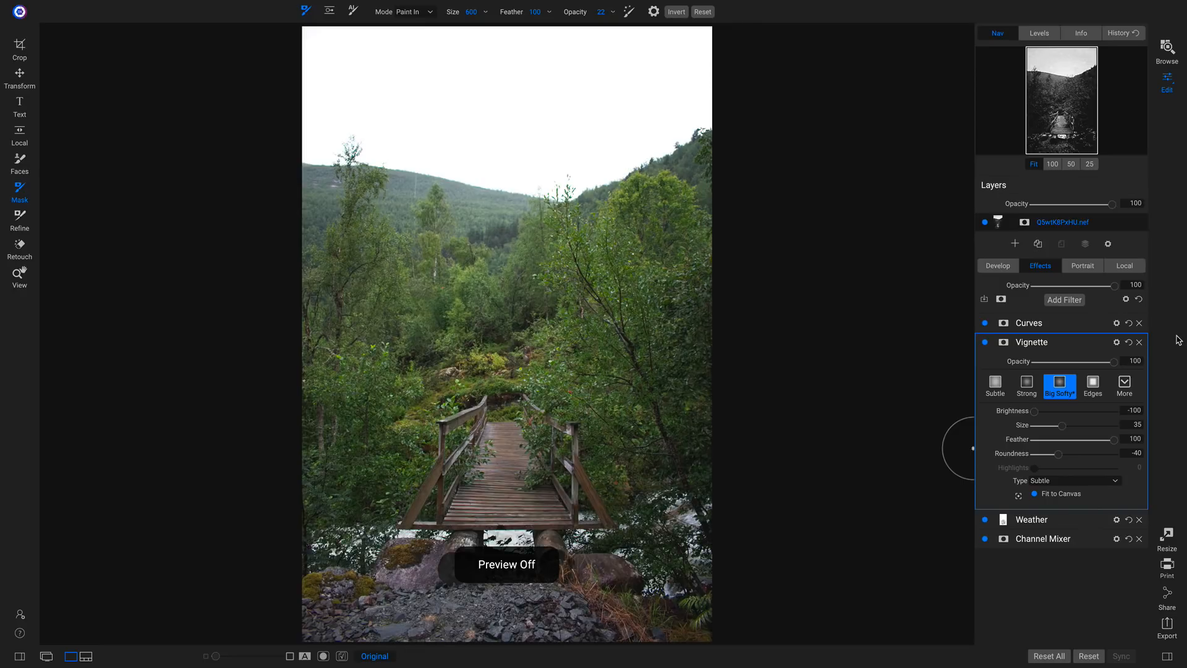
key(backslash)
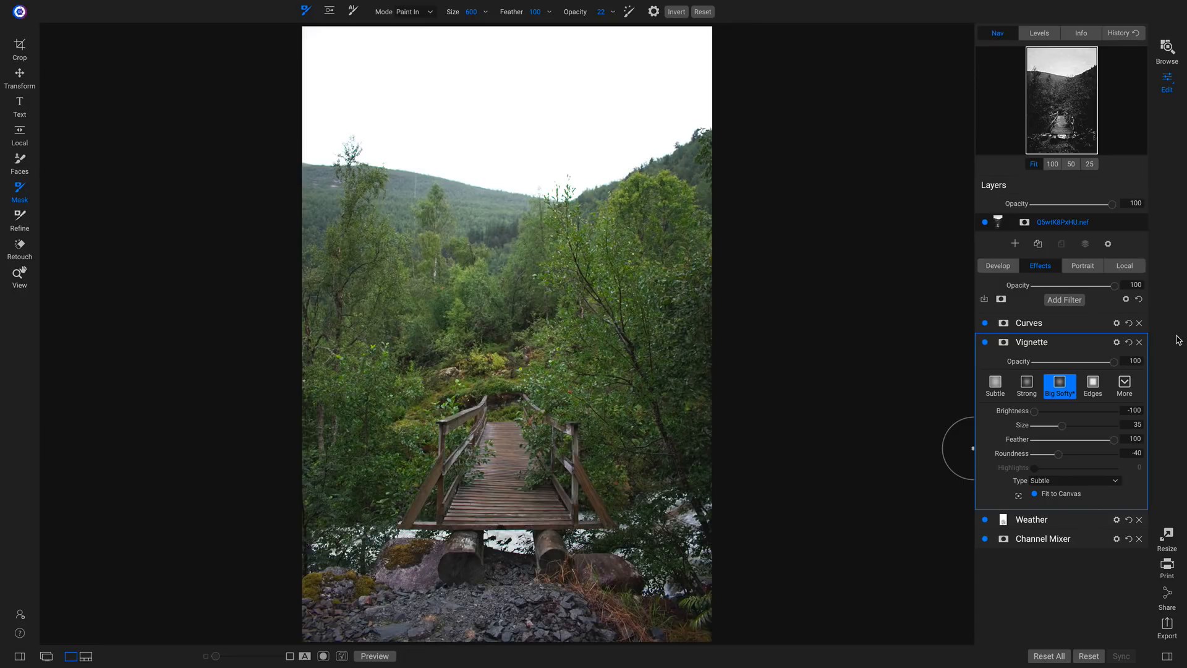